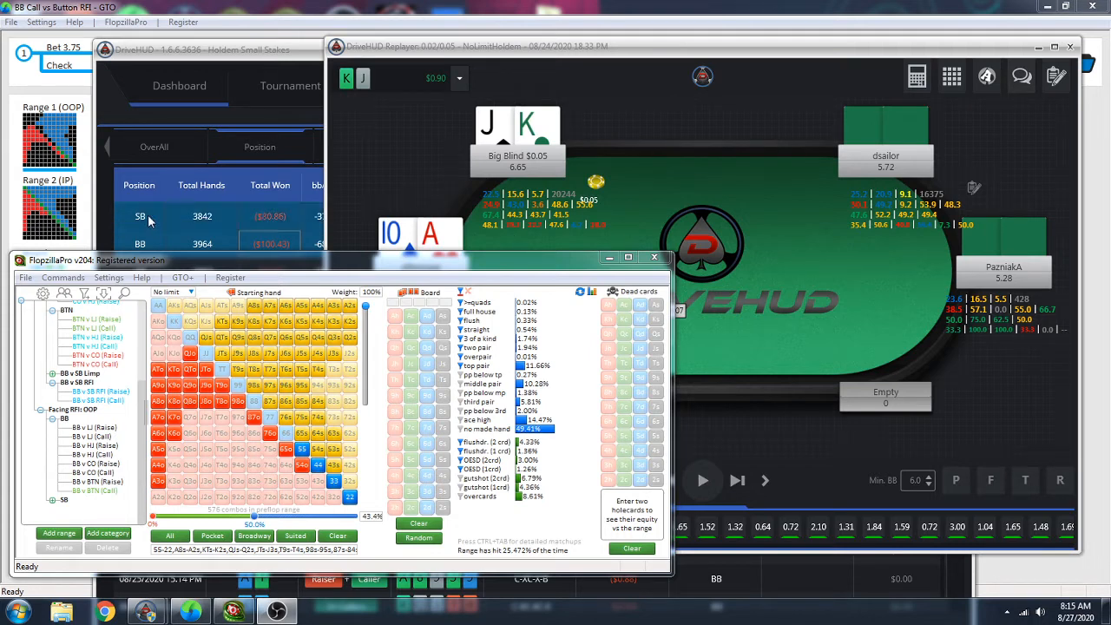
Move the DriveHUD replayer and FlopzillaPro windows aside to uncover the position report and select its BB row
{"action": "left_click_drag", "start_coordinate": [468, 59], "coordinate": [579, 58]}
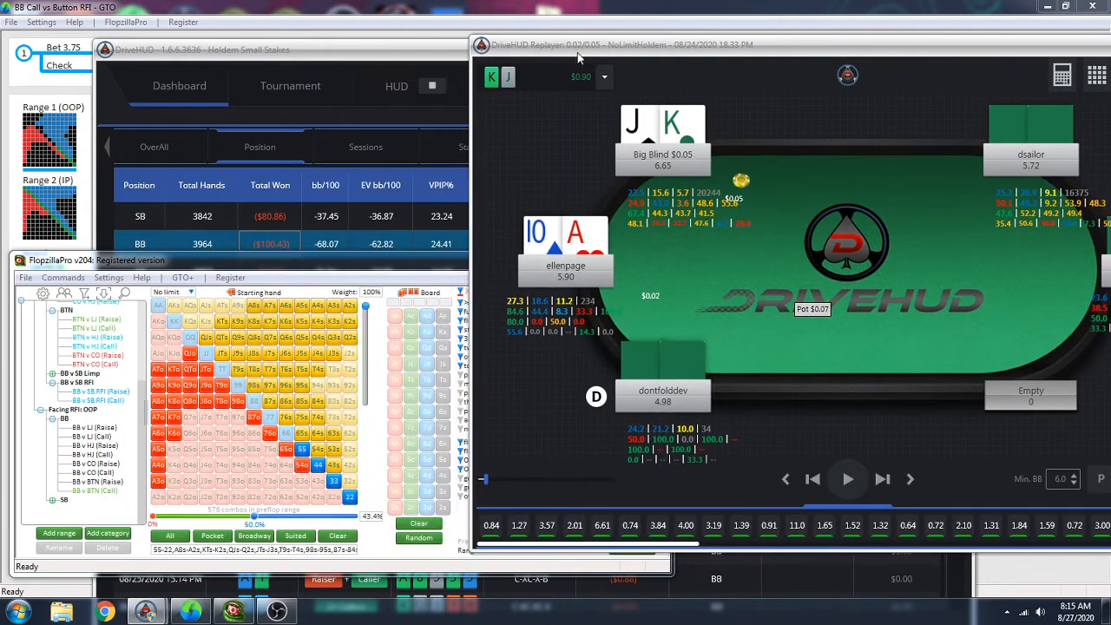
{"action": "left_click_drag", "start_coordinate": [426, 260], "coordinate": [426, 305]}
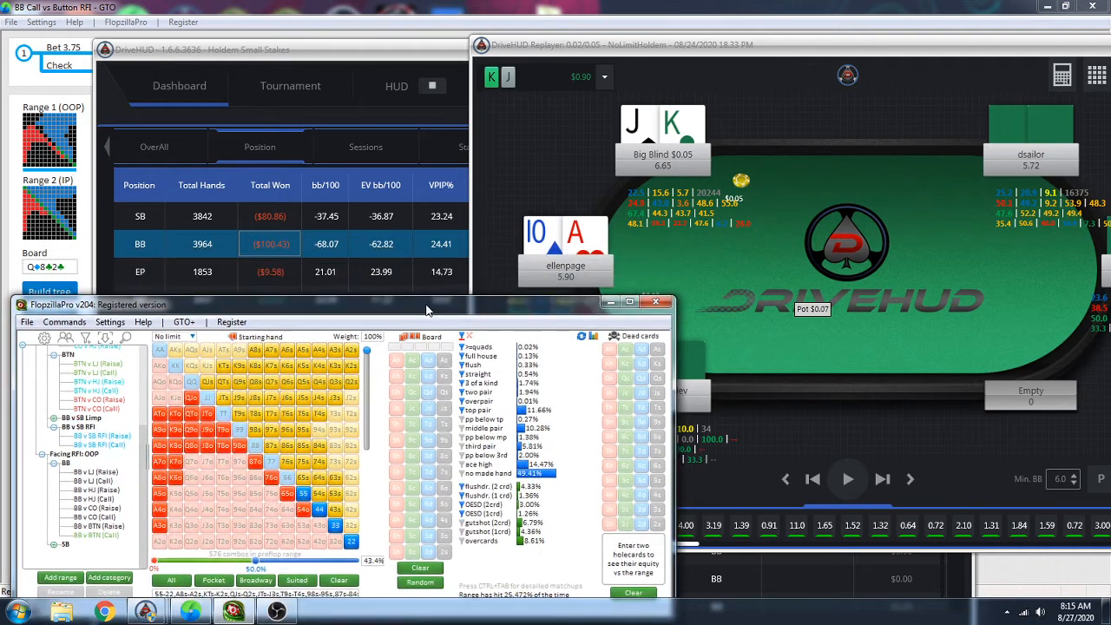
{"action": "left_click", "coordinate": [272, 247]}
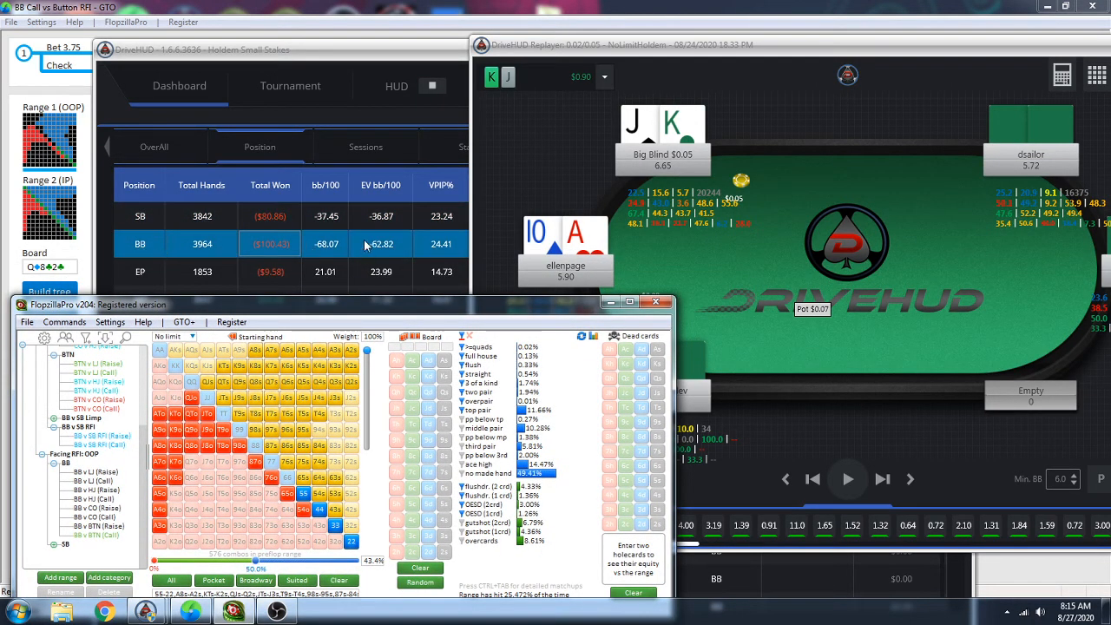
Move the replayer back into full view, minimize the DriveHUD report window and bring GTO+ to the front
{"action": "left_click_drag", "start_coordinate": [1056, 43], "coordinate": [930, 64]}
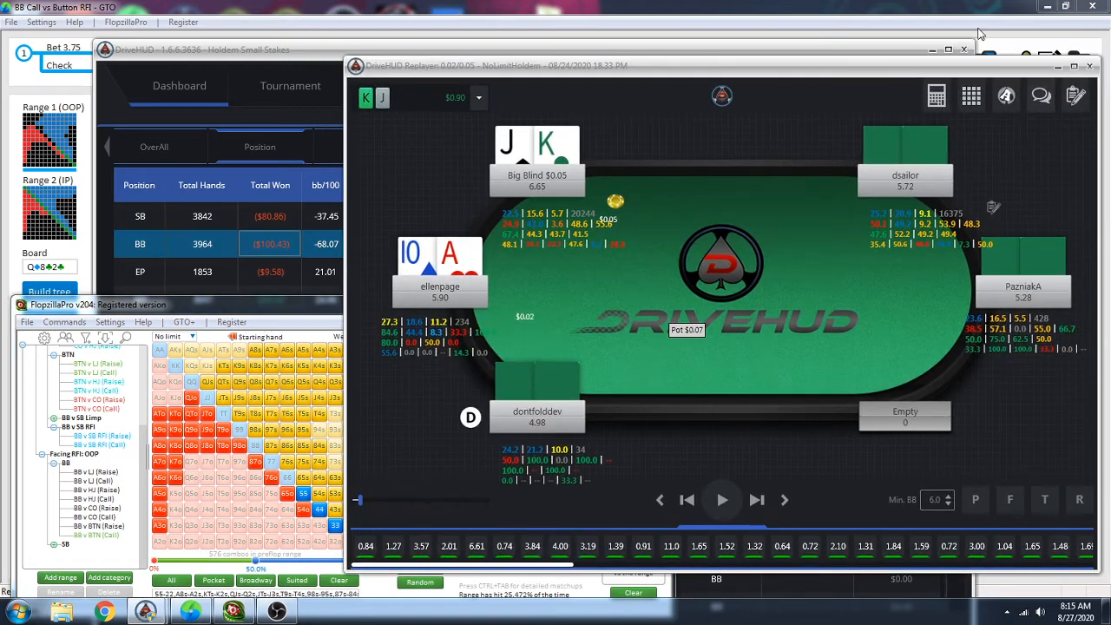
{"action": "left_click", "coordinate": [930, 50]}
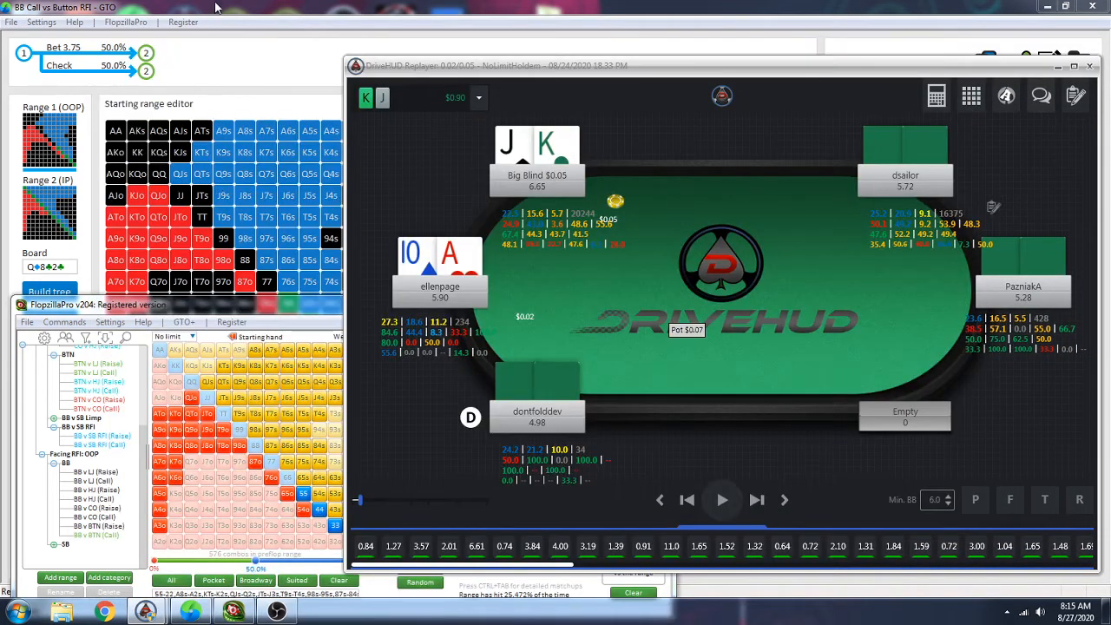
{"action": "left_click", "coordinate": [216, 7]}
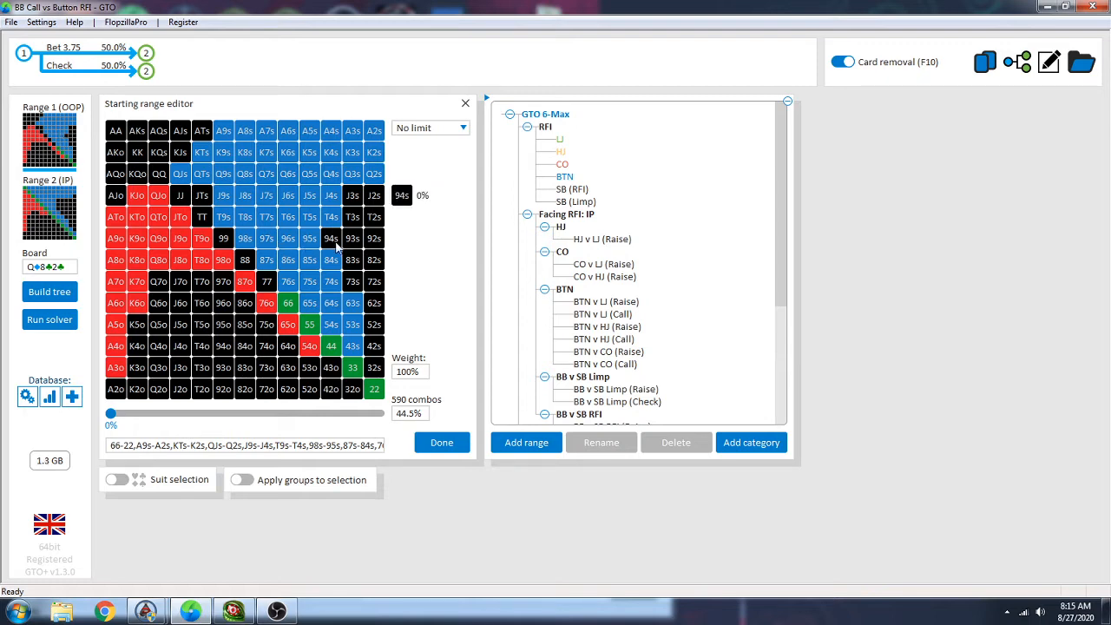
Switch to the DriveHUD replayer and inspect an opponent's unopened PFR statistics by position
{"action": "mouse_move", "coordinate": [149, 616]}
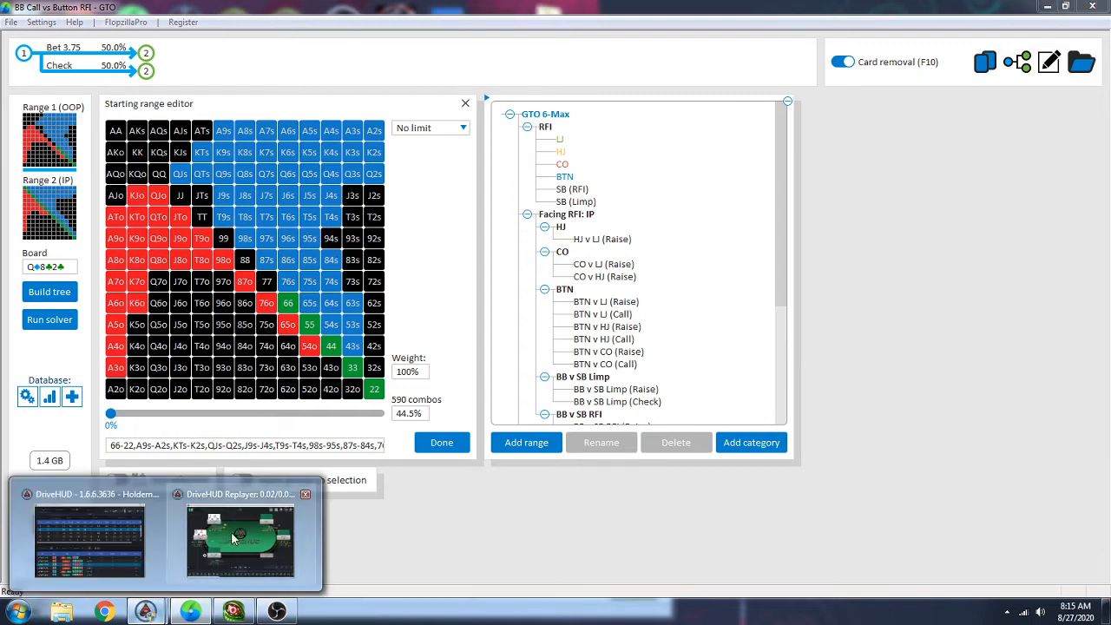
{"action": "left_click", "coordinate": [232, 533]}
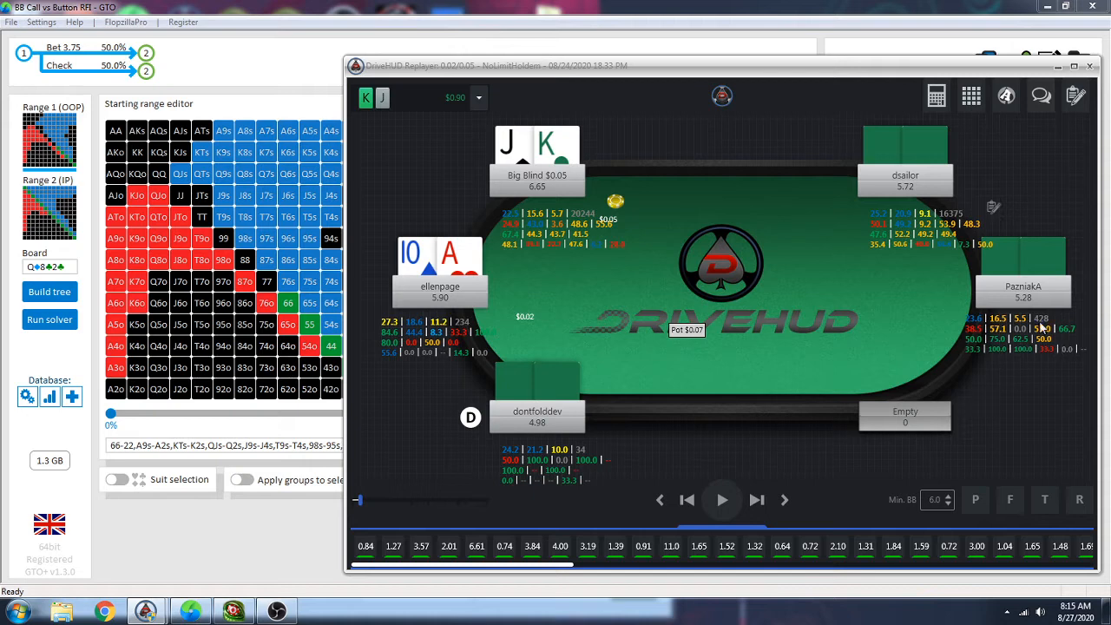
{"action": "mouse_move", "coordinate": [1001, 321]}
{"action": "mouse_move", "coordinate": [902, 220]}
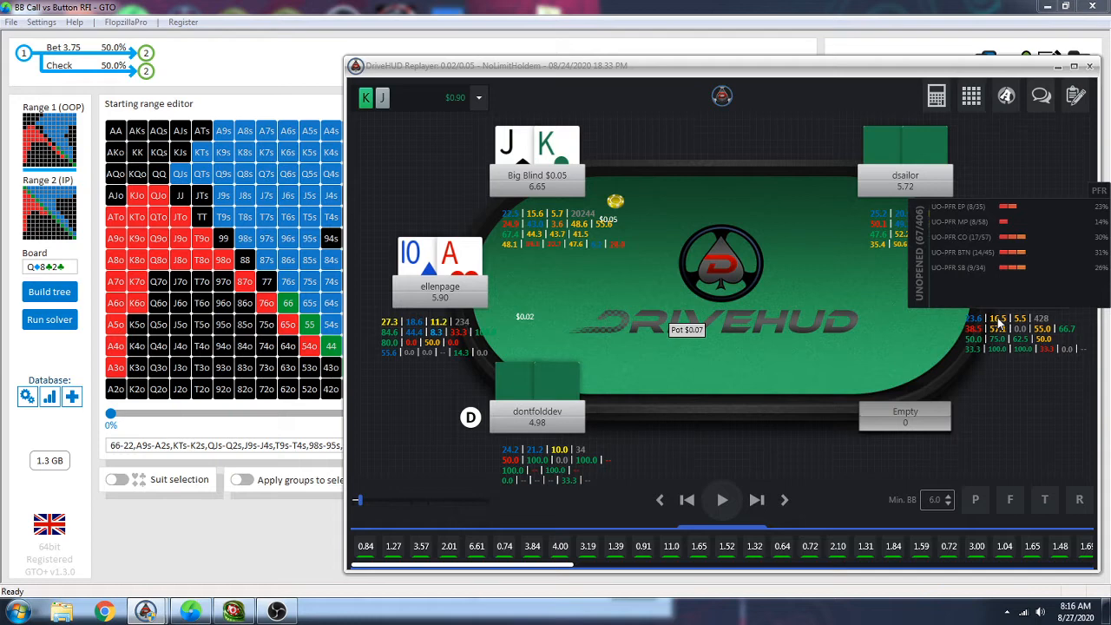
Switch to FlopzillaPro and narrow the starting-hand range to 30.4% with the percentage slider
{"action": "left_click", "coordinate": [95, 381]}
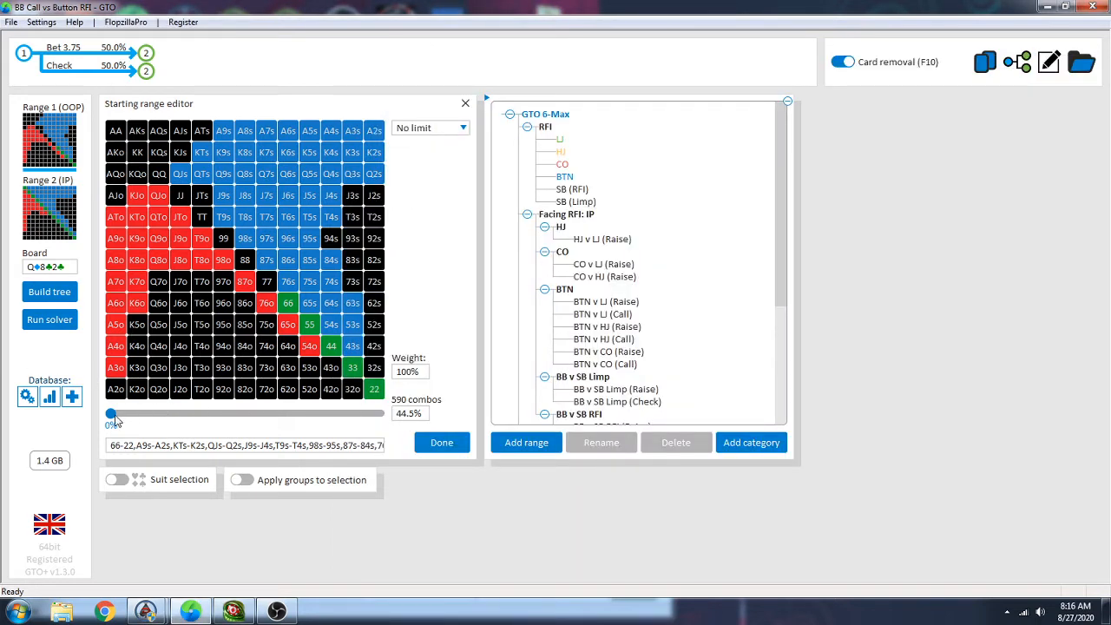
{"action": "left_click", "coordinate": [232, 612]}
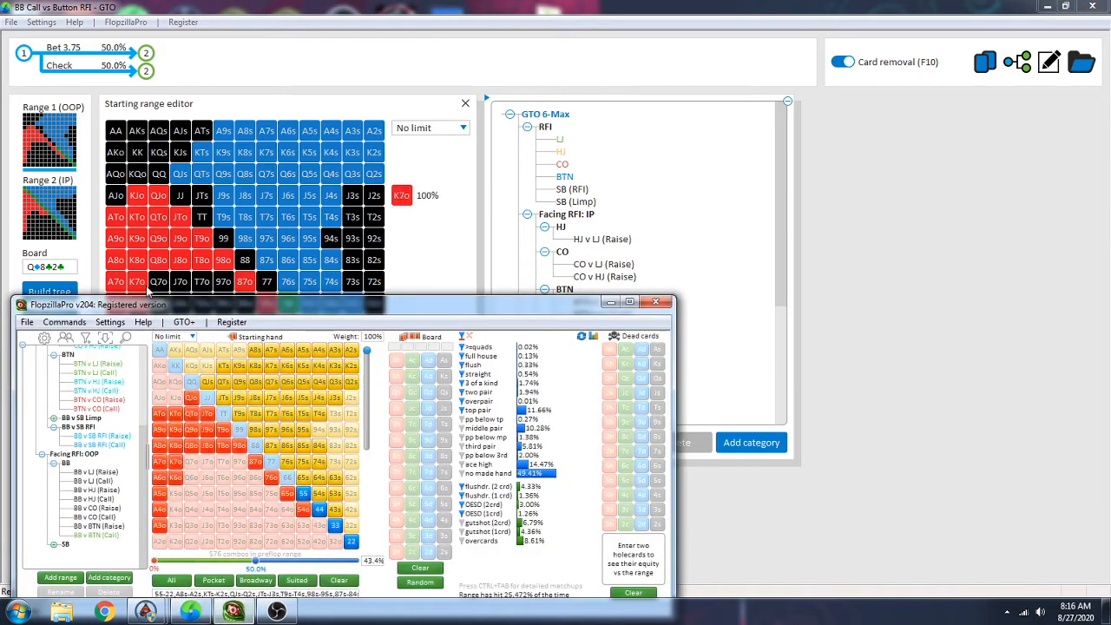
{"action": "scroll", "coordinate": [154, 385], "scroll_direction": "up", "scroll_amount": 5}
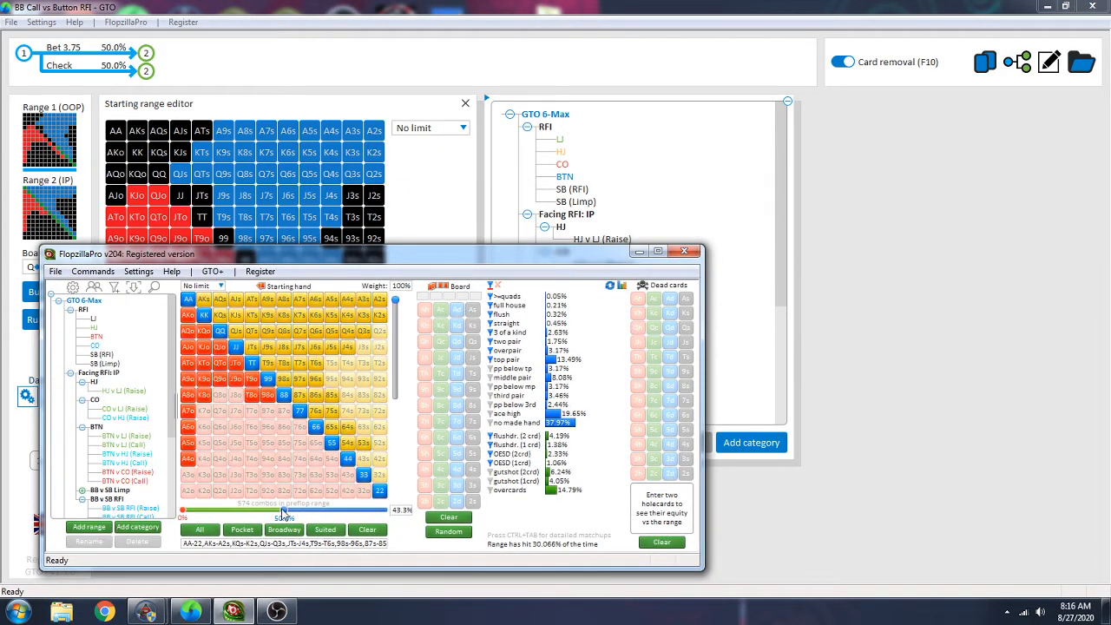
{"action": "left_click_drag", "start_coordinate": [285, 513], "coordinate": [247, 514]}
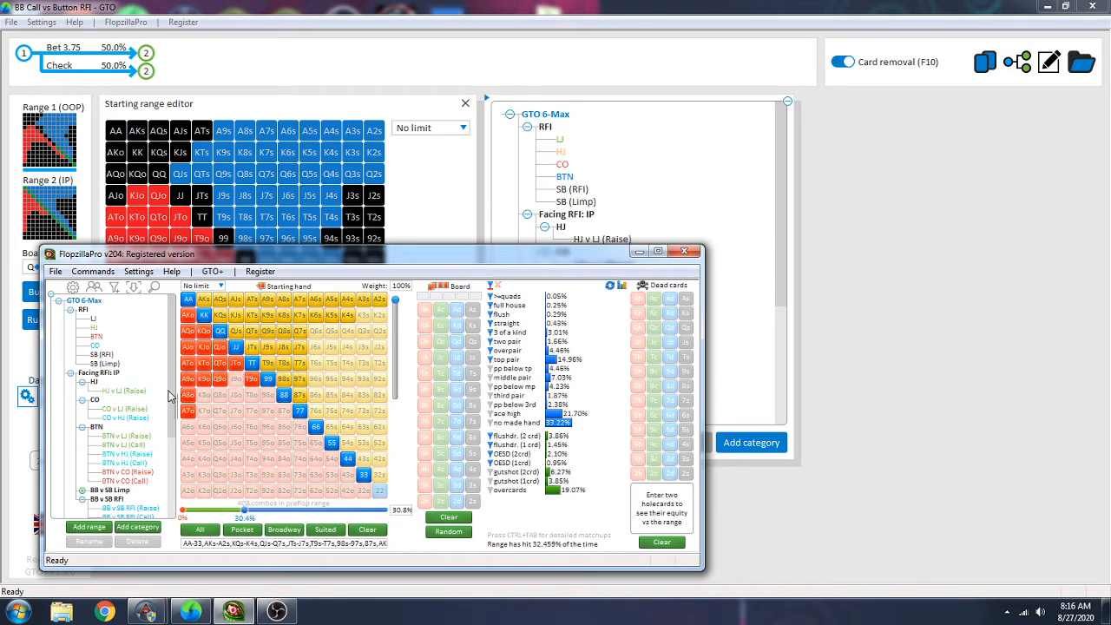
Review the BB v BTN (Call) and BB v BTN (Raise) ranges and extend the raise range's suited hands down to A8s, K7s and Q7s
{"action": "left_click_drag", "start_coordinate": [172, 397], "coordinate": [170, 480]}
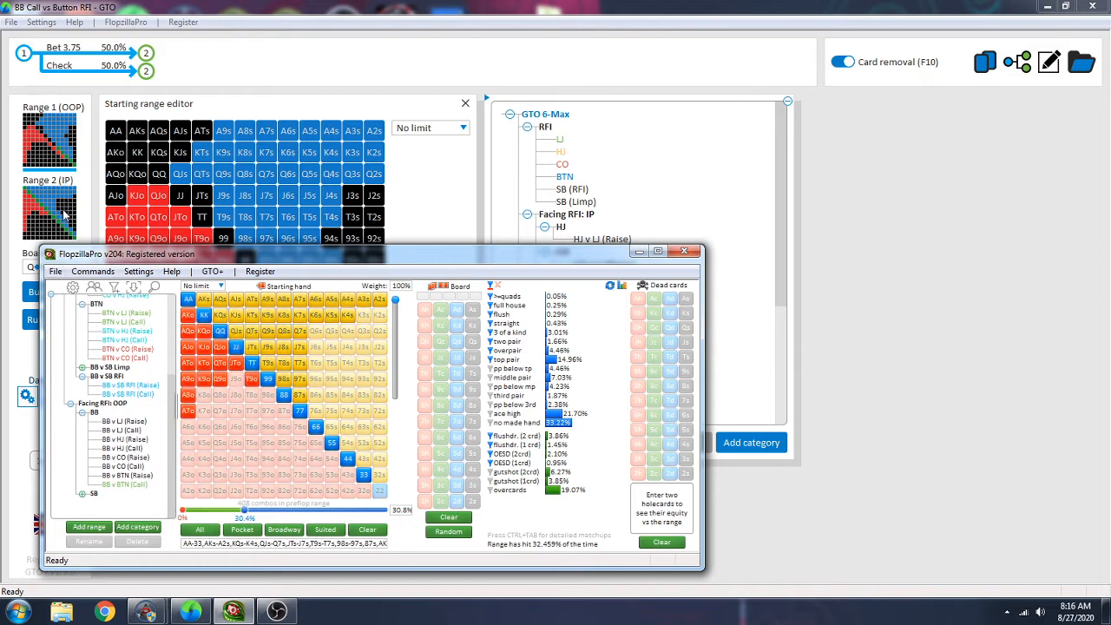
{"action": "left_click", "coordinate": [125, 486]}
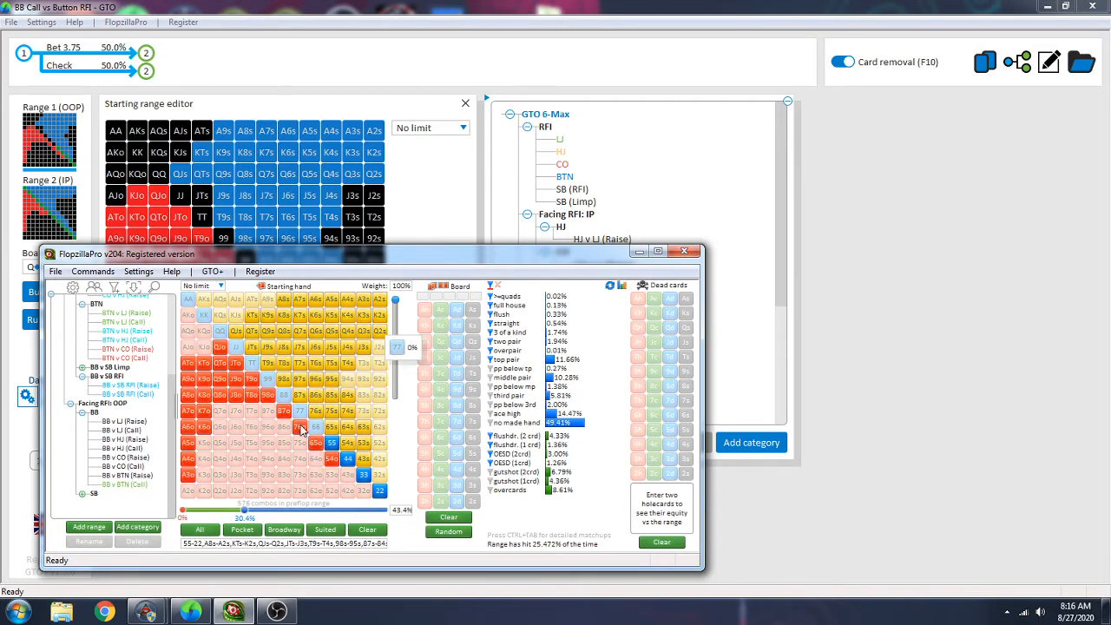
{"action": "left_click", "coordinate": [128, 476]}
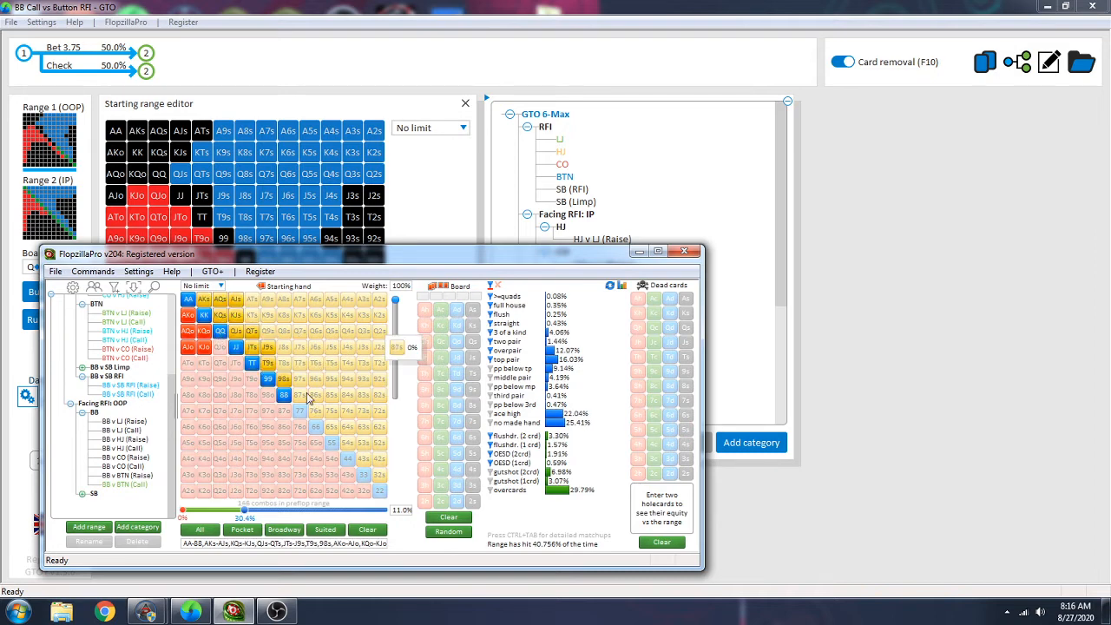
{"action": "left_click_drag", "start_coordinate": [256, 304], "coordinate": [299, 330]}
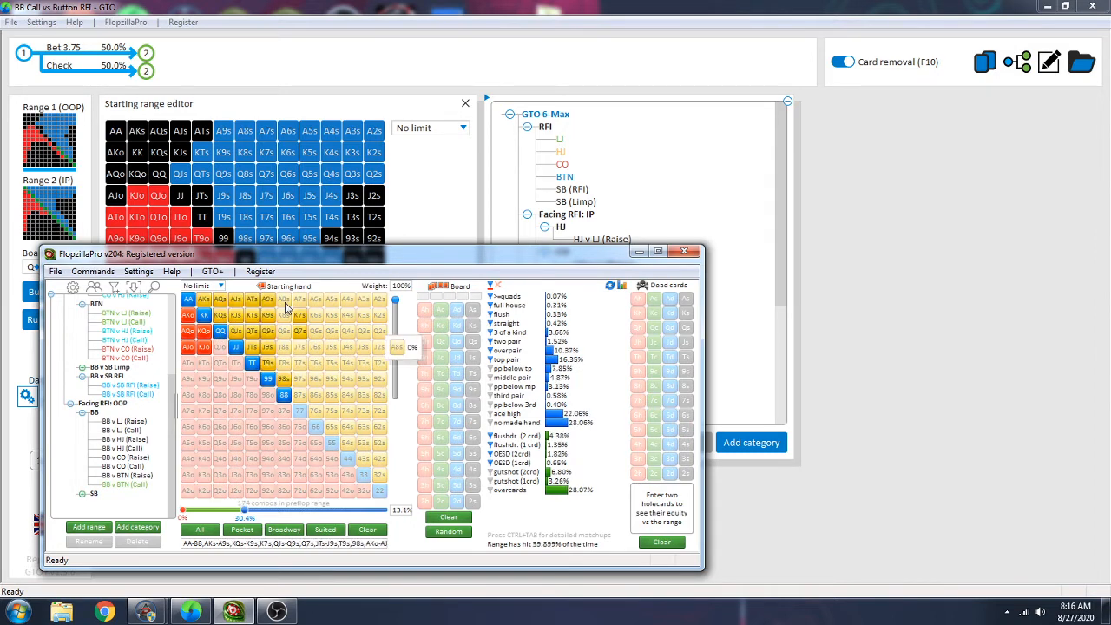
Load the BB v SB RFI (Raise) range and examine its suited and offsuit hands
{"action": "scroll", "coordinate": [130, 416], "scroll_direction": "up", "scroll_amount": 3}
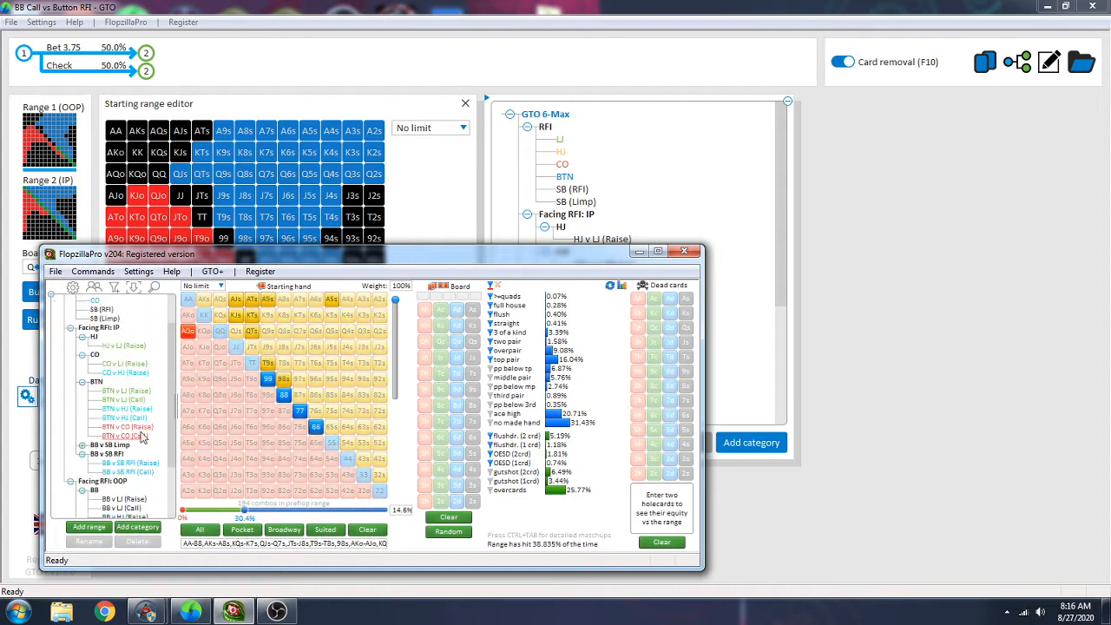
{"action": "left_click", "coordinate": [143, 437]}
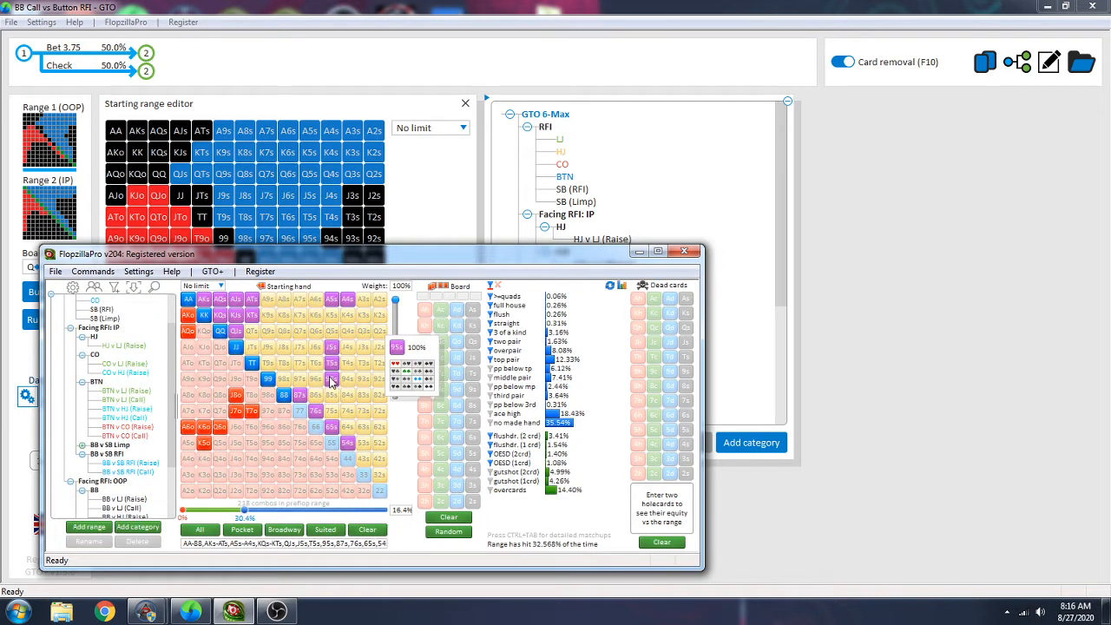
{"action": "left_click", "coordinate": [137, 469]}
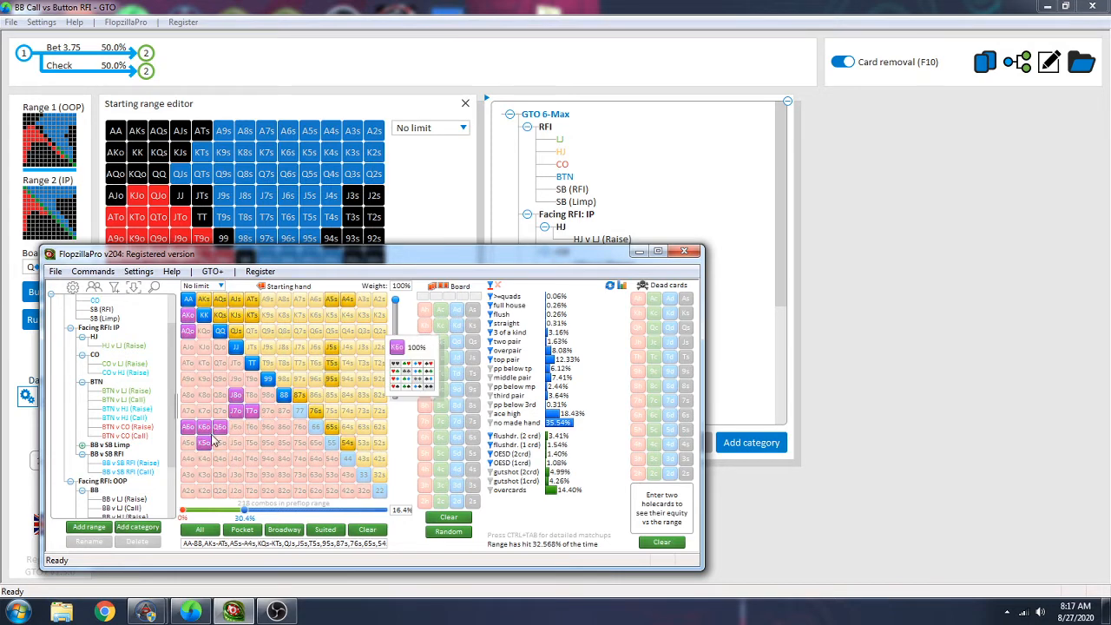
Place FlopzillaPro beside the GTO+ Range 2 (IP) editor and load its BB v BTN (Call) range
{"action": "left_click", "coordinate": [57, 136]}
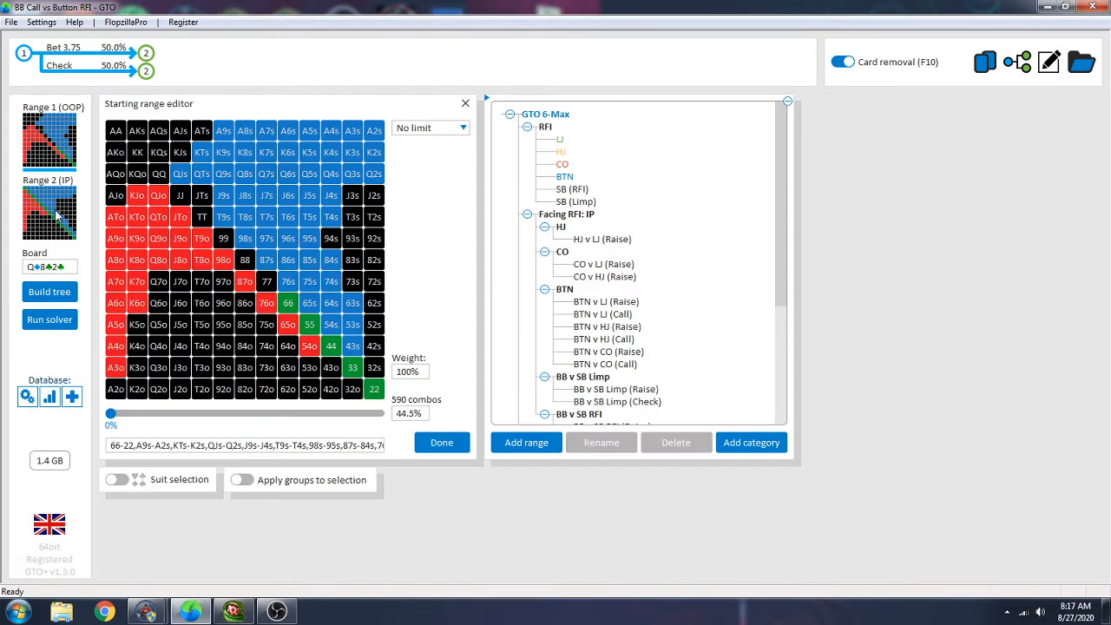
{"action": "left_click", "coordinate": [56, 211]}
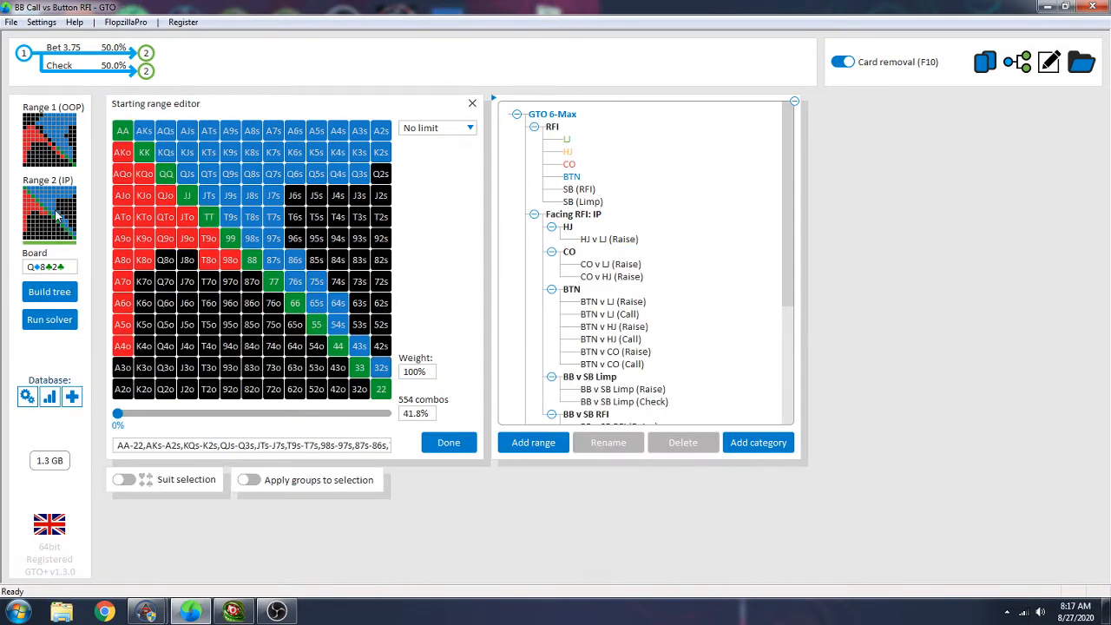
{"action": "left_click", "coordinate": [233, 611]}
{"action": "left_click_drag", "start_coordinate": [260, 253], "coordinate": [670, 187]}
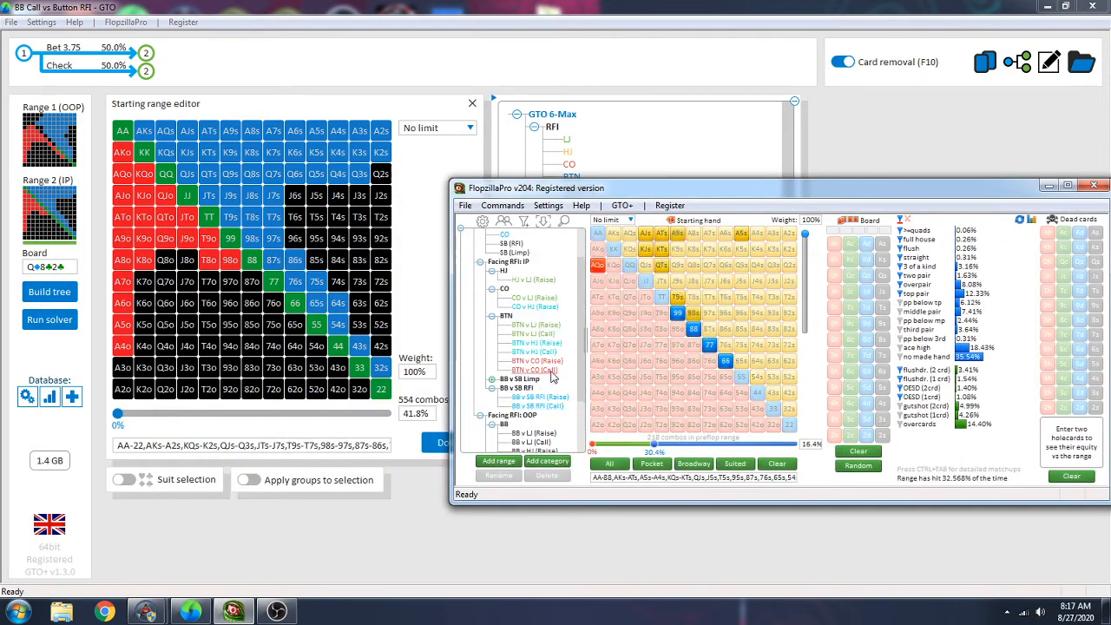
{"action": "scroll", "coordinate": [521, 373], "scroll_direction": "down", "scroll_amount": 3}
{"action": "left_click", "coordinate": [533, 419]}
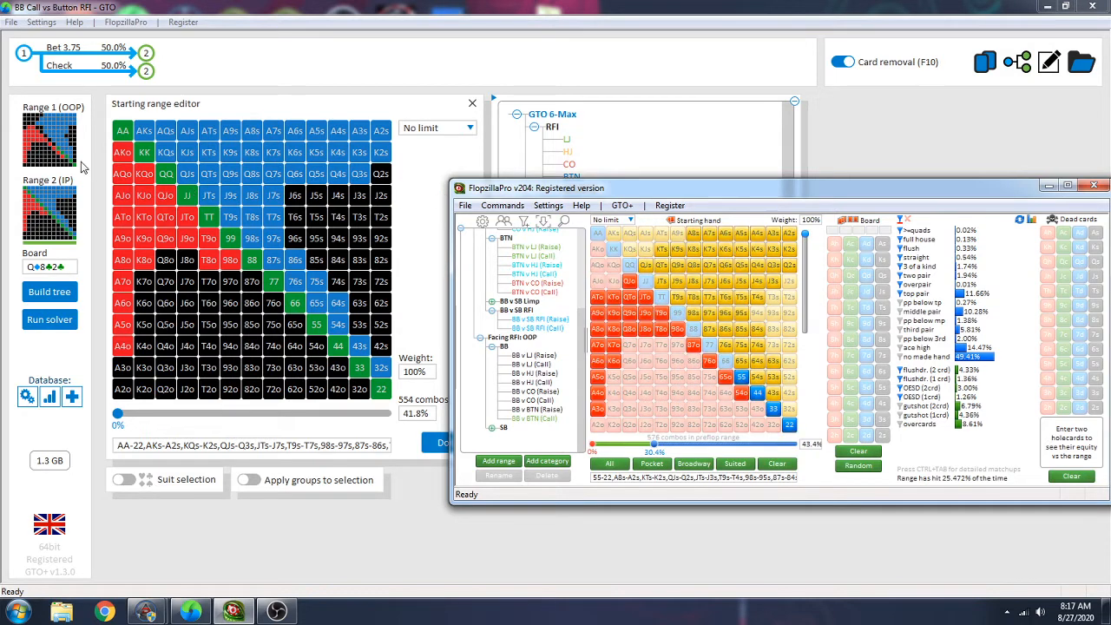
Compare the starting hands in Range 1 (OOP) and Range 2 (IP) in GTO+
{"action": "left_click", "coordinate": [53, 139]}
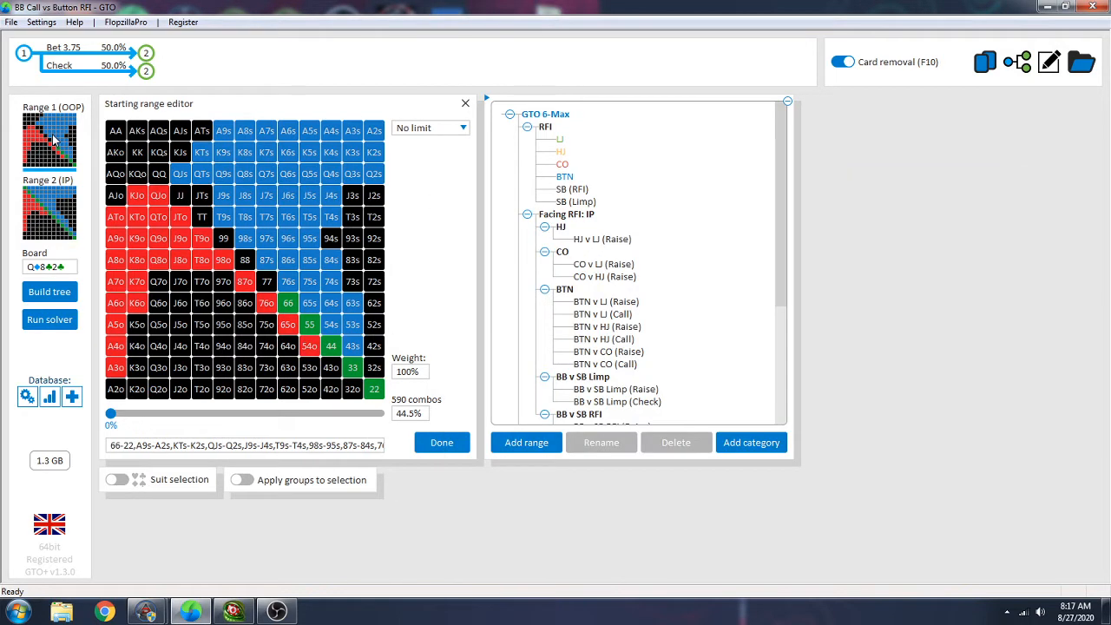
{"action": "left_click", "coordinate": [61, 221]}
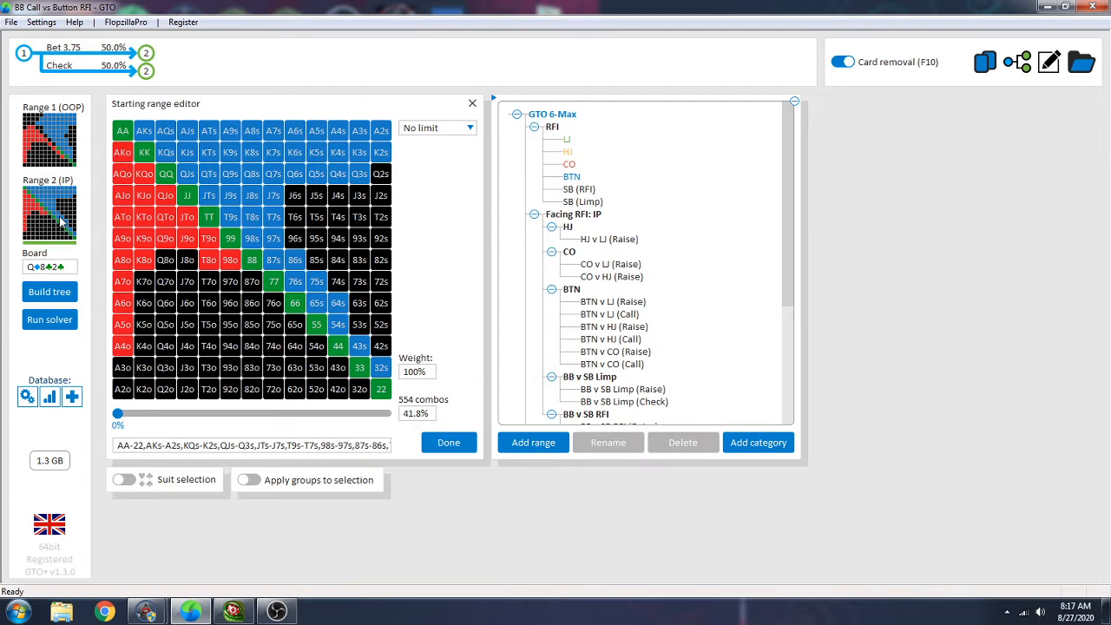
{"action": "left_click", "coordinate": [59, 143]}
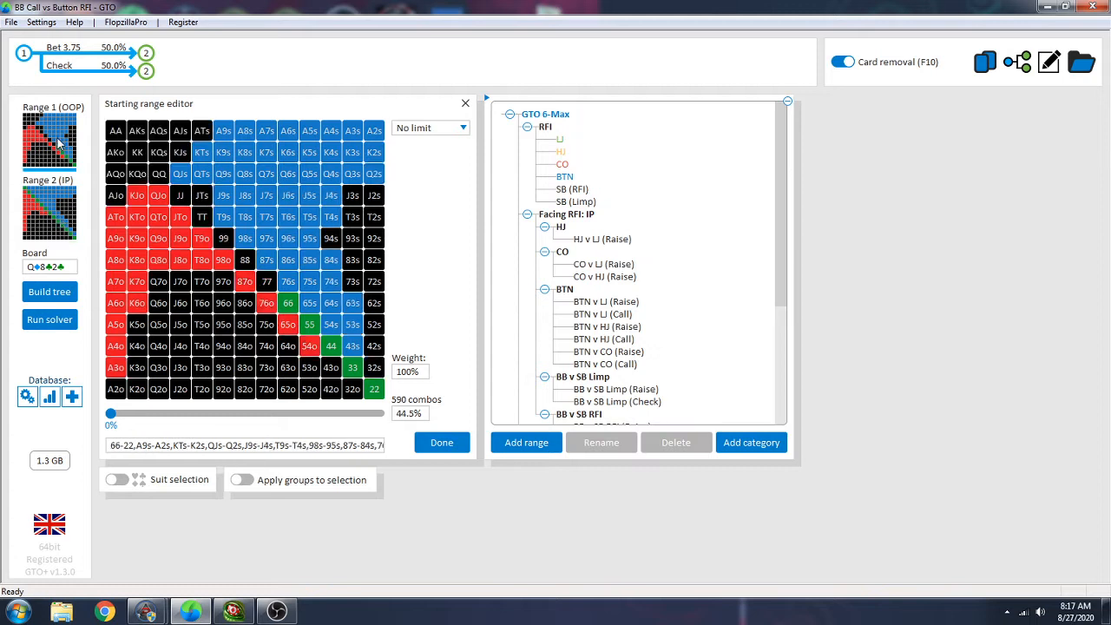
{"action": "left_click", "coordinate": [60, 196]}
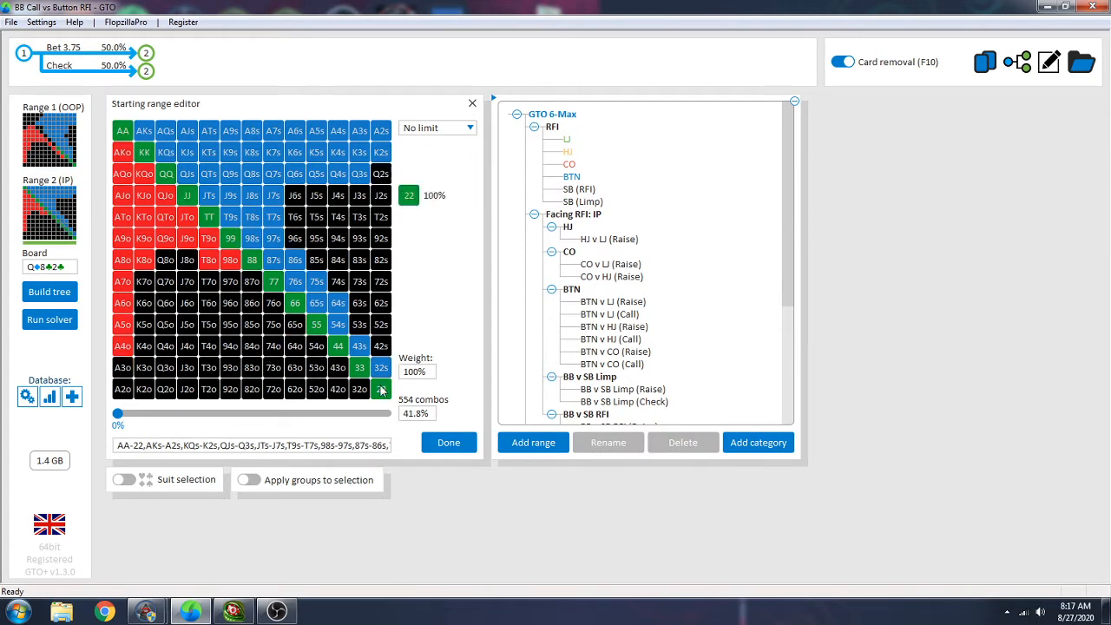
Remove the suited hands A4s-A2s, K4s-K2s, Q4s-Q2s, J4s and T4s from Range 1 (OOP)
{"action": "left_click", "coordinate": [48, 134]}
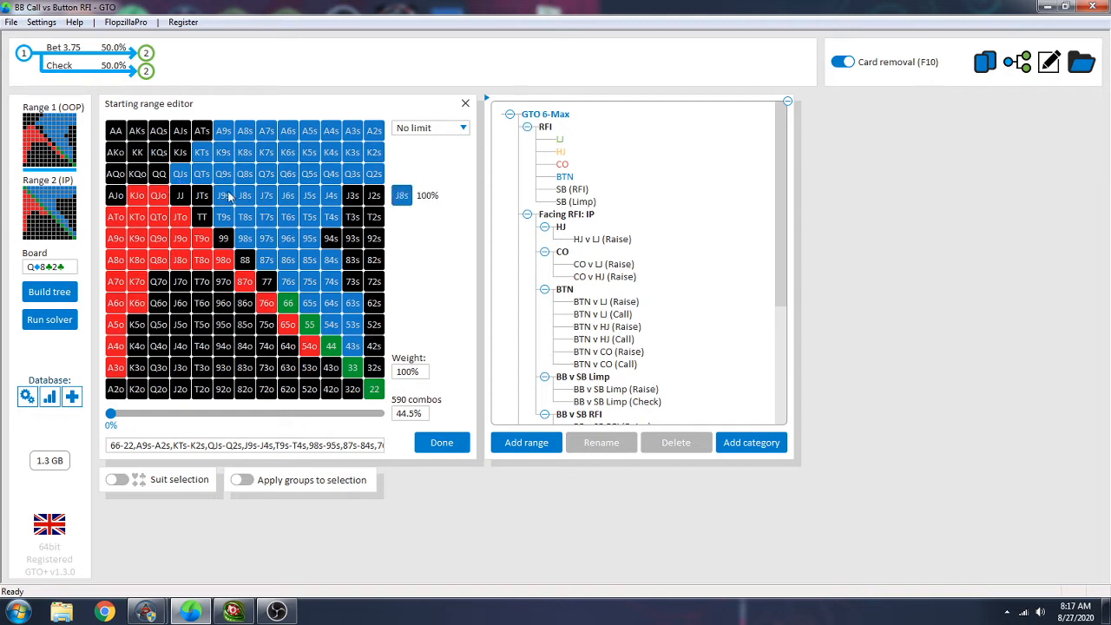
{"action": "mouse_move", "coordinate": [373, 173]}
{"action": "left_mouse_down"}
{"action": "mouse_move", "coordinate": [372, 143]}
{"action": "mouse_move", "coordinate": [353, 132]}
{"action": "left_mouse_up"}
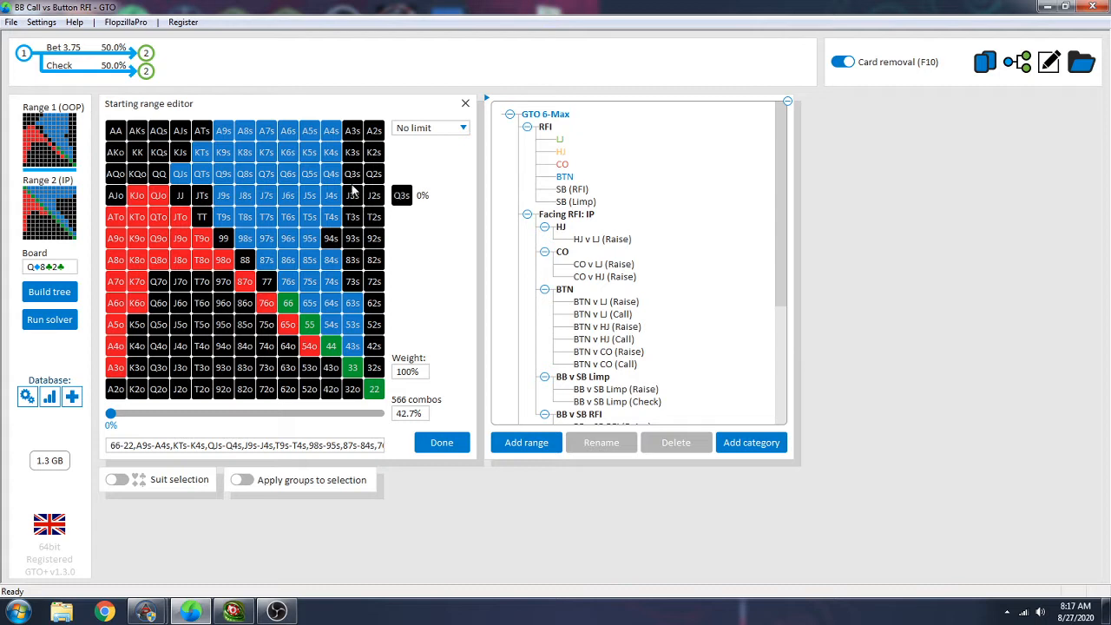
{"action": "left_click_drag", "start_coordinate": [331, 195], "coordinate": [330, 132]}
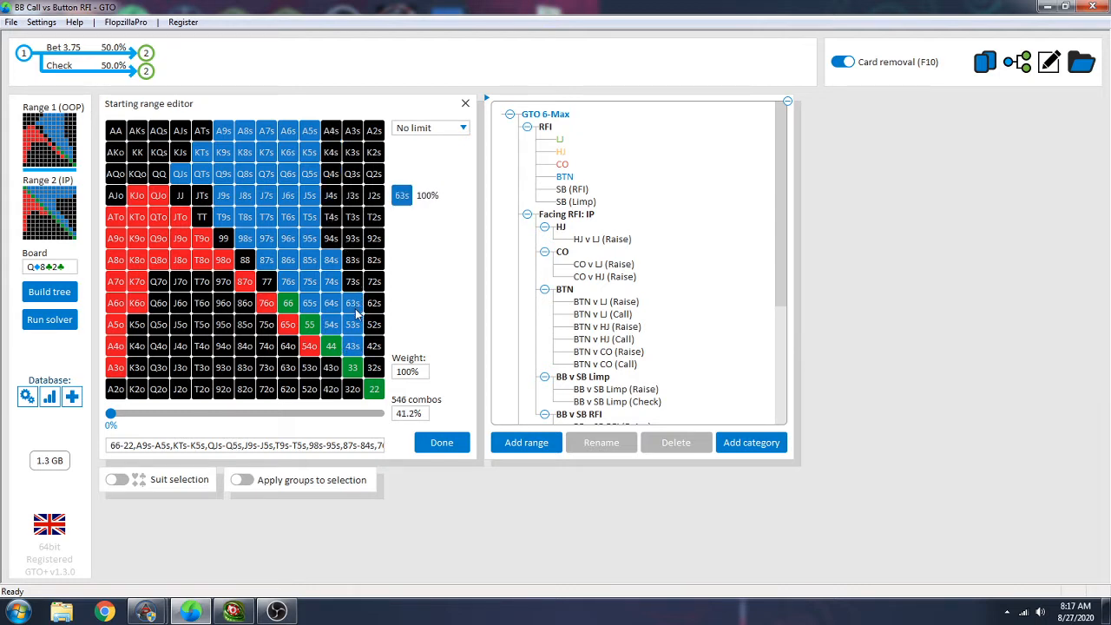
Remove 84s, 74s, 63s, 53s and pocket pair 22 from the out-of-position range
{"action": "left_click_drag", "start_coordinate": [353, 305], "coordinate": [352, 325]}
{"action": "left_click_drag", "start_coordinate": [331, 260], "coordinate": [331, 281]}
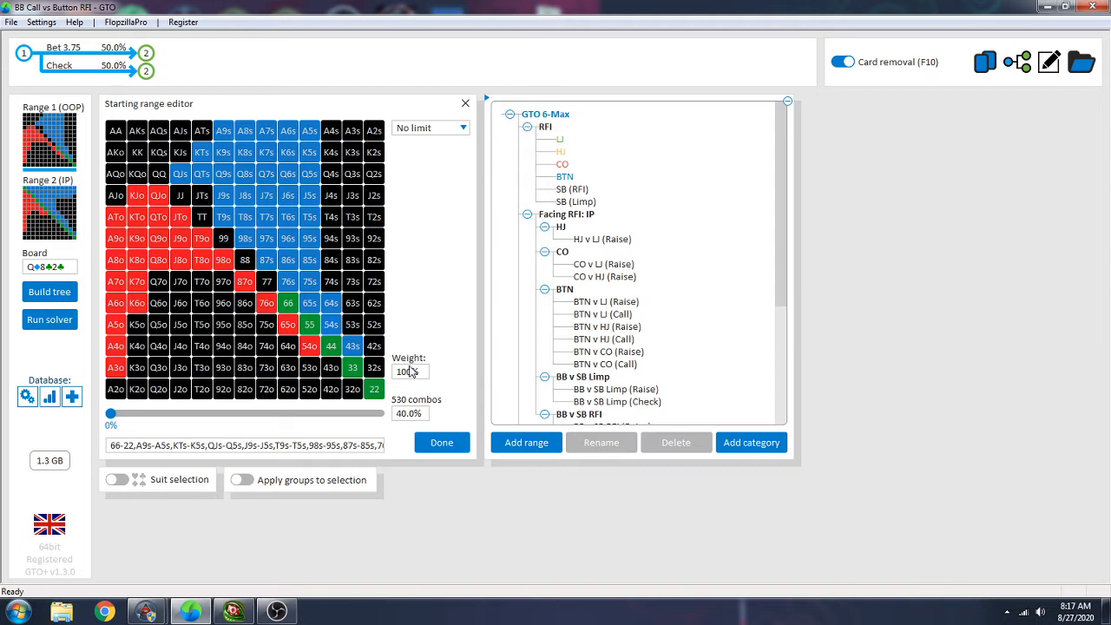
{"action": "left_click", "coordinate": [374, 388]}
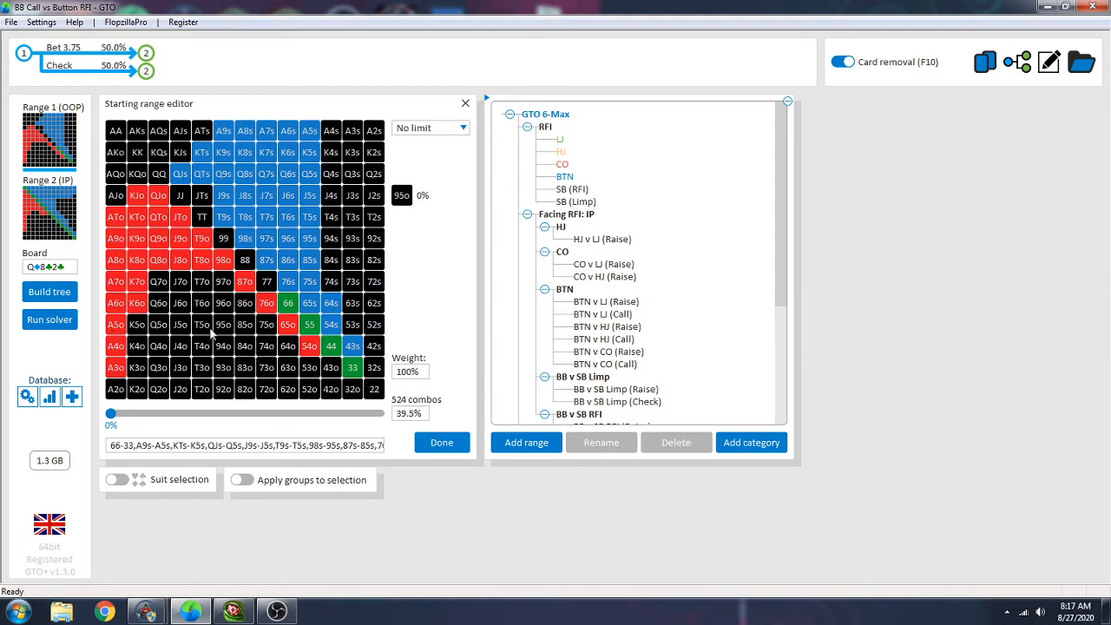
Remove the offsuit hands A7o-A3o, K8o-K6o, Q8o, J8o, T8o, 98o, 87o, 76o, 65o and 54o from the out-of-position range
{"action": "mouse_move", "coordinate": [309, 346]}
{"action": "left_mouse_down"}
{"action": "mouse_move", "coordinate": [244, 283]}
{"action": "mouse_move", "coordinate": [139, 261]}
{"action": "mouse_move", "coordinate": [143, 308]}
{"action": "mouse_move", "coordinate": [119, 372]}
{"action": "mouse_move", "coordinate": [119, 295]}
{"action": "left_mouse_up"}
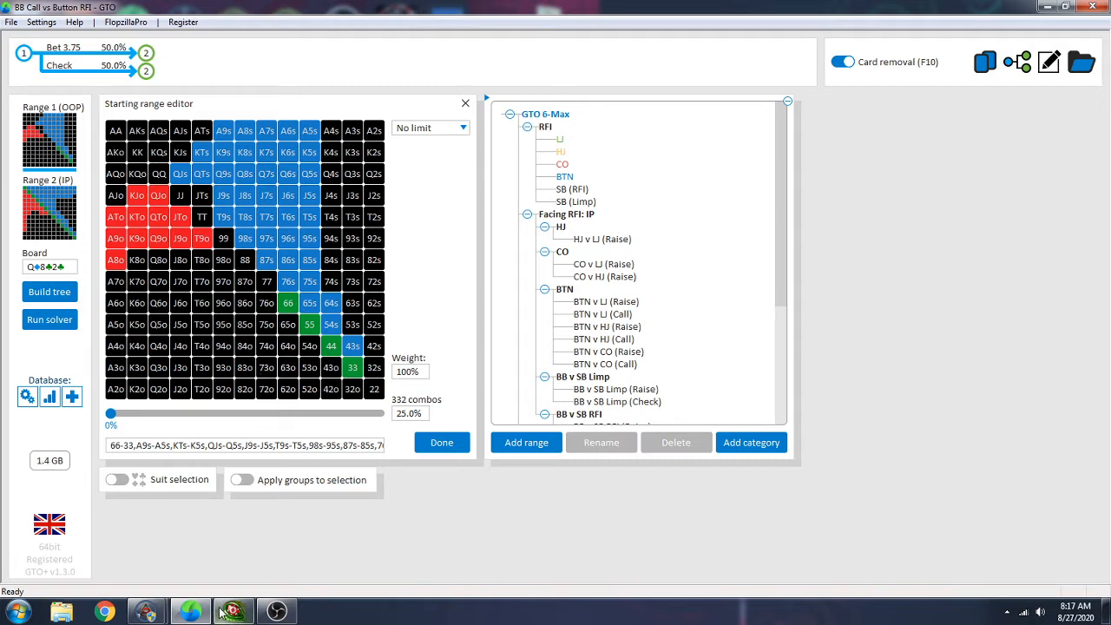
{"action": "mouse_move", "coordinate": [196, 613]}
{"action": "mouse_move", "coordinate": [145, 612]}
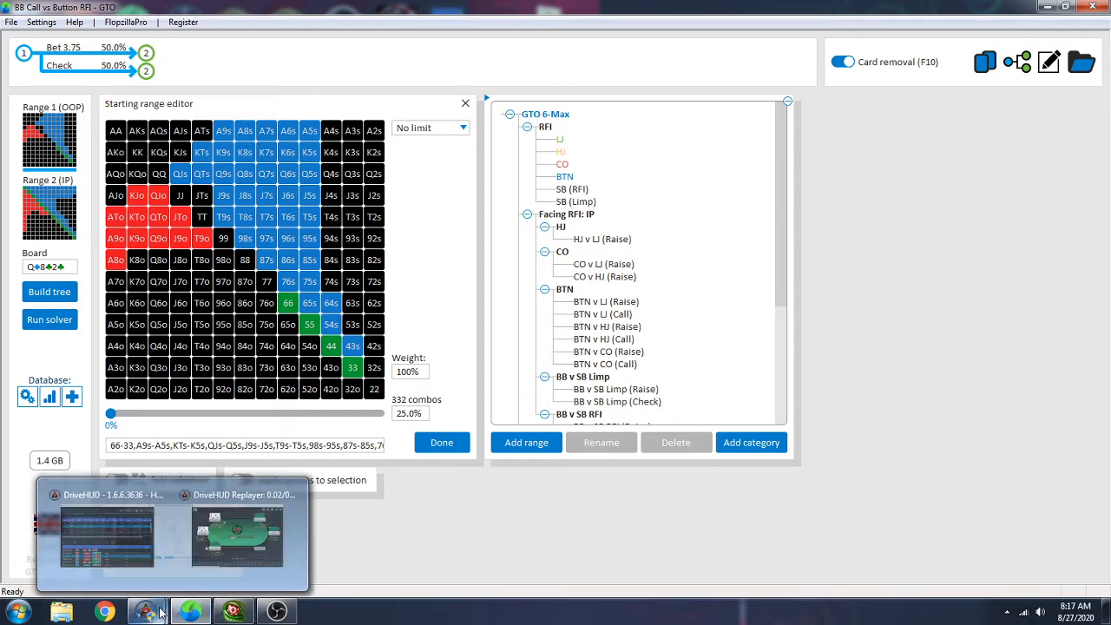
Switch to the DriveHUD Replayer and examine the small blind player's unopened raise percentages by position
{"action": "left_click", "coordinate": [235, 556]}
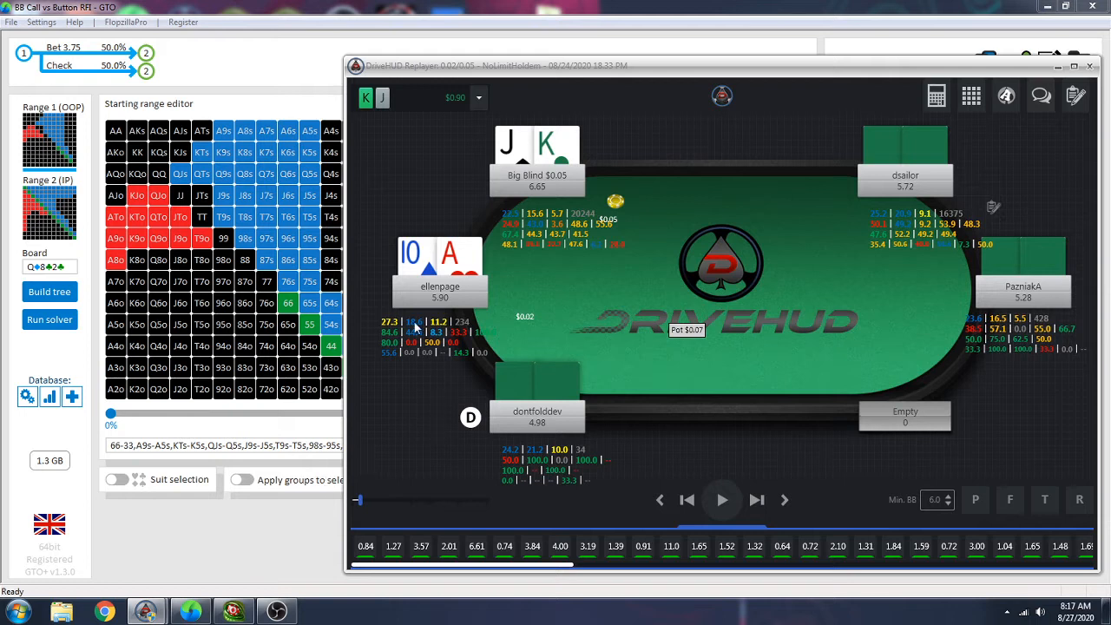
{"action": "mouse_move", "coordinate": [416, 327]}
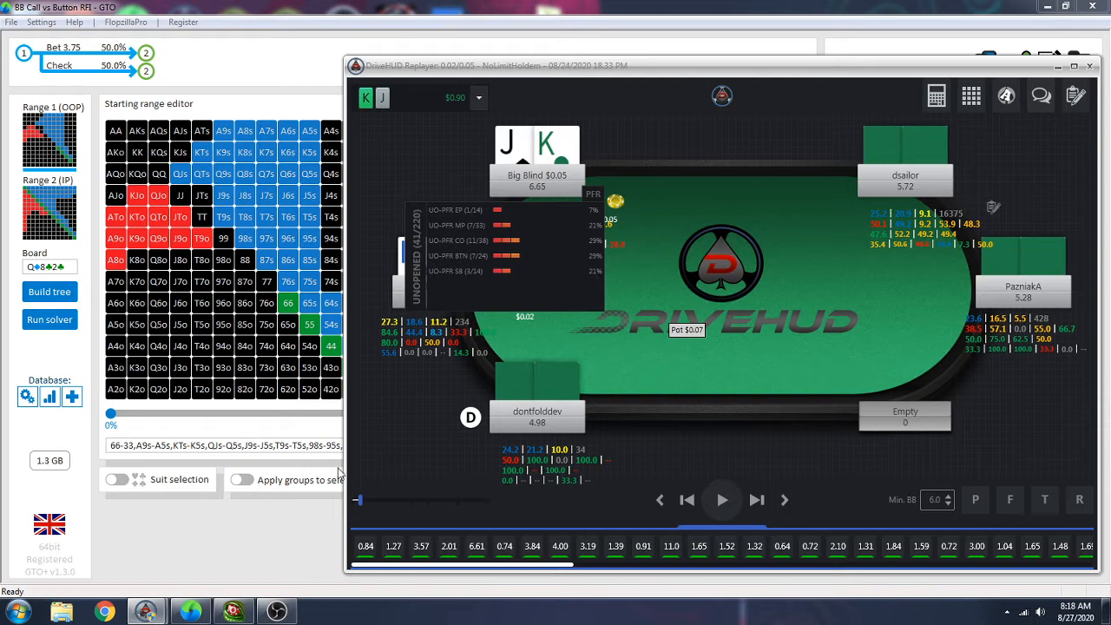
Switch to FlopzillaPro and view the preflop range at 20.6% of hands, and again at 12.9%
{"action": "left_click", "coordinate": [233, 611]}
{"action": "left_click_drag", "start_coordinate": [649, 450], "coordinate": [634, 449]}
{"action": "mouse_move", "coordinate": [402, 351]}
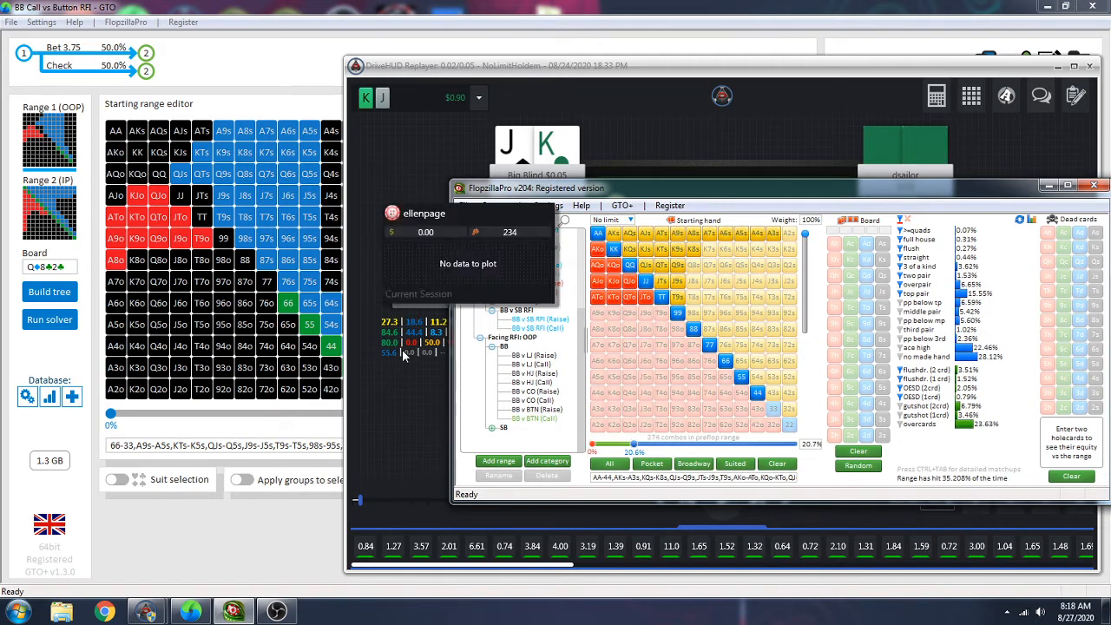
{"action": "left_click_drag", "start_coordinate": [510, 195], "coordinate": [569, 184]}
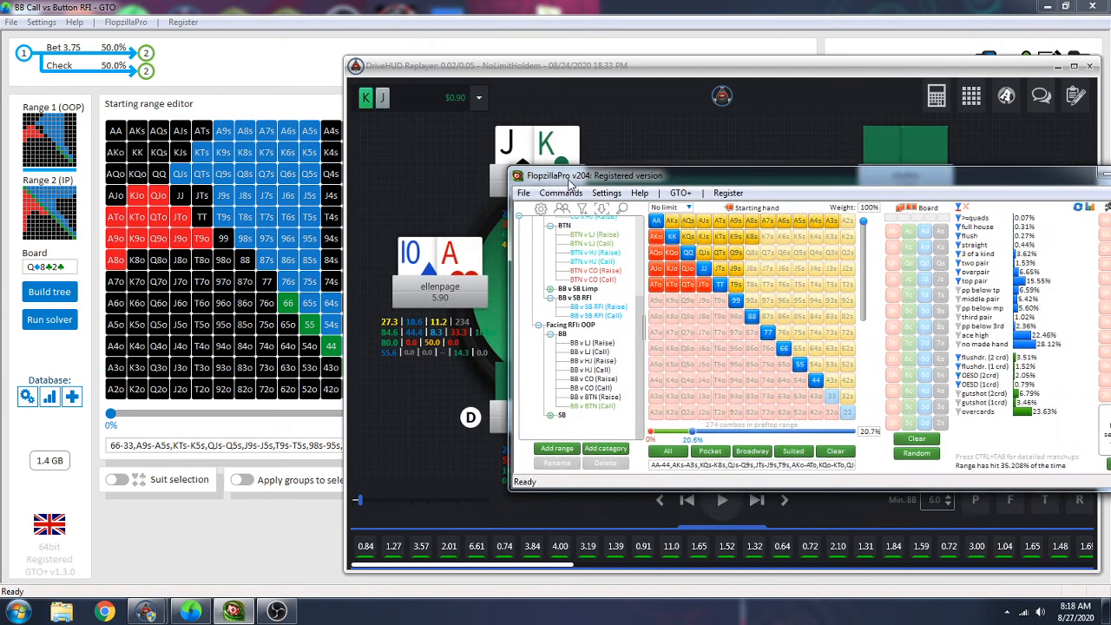
{"action": "mouse_move", "coordinate": [657, 293]}
{"action": "left_click_drag", "start_coordinate": [695, 437], "coordinate": [682, 436]}
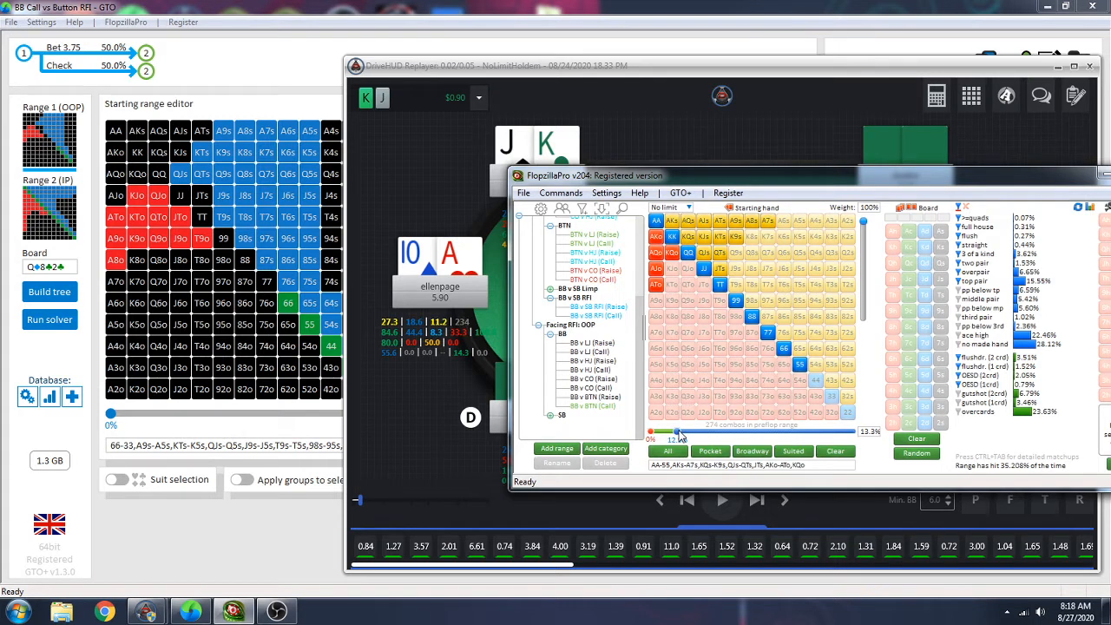
Return to the DriveHUD Replayer and step through the preflop action, rewinding once, until the flop is dealt
{"action": "left_click", "coordinate": [464, 383]}
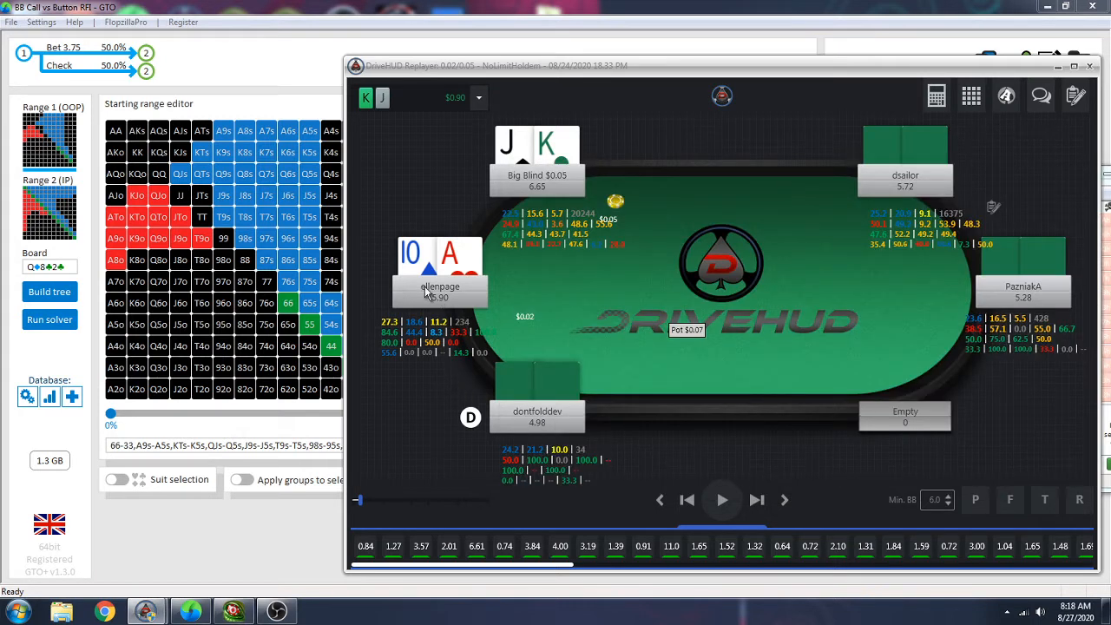
{"action": "mouse_move", "coordinate": [414, 325]}
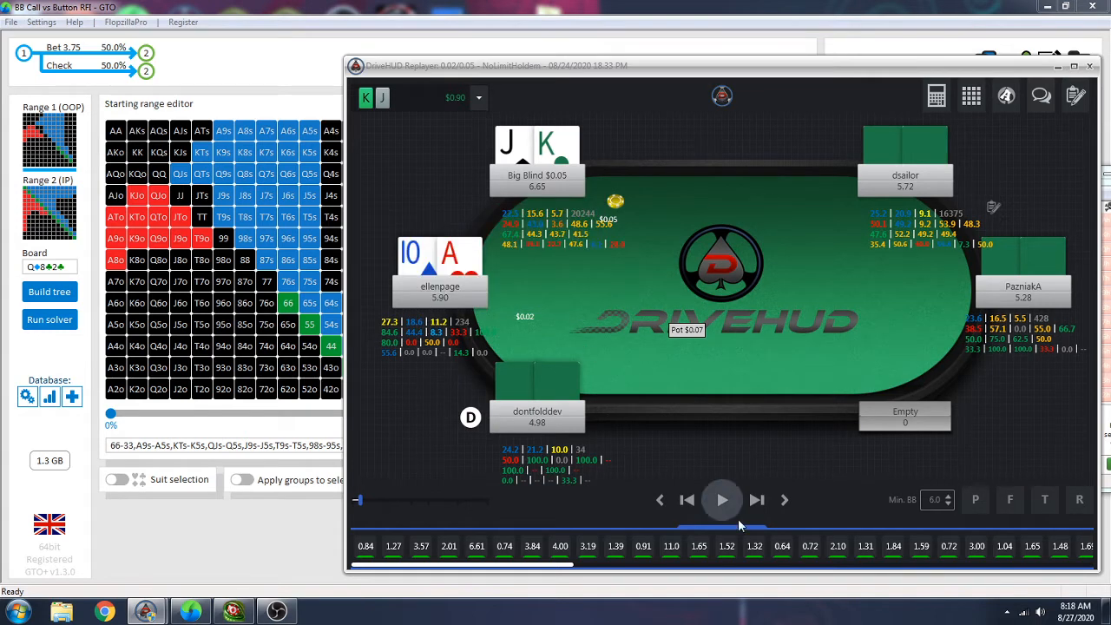
{"action": "left_click", "coordinate": [784, 501]}
{"action": "left_click", "coordinate": [784, 501]}
{"action": "left_click", "coordinate": [783, 501]}
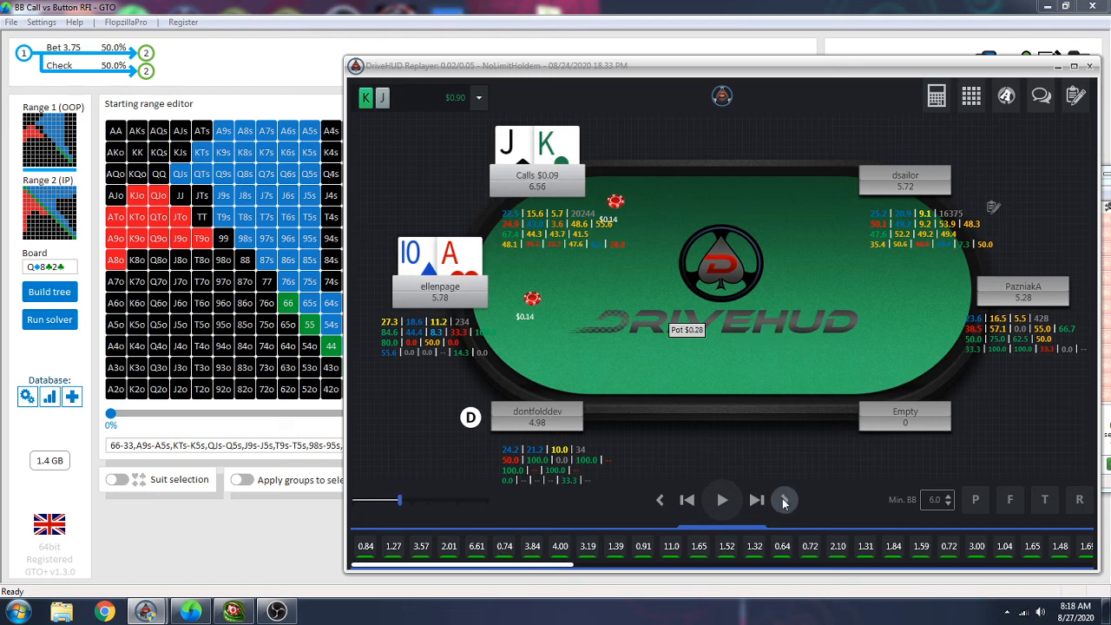
{"action": "left_click", "coordinate": [660, 500]}
{"action": "left_click", "coordinate": [660, 501]}
{"action": "left_click", "coordinate": [784, 501]}
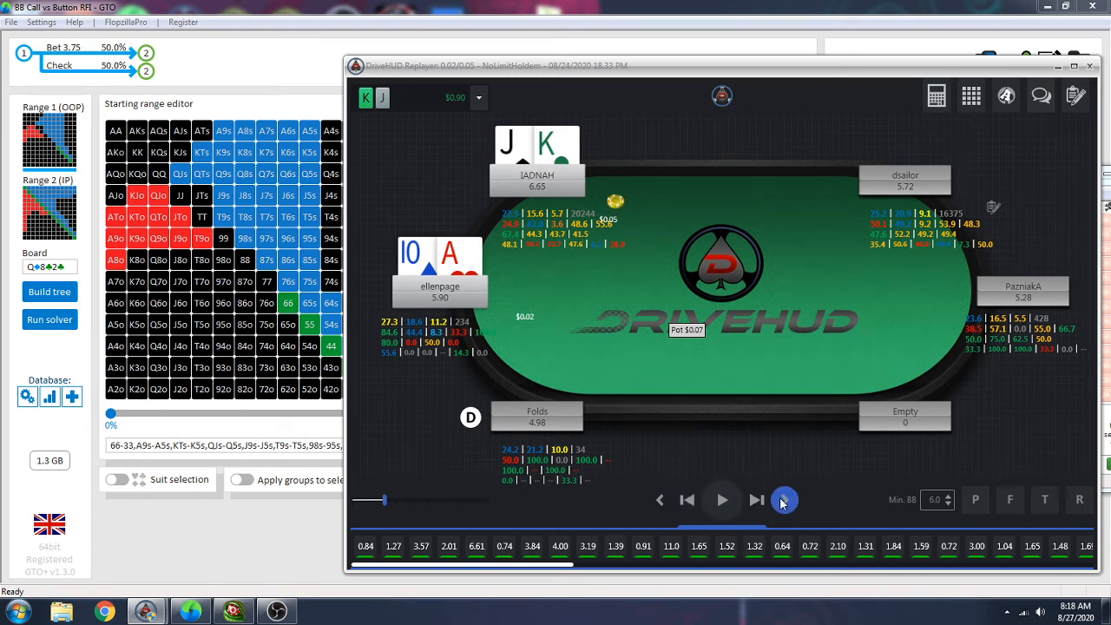
{"action": "left_click", "coordinate": [783, 500]}
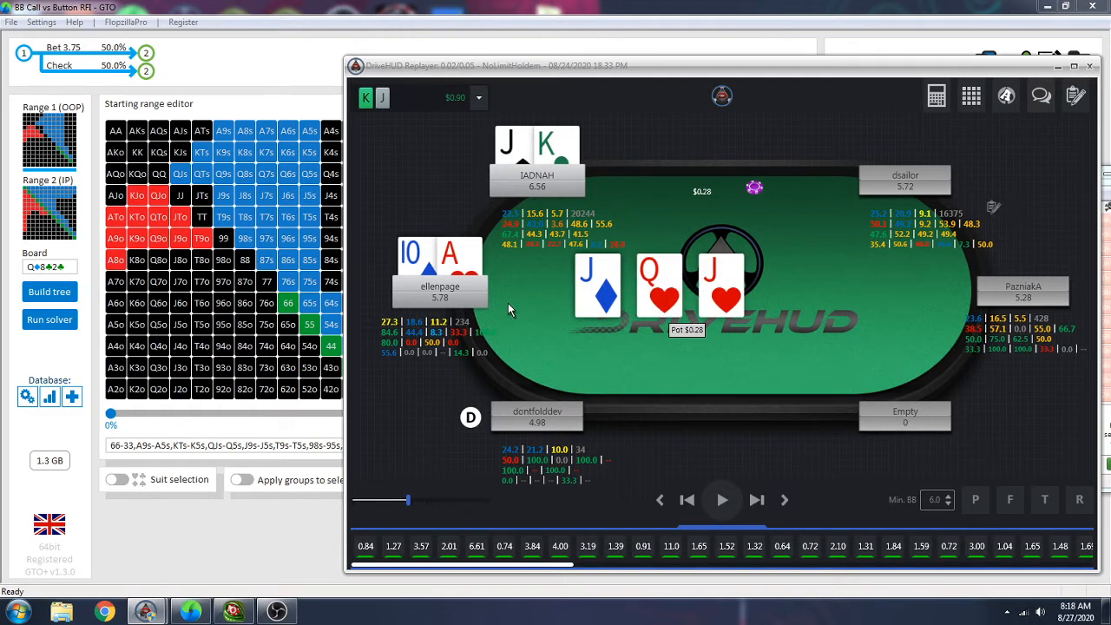
Recheck the small blind player's raise percentages by position and replay the hand from the flop to its result
{"action": "mouse_move", "coordinate": [412, 325]}
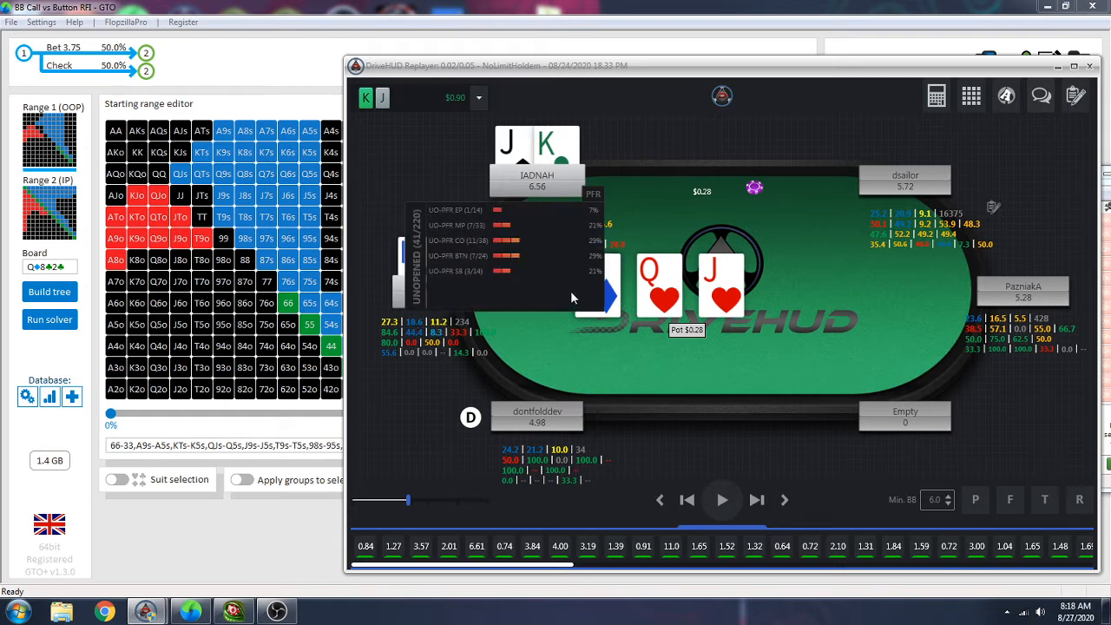
{"action": "left_click", "coordinate": [784, 501]}
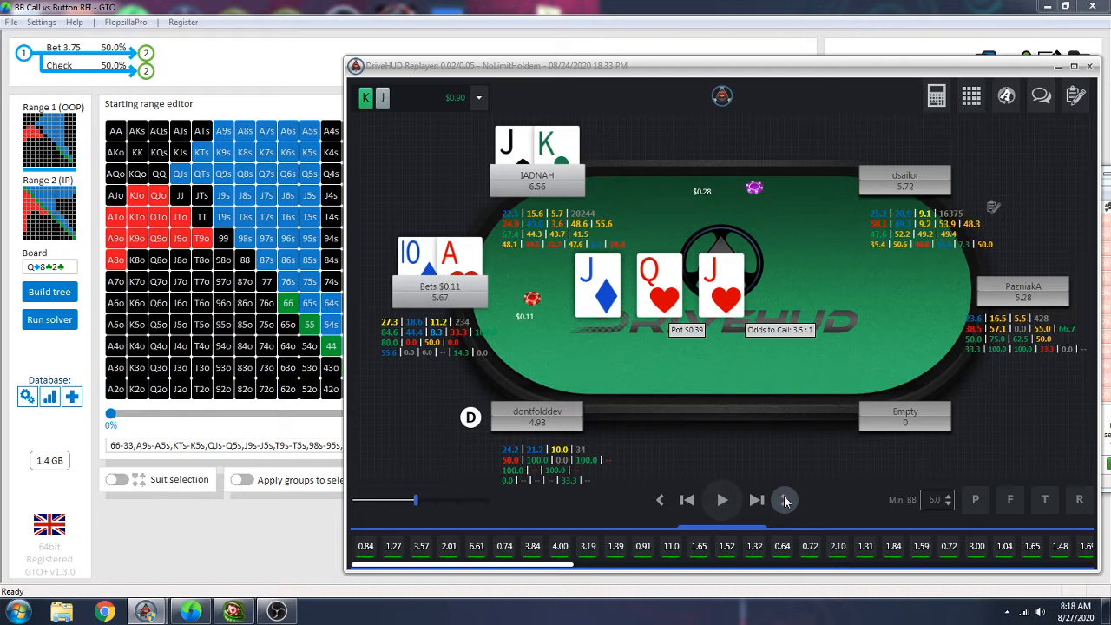
{"action": "left_click", "coordinate": [784, 501]}
{"action": "left_click", "coordinate": [785, 500]}
{"action": "left_click", "coordinate": [785, 500]}
{"action": "left_click", "coordinate": [784, 501]}
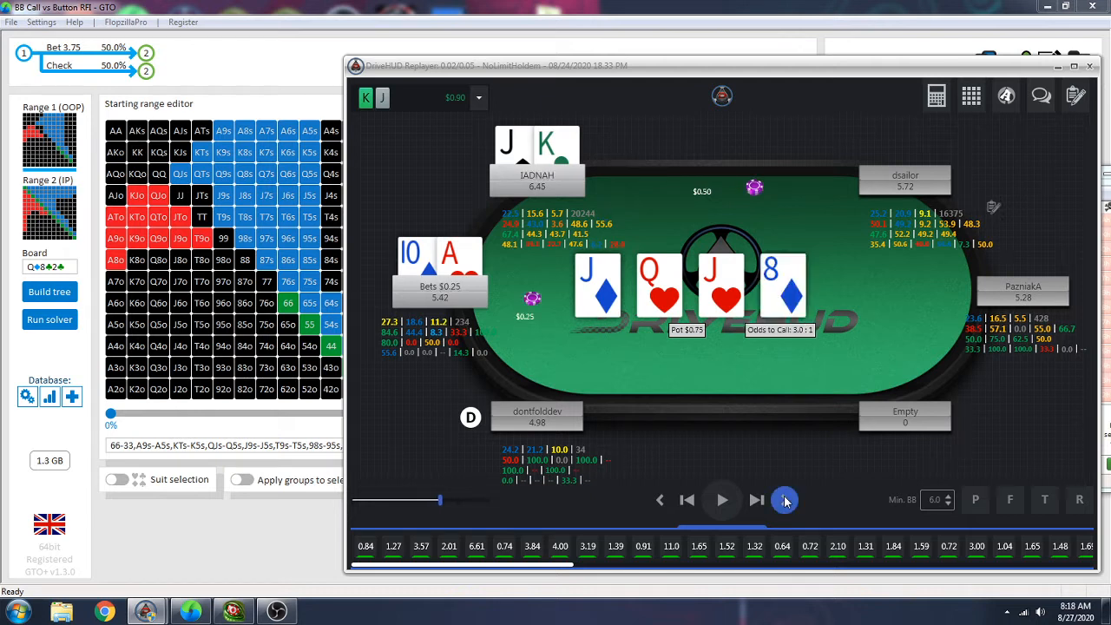
{"action": "left_click", "coordinate": [785, 501]}
{"action": "left_click", "coordinate": [785, 500]}
{"action": "left_click", "coordinate": [784, 500]}
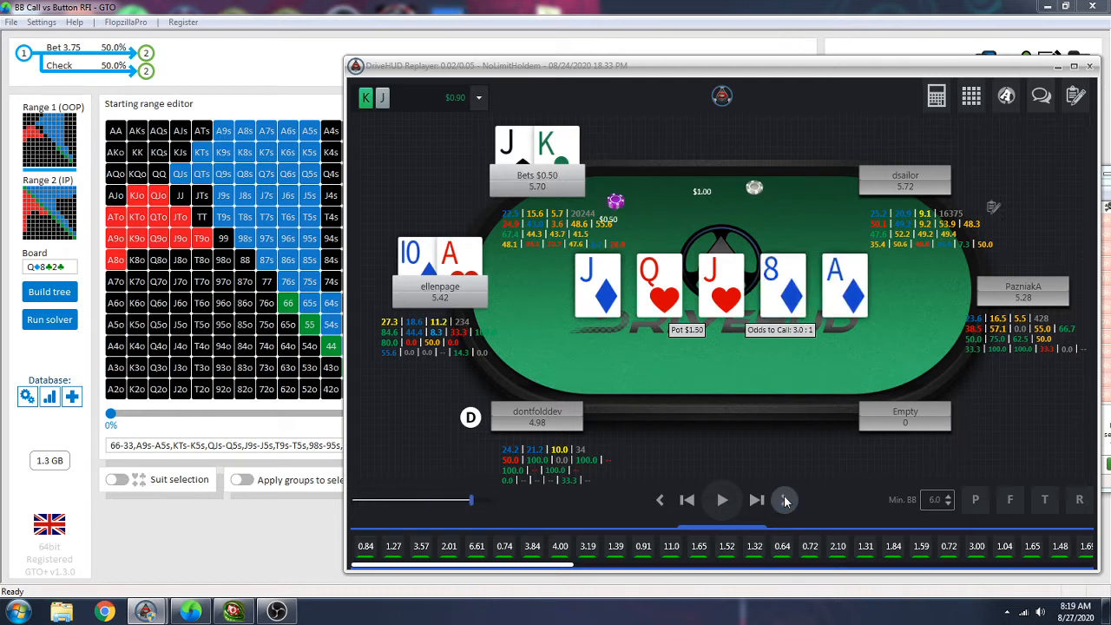
{"action": "left_click", "coordinate": [785, 501]}
{"action": "left_click", "coordinate": [784, 501]}
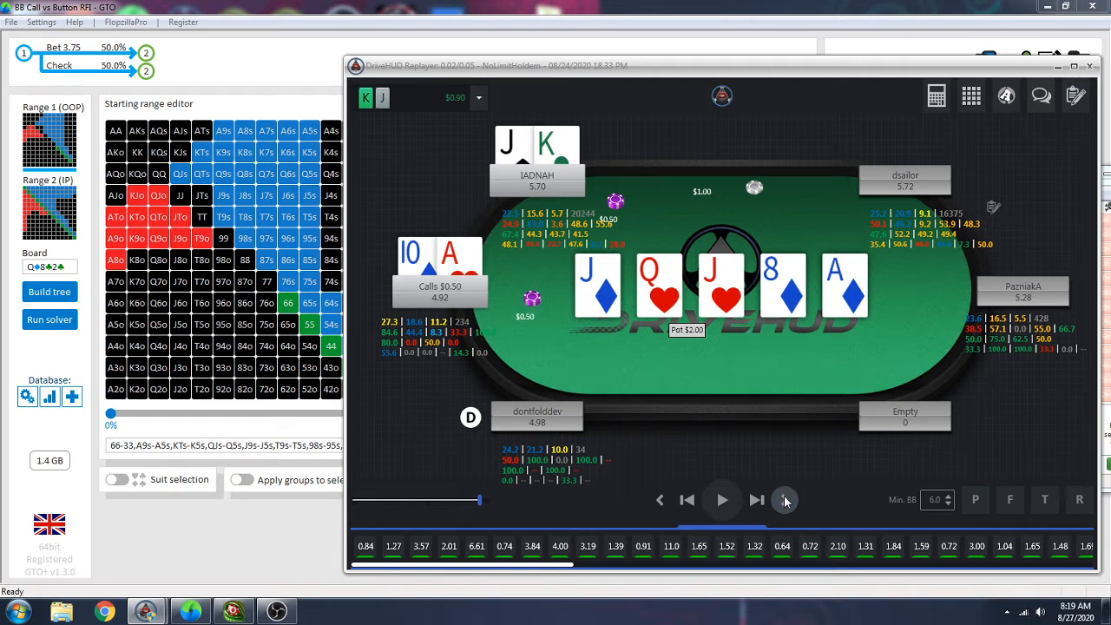
{"action": "left_click", "coordinate": [784, 501]}
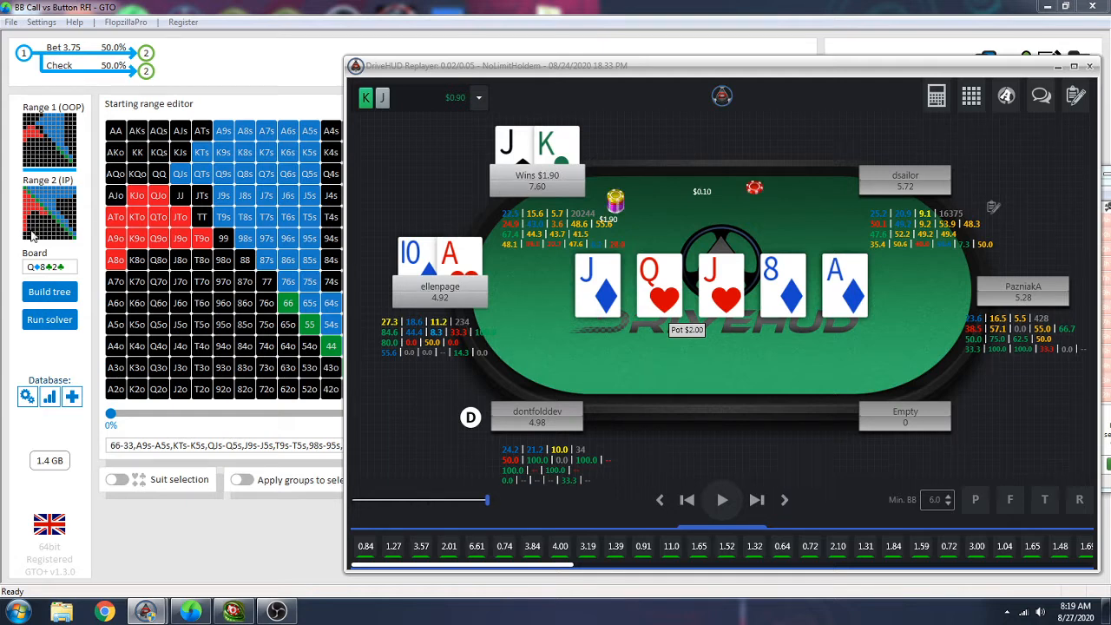
Return to GTO+, review the solver's database of solved flops, and open the mode for playing against the solution
{"action": "left_click", "coordinate": [1057, 69]}
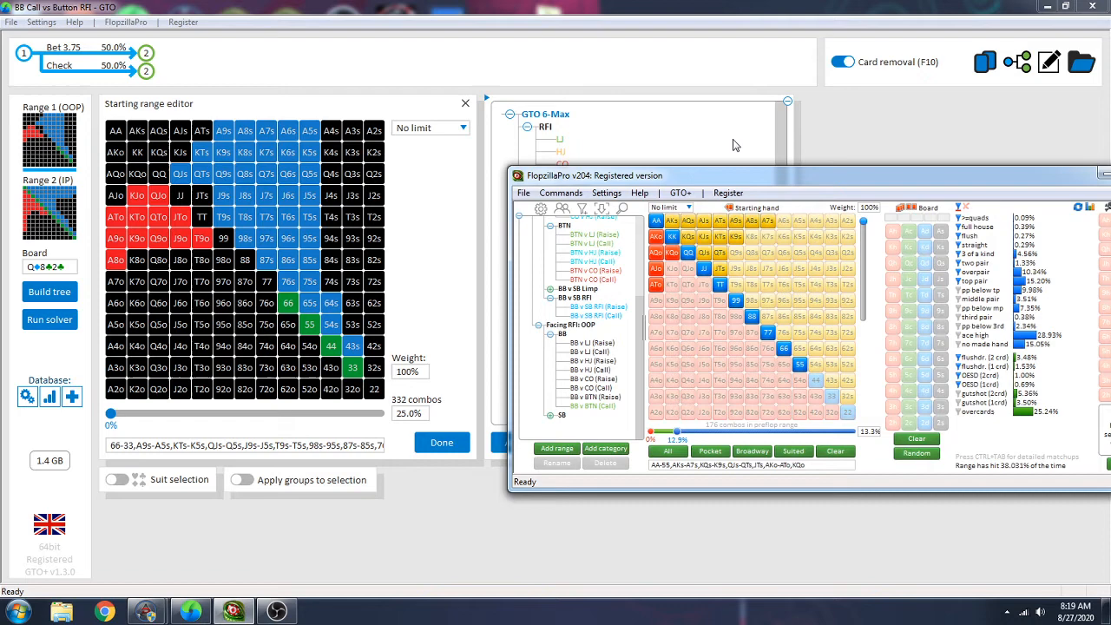
{"action": "left_click", "coordinate": [909, 175]}
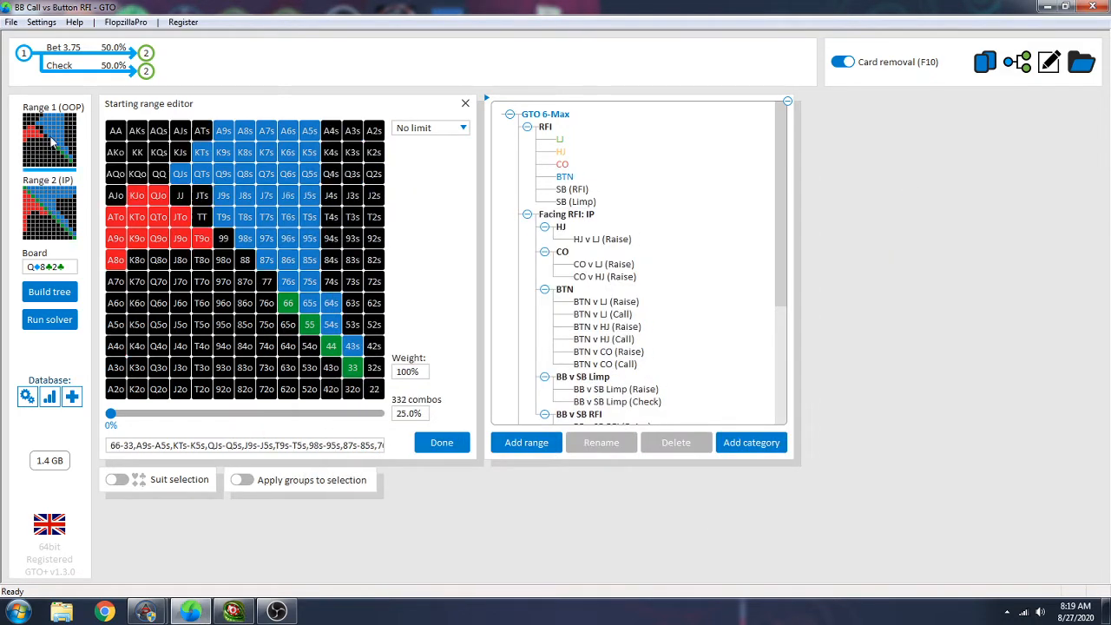
{"action": "left_click", "coordinate": [51, 296]}
{"action": "left_click", "coordinate": [52, 319]}
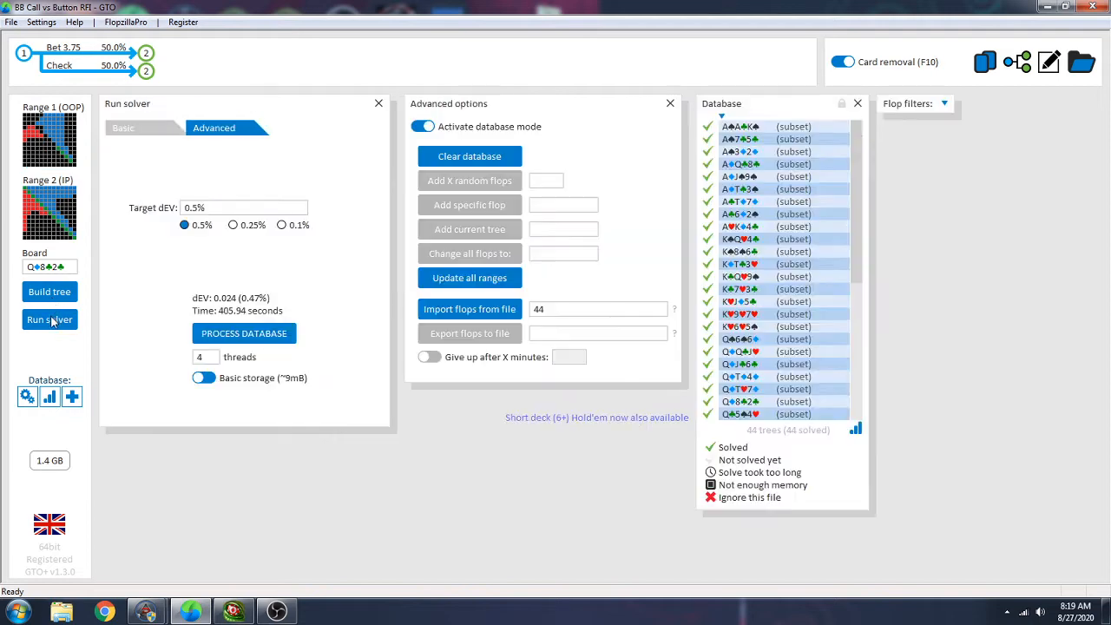
{"action": "scroll", "coordinate": [786, 286], "scroll_direction": "down", "scroll_amount": 7}
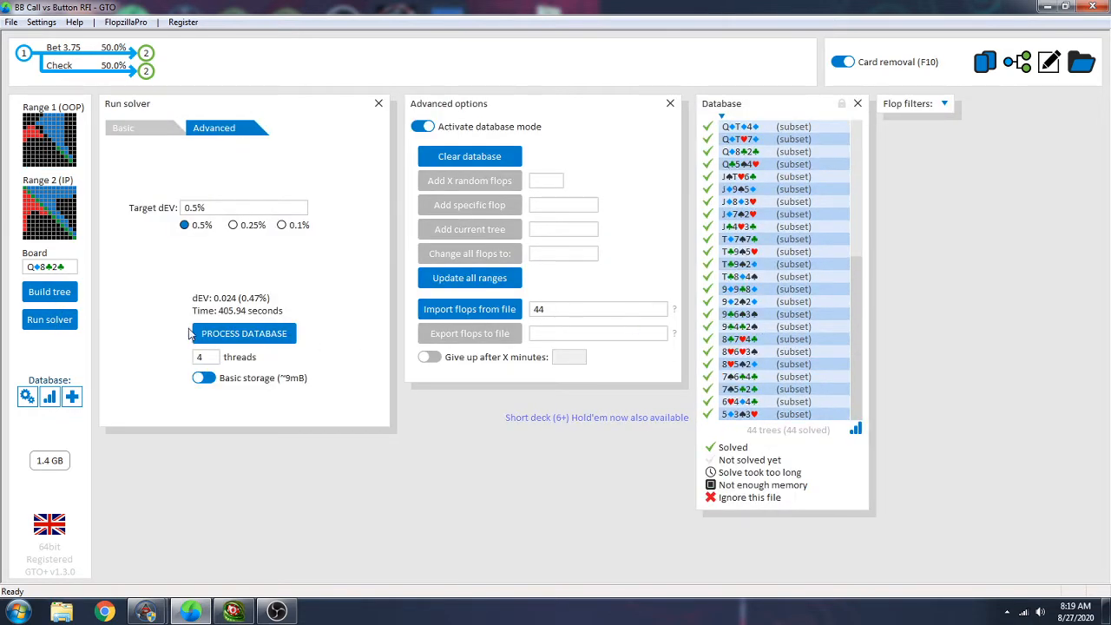
{"action": "left_click", "coordinate": [979, 70]}
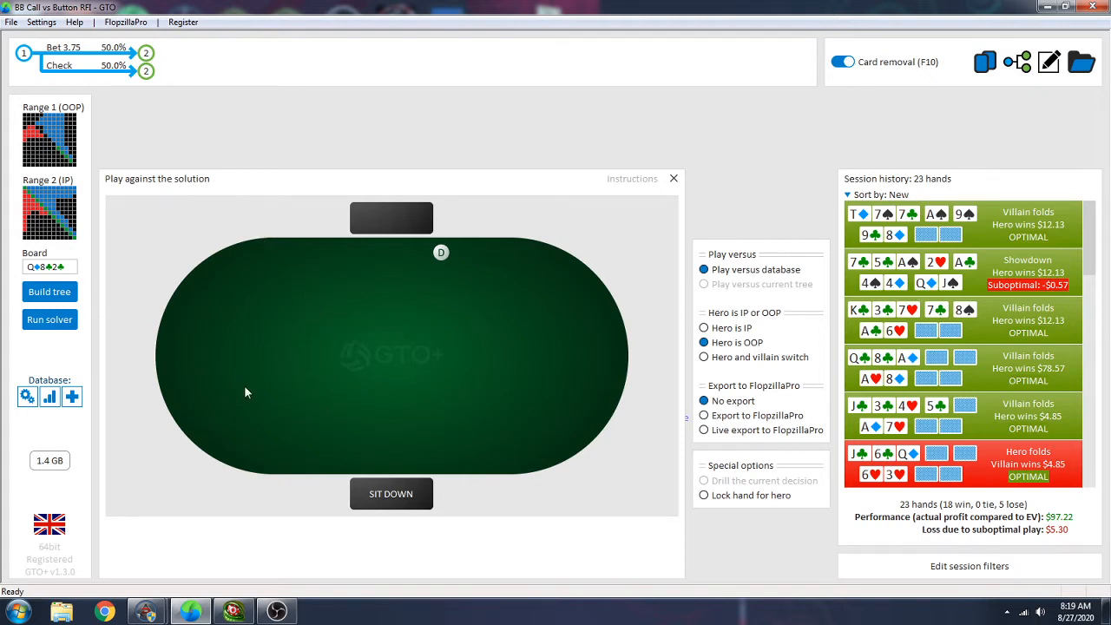
Switch to FlopzillaPro and load the BTN raise-first-in range from the GTO 6-Max category
{"action": "mouse_move", "coordinate": [233, 611]}
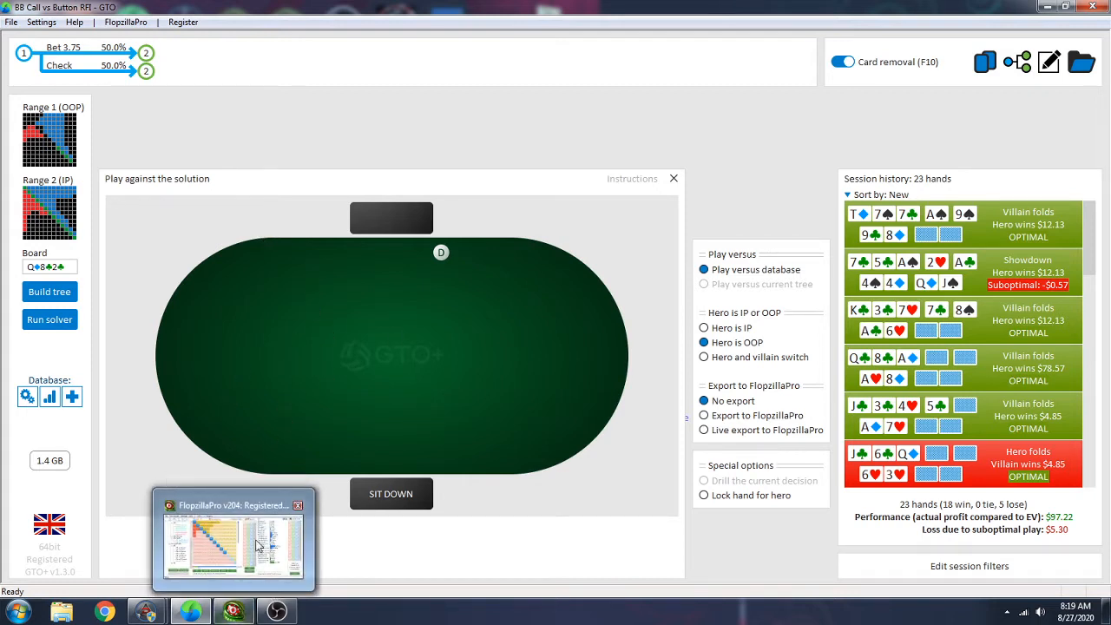
{"action": "left_click", "coordinate": [233, 612]}
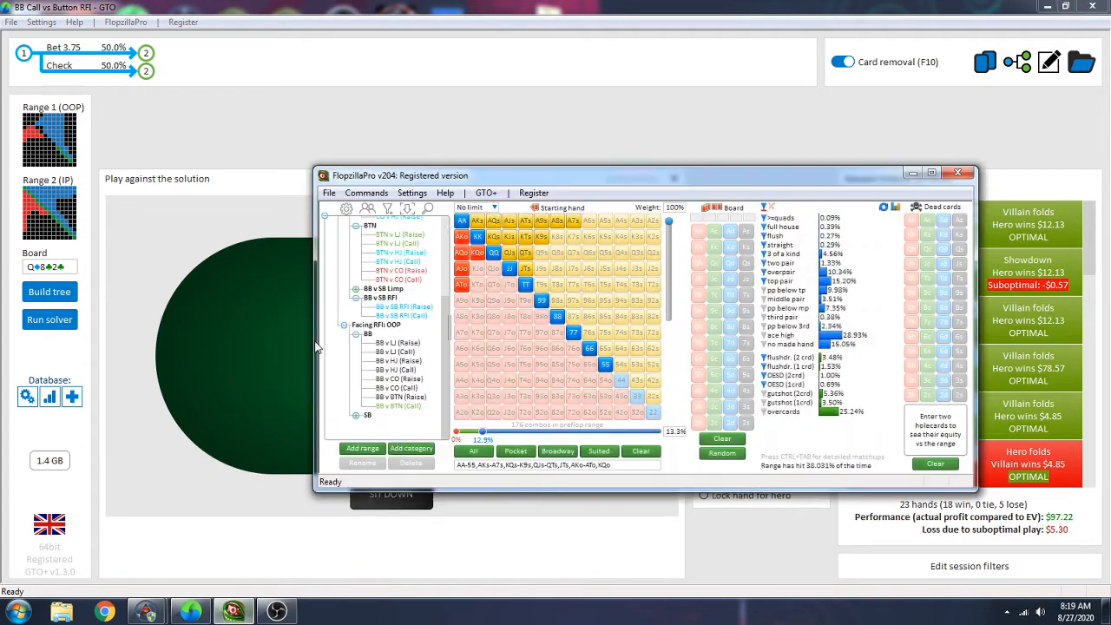
{"action": "left_click", "coordinate": [379, 285]}
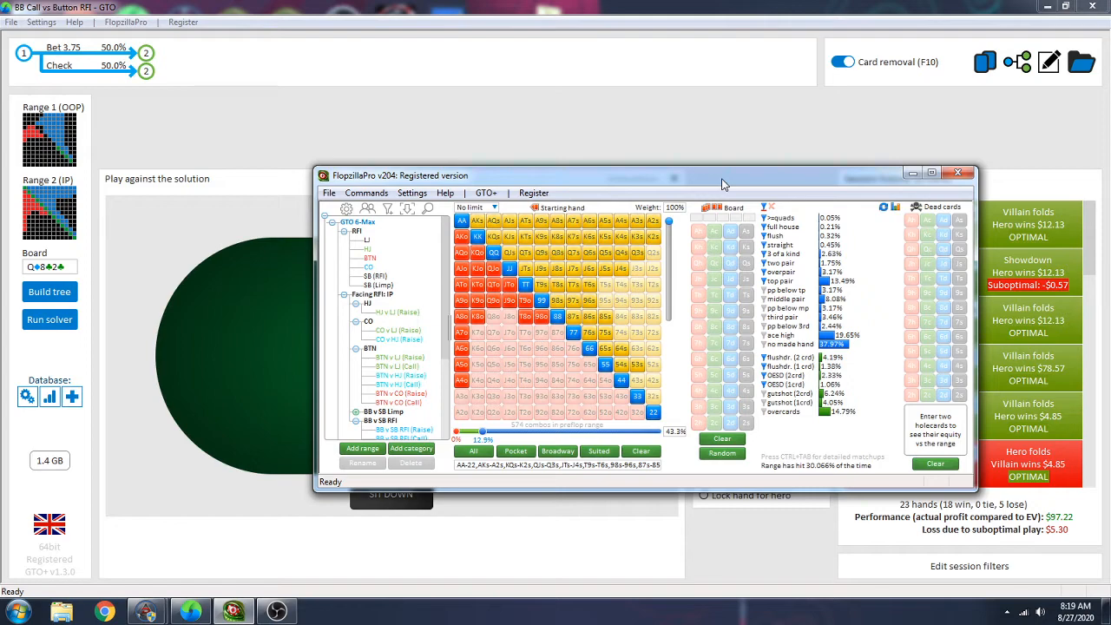
{"action": "left_click_drag", "start_coordinate": [723, 184], "coordinate": [543, 226]}
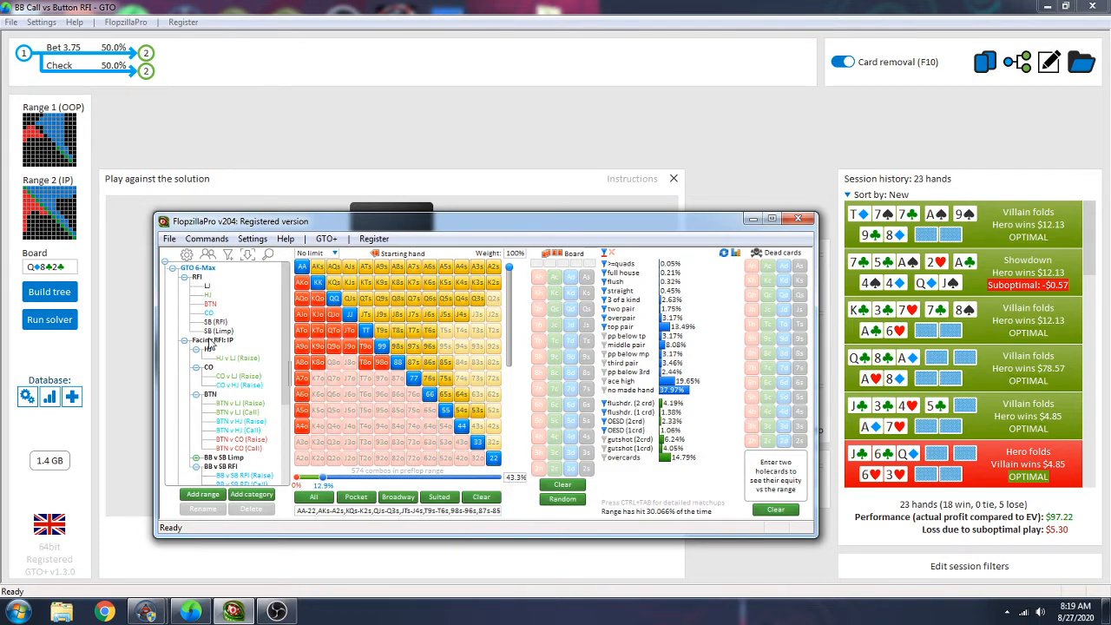
Hide the desktop icons and arrange the FlopzillaPro window and a reduced GTO+ window side by side
{"action": "double_click", "coordinate": [363, 8]}
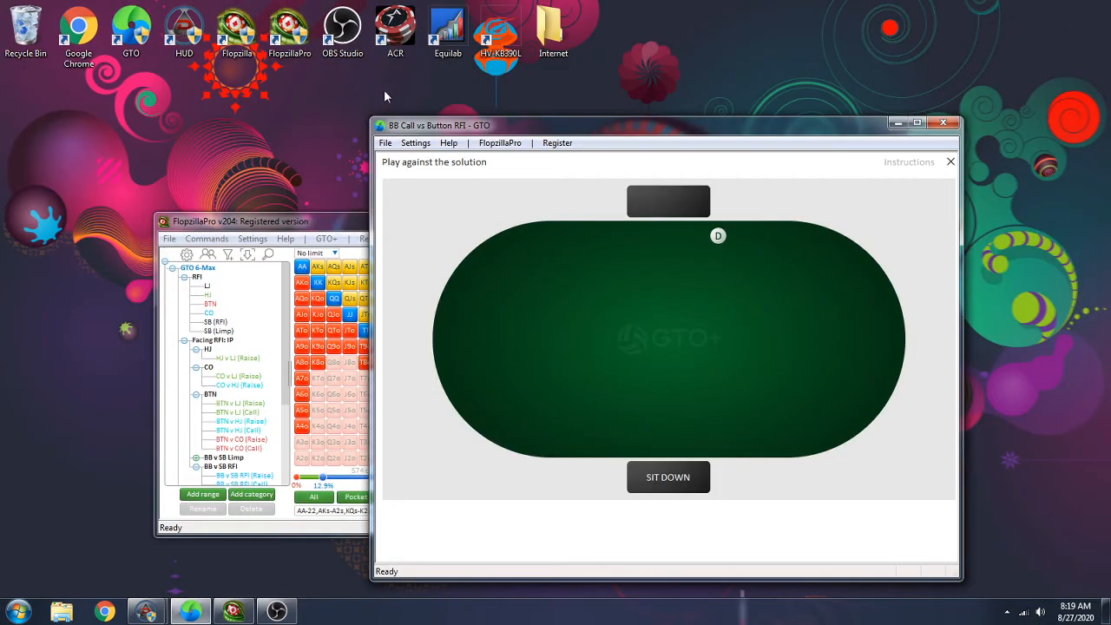
{"action": "right_click", "coordinate": [341, 86]}
{"action": "mouse_move", "coordinate": [373, 92]}
{"action": "left_click", "coordinate": [533, 182]}
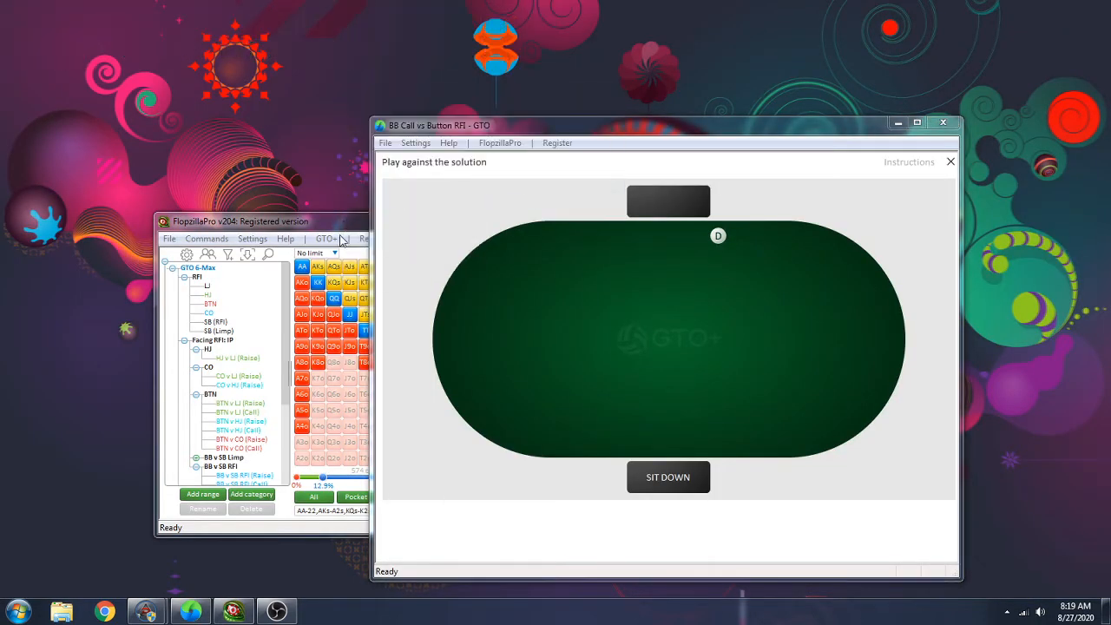
{"action": "left_click_drag", "start_coordinate": [341, 239], "coordinate": [167, 171]}
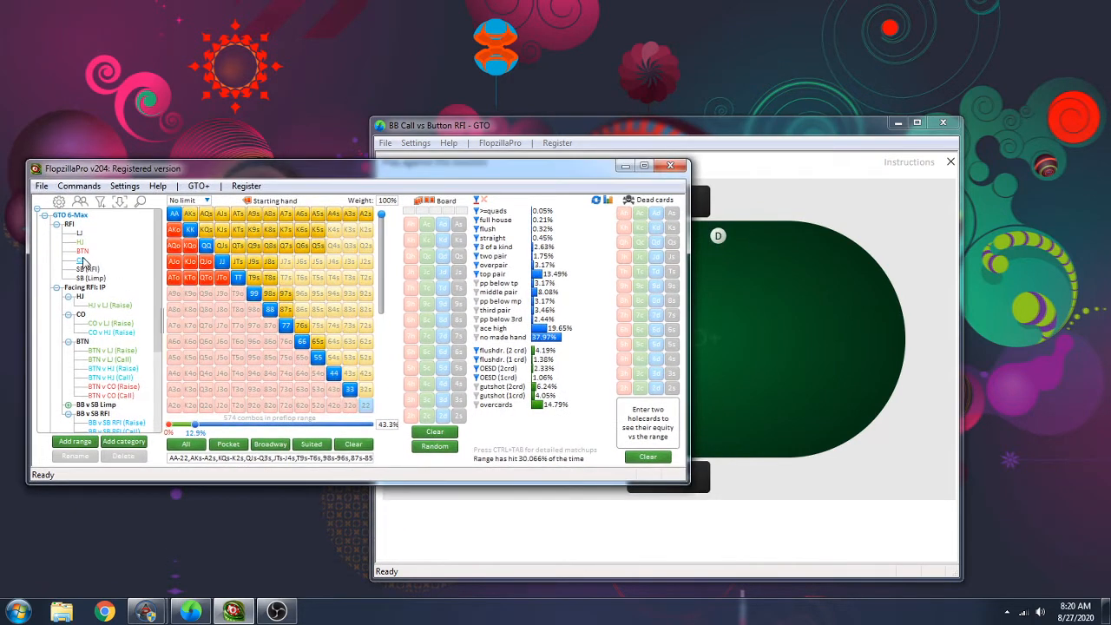
{"action": "left_click_drag", "start_coordinate": [255, 173], "coordinate": [230, 169]}
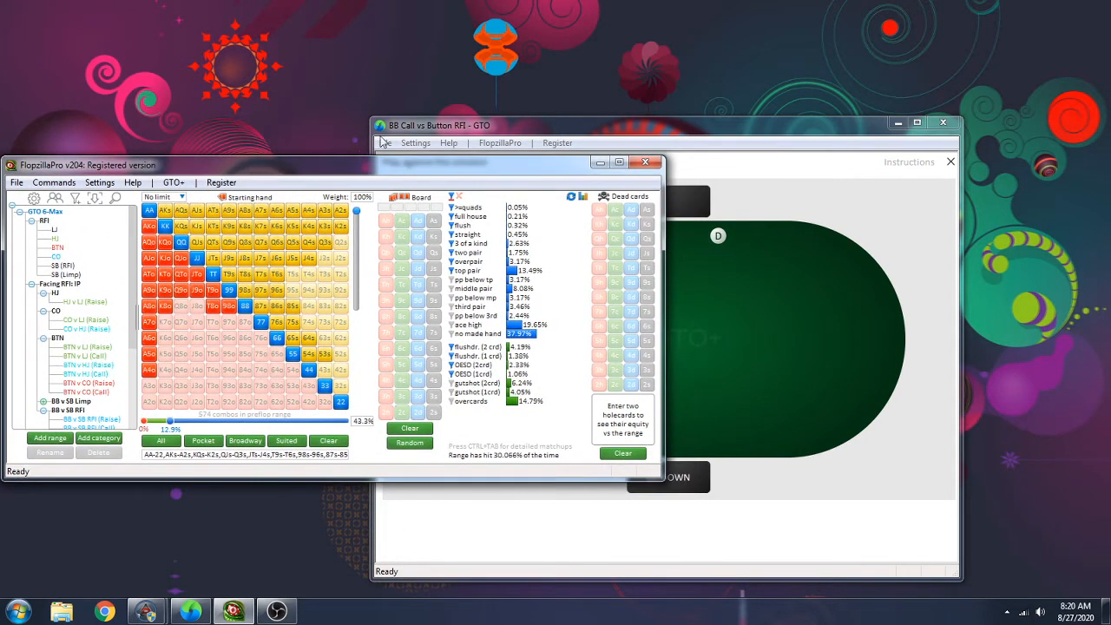
{"action": "left_click_drag", "start_coordinate": [385, 141], "coordinate": [309, 73]}
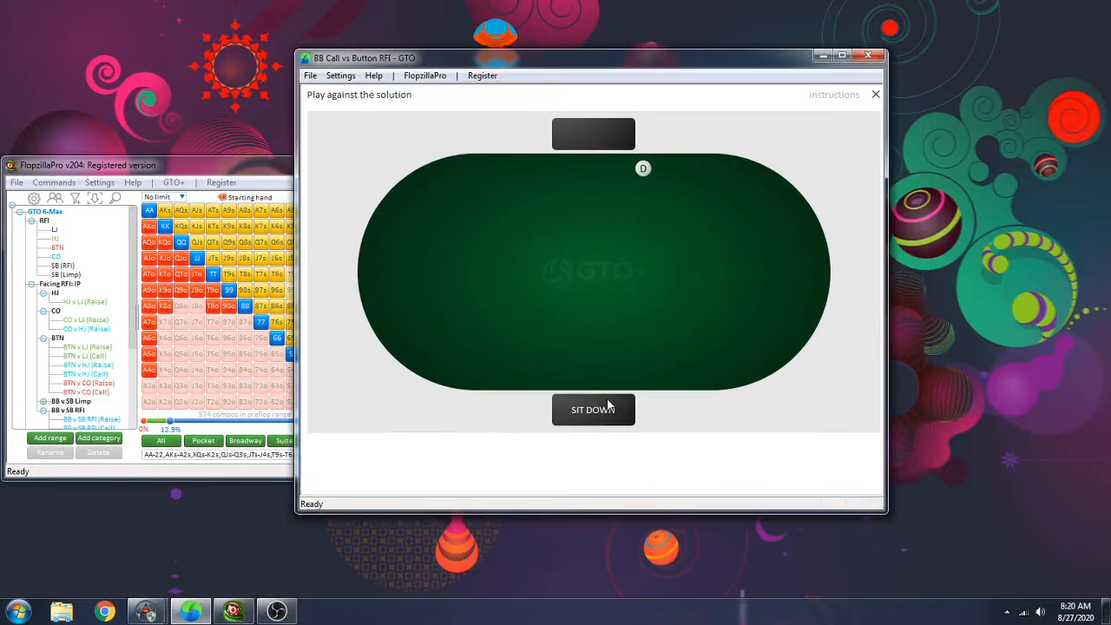
Sit down at the GTO+ table as the out-of-position hero and make the window slightly taller
{"action": "left_click", "coordinate": [576, 420]}
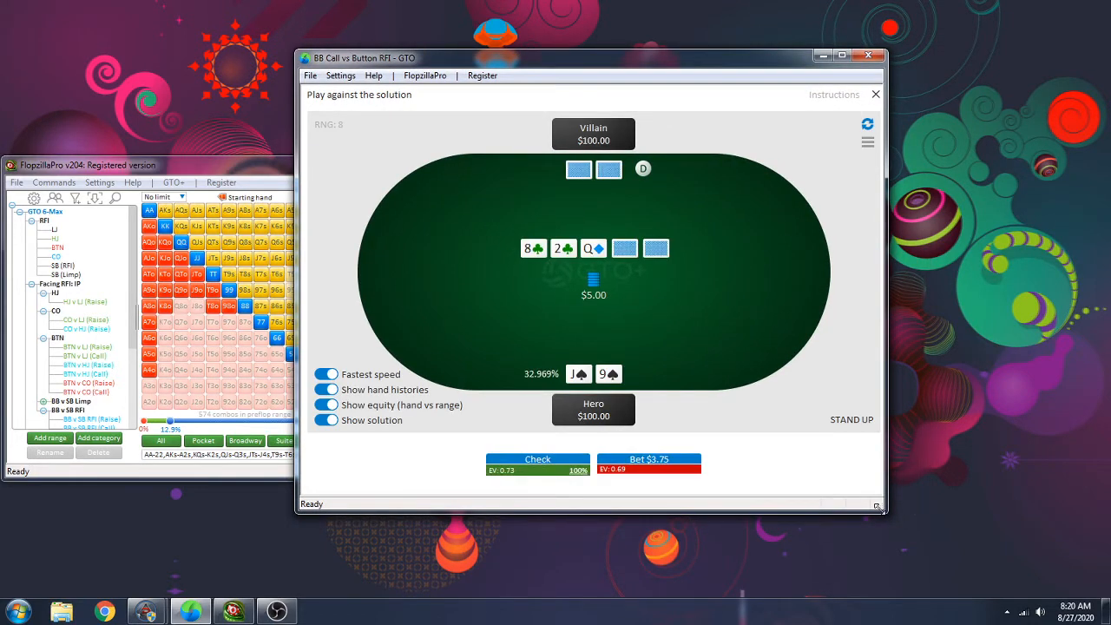
{"action": "left_click_drag", "start_coordinate": [876, 505], "coordinate": [879, 512]}
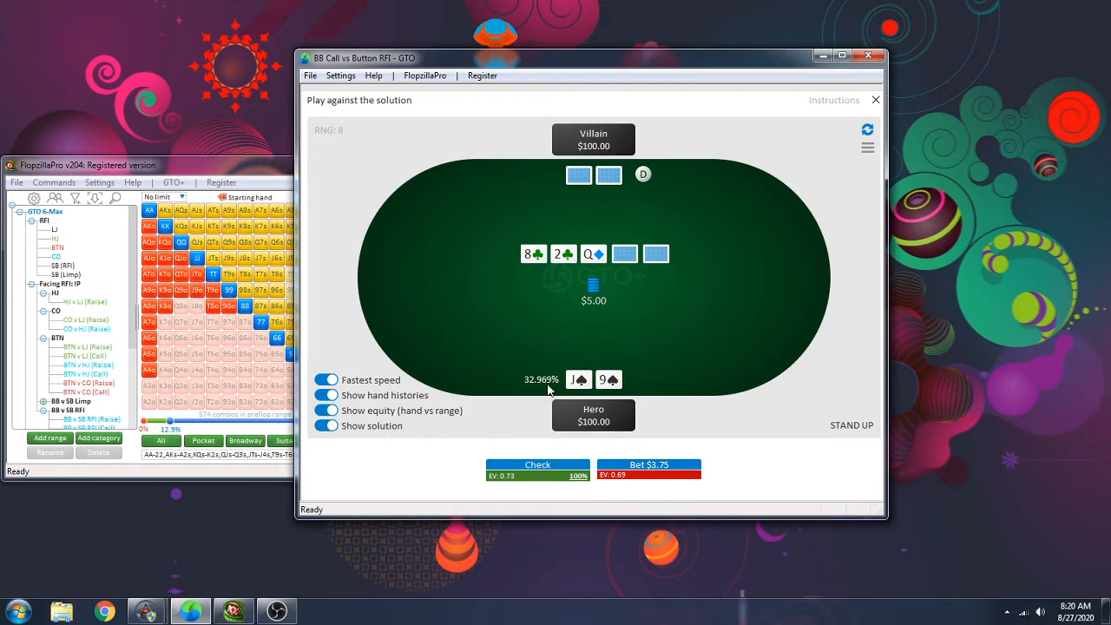
Deal through successive hands against the database and compare the solution's check and $3.75 bet options on each flop
{"action": "left_click", "coordinate": [655, 310]}
{"action": "left_click", "coordinate": [655, 310]}
{"action": "left_click", "coordinate": [655, 311]}
{"action": "left_click", "coordinate": [655, 311]}
{"action": "left_click", "coordinate": [655, 310]}
{"action": "left_click", "coordinate": [655, 311]}
{"action": "left_click", "coordinate": [655, 310]}
{"action": "left_click", "coordinate": [655, 310]}
{"action": "left_click", "coordinate": [656, 311]}
{"action": "left_click", "coordinate": [656, 311]}
{"action": "left_click", "coordinate": [655, 311]}
{"action": "left_click", "coordinate": [655, 310]}
{"action": "left_click", "coordinate": [655, 307]}
{"action": "left_click", "coordinate": [706, 292]}
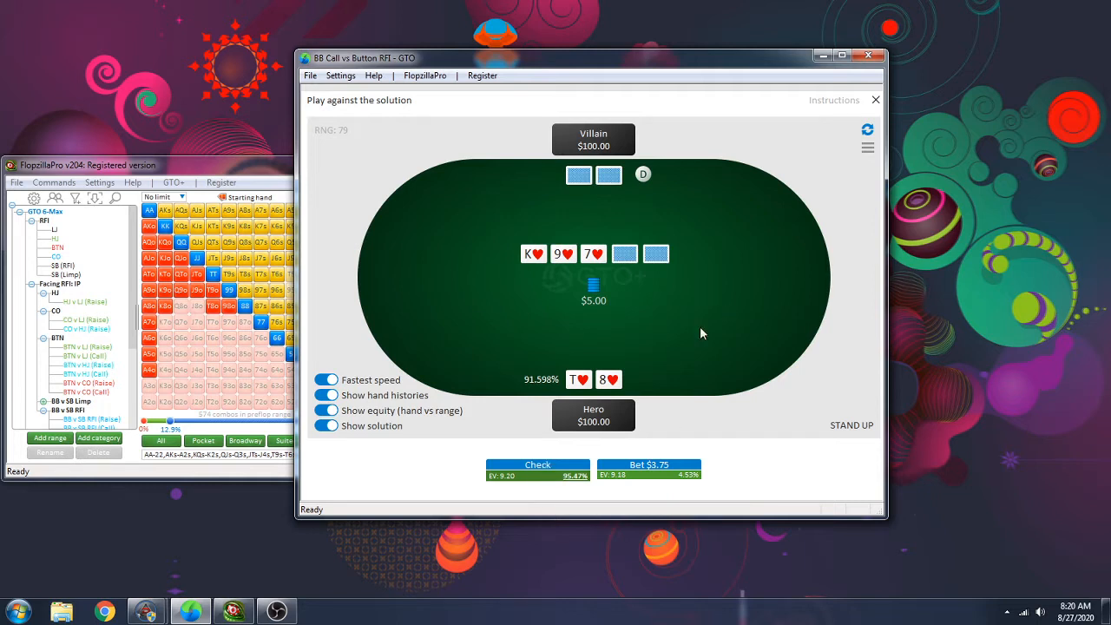
{"action": "left_click", "coordinate": [708, 299]}
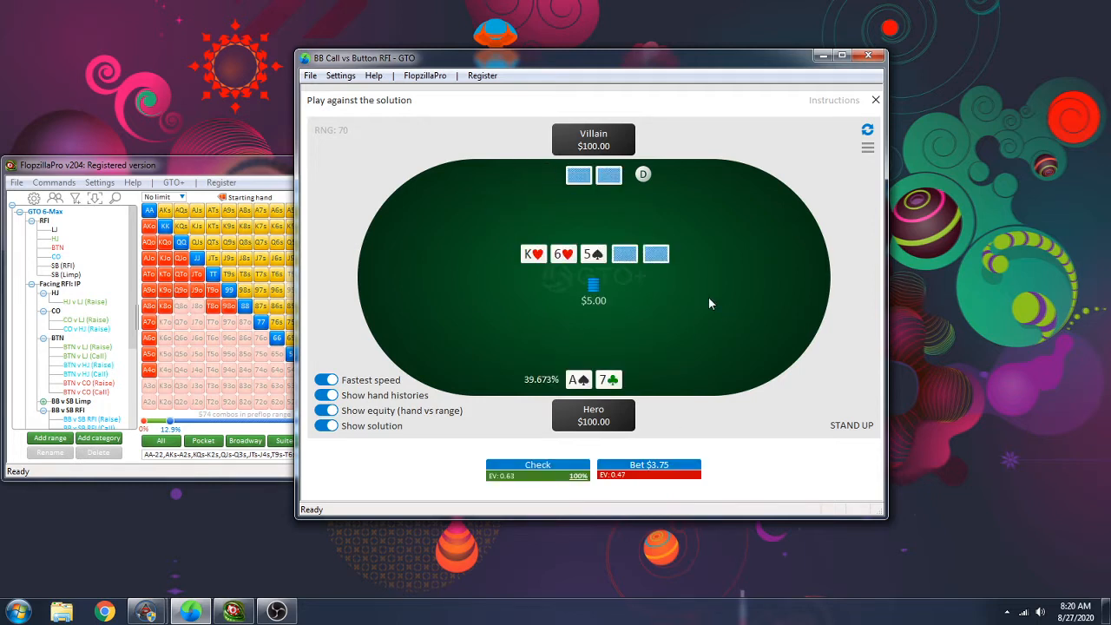
{"action": "left_click", "coordinate": [708, 297]}
{"action": "left_click", "coordinate": [708, 297]}
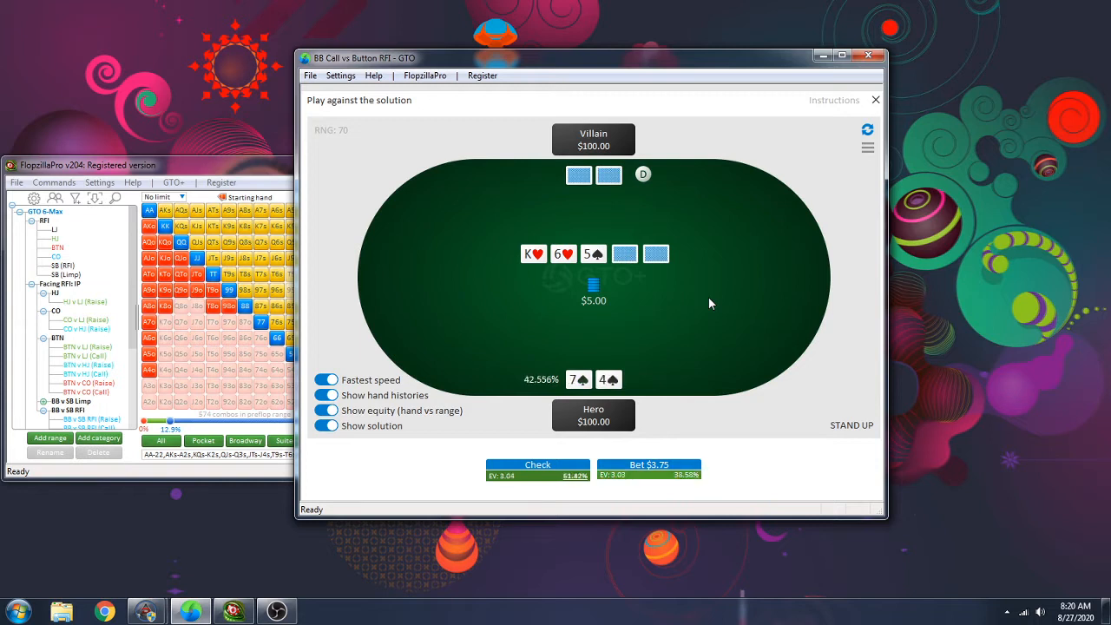
Cycle through further hero hands on the K♥ 6♥ 5♠ flop, comparing the solution's check and bet options, until K♣ J♥ is dealt
{"action": "left_click", "coordinate": [708, 297]}
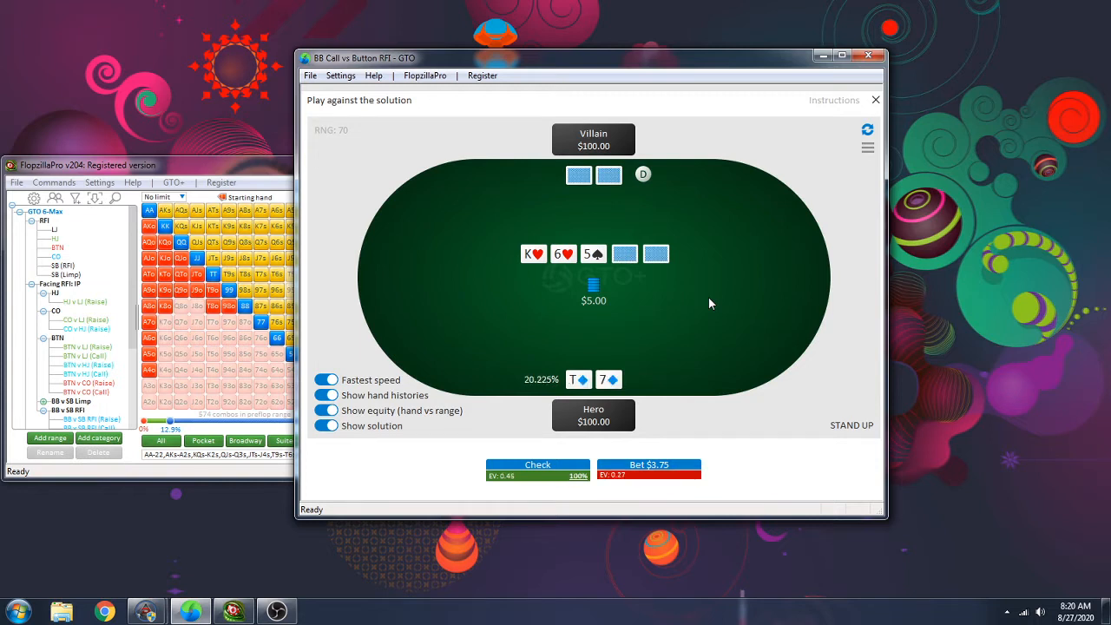
{"action": "left_click", "coordinate": [708, 297]}
{"action": "left_click", "coordinate": [708, 297]}
{"action": "left_click", "coordinate": [708, 297]}
{"action": "left_click", "coordinate": [708, 297]}
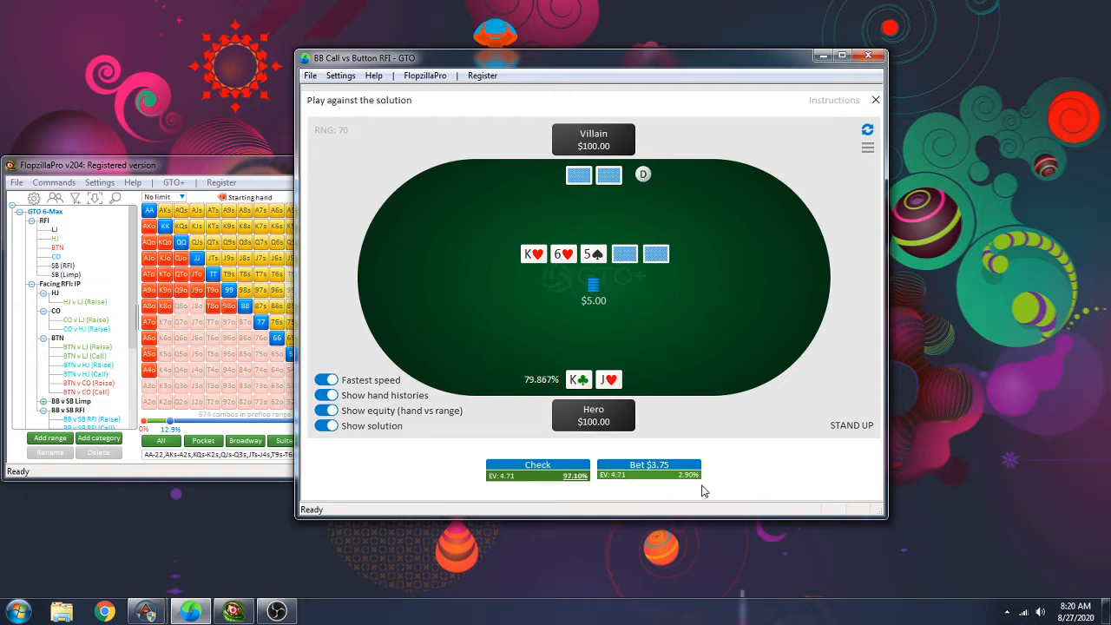
Play K♣ J♥ by checking the flop, betting $3.75 on the turn and betting $9.75 on the river
{"action": "left_click", "coordinate": [553, 473]}
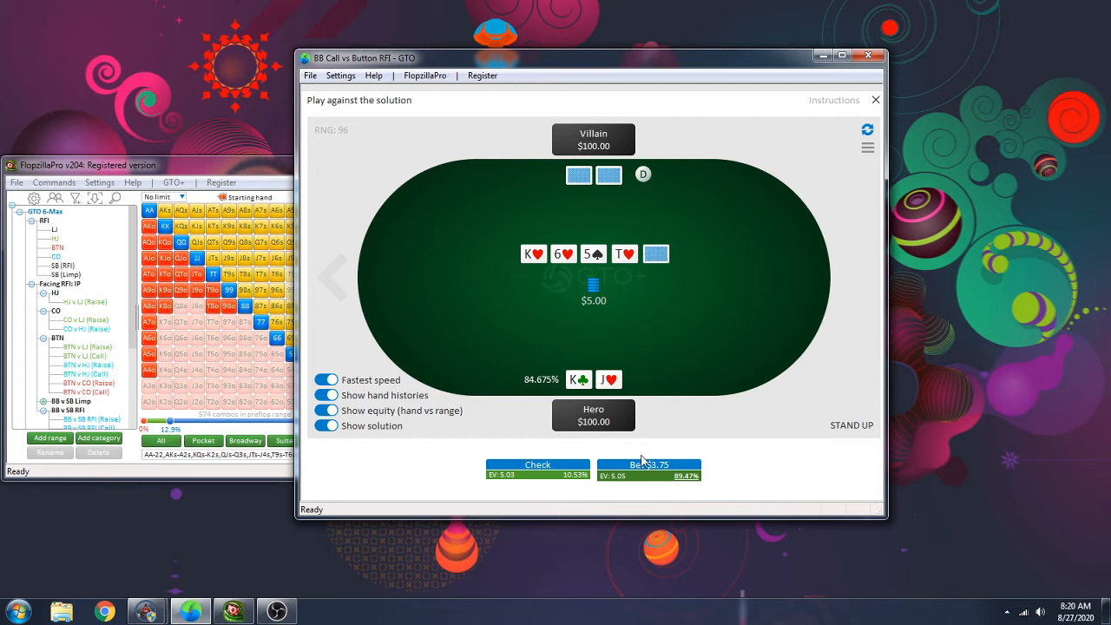
{"action": "left_click", "coordinate": [649, 465]}
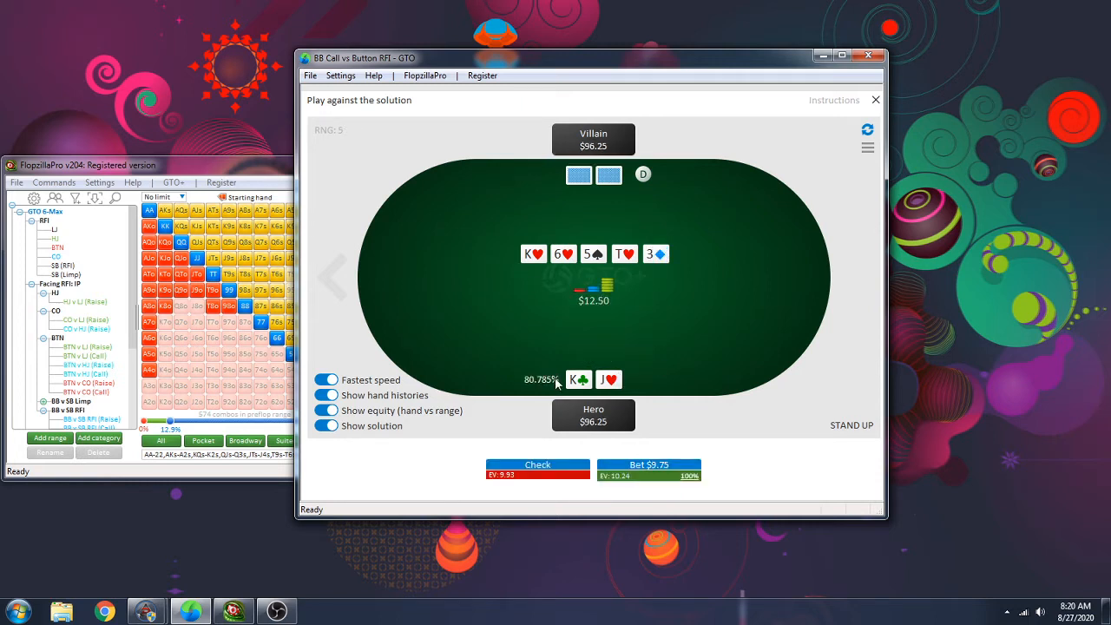
{"action": "left_click", "coordinate": [644, 476]}
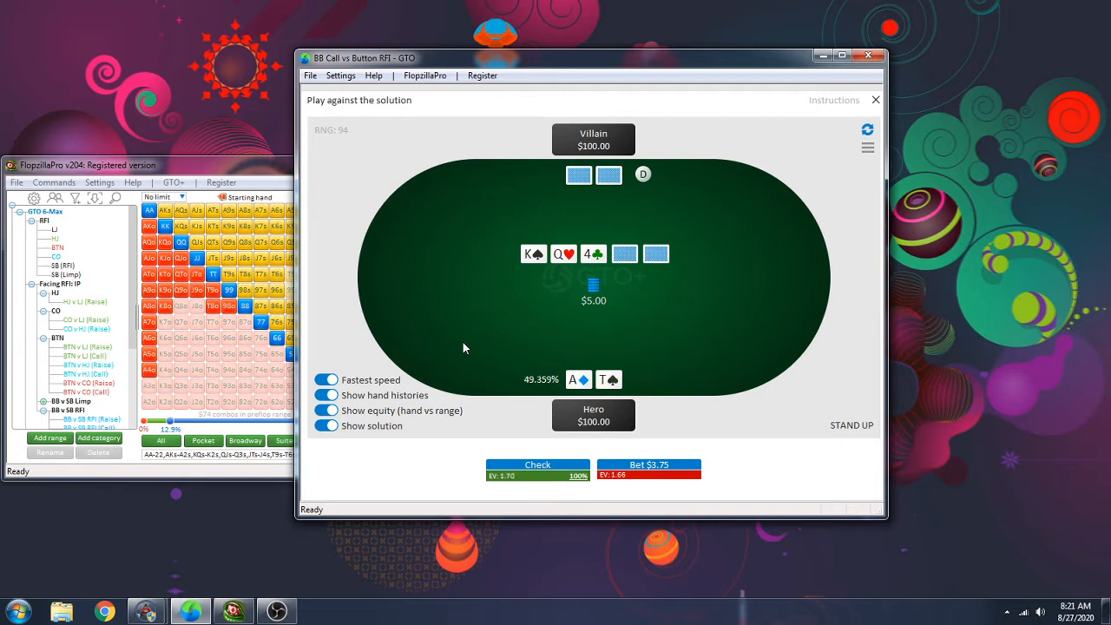
Check-call the flop with A♦ T♠ and check it down, and check the flop and turn with Q♠ 9♣ on the following hand
{"action": "left_click", "coordinate": [558, 472]}
{"action": "left_click", "coordinate": [597, 473]}
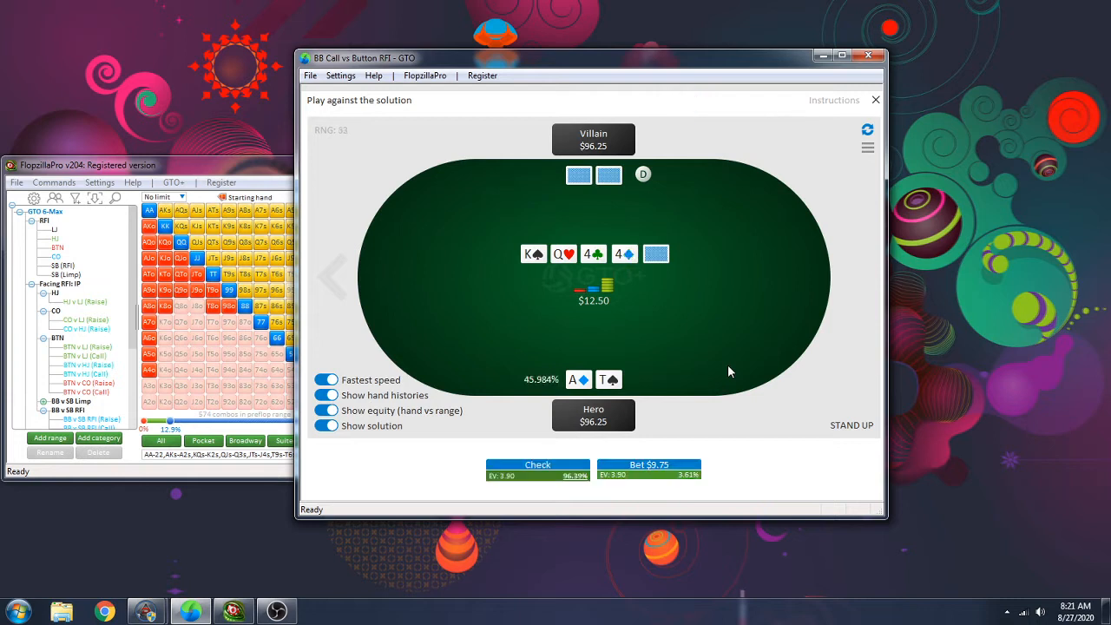
{"action": "left_click", "coordinate": [535, 469]}
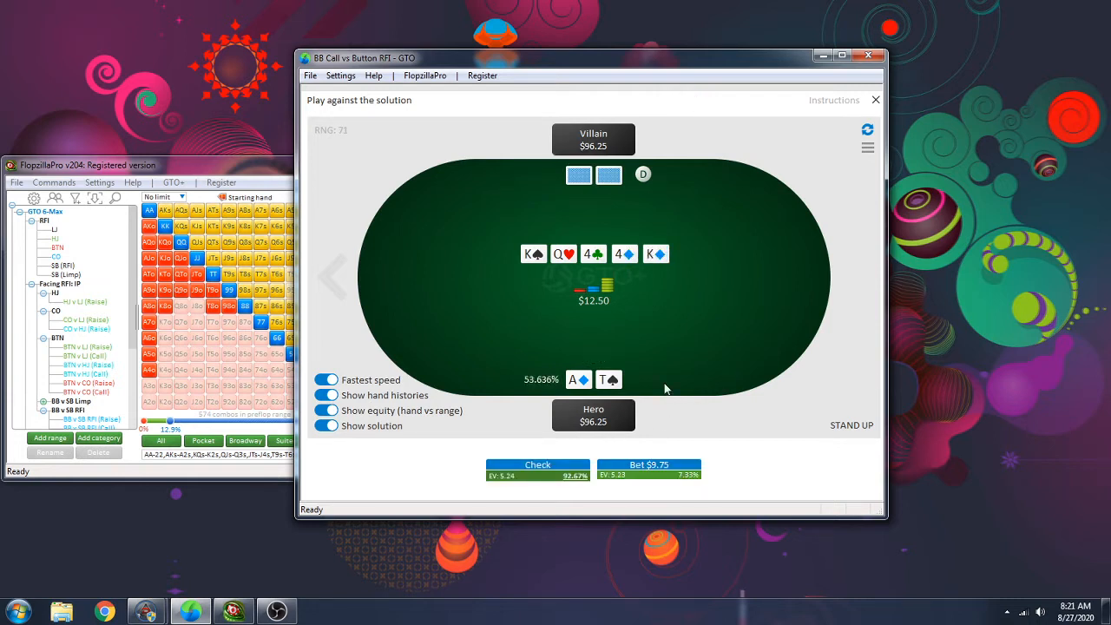
{"action": "left_click", "coordinate": [552, 469]}
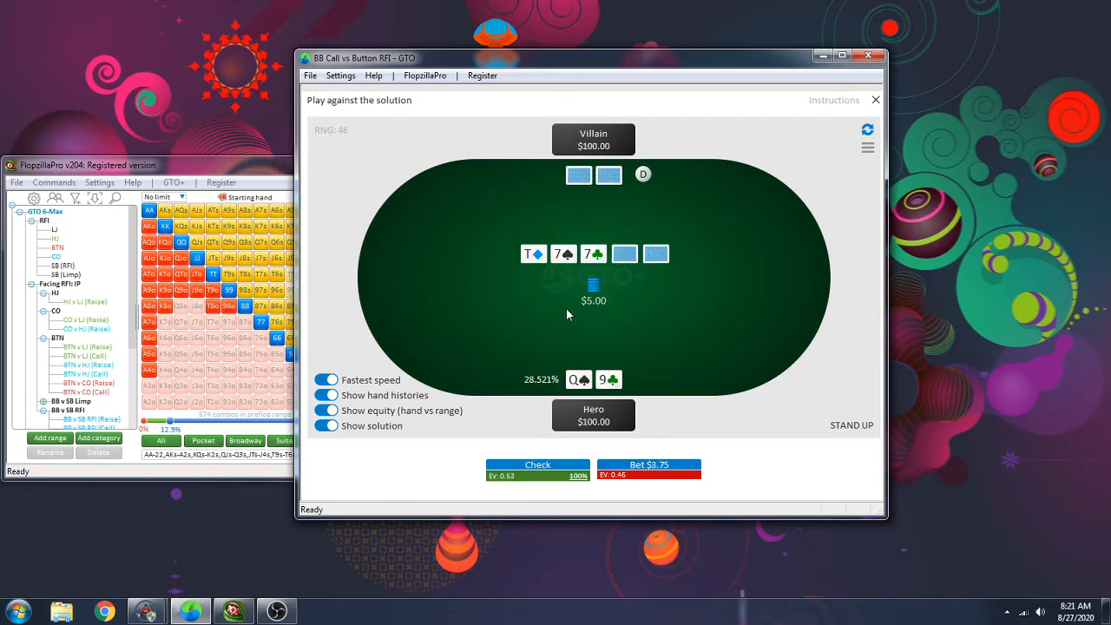
{"action": "left_click", "coordinate": [550, 476]}
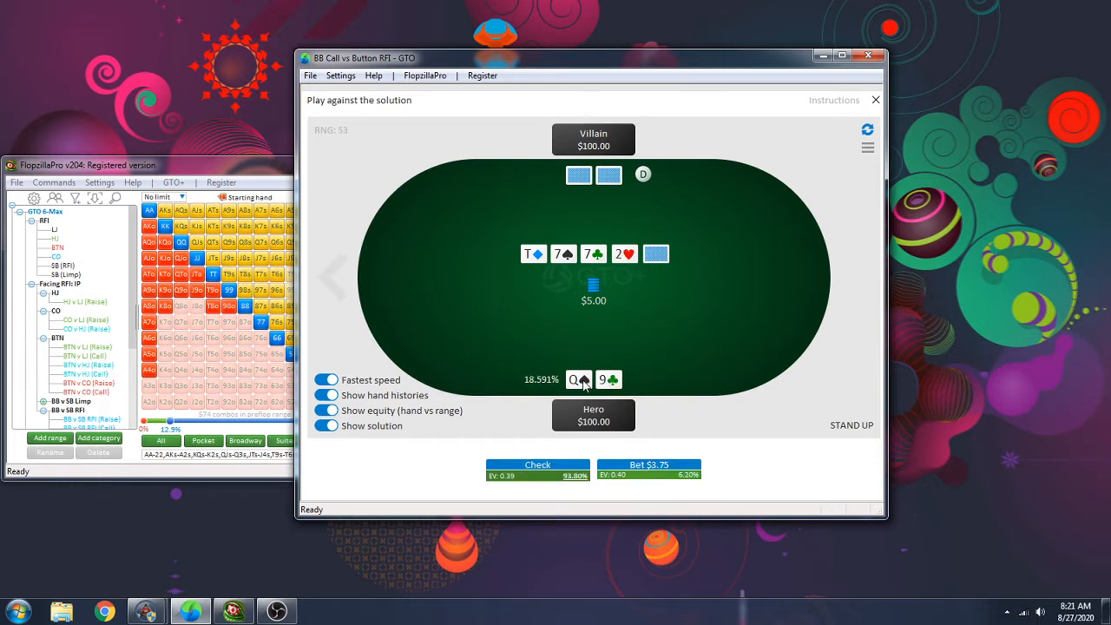
{"action": "left_click", "coordinate": [545, 470]}
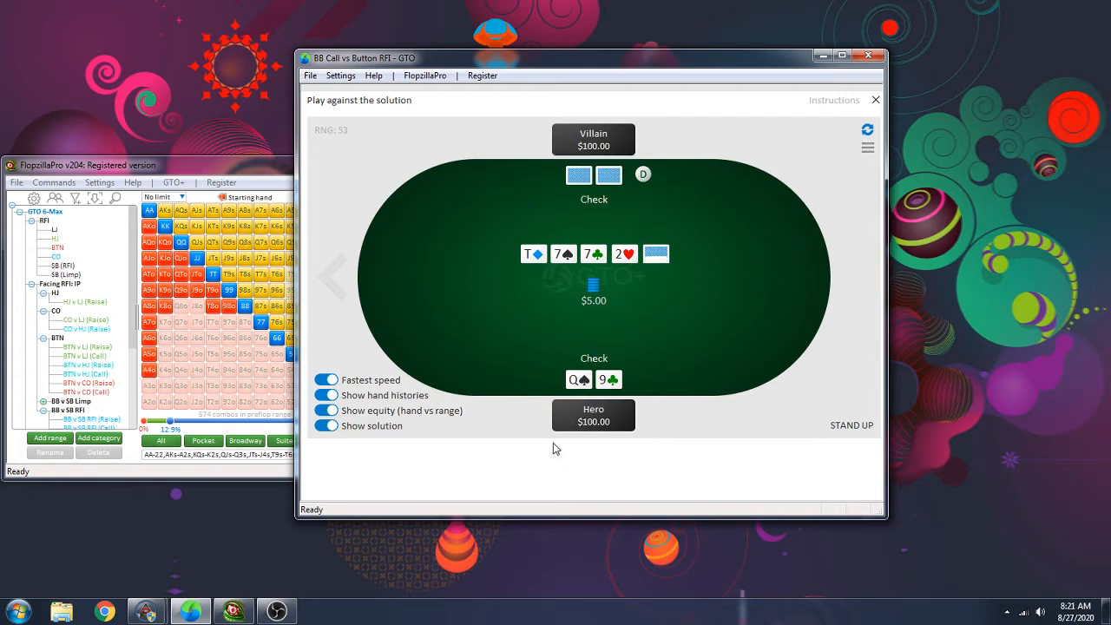
Move the GTO+ window lower, show the desktop icons again and launch Equilab
{"action": "left_click_drag", "start_coordinate": [486, 58], "coordinate": [505, 130]}
{"action": "right_click", "coordinate": [474, 60]}
{"action": "mouse_move", "coordinate": [493, 66]}
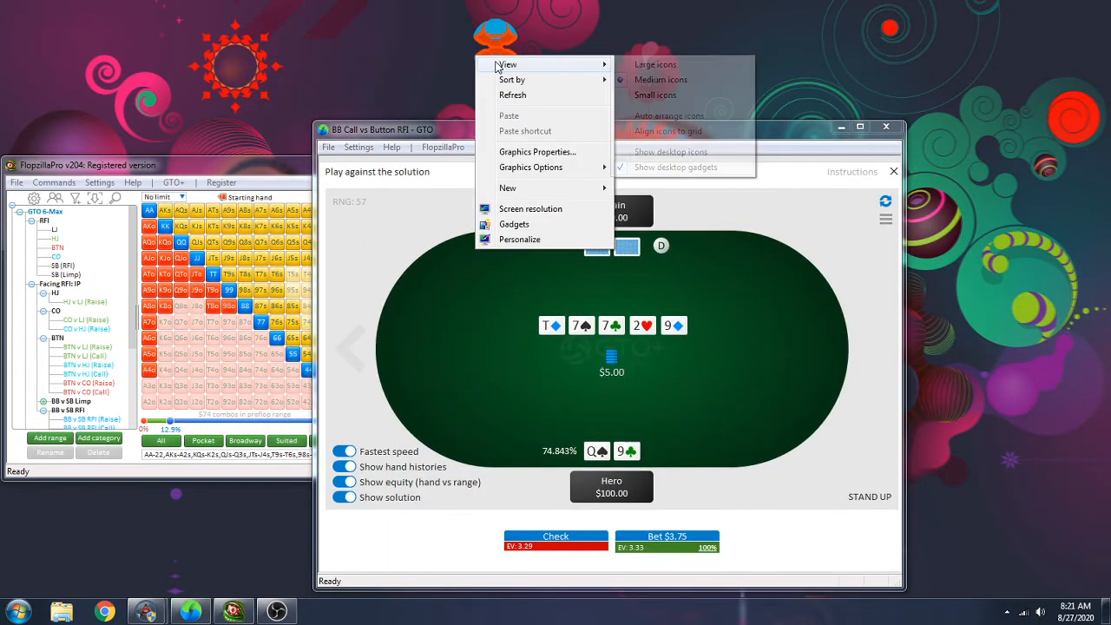
{"action": "left_click", "coordinate": [672, 148]}
{"action": "double_click", "coordinate": [452, 39]}
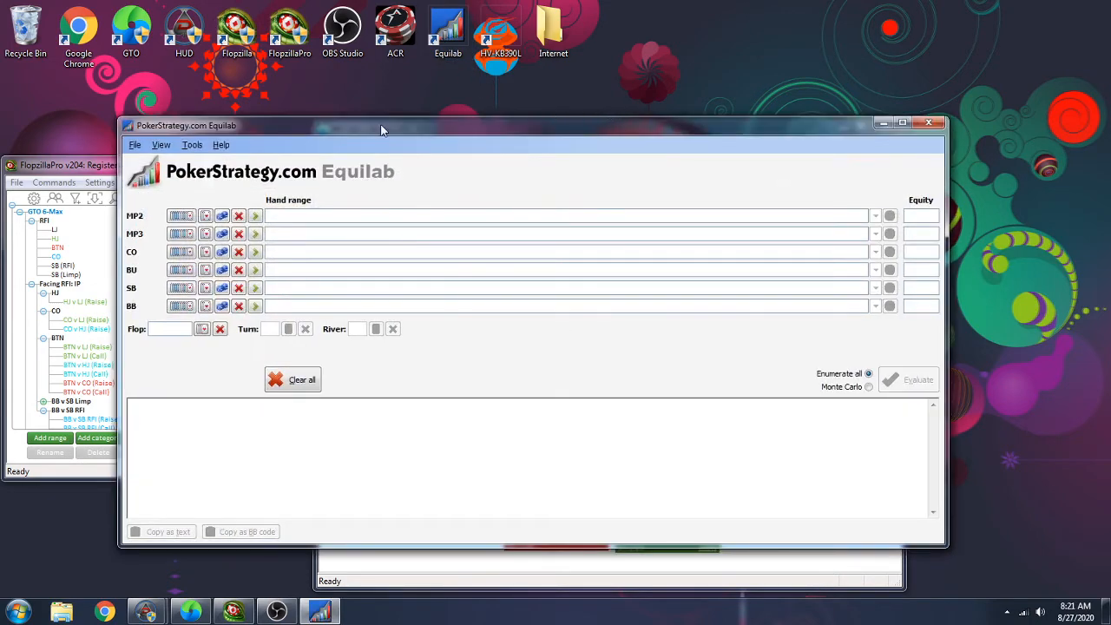
{"action": "left_click", "coordinate": [180, 217]}
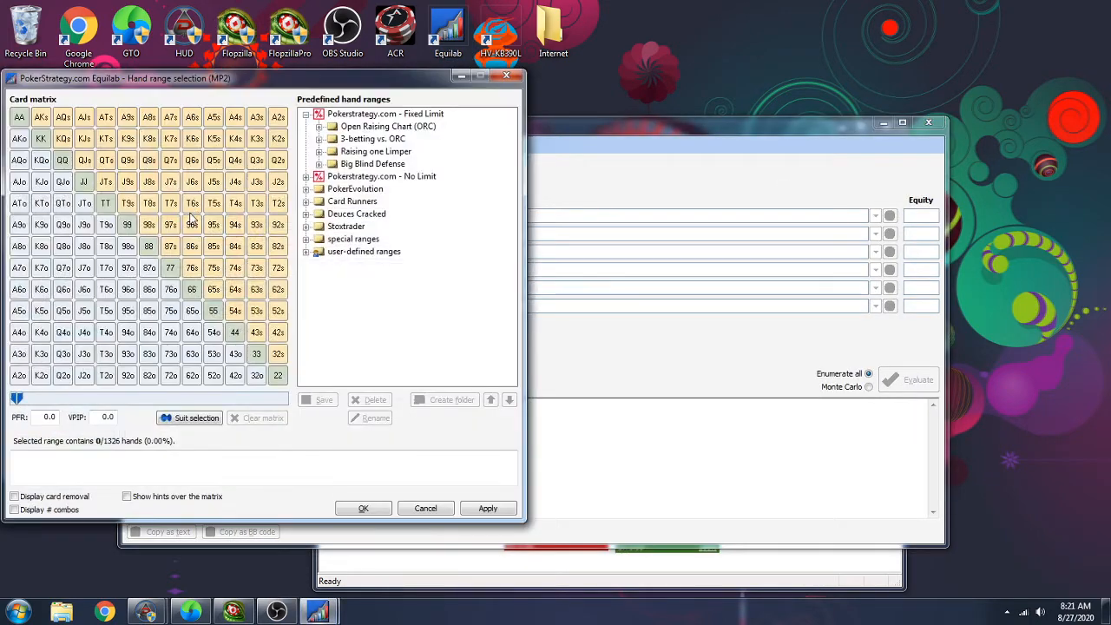
{"action": "left_click_drag", "start_coordinate": [180, 78], "coordinate": [439, 82]}
{"action": "left_click", "coordinate": [764, 82]}
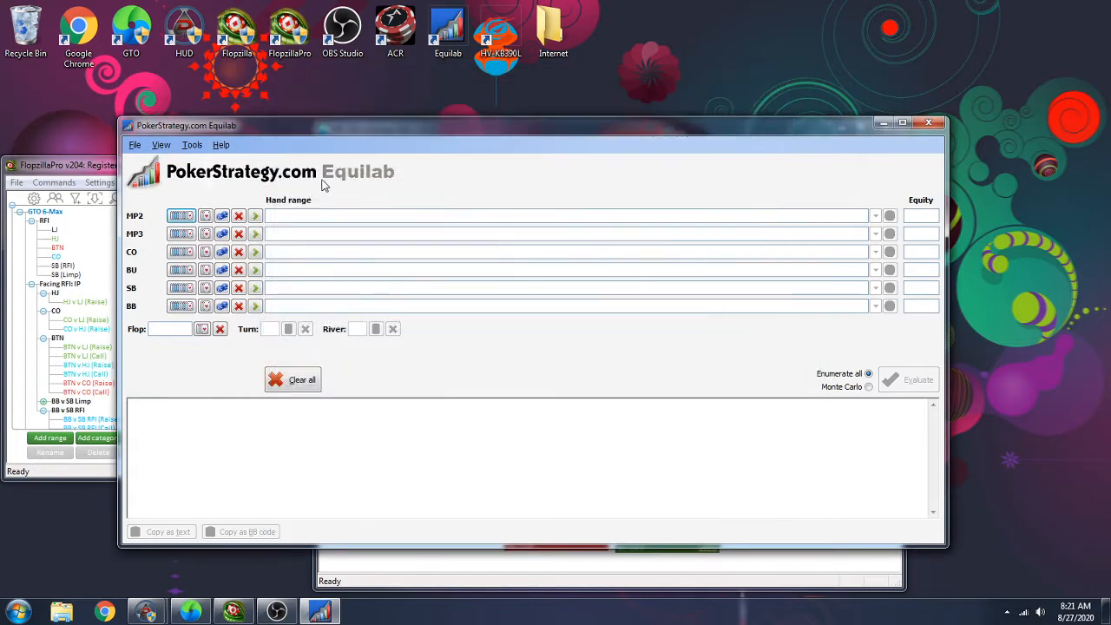
Open the Equity Trainer, choose user-defined ranges and bring up Villain's hand range selection beside the trainer
{"action": "left_click", "coordinate": [192, 145]}
{"action": "left_click", "coordinate": [217, 178]}
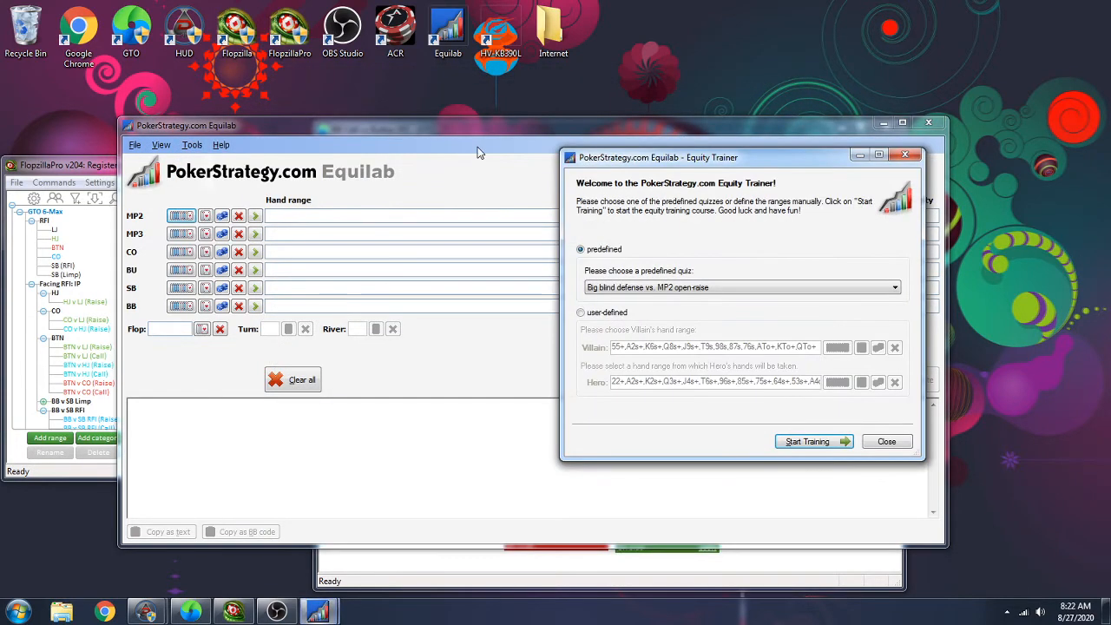
{"action": "left_click_drag", "start_coordinate": [611, 132], "coordinate": [410, 82]}
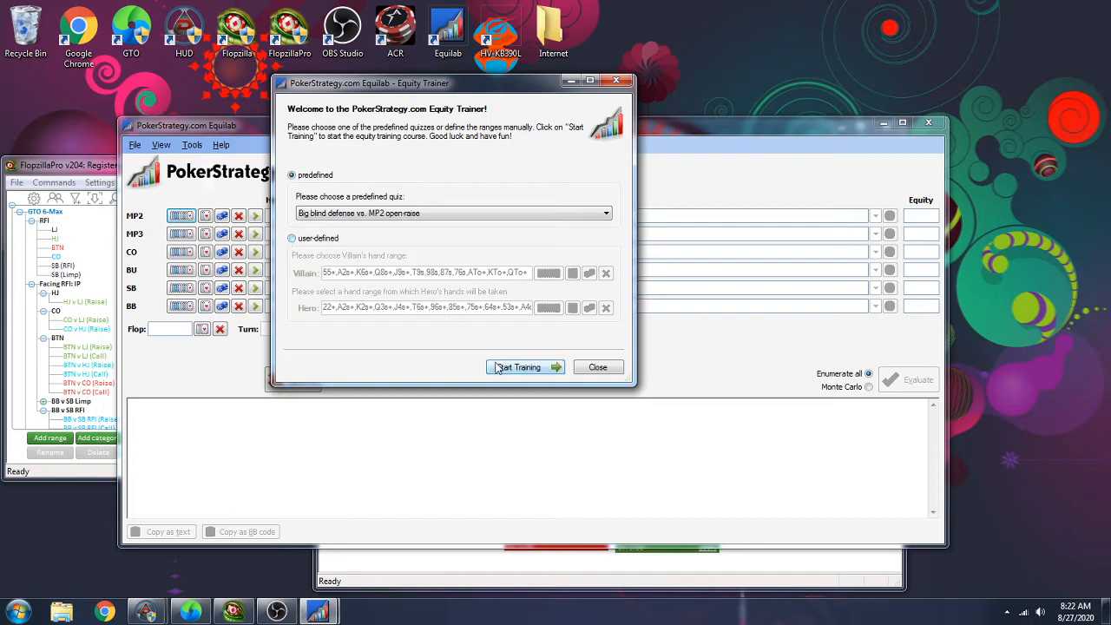
{"action": "left_click", "coordinate": [293, 239]}
{"action": "left_click", "coordinate": [548, 275]}
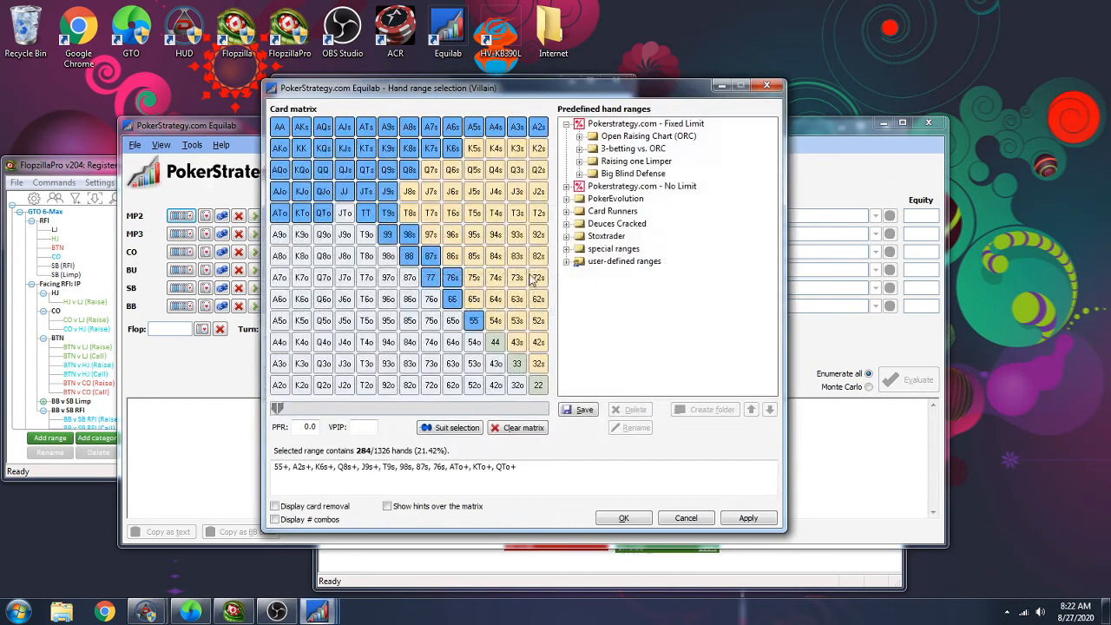
{"action": "left_click_drag", "start_coordinate": [512, 89], "coordinate": [733, 80]}
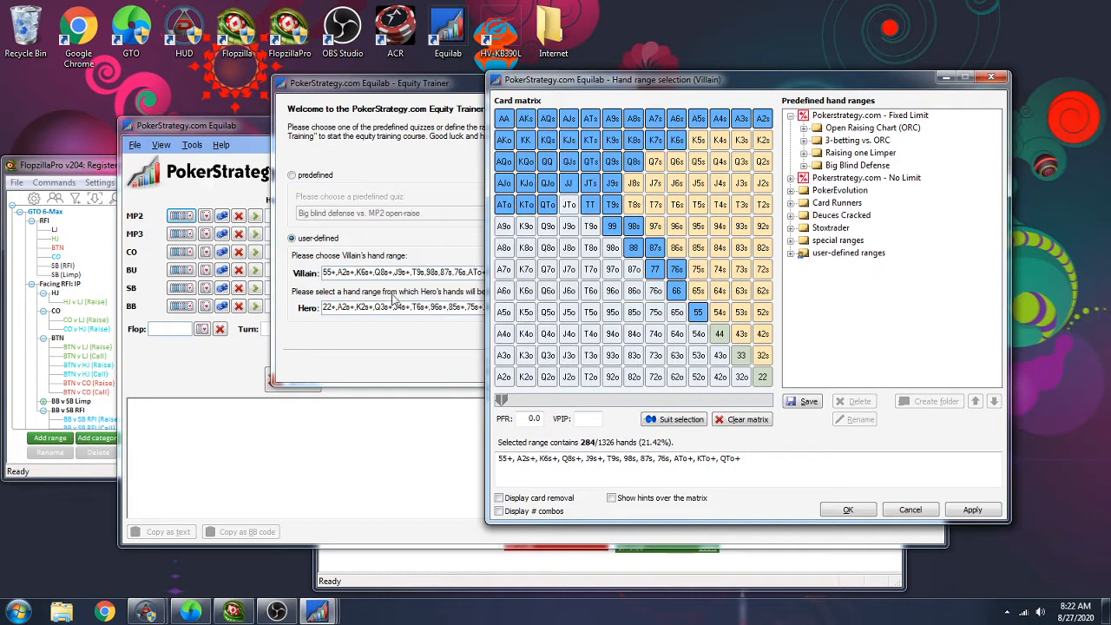
Load the saved Button range for Villain, remove 64s and 53s, and add Q2s, T5s and 95s
{"action": "left_click", "coordinate": [791, 253]}
{"action": "left_click", "coordinate": [815, 265]}
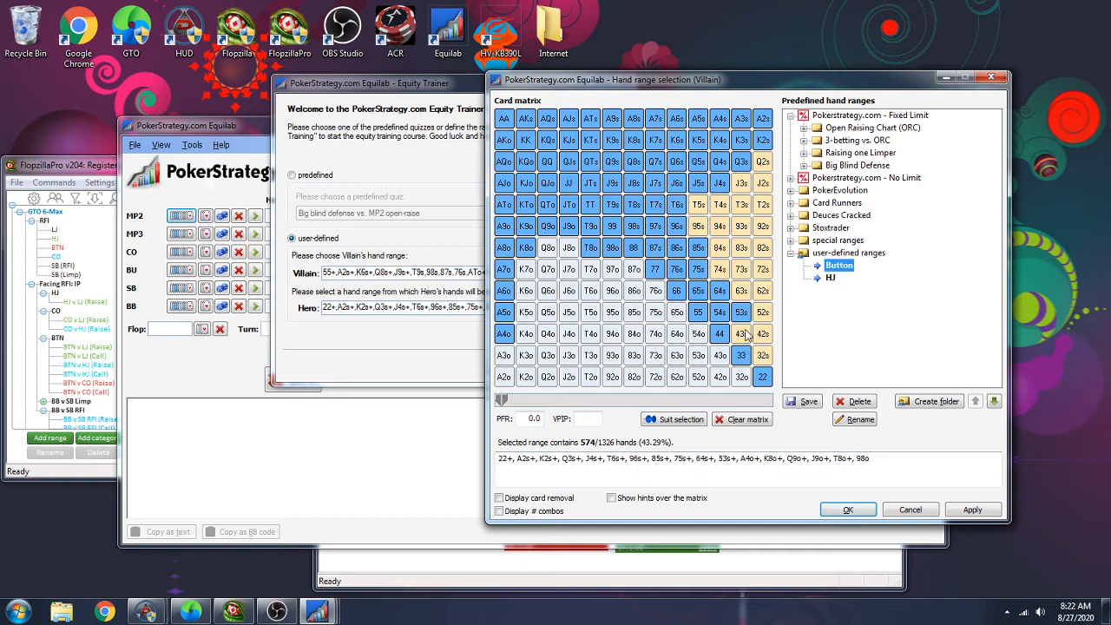
{"action": "left_click_drag", "start_coordinate": [740, 314], "coordinate": [723, 295]}
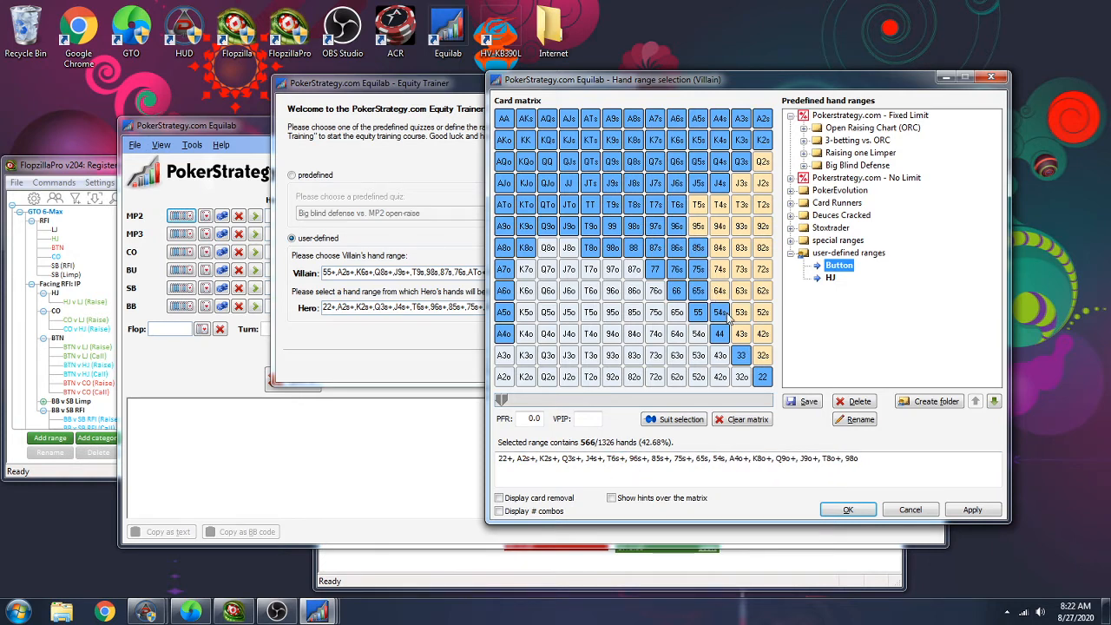
{"action": "left_click", "coordinate": [740, 161]}
{"action": "left_click", "coordinate": [740, 161]}
{"action": "left_click", "coordinate": [762, 162]}
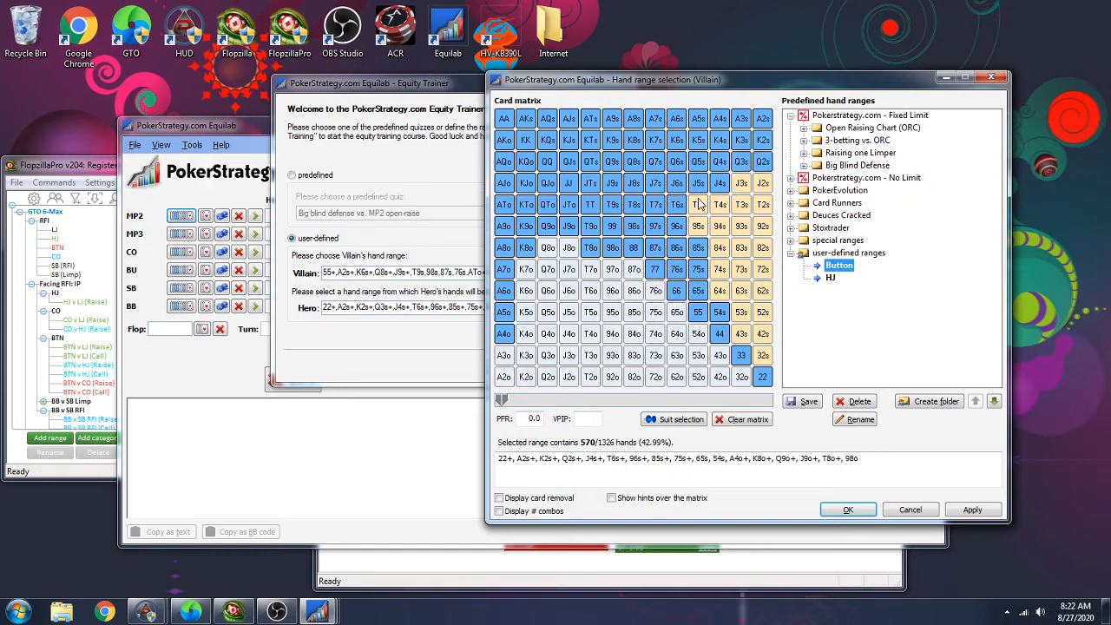
{"action": "left_click", "coordinate": [698, 204]}
{"action": "left_click", "coordinate": [697, 226]}
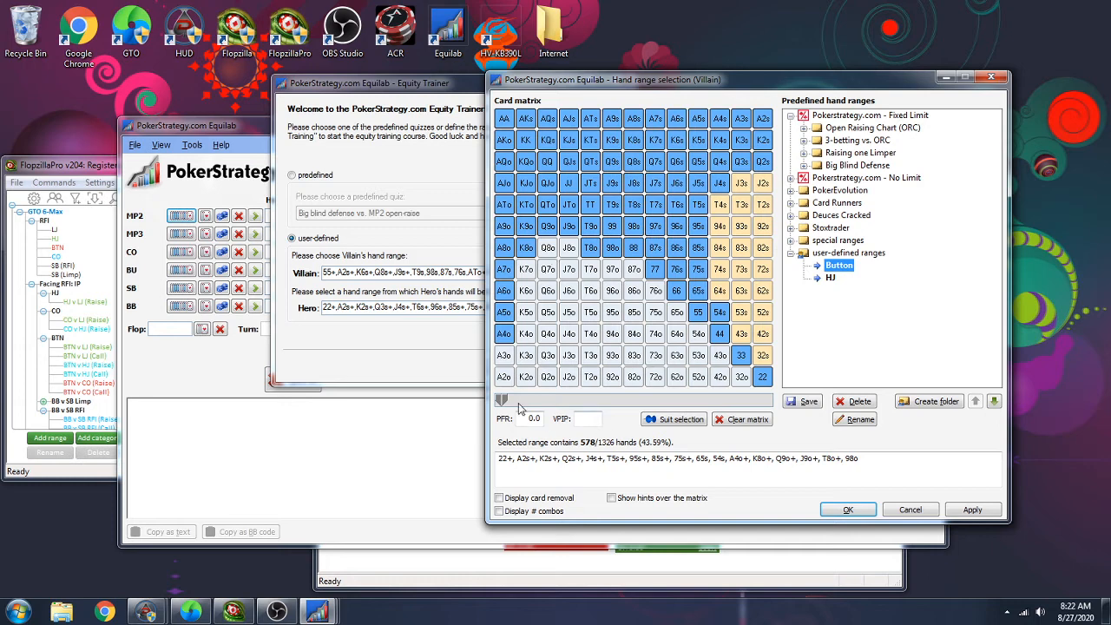
Set Villain's range to VPIP 50.0, remove T7o, J7o and Q7o, and add T5s, 95s, 85s, 75s and 22
{"action": "left_click_drag", "start_coordinate": [502, 400], "coordinate": [638, 400]}
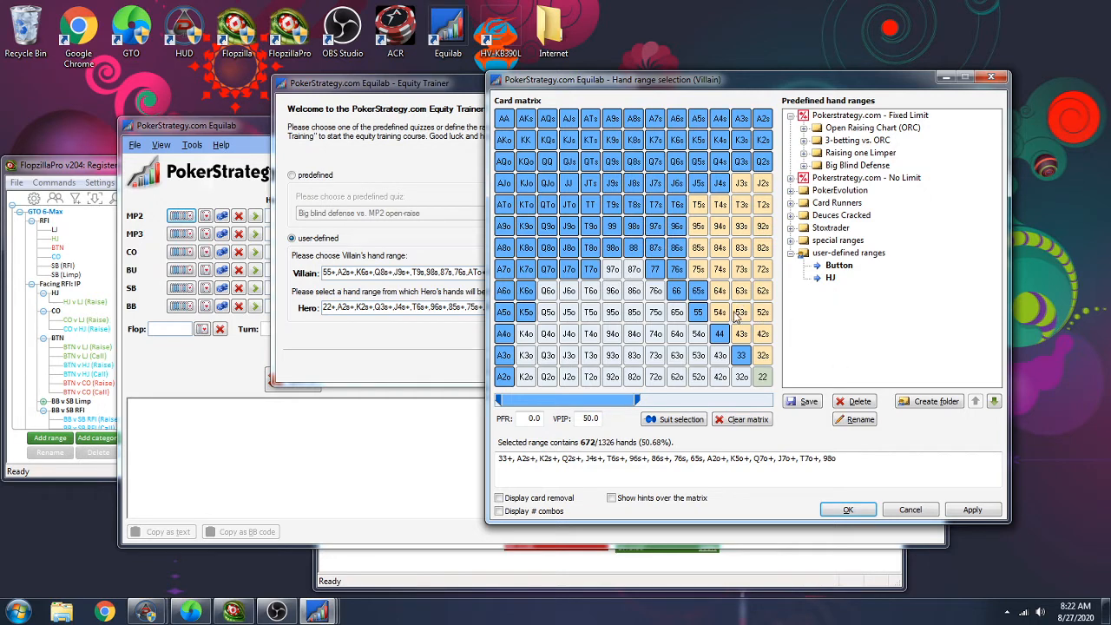
{"action": "left_click", "coordinate": [590, 272]}
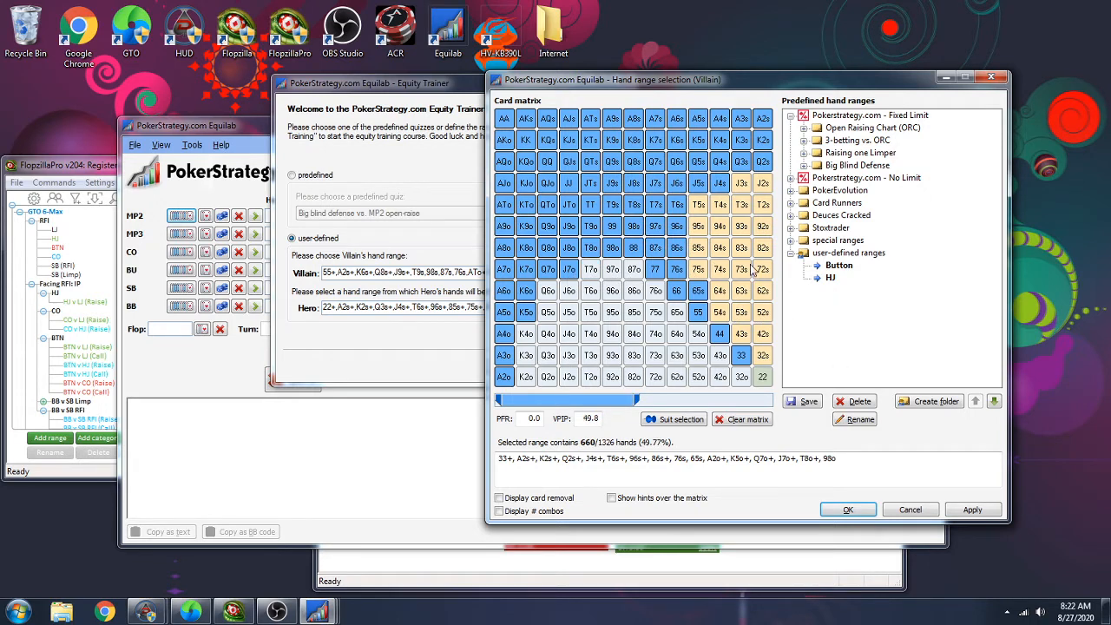
{"action": "left_click_drag", "start_coordinate": [699, 209], "coordinate": [697, 269]}
{"action": "left_click", "coordinate": [568, 269]}
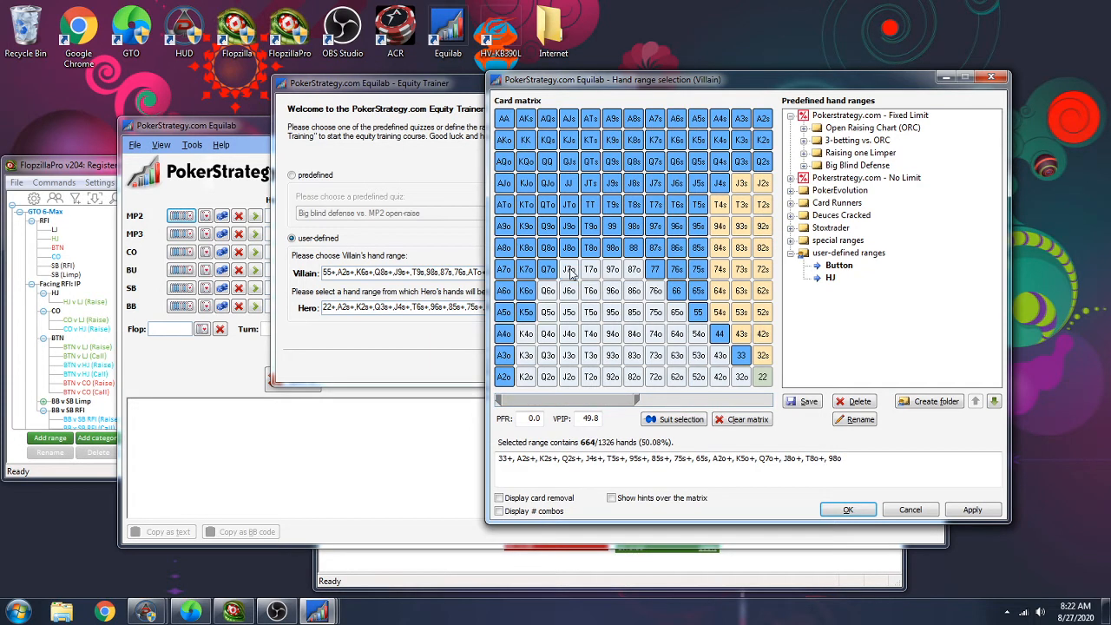
{"action": "left_click", "coordinate": [547, 269]}
{"action": "left_click", "coordinate": [758, 380]}
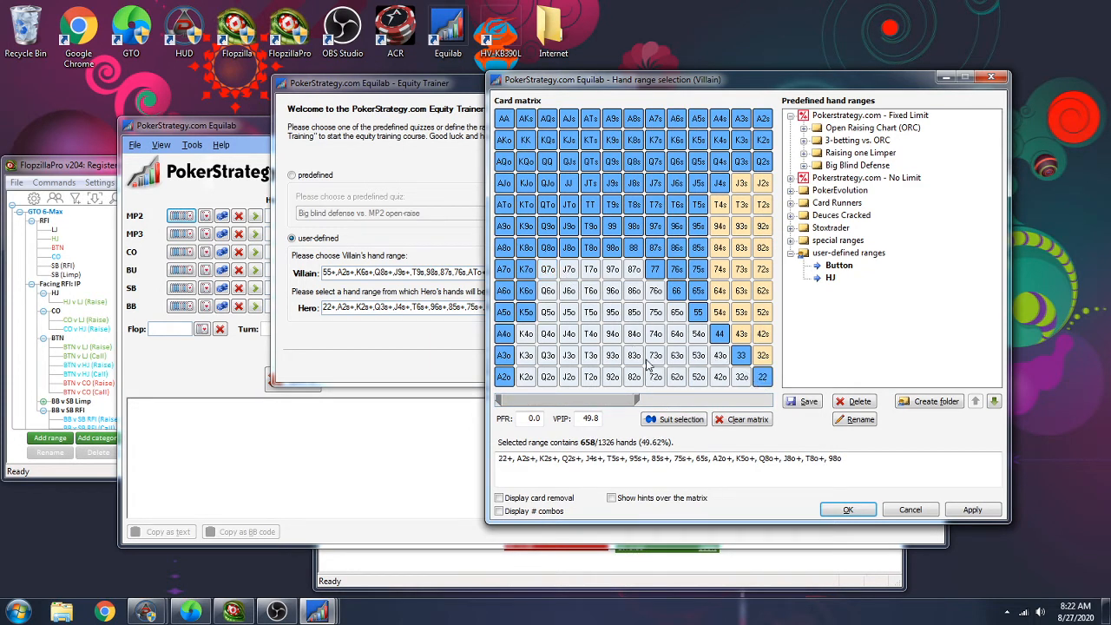
Add 54s, 43s, 32s, 42s and 53s to Villain's range and accept it
{"action": "left_click", "coordinate": [719, 311]}
{"action": "left_click", "coordinate": [741, 333]}
{"action": "left_click", "coordinate": [762, 355]}
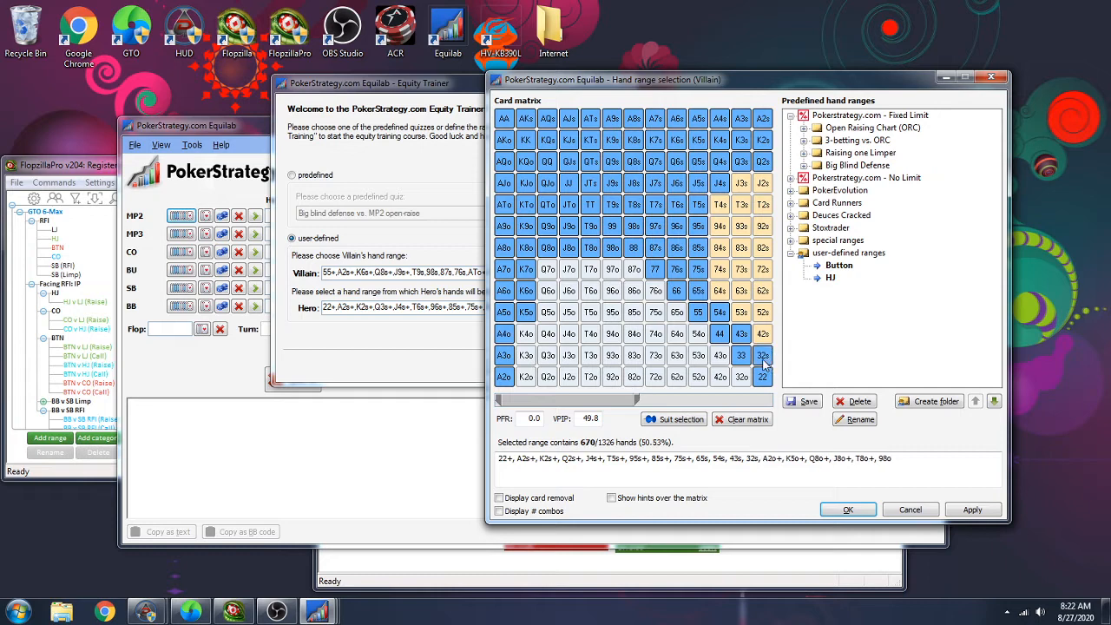
{"action": "left_click", "coordinate": [762, 334]}
{"action": "left_click", "coordinate": [741, 313]}
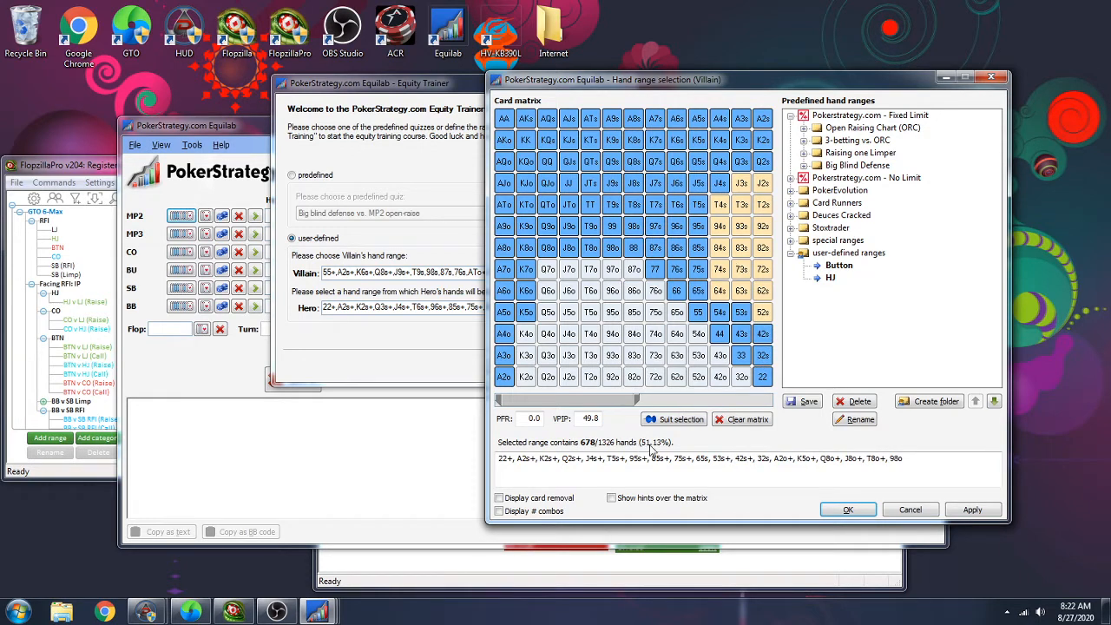
{"action": "left_click", "coordinate": [970, 510]}
{"action": "left_click", "coordinate": [848, 510]}
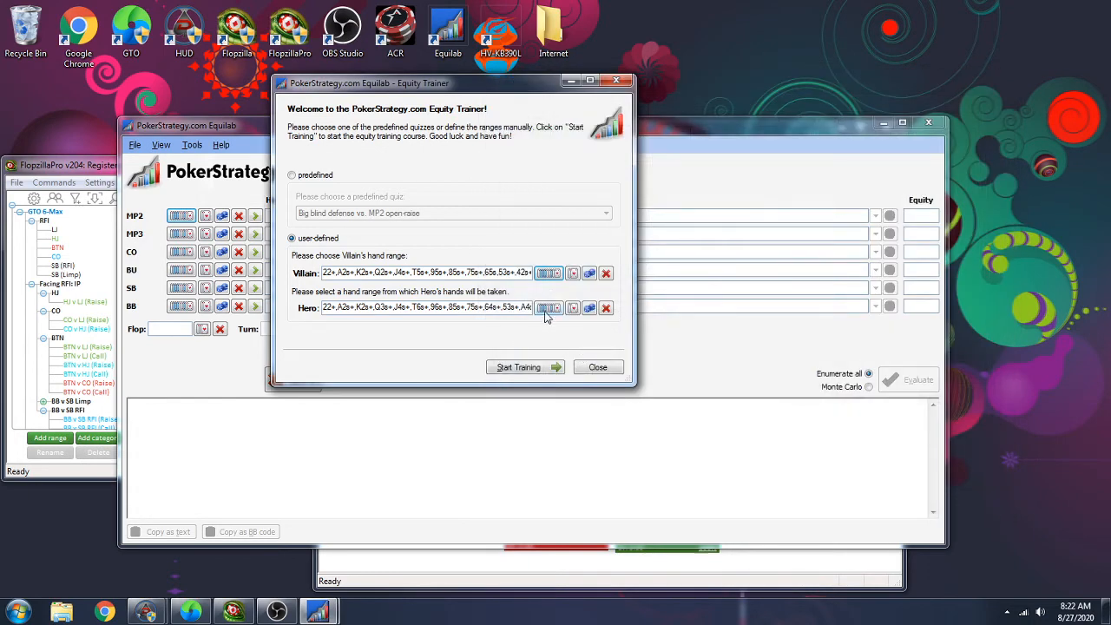
Open Hero's hand range selection and load FlopzillaPro's BB v BTN (Call) range beside it for reference
{"action": "left_click", "coordinate": [549, 309]}
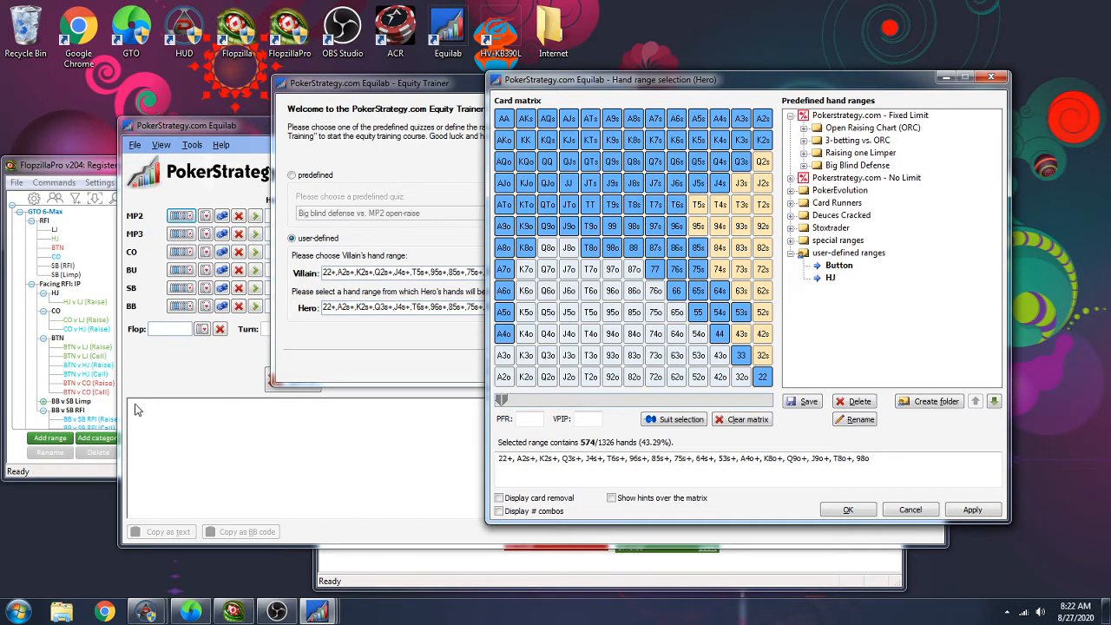
{"action": "left_click", "coordinate": [91, 165]}
{"action": "scroll", "coordinate": [93, 299], "scroll_direction": "down", "scroll_amount": 3}
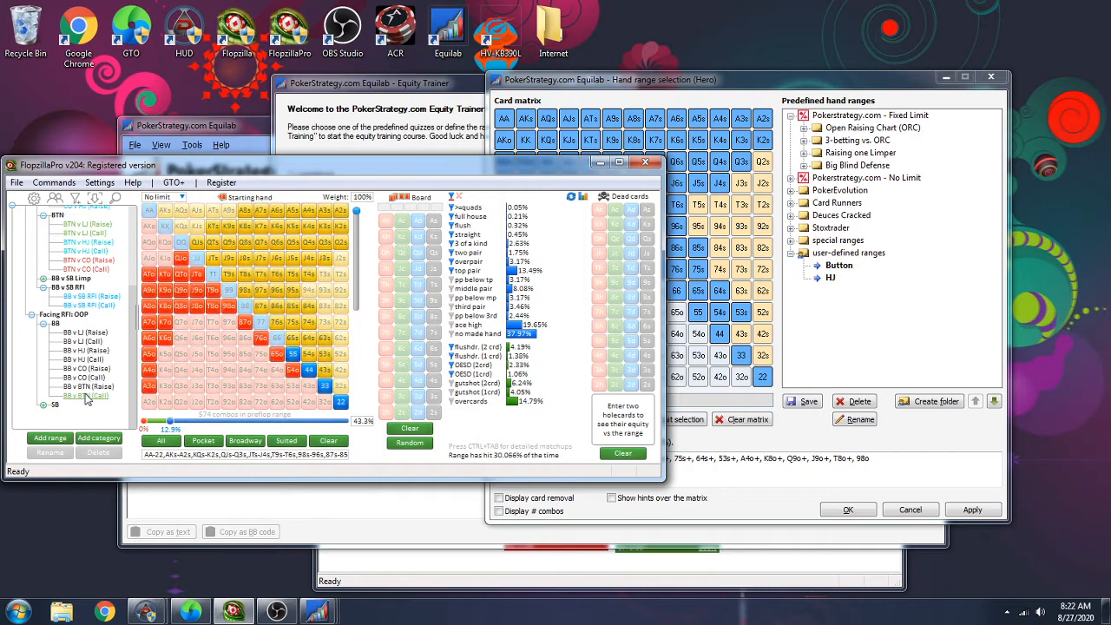
{"action": "left_click", "coordinate": [91, 395]}
{"action": "left_click_drag", "start_coordinate": [553, 80], "coordinate": [594, 80]}
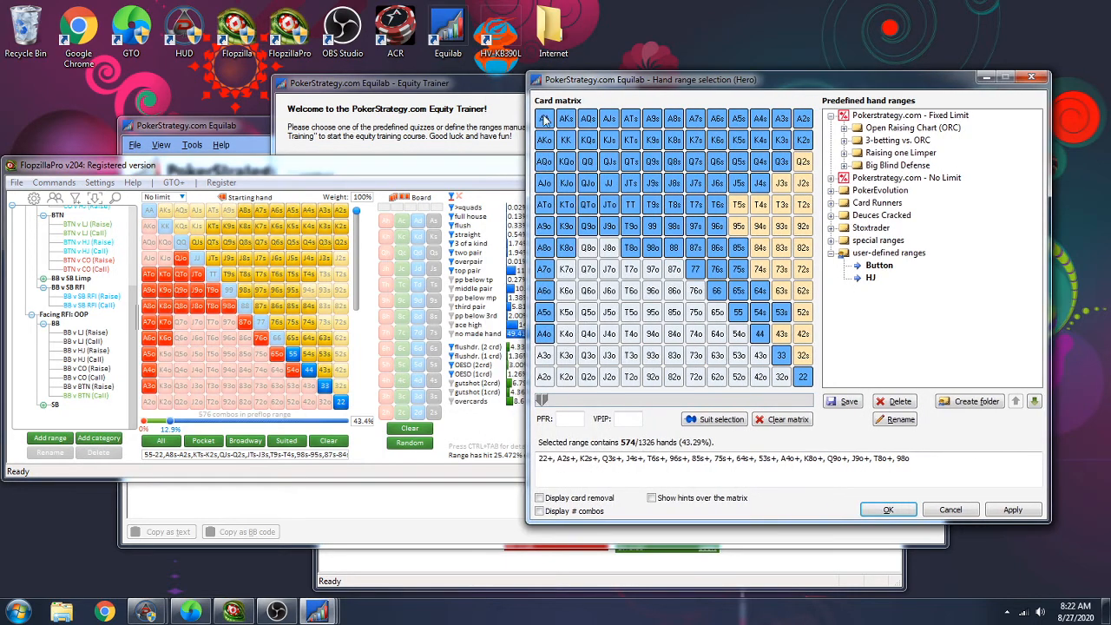
Remove 66+, A9s+, KJs+, AJo+ and KJo+ from Hero's range, and add 43s, T5s, Q2s and 95s
{"action": "mouse_move", "coordinate": [544, 121]}
{"action": "left_mouse_down"}
{"action": "mouse_move", "coordinate": [566, 182]}
{"action": "mouse_move", "coordinate": [565, 119]}
{"action": "mouse_move", "coordinate": [646, 127]}
{"action": "mouse_move", "coordinate": [583, 155]}
{"action": "mouse_move", "coordinate": [707, 295]}
{"action": "mouse_move", "coordinate": [649, 286]}
{"action": "left_mouse_up"}
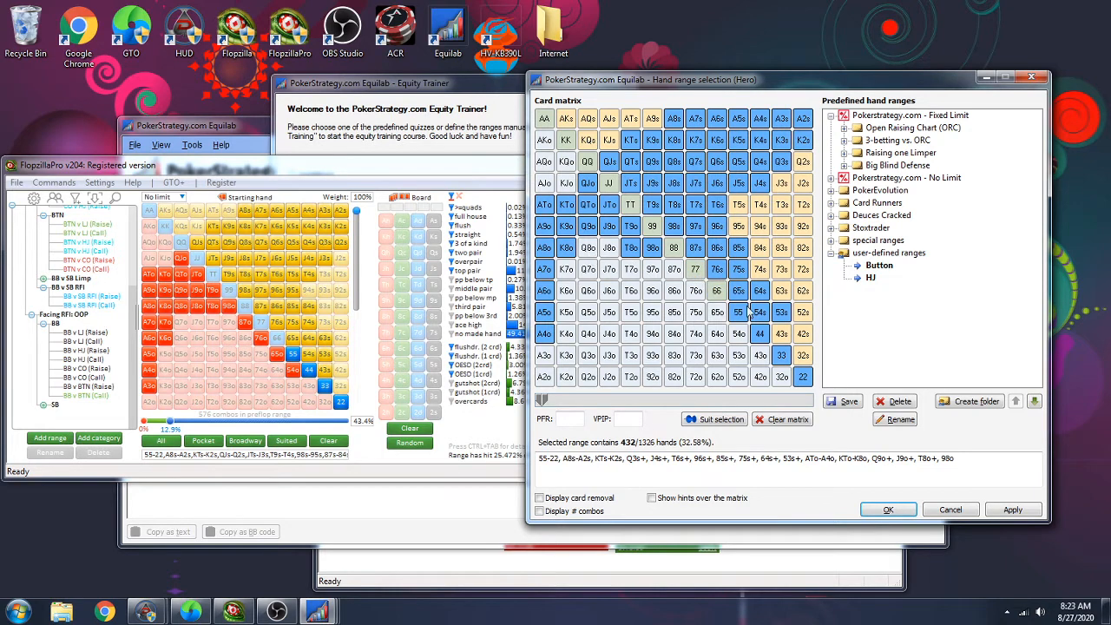
{"action": "left_click", "coordinate": [781, 335]}
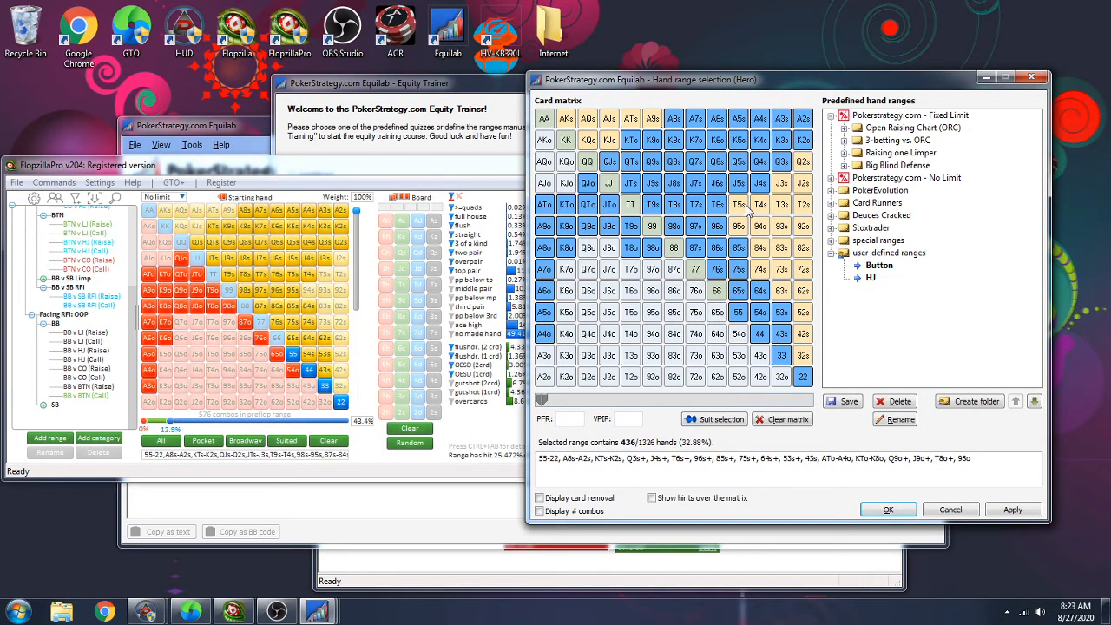
{"action": "left_click", "coordinate": [742, 206]}
{"action": "left_click", "coordinate": [802, 162]}
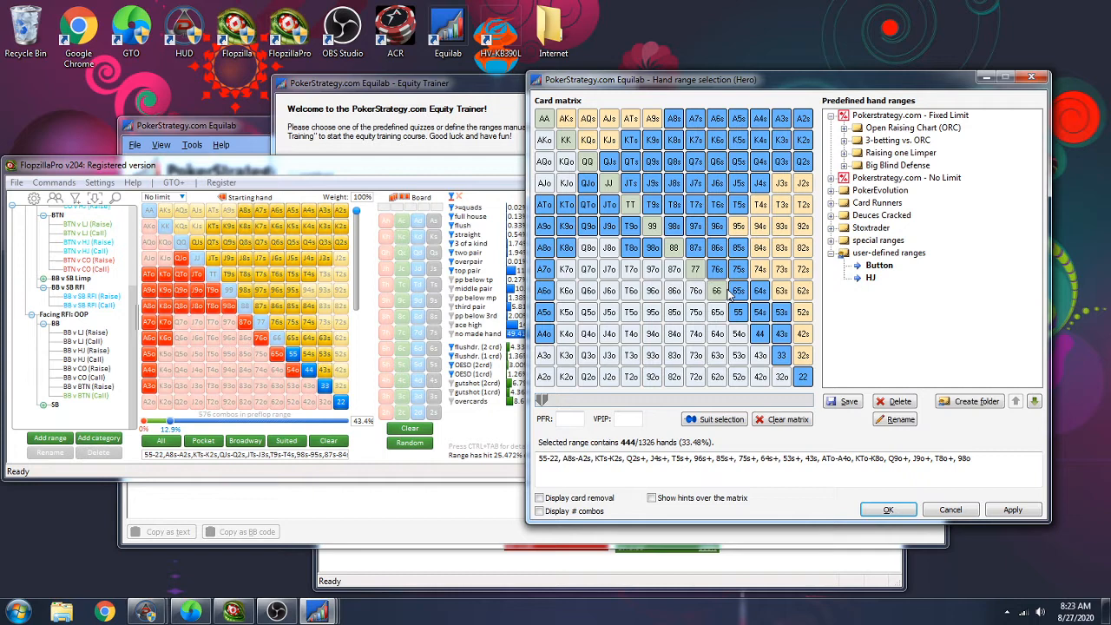
{"action": "left_click", "coordinate": [739, 226]}
{"action": "left_click", "coordinate": [804, 357]}
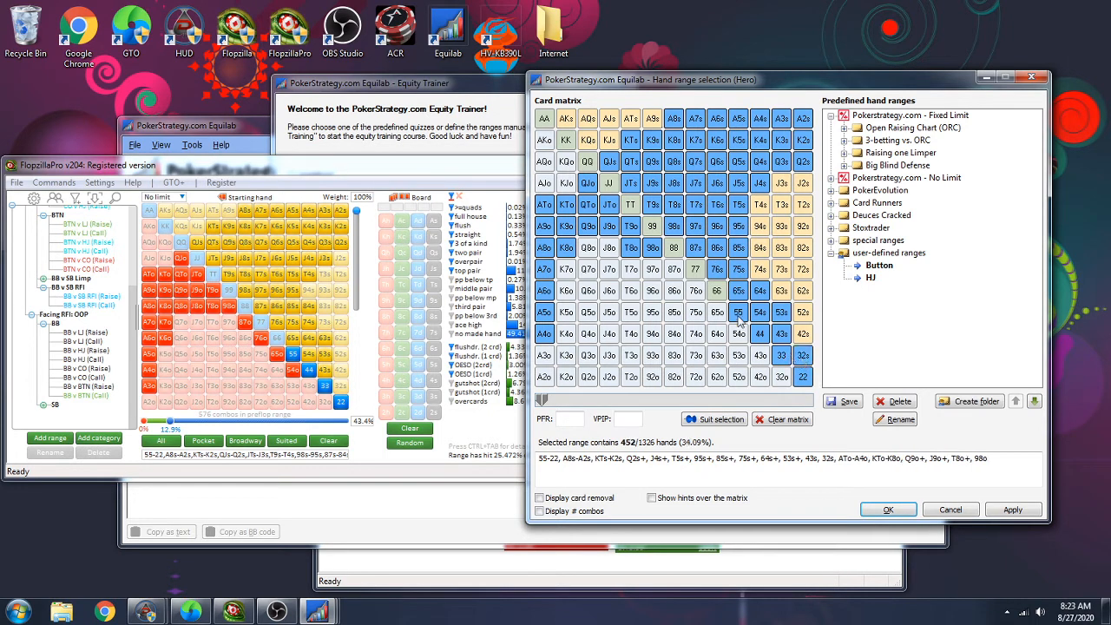
{"action": "left_click", "coordinate": [804, 356]}
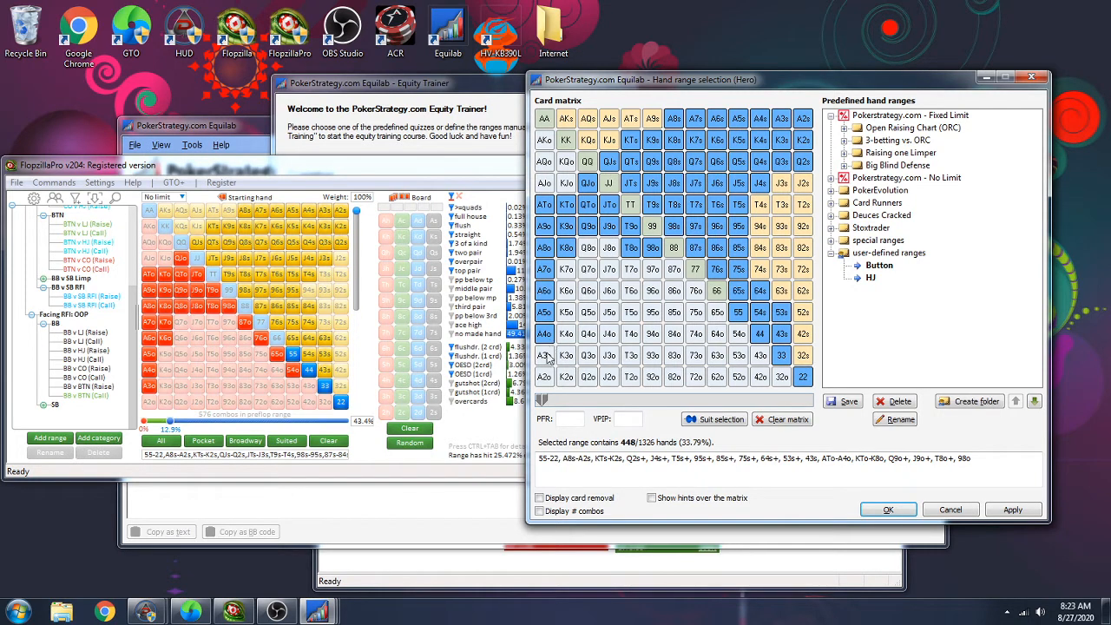
Add the offsuit hands A3o, Q8o, J8o, 87o, 76o, 65o and 54o to Hero's range
{"action": "left_click", "coordinate": [545, 356]}
{"action": "left_click_drag", "start_coordinate": [587, 249], "coordinate": [610, 249]}
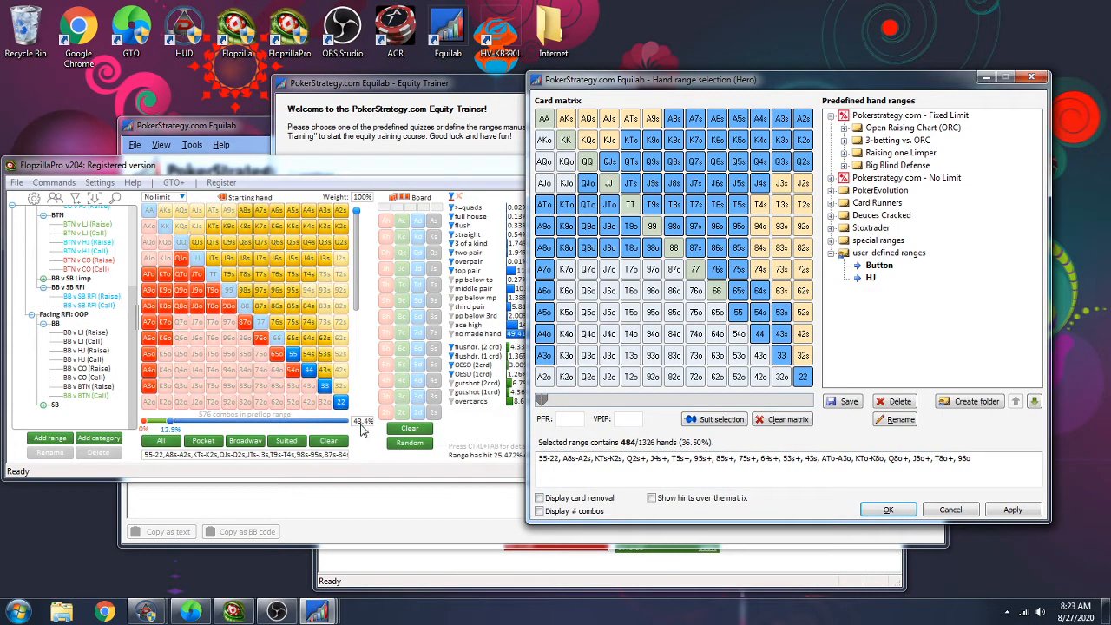
{"action": "left_click", "coordinate": [674, 269]}
{"action": "left_click", "coordinate": [695, 291]}
{"action": "left_click", "coordinate": [719, 313]}
{"action": "left_click", "coordinate": [738, 333]}
{"action": "left_click", "coordinate": [760, 355]}
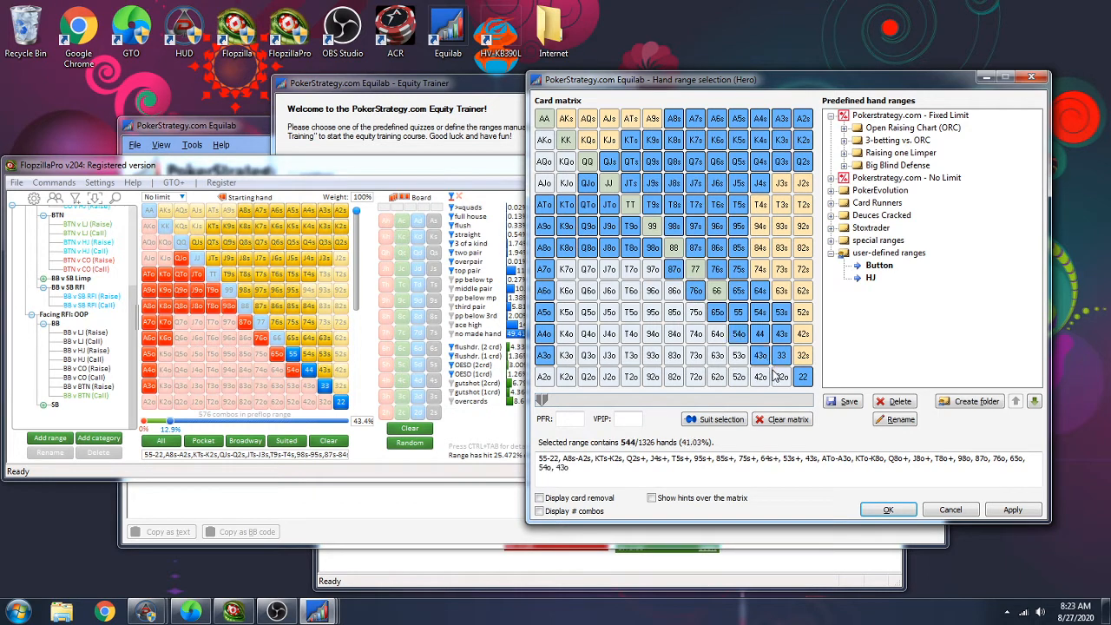
{"action": "left_click", "coordinate": [755, 350]}
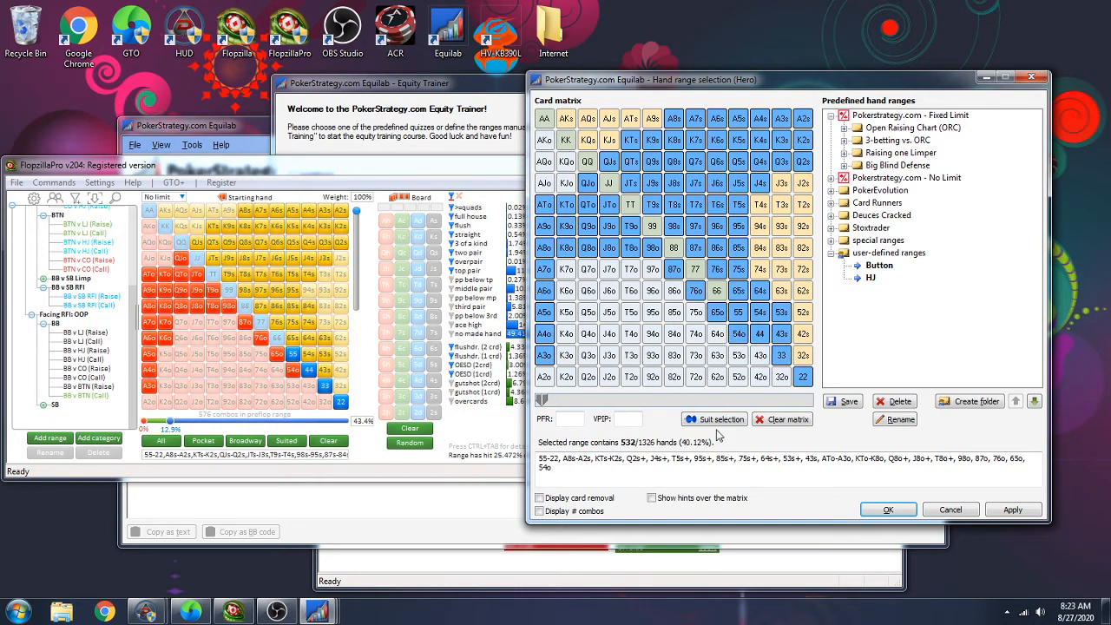
Add T4s, 84s and 74s to Hero's range, then apply and accept the range
{"action": "left_click", "coordinate": [761, 206]}
{"action": "left_click_drag", "start_coordinate": [757, 249], "coordinate": [764, 273]}
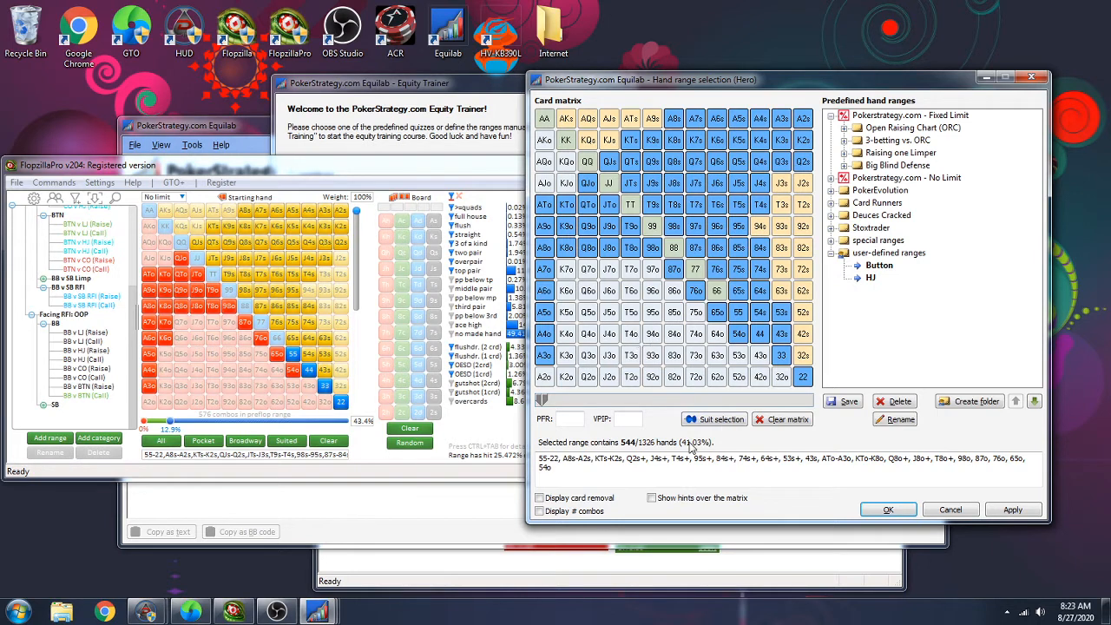
{"action": "left_click", "coordinate": [1010, 509]}
{"action": "left_click", "coordinate": [896, 512]}
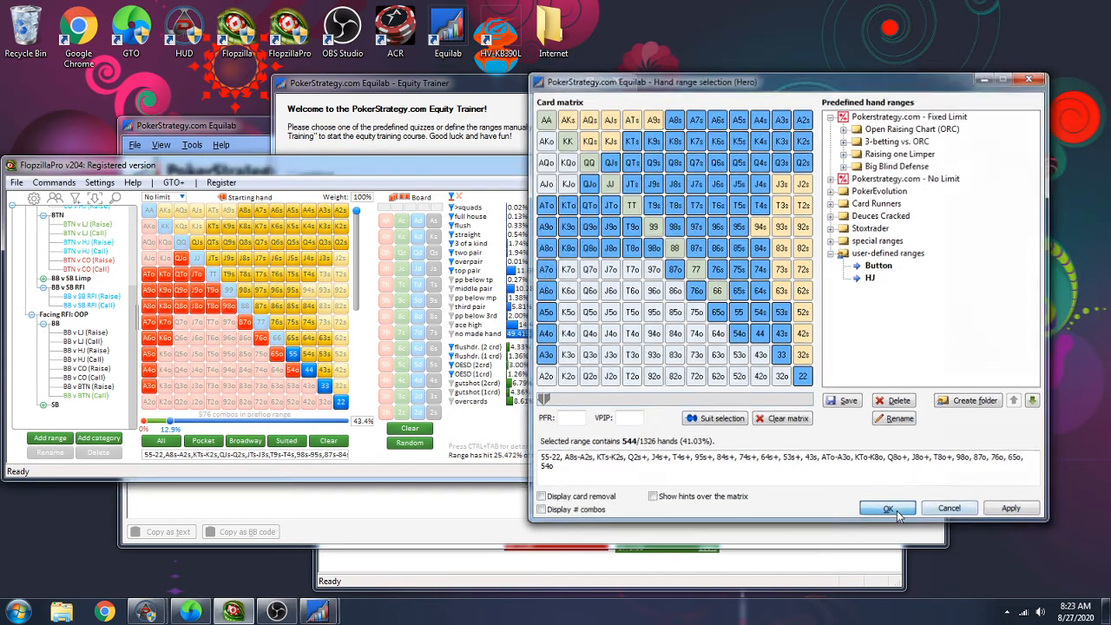
Start the equity training with the user-defined ranges and reposition the Equity Trainer window
{"action": "left_click_drag", "start_coordinate": [399, 88], "coordinate": [571, 72]}
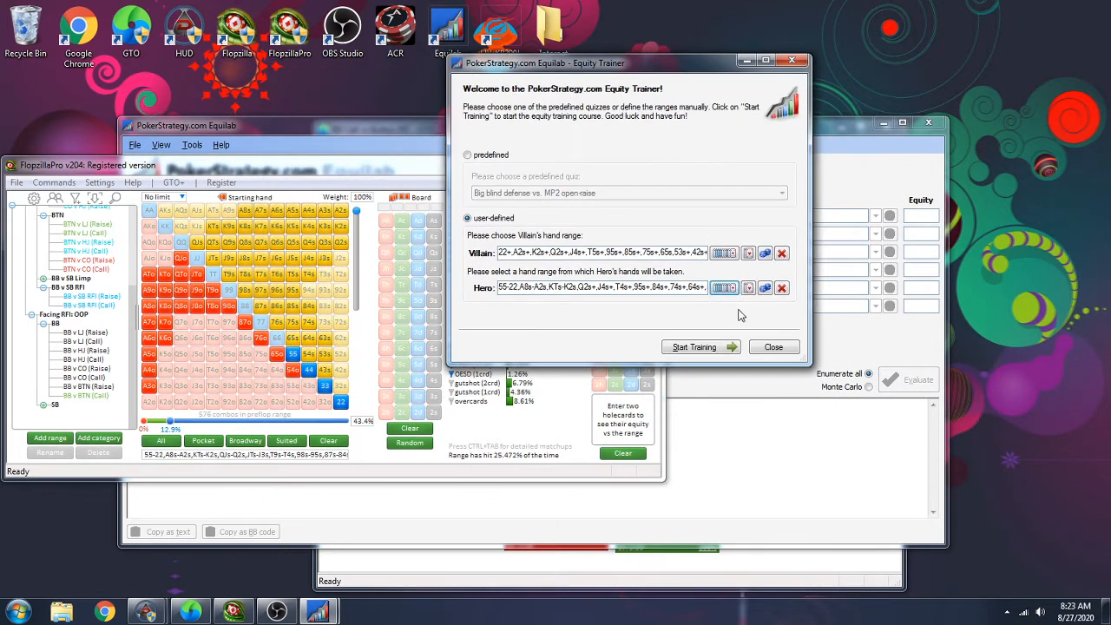
{"action": "left_click", "coordinate": [703, 347]}
{"action": "right_click", "coordinate": [610, 19]}
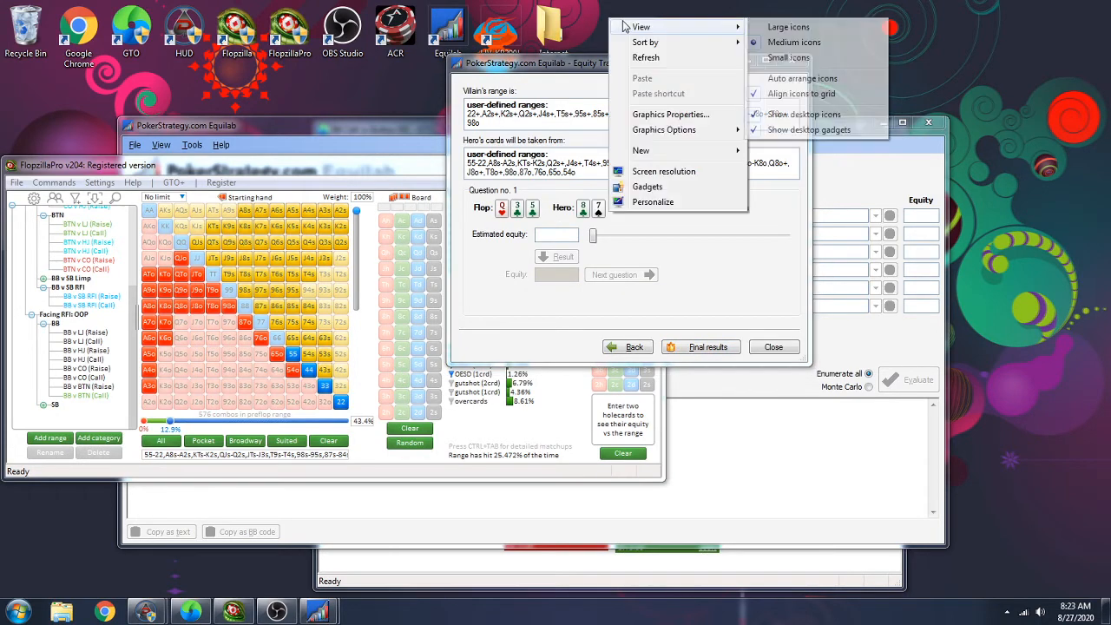
{"action": "left_click", "coordinate": [536, 61]}
{"action": "left_click_drag", "start_coordinate": [536, 61], "coordinate": [508, 83]}
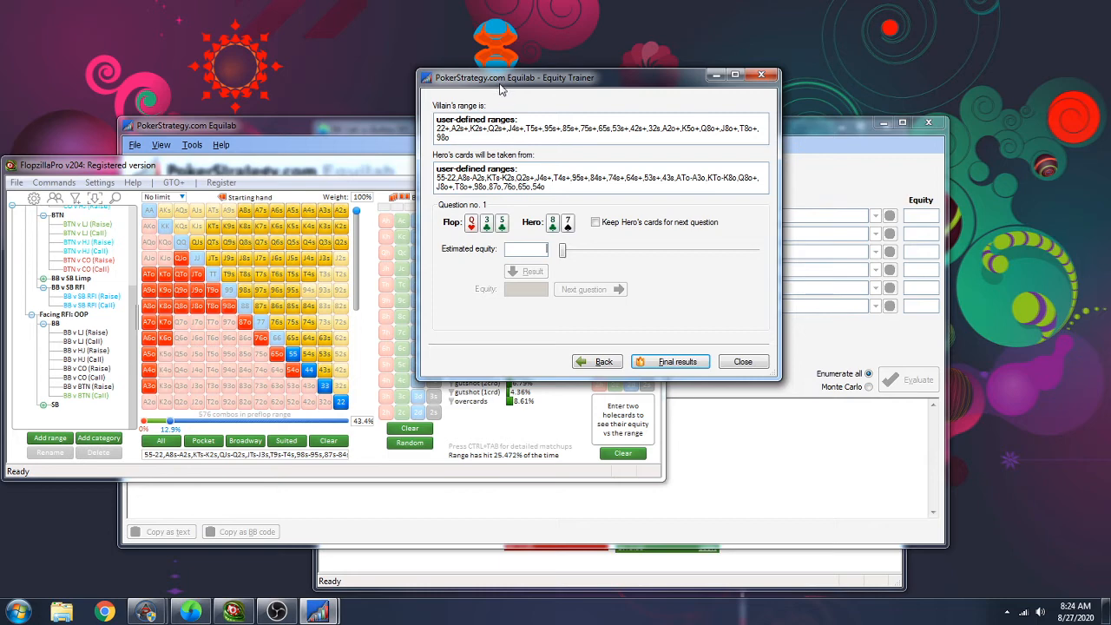
{"action": "left_click_drag", "start_coordinate": [500, 79], "coordinate": [488, 89]}
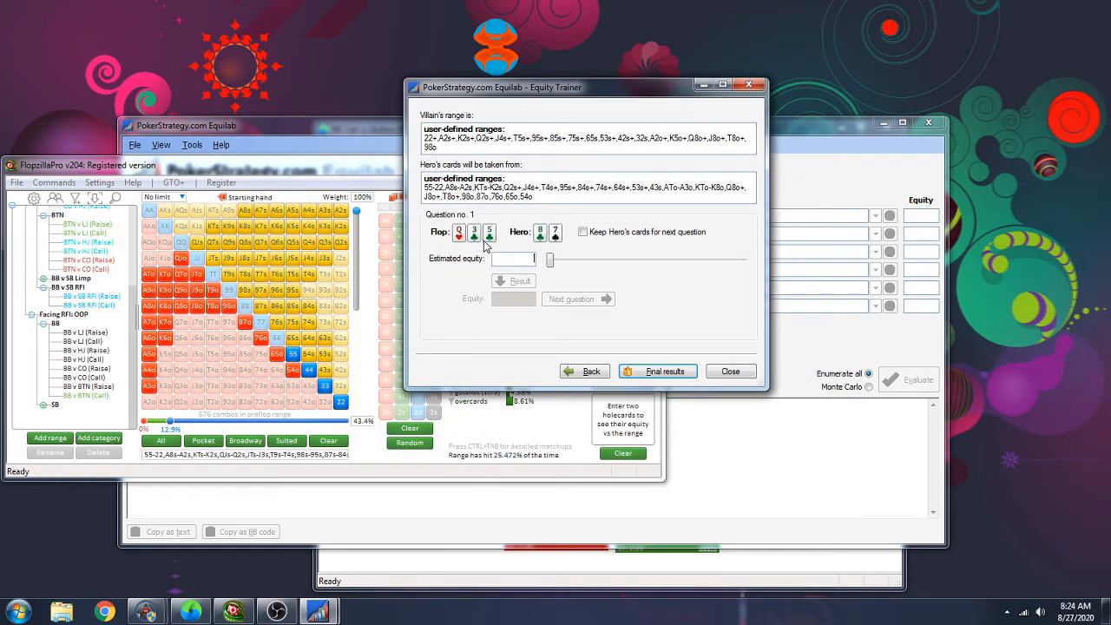
Estimate the equity in question 1 at 21.5%, check the result and go on to question 2
{"action": "left_click_drag", "start_coordinate": [549, 262], "coordinate": [591, 266]}
{"action": "left_click", "coordinate": [533, 281]}
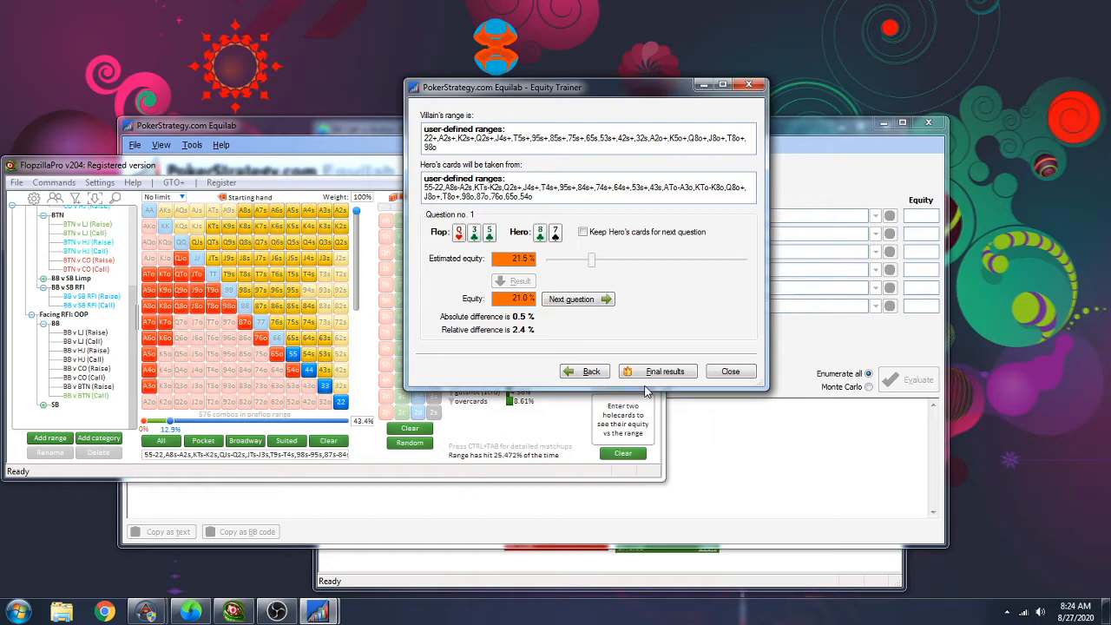
{"action": "left_click", "coordinate": [572, 302]}
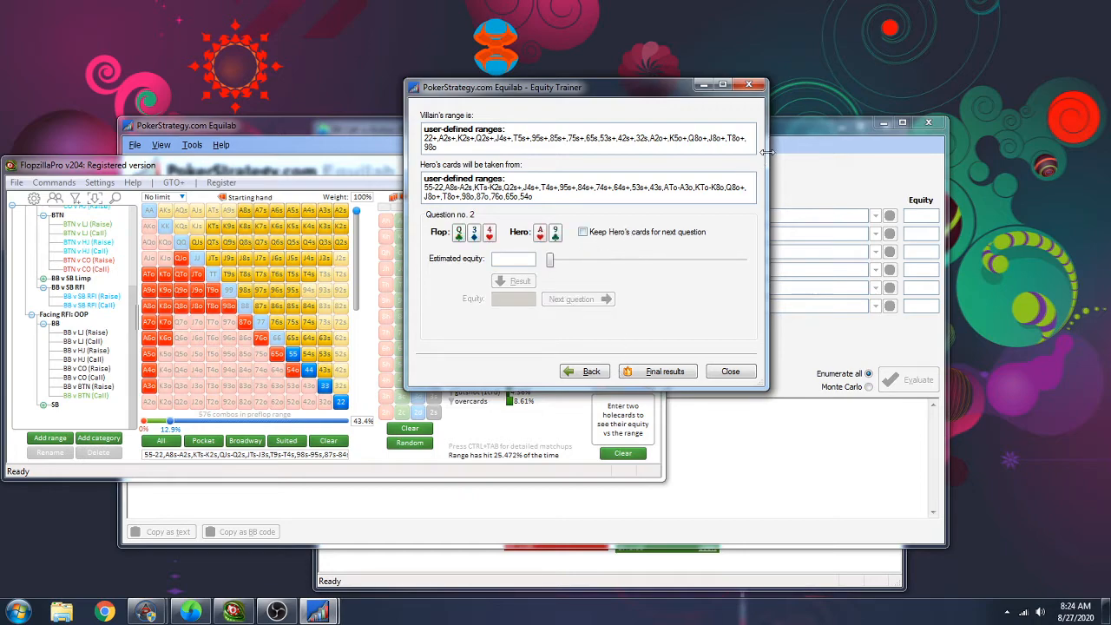
Move the main Equilab window out of the way and load the button's RFI range in FlopzillaPro beside the Equity Trainer
{"action": "left_click_drag", "start_coordinate": [802, 128], "coordinate": [891, 602]}
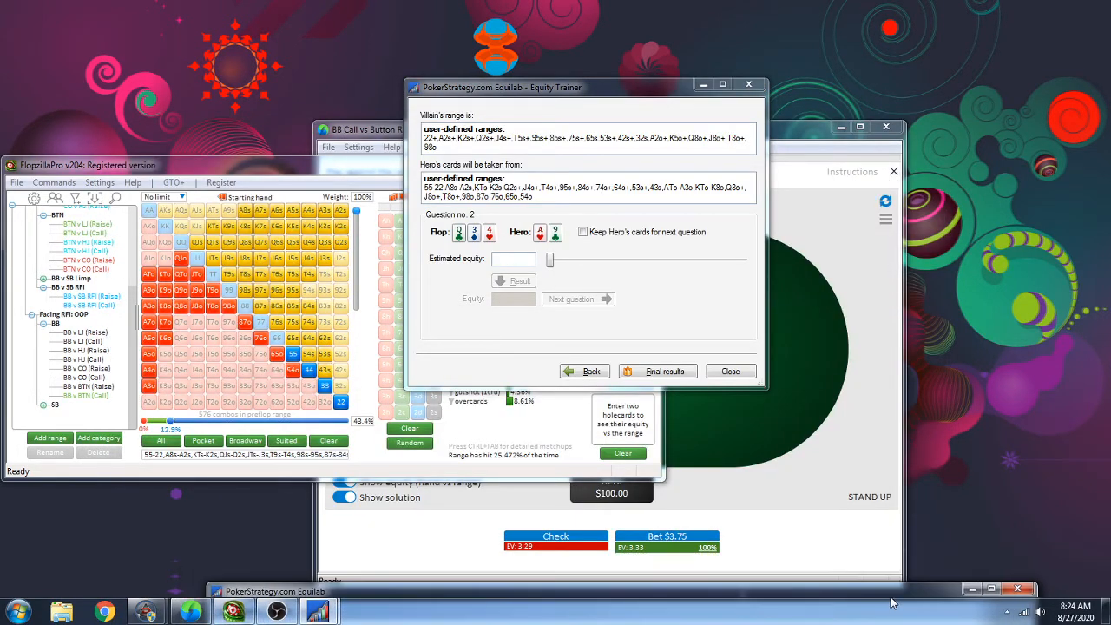
{"action": "left_click_drag", "start_coordinate": [606, 94], "coordinate": [631, 139]}
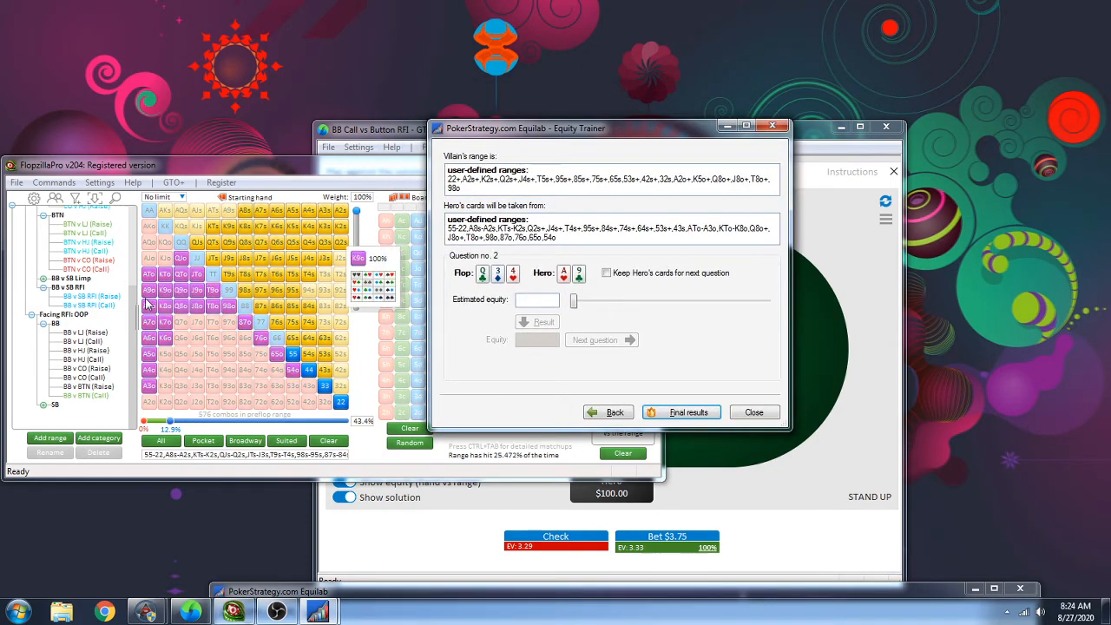
{"action": "left_click", "coordinate": [128, 239]}
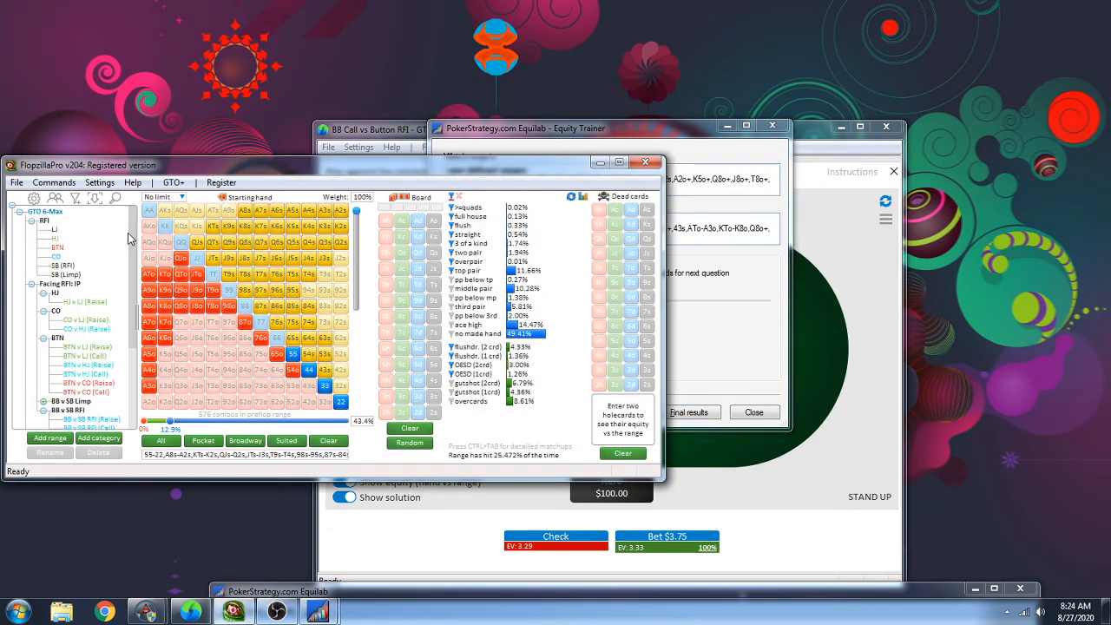
{"action": "left_click", "coordinate": [55, 257]}
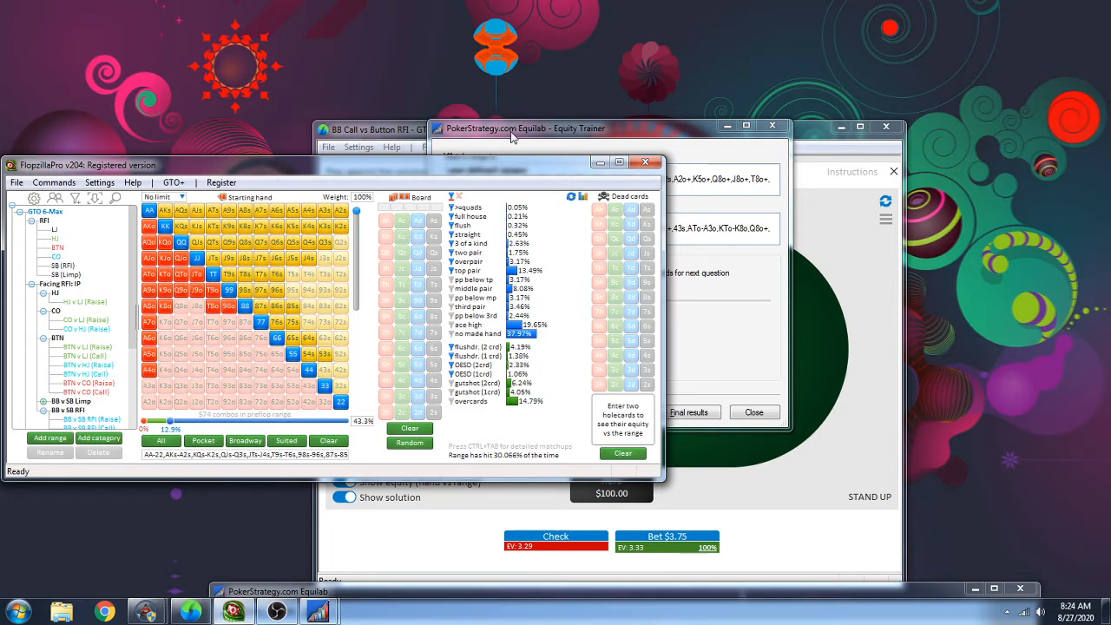
{"action": "left_click_drag", "start_coordinate": [514, 132], "coordinate": [543, 122]}
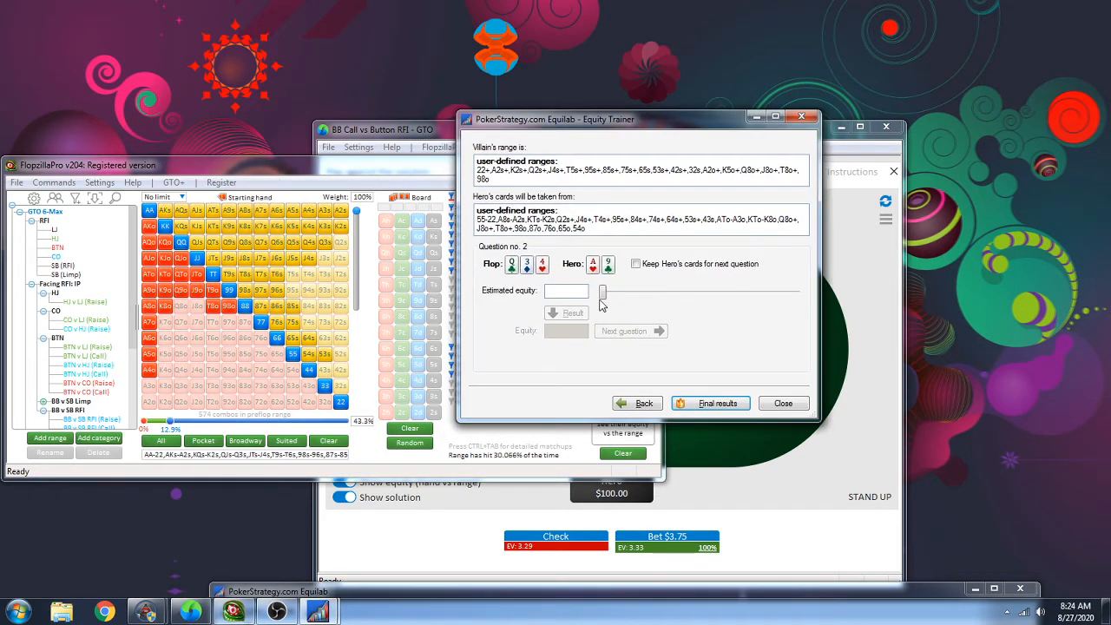
Answer questions 2 and 3 with estimated equities of 50.0% and 24.5%, checking each result before advancing
{"action": "left_click_drag", "start_coordinate": [602, 294], "coordinate": [699, 294]}
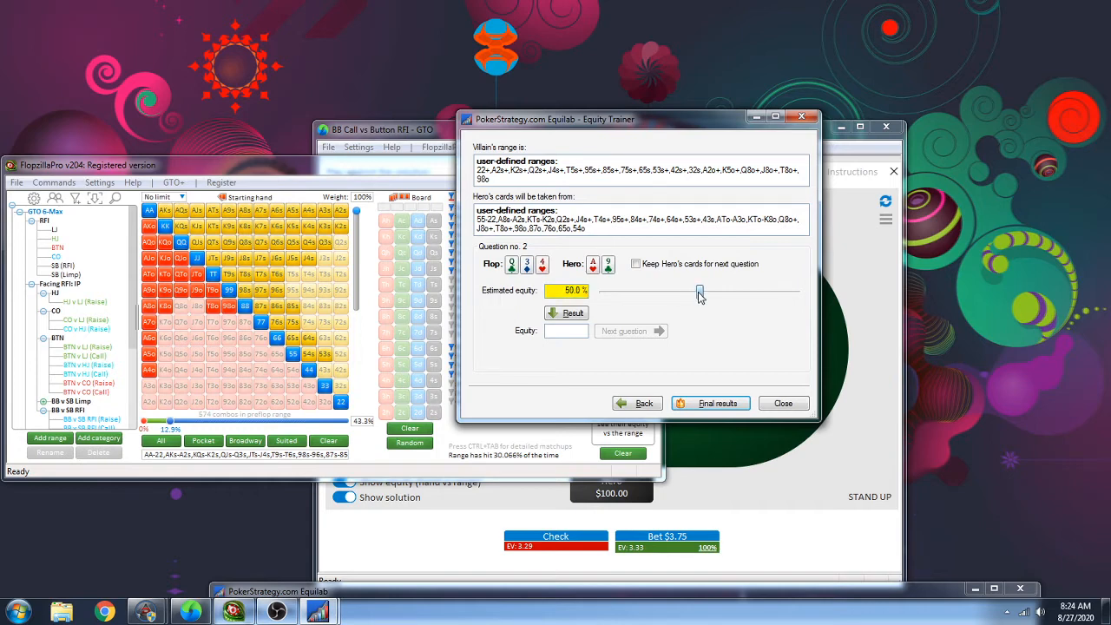
{"action": "left_click", "coordinate": [587, 314]}
{"action": "left_click", "coordinate": [633, 333]}
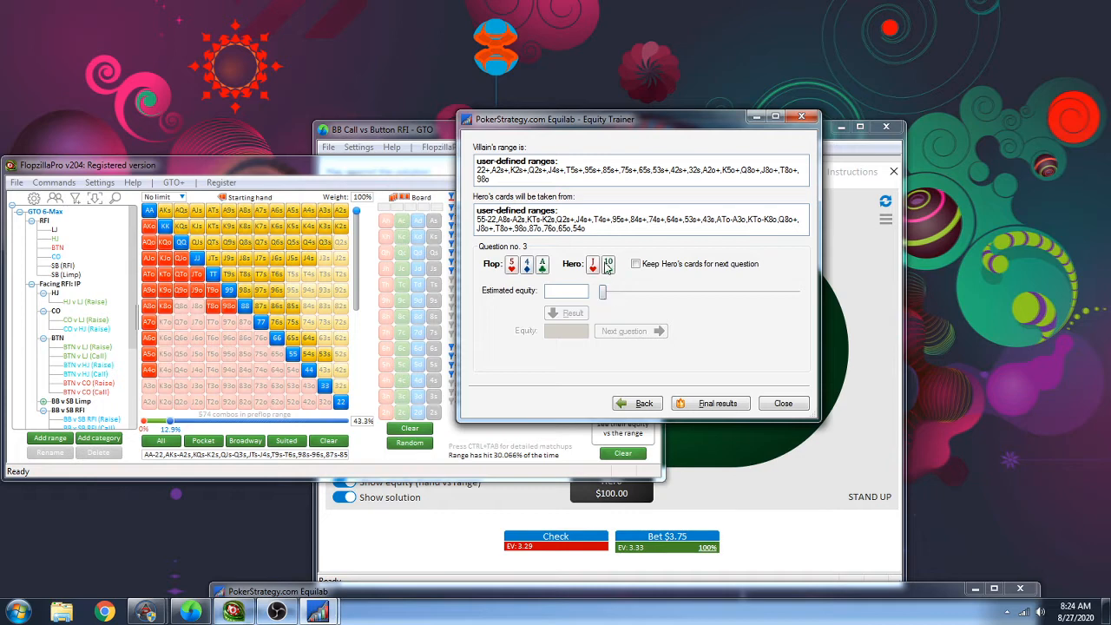
{"action": "left_click_drag", "start_coordinate": [606, 297], "coordinate": [650, 296]}
{"action": "left_click", "coordinate": [578, 316]}
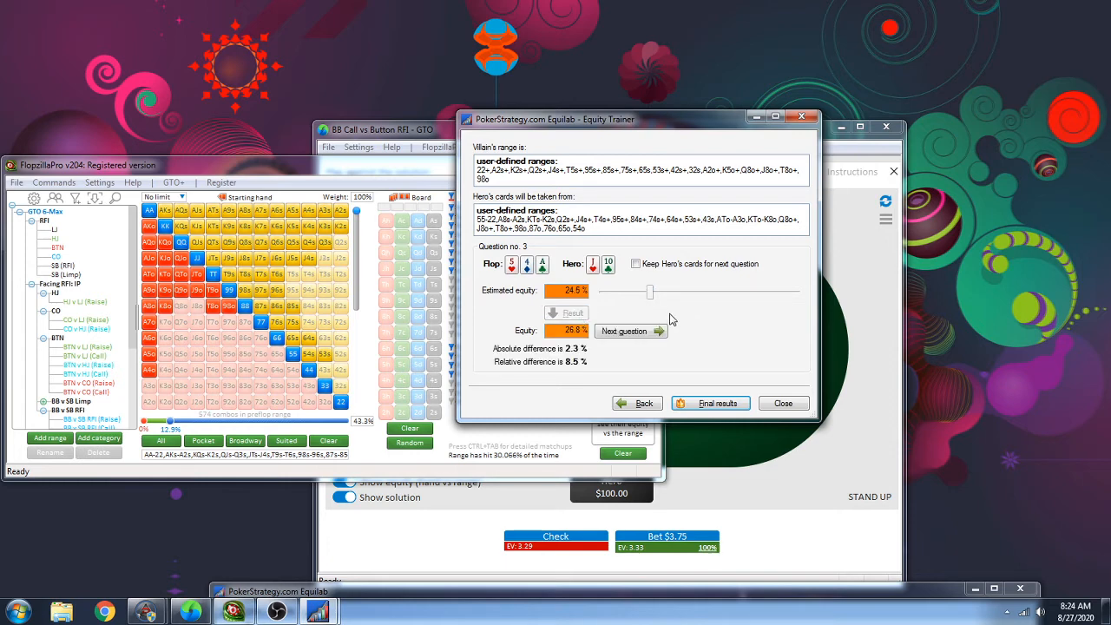
{"action": "left_click", "coordinate": [623, 332]}
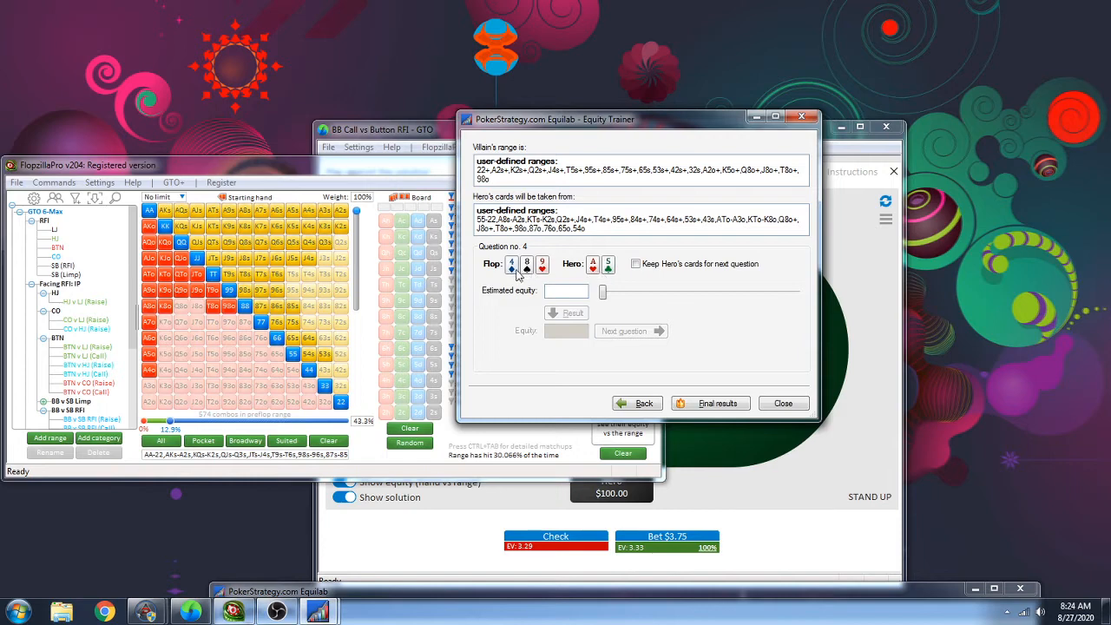
Answer questions 4 and 5 with estimated equities of 48.5% and 45.5%, checking each result before advancing
{"action": "left_click_drag", "start_coordinate": [603, 295], "coordinate": [696, 294]}
{"action": "left_click", "coordinate": [574, 315]}
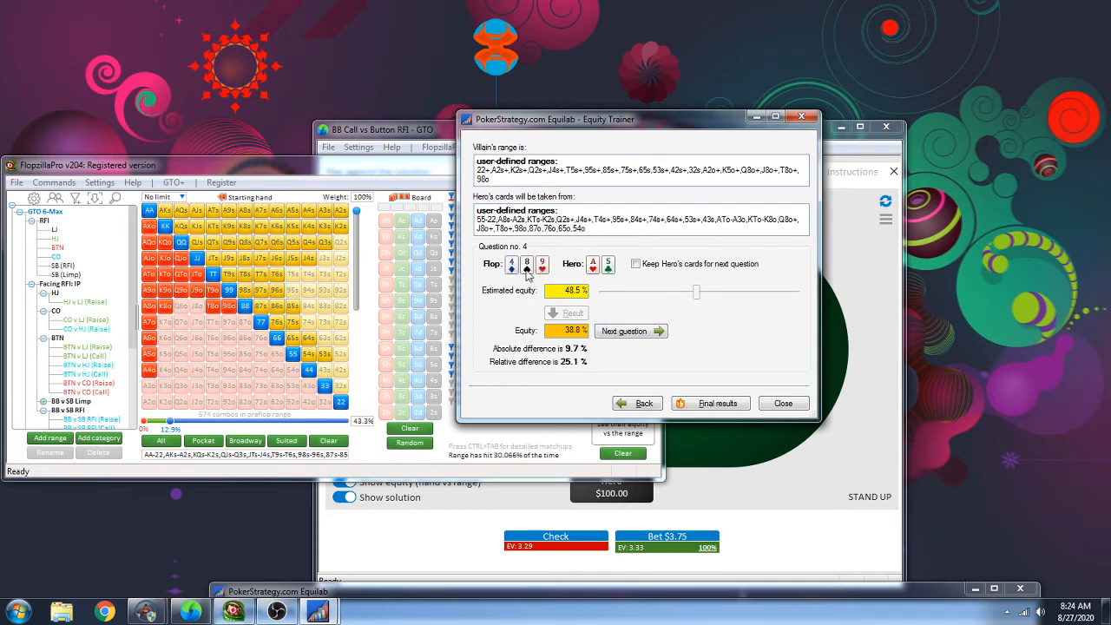
{"action": "left_click", "coordinate": [639, 335]}
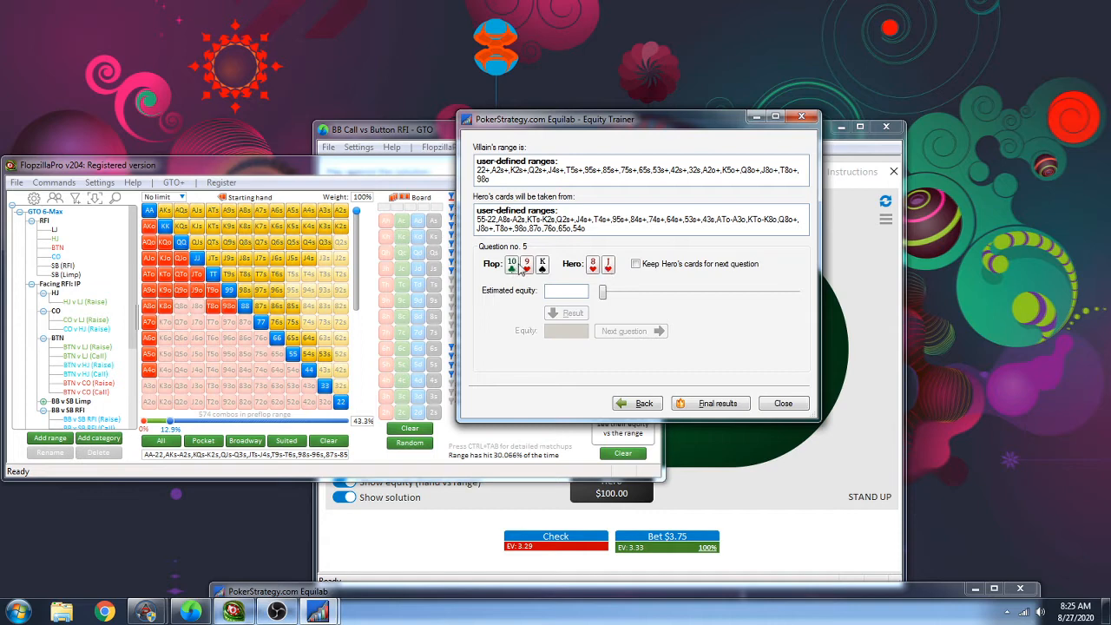
{"action": "left_click_drag", "start_coordinate": [602, 298], "coordinate": [691, 298]}
{"action": "left_click", "coordinate": [580, 314]}
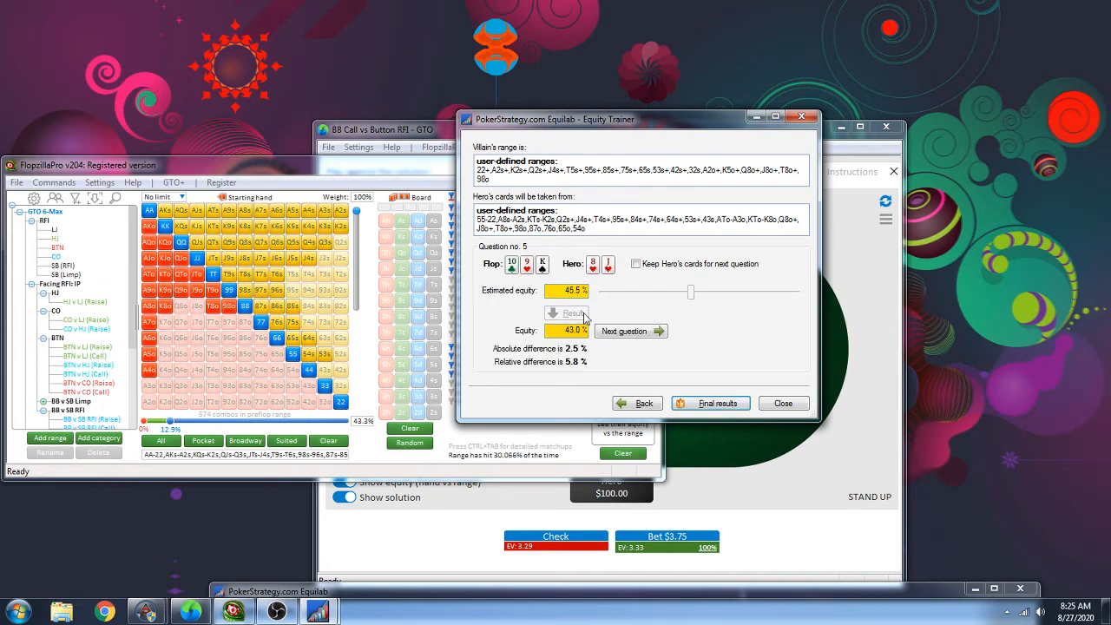
{"action": "left_click", "coordinate": [626, 334]}
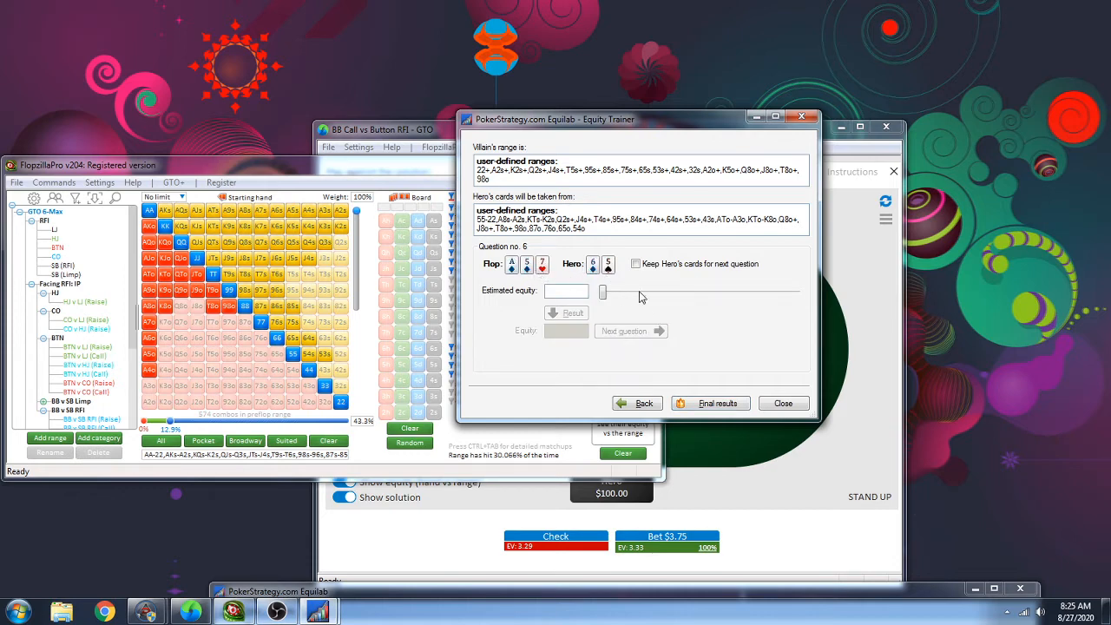
Answer questions 6 and 7 with estimated equities of 50.0% and 59.0%, checking each result before advancing
{"action": "left_click_drag", "start_coordinate": [604, 292], "coordinate": [700, 293]}
{"action": "left_click", "coordinate": [572, 313]}
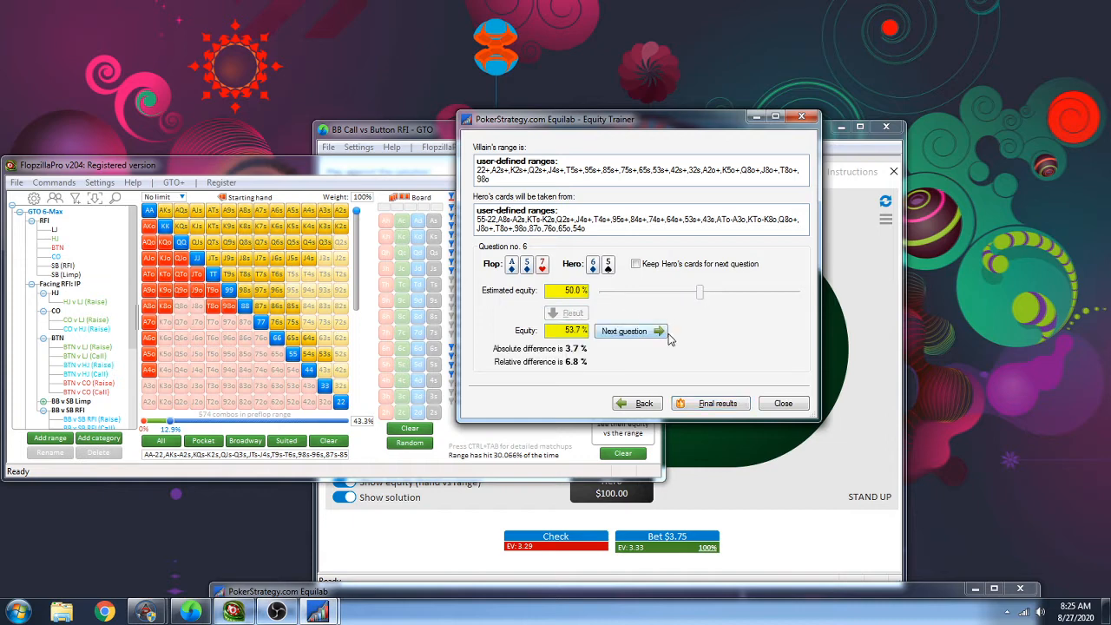
{"action": "left_click", "coordinate": [668, 333]}
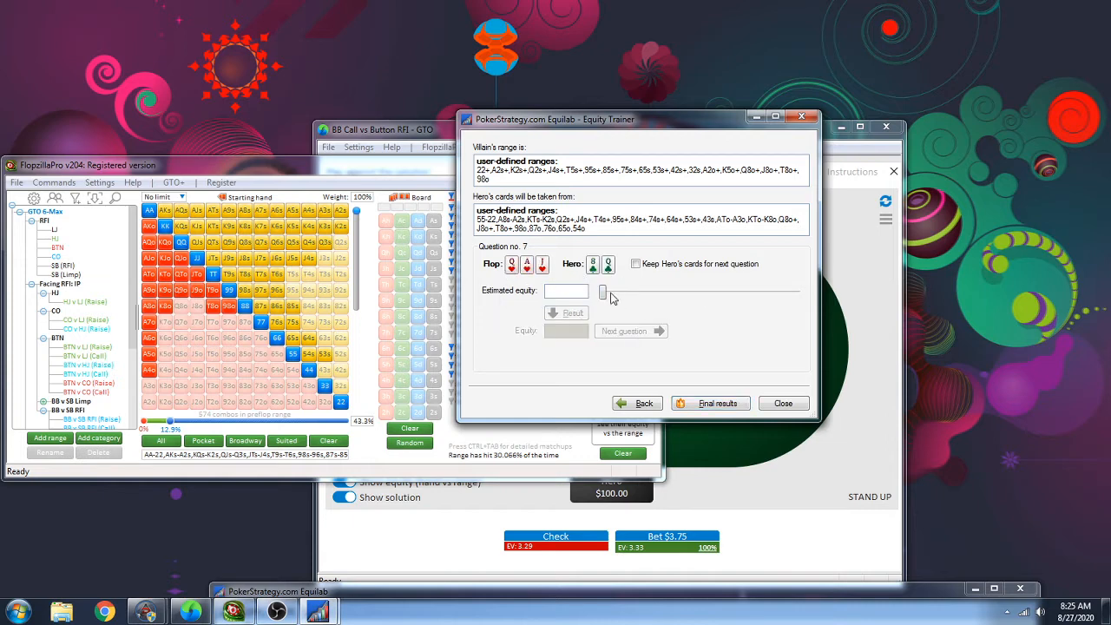
{"action": "left_click_drag", "start_coordinate": [603, 293], "coordinate": [716, 293]}
{"action": "left_click", "coordinate": [572, 314]}
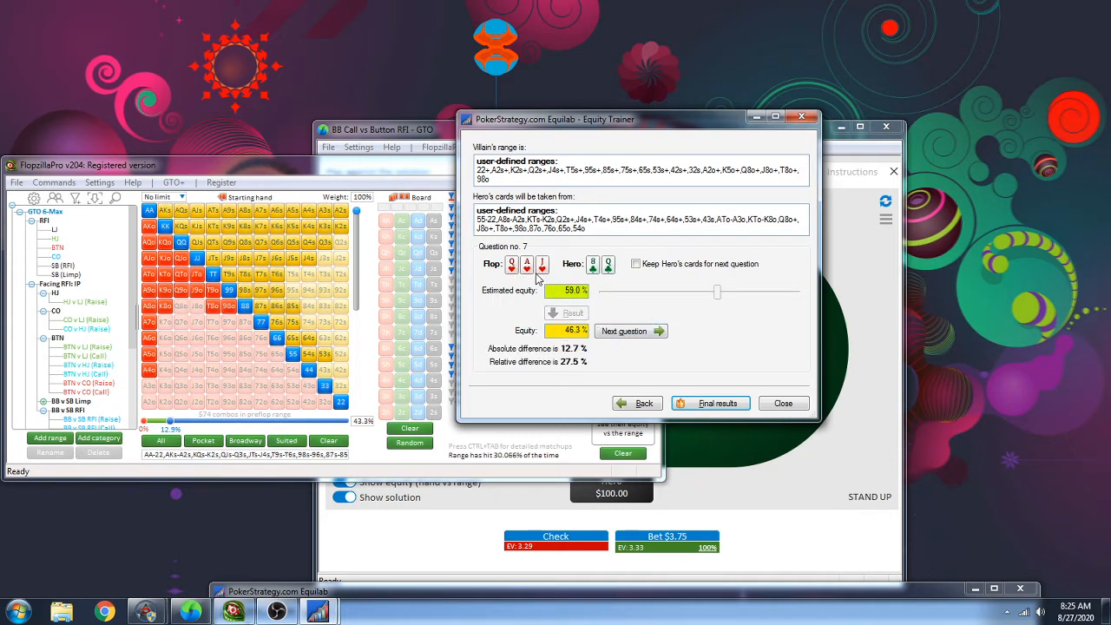
{"action": "left_click", "coordinate": [639, 334]}
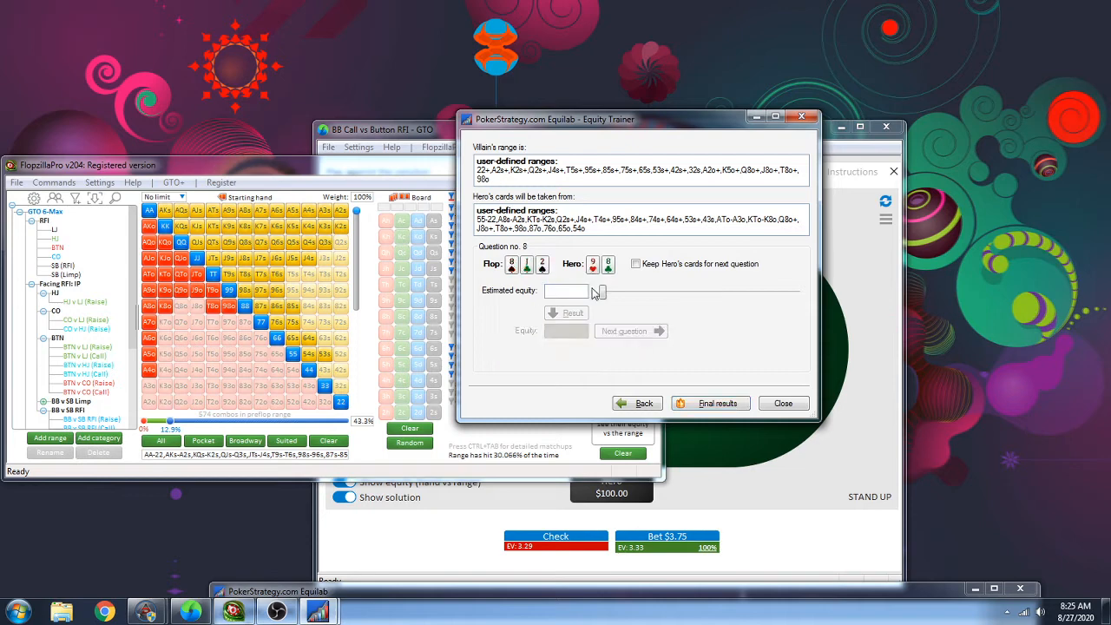
Estimate the equity in question 8 at 54.0%, check the result and go on to question 9
{"action": "left_click_drag", "start_coordinate": [603, 293], "coordinate": [709, 295]}
{"action": "left_click", "coordinate": [574, 314]}
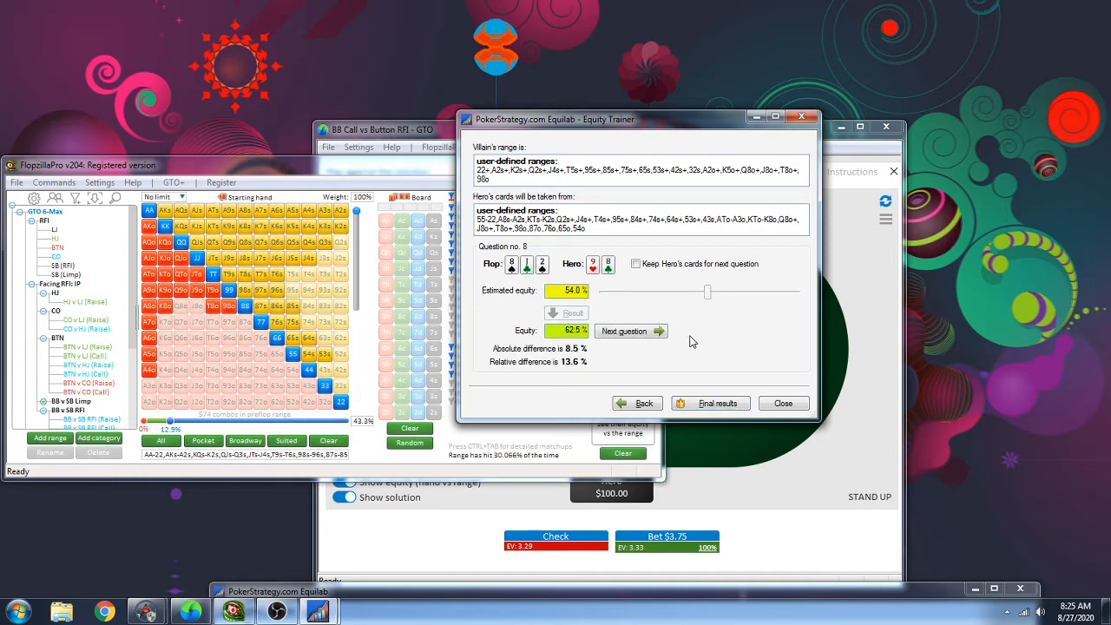
{"action": "left_click", "coordinate": [623, 333]}
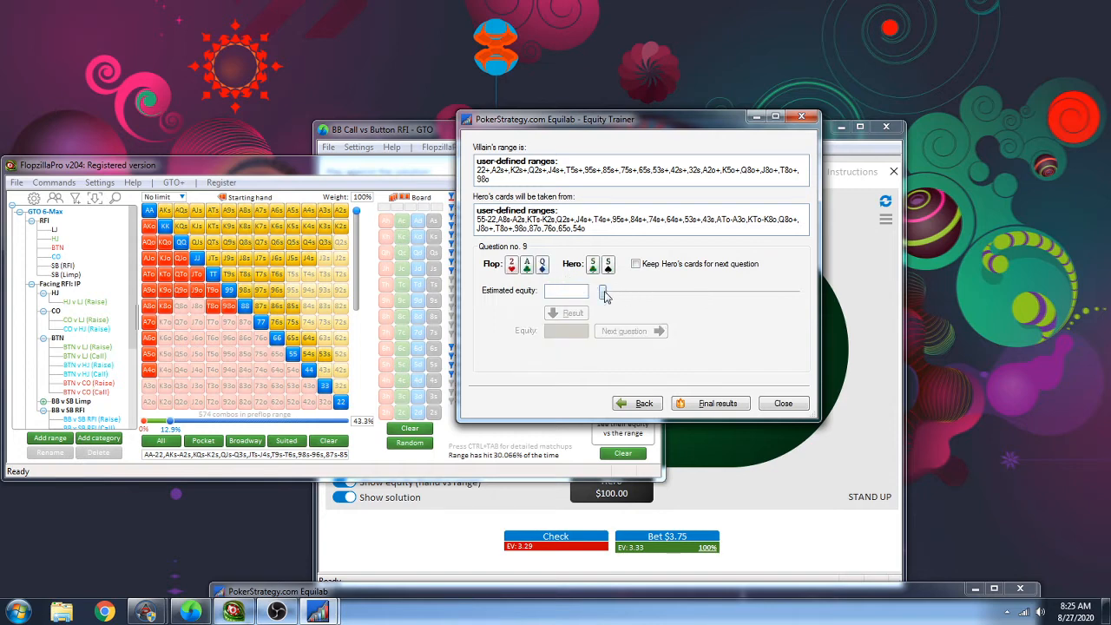
Answer questions 9 and 10 with estimated equities of 48.5% and 91.0%, checking each result before advancing
{"action": "left_click_drag", "start_coordinate": [600, 292], "coordinate": [681, 296]}
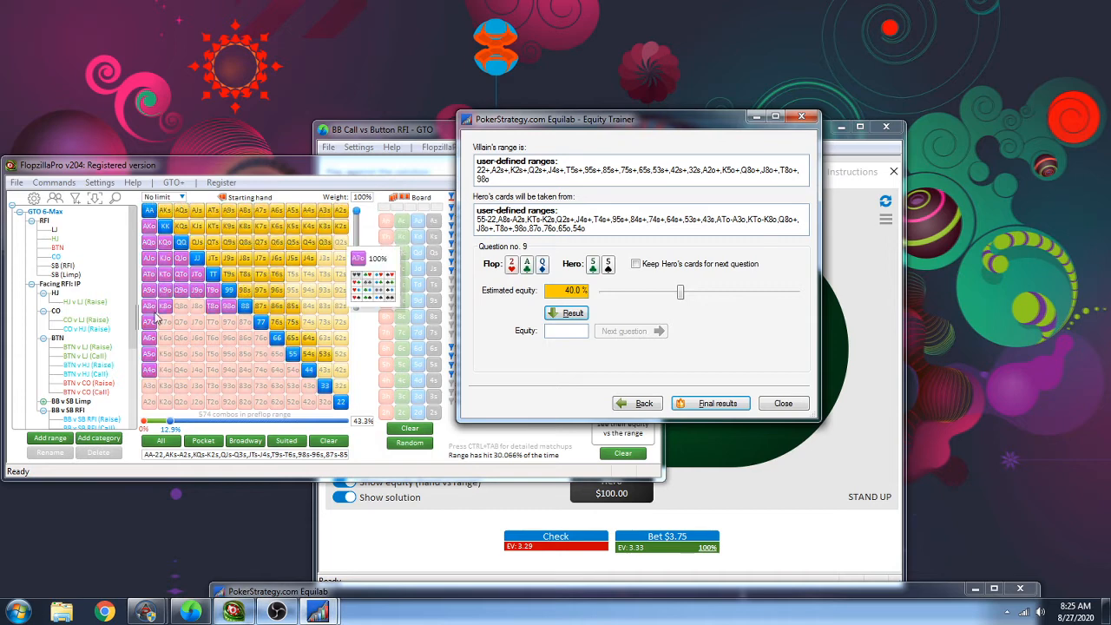
{"action": "left_click_drag", "start_coordinate": [680, 293], "coordinate": [697, 295]}
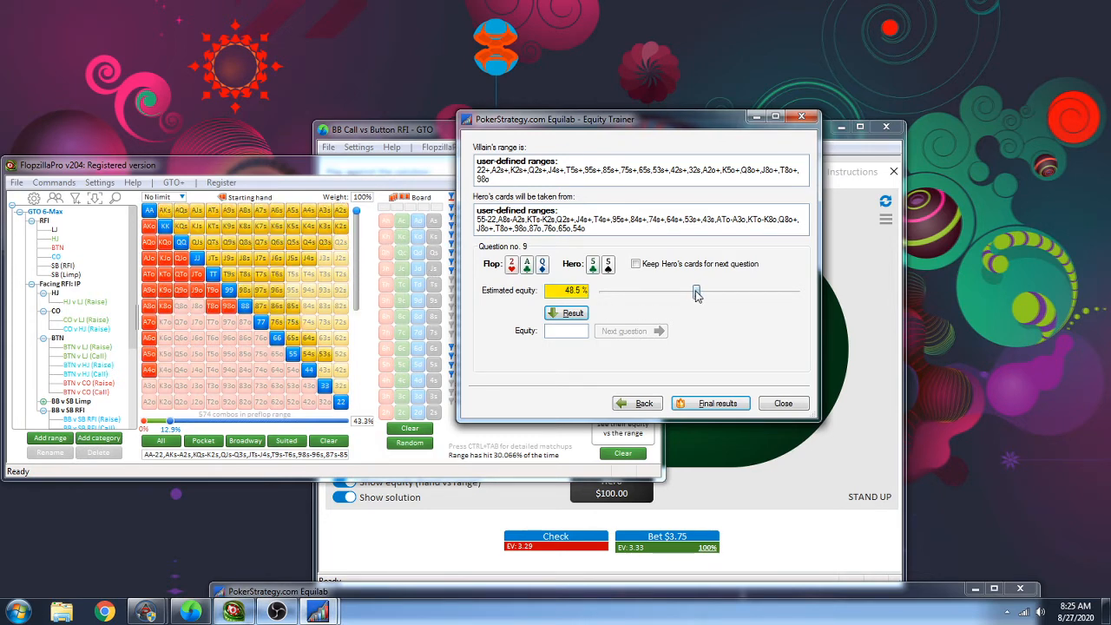
{"action": "left_click", "coordinate": [566, 314]}
{"action": "left_click", "coordinate": [632, 333]}
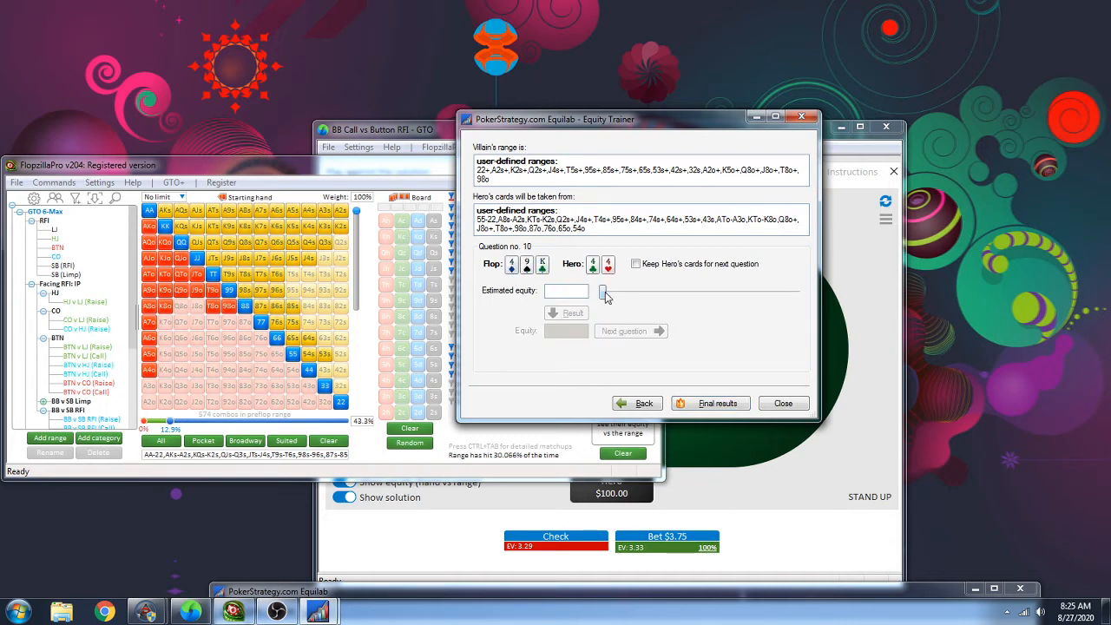
{"action": "left_click_drag", "start_coordinate": [606, 297], "coordinate": [780, 296]}
{"action": "left_click", "coordinate": [569, 313]}
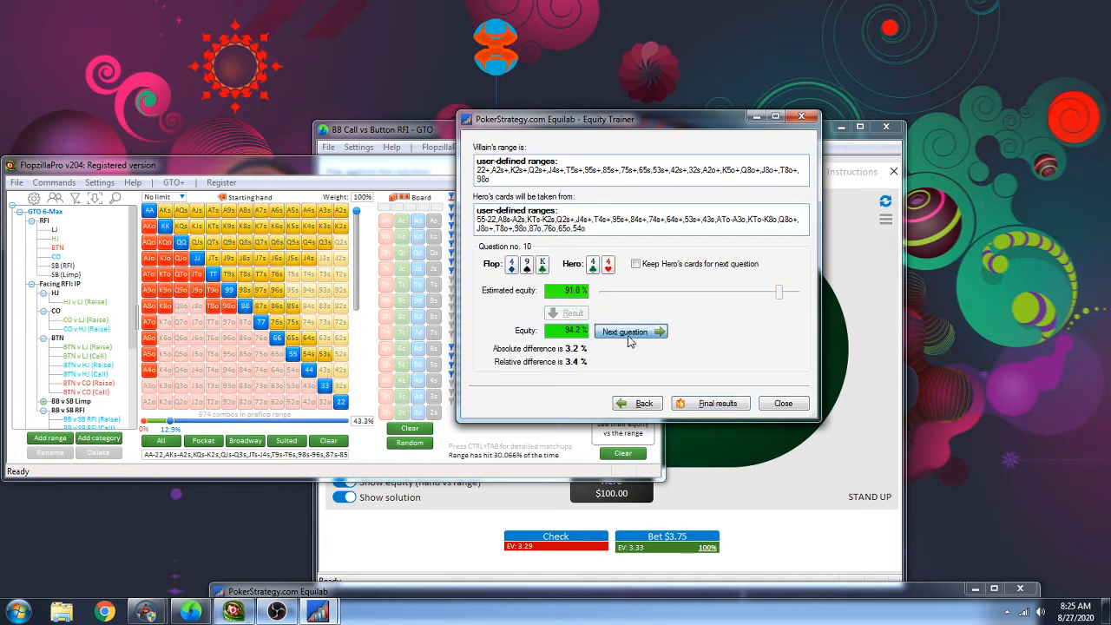
{"action": "left_click", "coordinate": [626, 333]}
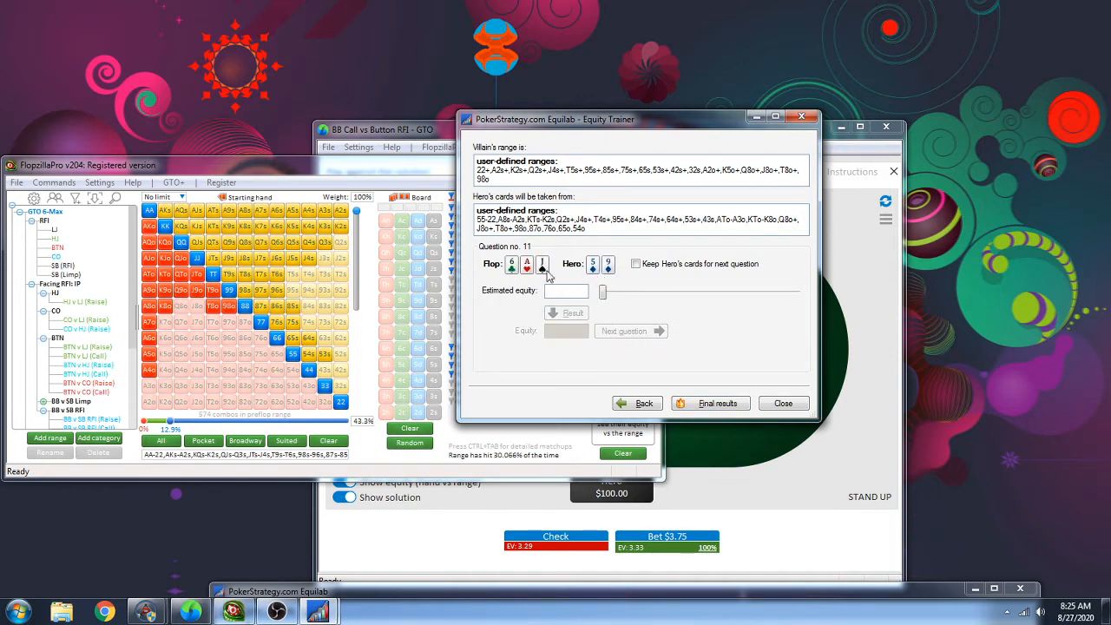
Answer questions 11 and 12 with estimated equities of 17.0% and 15.0%, checking each result before advancing
{"action": "left_click_drag", "start_coordinate": [603, 294], "coordinate": [636, 296]}
{"action": "left_click", "coordinate": [567, 313]}
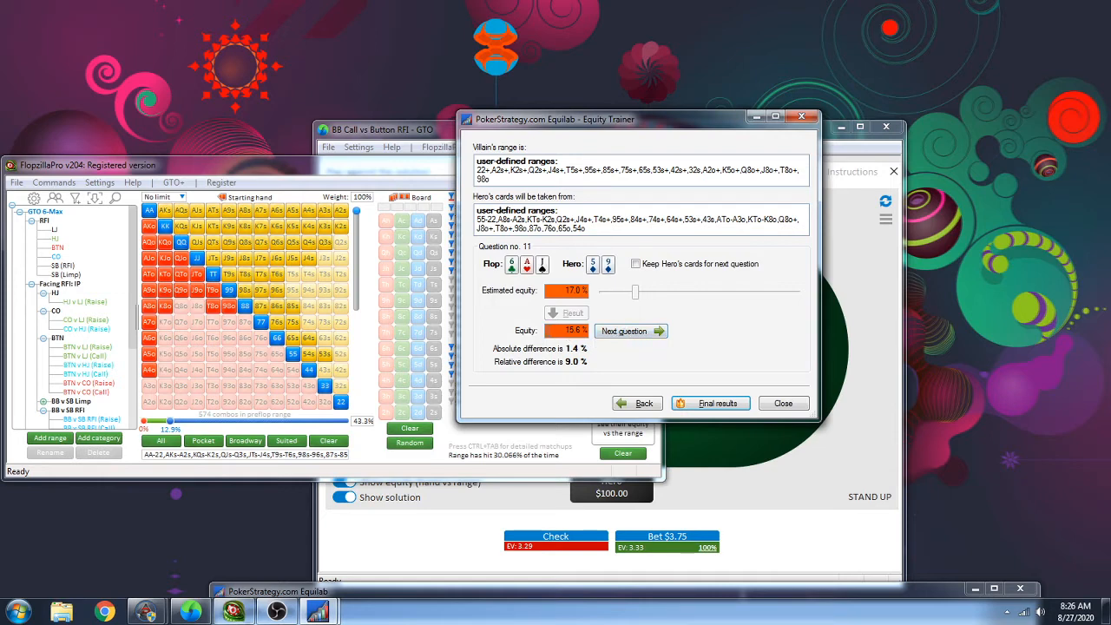
{"action": "left_click", "coordinate": [647, 331]}
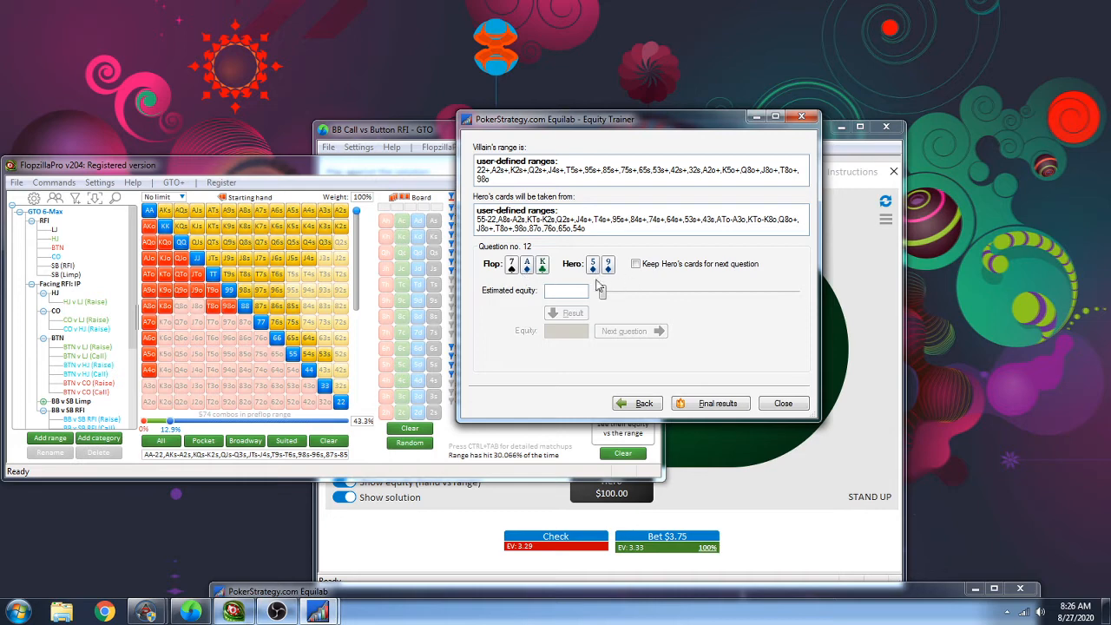
{"action": "left_click_drag", "start_coordinate": [607, 297], "coordinate": [636, 299]}
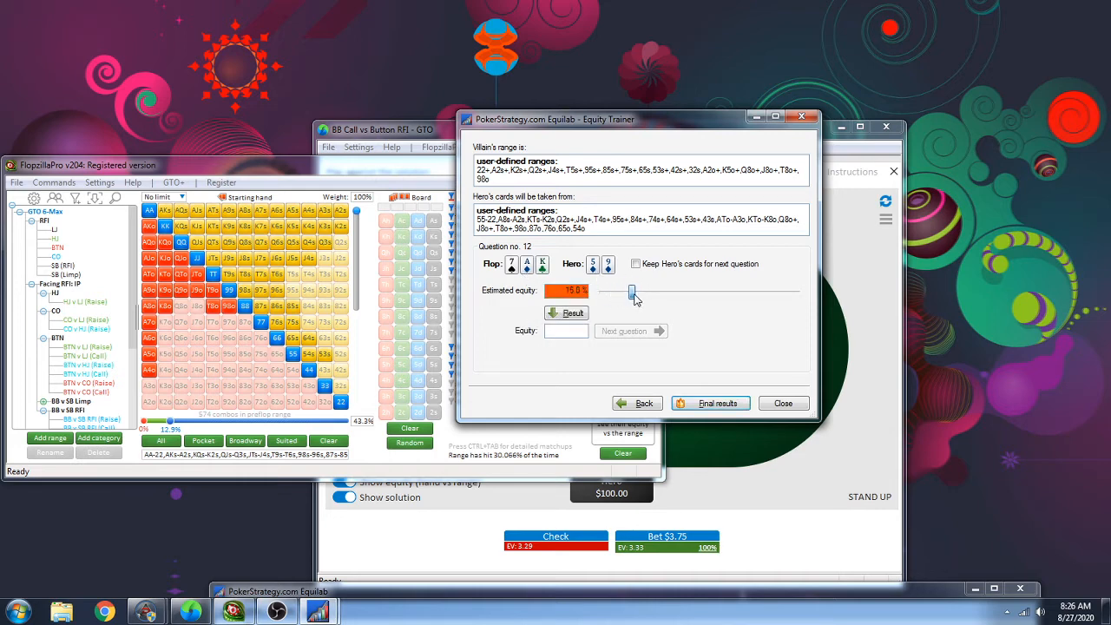
{"action": "left_click", "coordinate": [572, 314]}
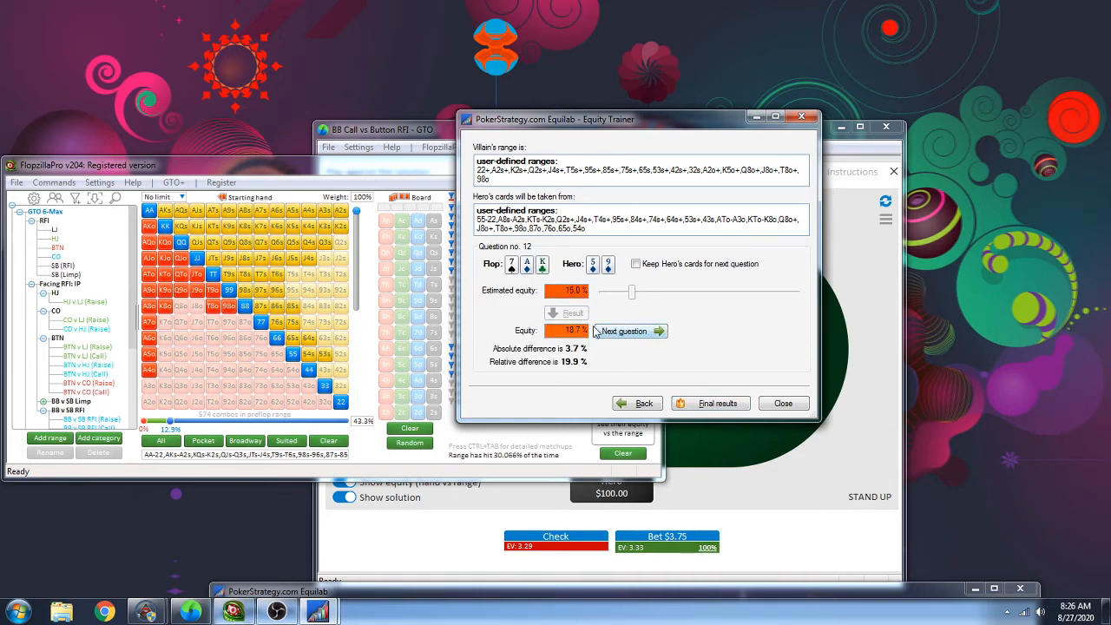
{"action": "left_click", "coordinate": [596, 332]}
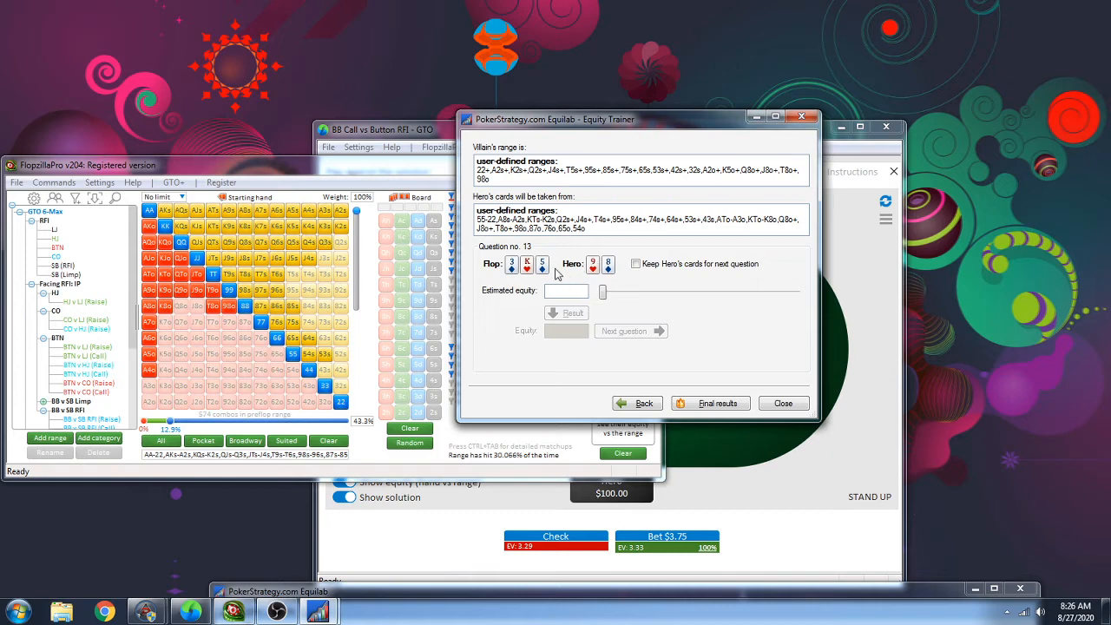
Answer question 13 with a low equity estimate and question 14 with 61.0%, checking each result before advancing
{"action": "left_click_drag", "start_coordinate": [605, 294], "coordinate": [635, 295]}
{"action": "left_click", "coordinate": [568, 312]}
{"action": "left_click", "coordinate": [620, 330]}
{"action": "left_click_drag", "start_coordinate": [608, 295], "coordinate": [628, 295]}
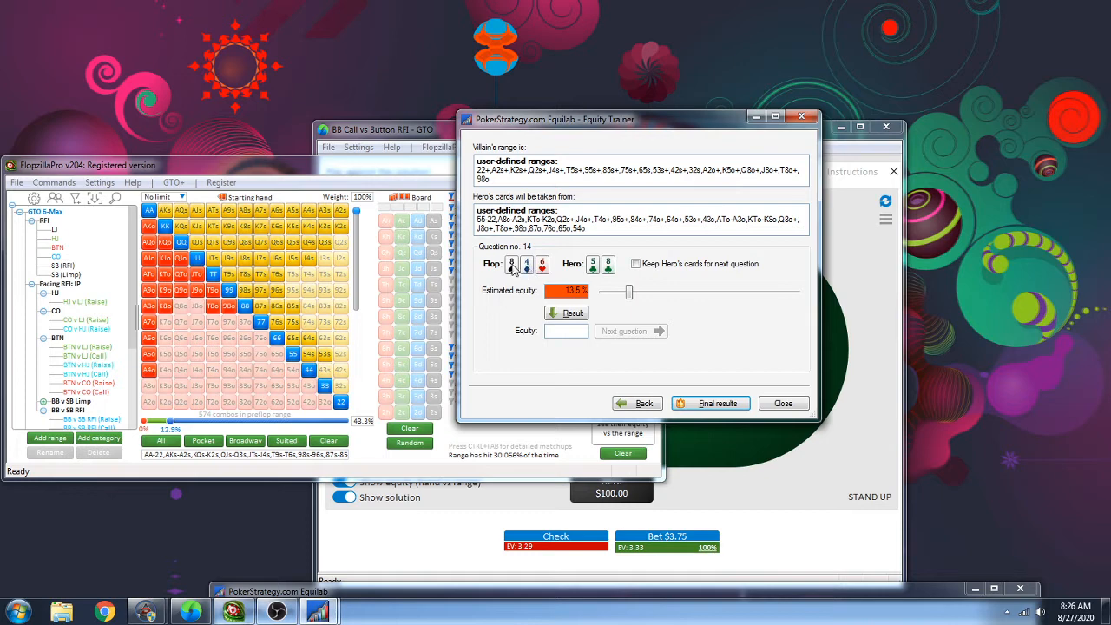
{"action": "left_click_drag", "start_coordinate": [632, 300], "coordinate": [642, 299]}
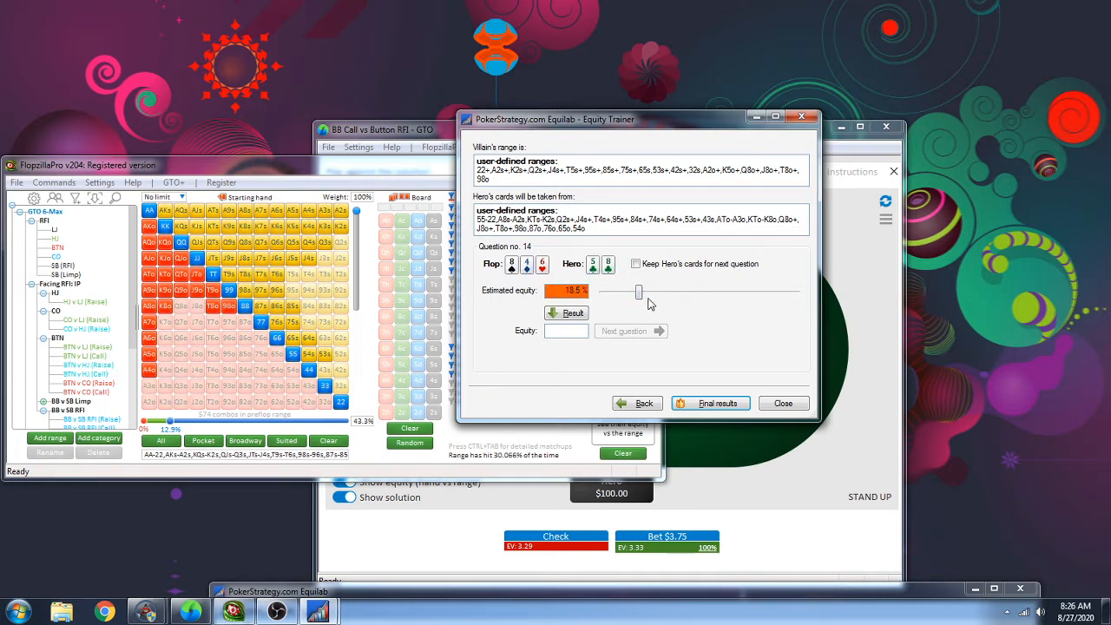
{"action": "left_click_drag", "start_coordinate": [640, 295], "coordinate": [724, 302]}
{"action": "left_click", "coordinate": [573, 314]}
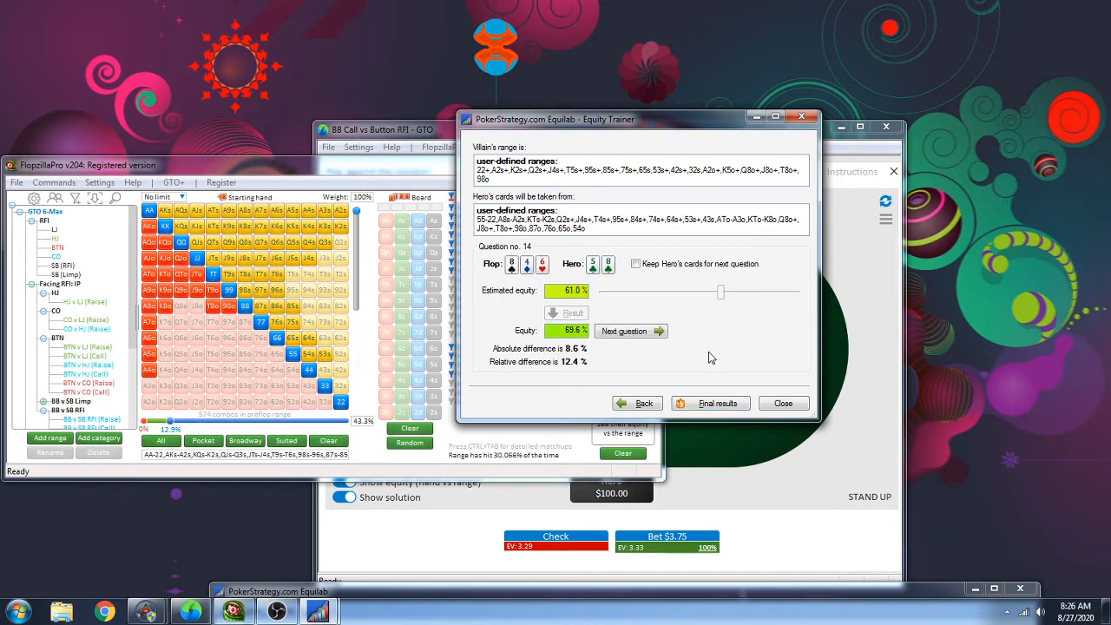
{"action": "left_click", "coordinate": [624, 333]}
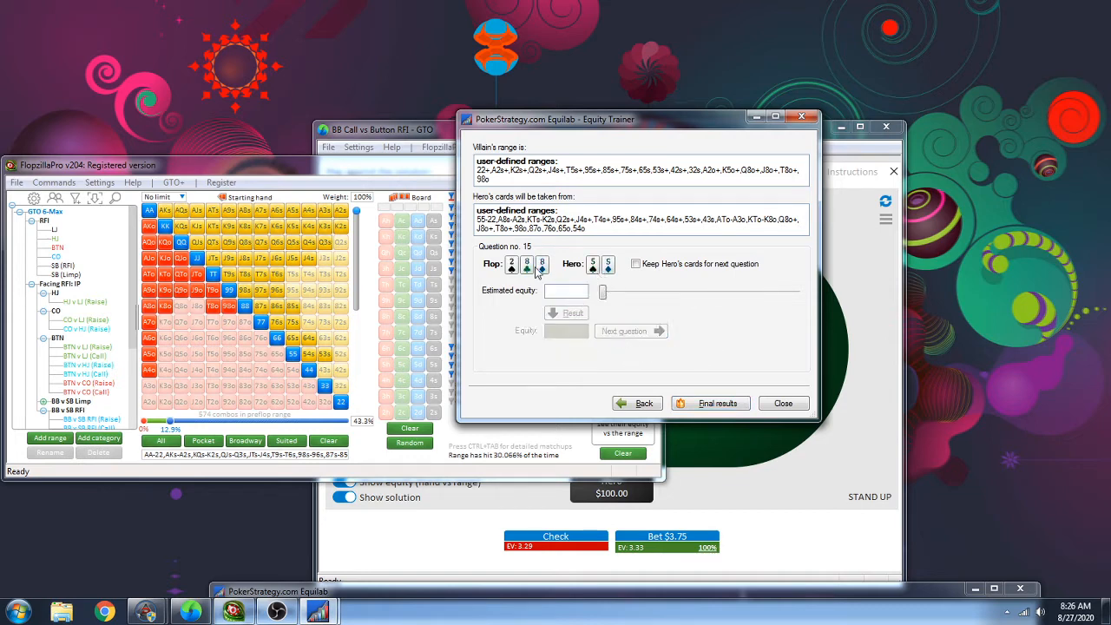
Answer questions 15 and 16 with estimated equities of 64.0% and 68.0%, checking each result before advancing
{"action": "left_click_drag", "start_coordinate": [604, 296], "coordinate": [729, 298]}
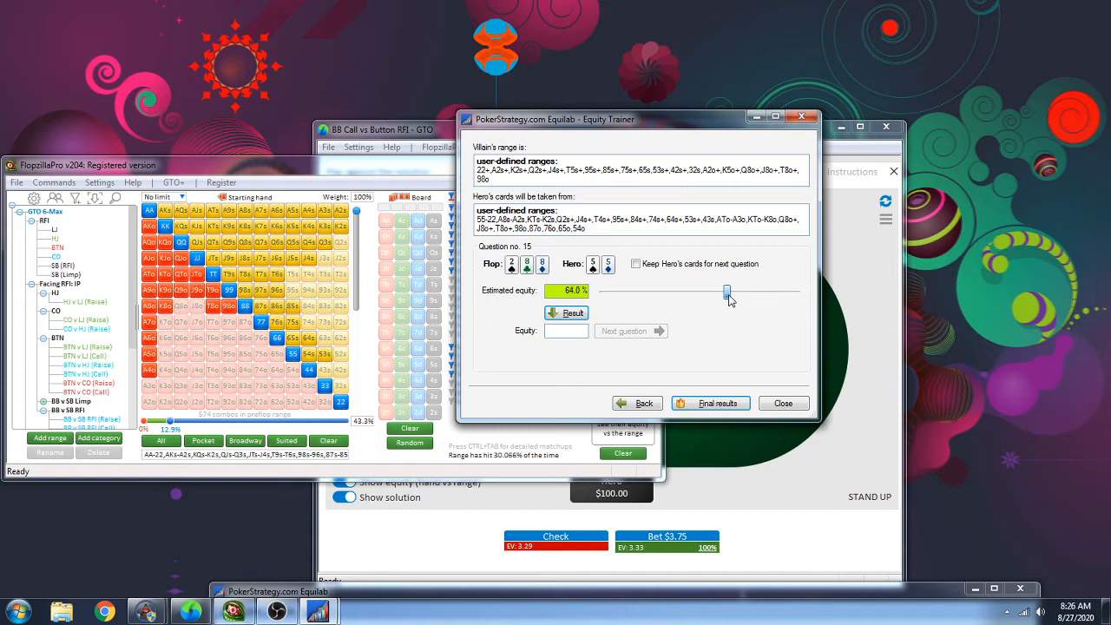
{"action": "left_click", "coordinate": [568, 312]}
{"action": "left_click", "coordinate": [634, 335]}
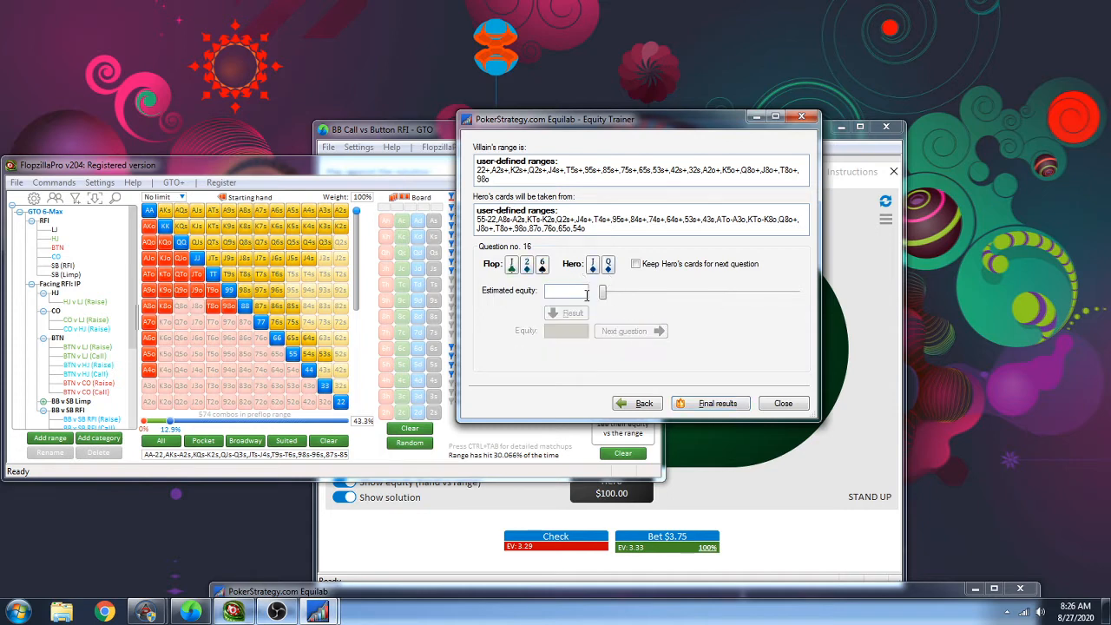
{"action": "left_click_drag", "start_coordinate": [609, 291], "coordinate": [738, 297]}
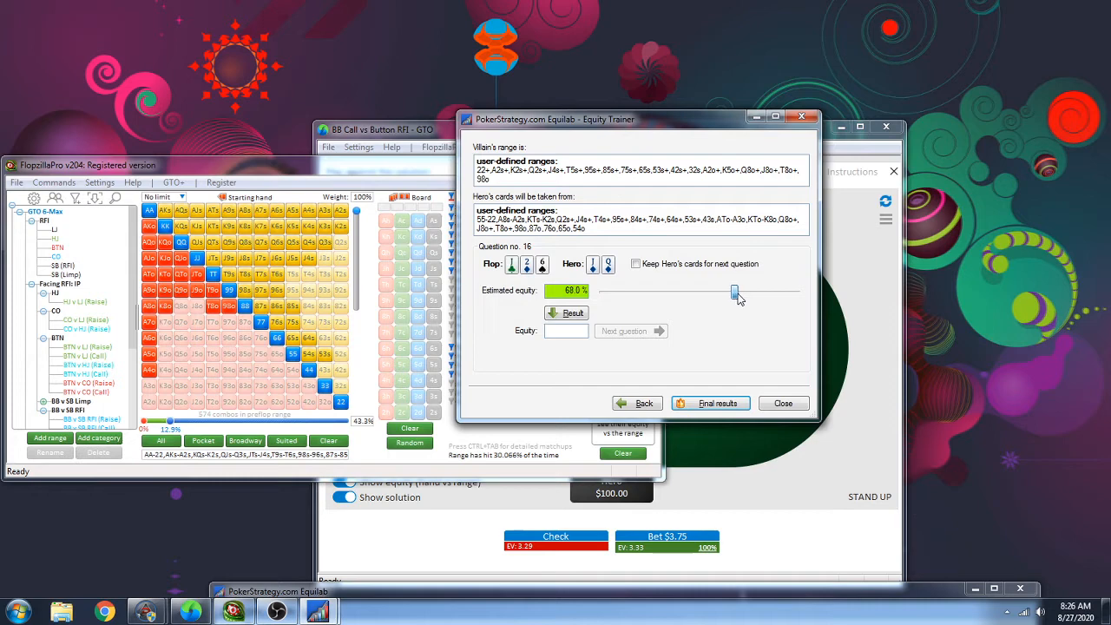
{"action": "left_click", "coordinate": [579, 312]}
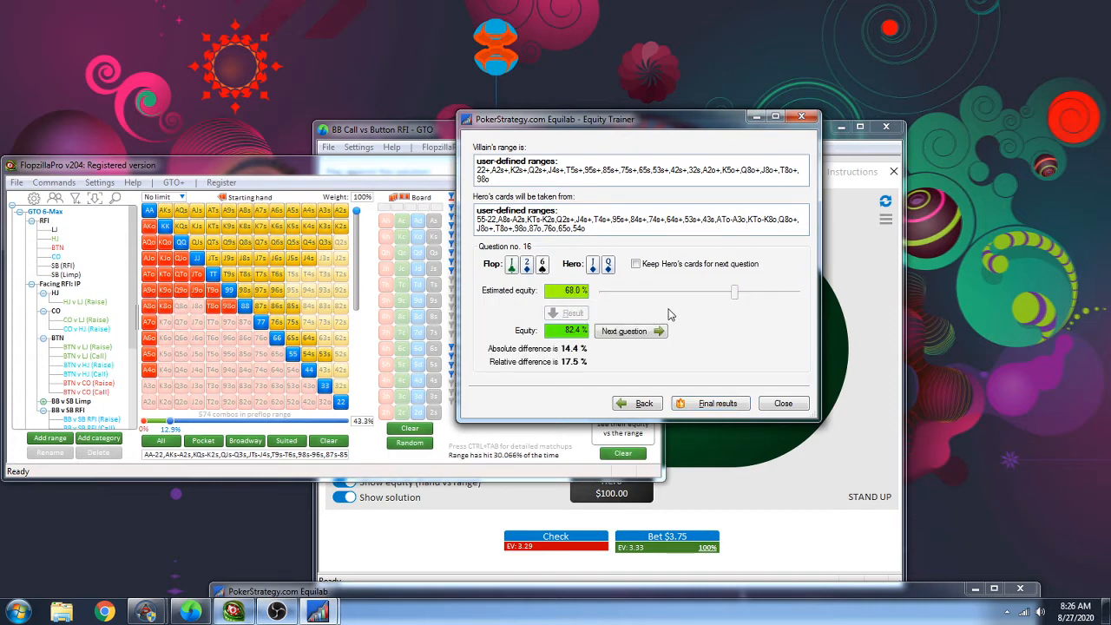
{"action": "left_click", "coordinate": [633, 334]}
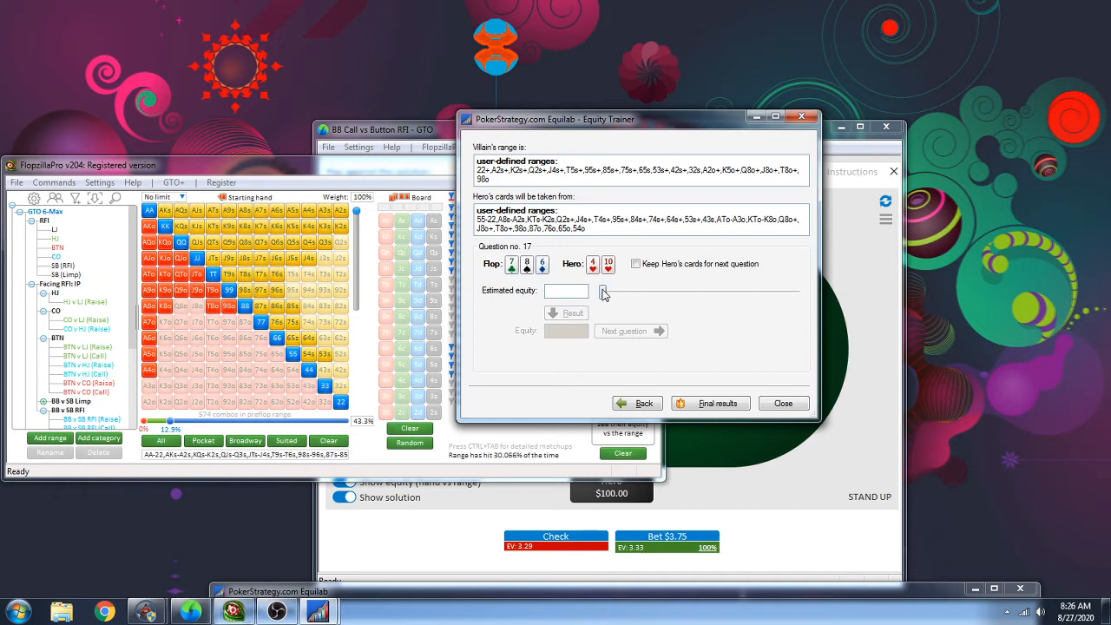
Answer questions 17 and 18 with estimated equities of 22.5% and 50.0%, checking each result before advancing
{"action": "left_click_drag", "start_coordinate": [604, 295], "coordinate": [646, 295]}
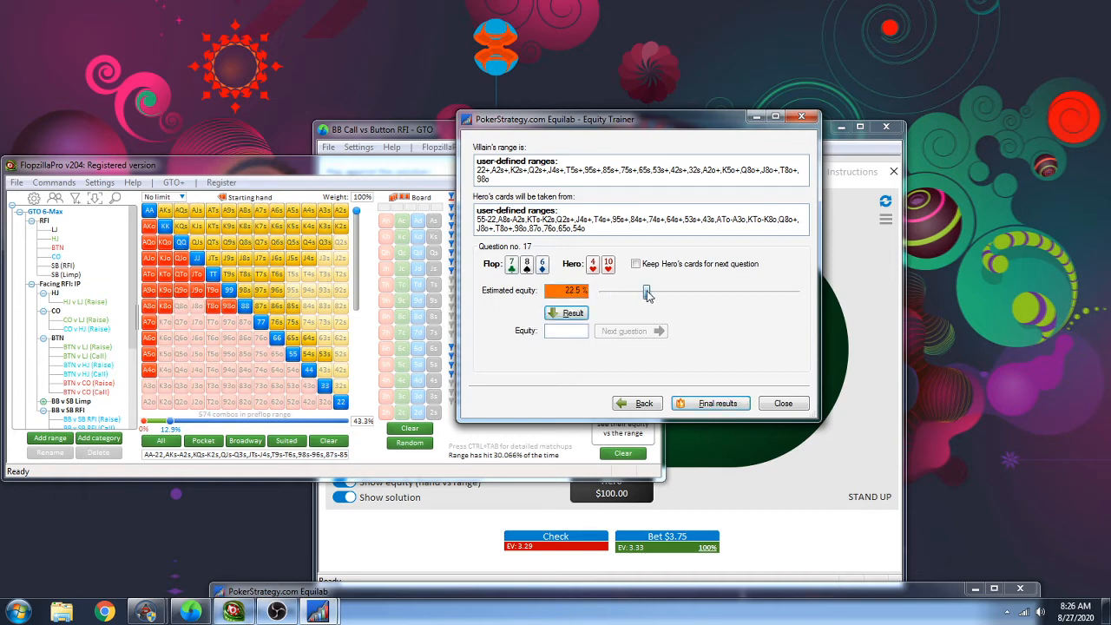
{"action": "left_click", "coordinate": [571, 313]}
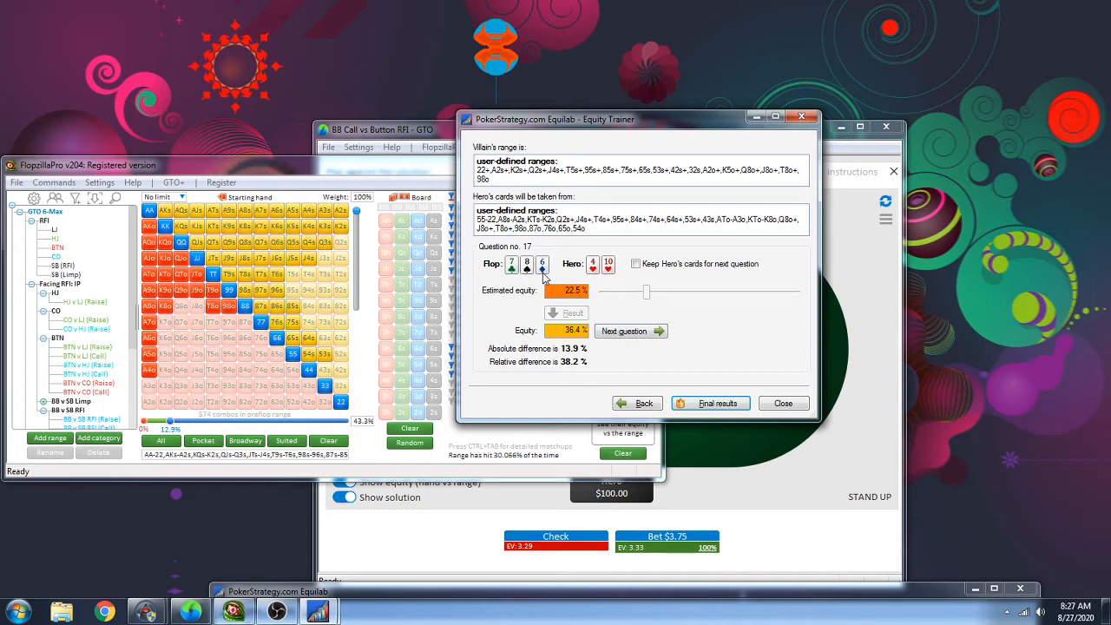
{"action": "left_click", "coordinate": [628, 333]}
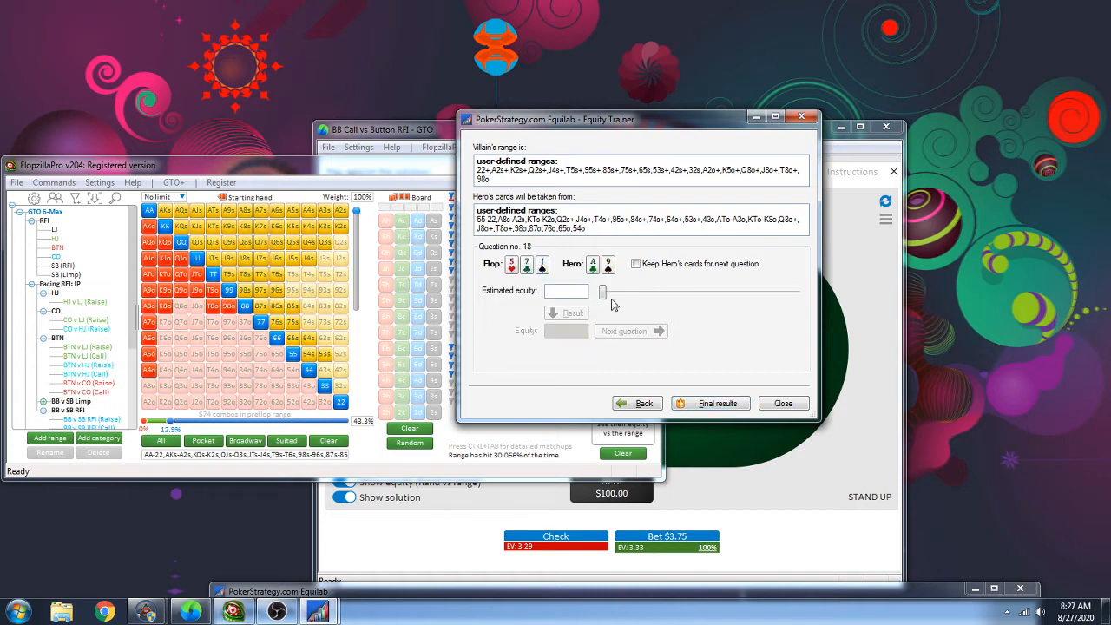
{"action": "left_click", "coordinate": [700, 294]}
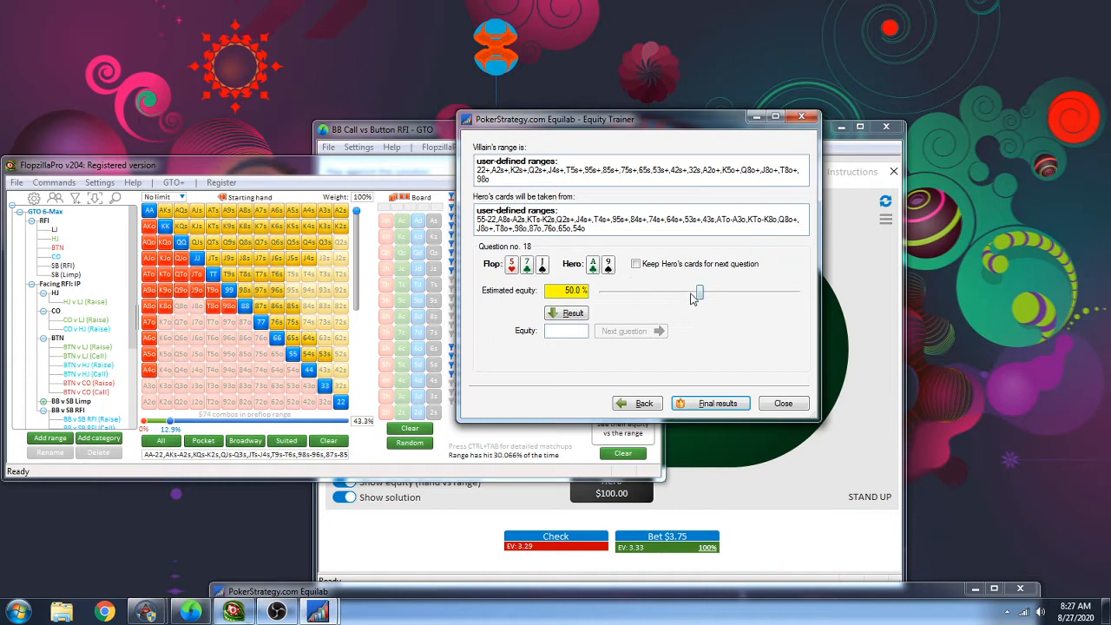
{"action": "left_click", "coordinate": [571, 313]}
{"action": "left_click", "coordinate": [627, 331]}
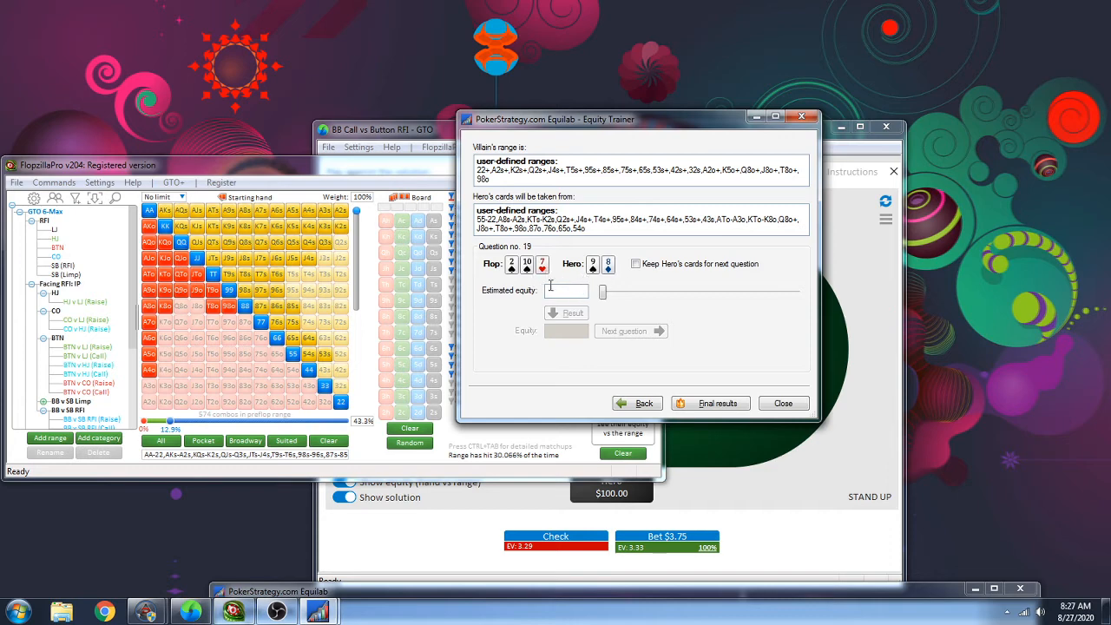
Answer questions 19 and 20 with estimated equities of 48.5% and 53.5%, checking each result before advancing
{"action": "left_click_drag", "start_coordinate": [605, 293], "coordinate": [696, 294]}
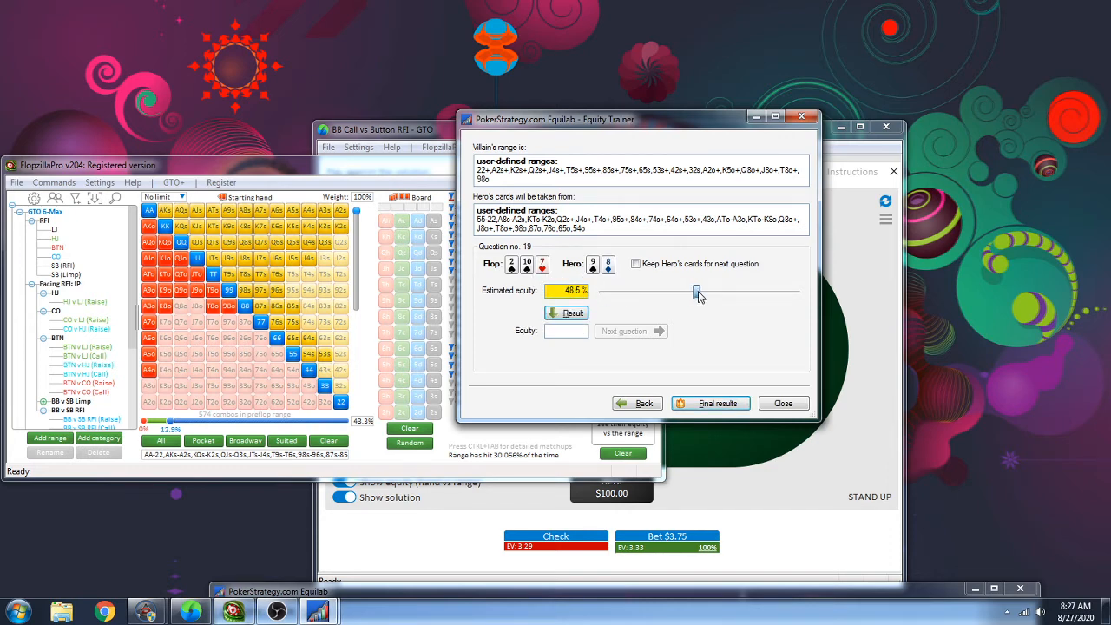
{"action": "left_click", "coordinate": [571, 313]}
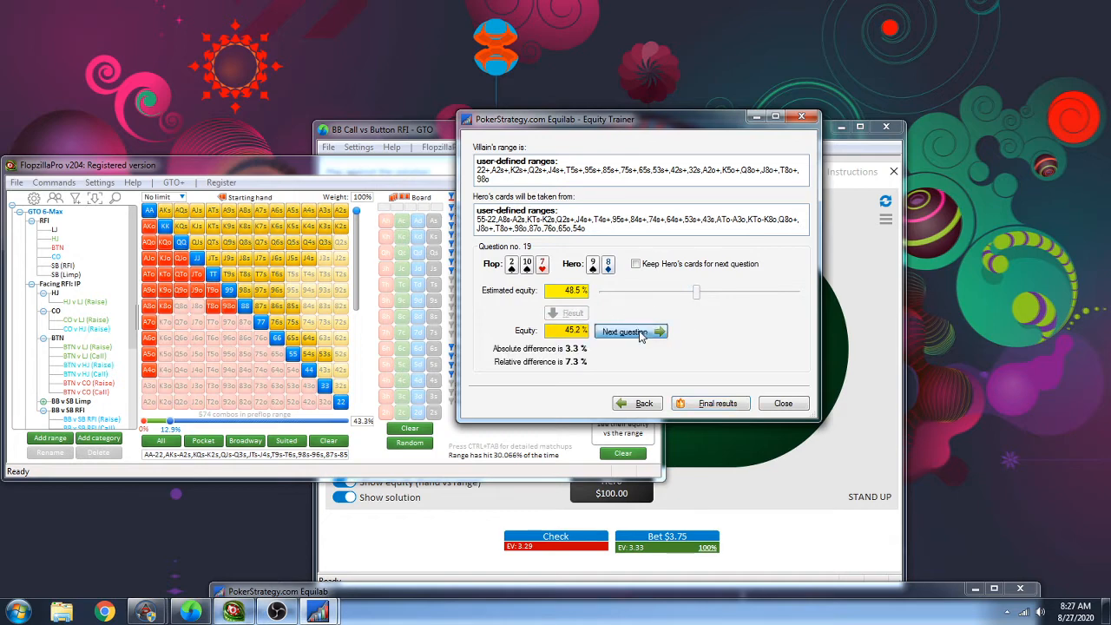
{"action": "left_click", "coordinate": [626, 331]}
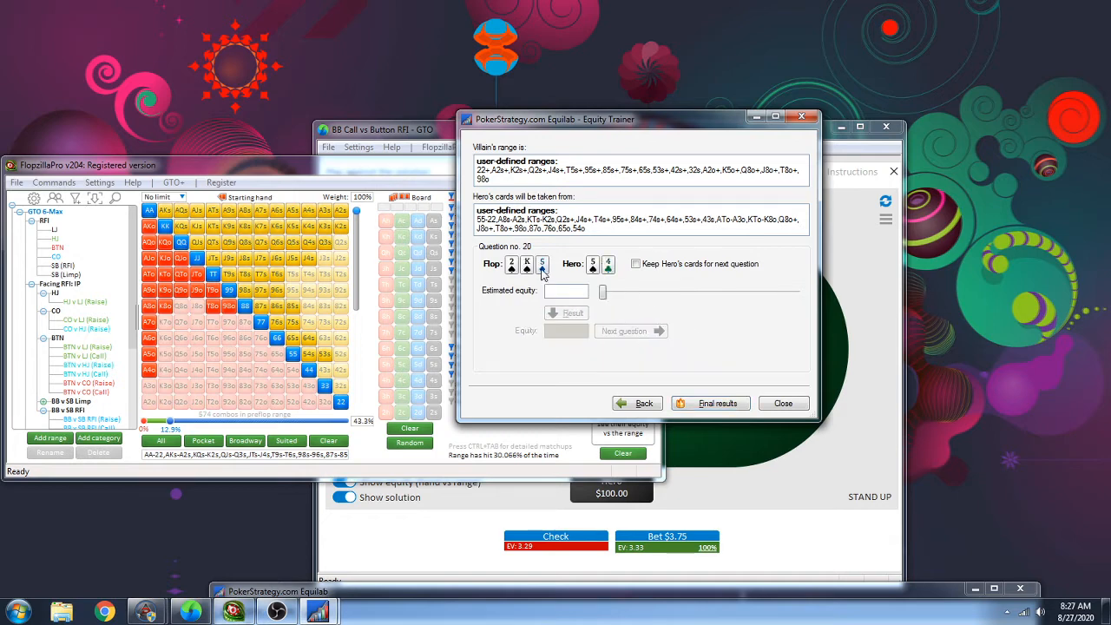
{"action": "left_click_drag", "start_coordinate": [613, 296], "coordinate": [707, 296]}
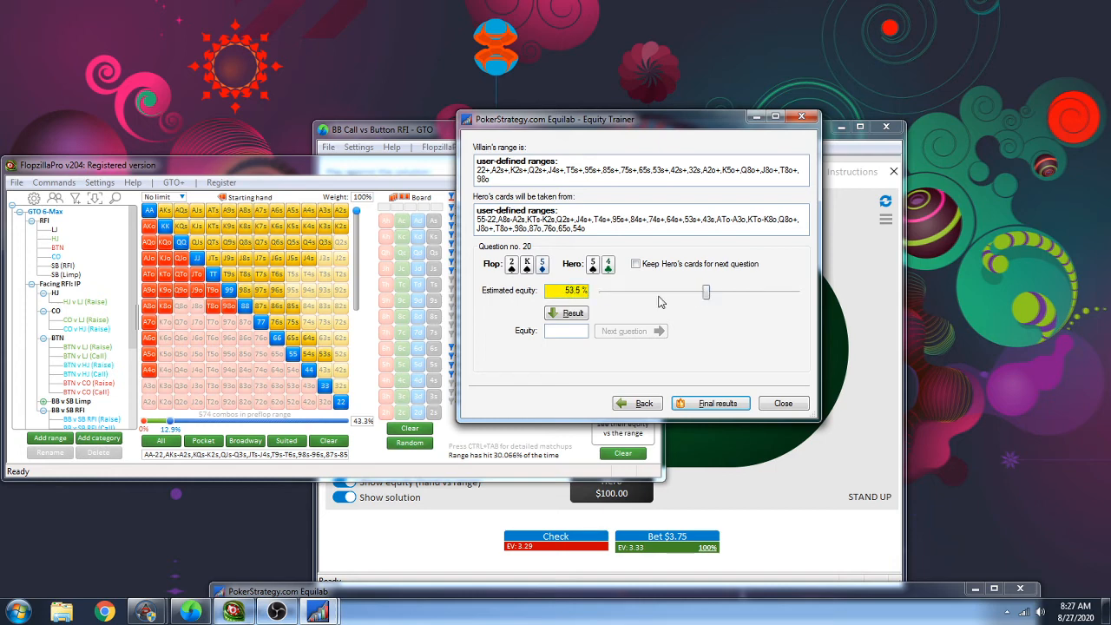
{"action": "left_click", "coordinate": [569, 313]}
{"action": "left_click", "coordinate": [637, 332]}
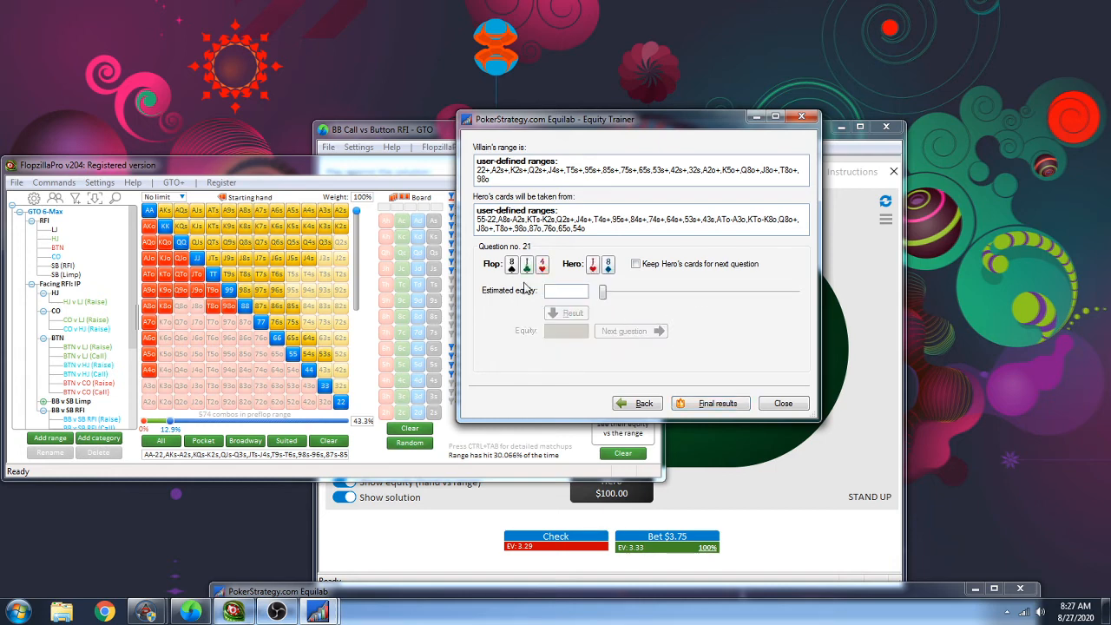
Answer questions 21 and 22 with estimated equities of 85.0% and 43.5%, checking each result before advancing
{"action": "left_click", "coordinate": [605, 296]}
{"action": "left_click_drag", "start_coordinate": [604, 296], "coordinate": [767, 297]}
{"action": "left_click", "coordinate": [574, 312]}
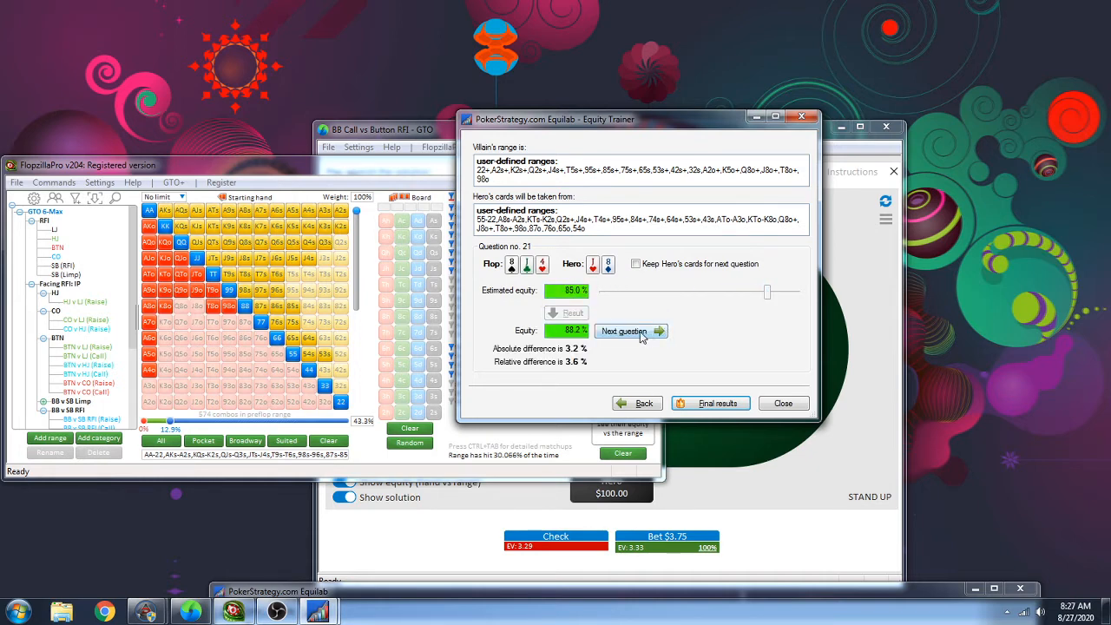
{"action": "left_click", "coordinate": [640, 332]}
{"action": "left_click_drag", "start_coordinate": [602, 292], "coordinate": [686, 296]}
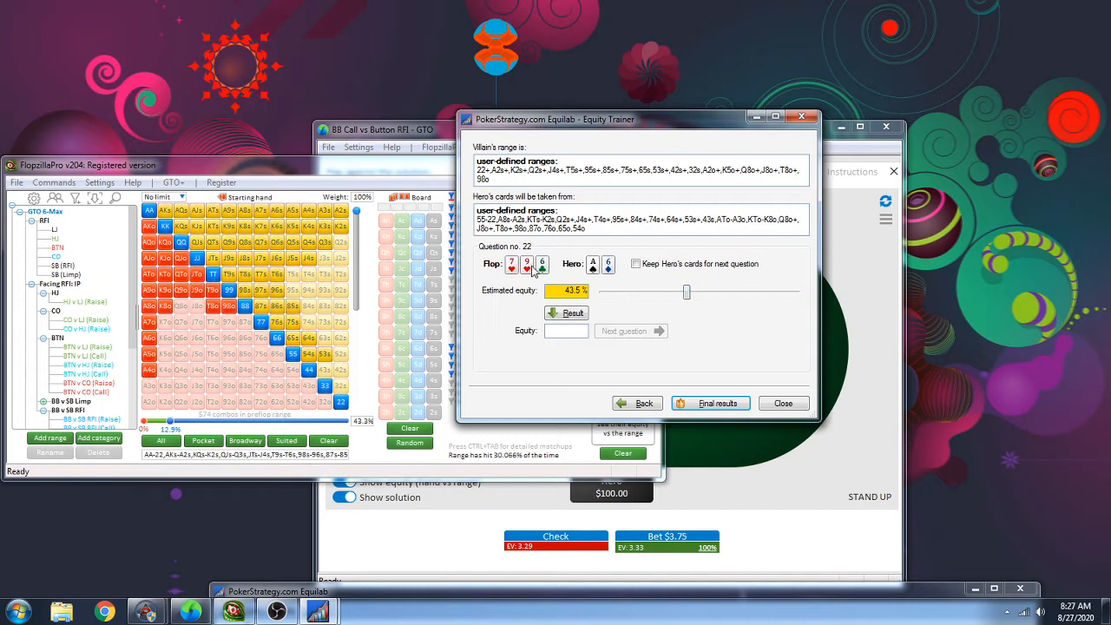
{"action": "left_click", "coordinate": [568, 314]}
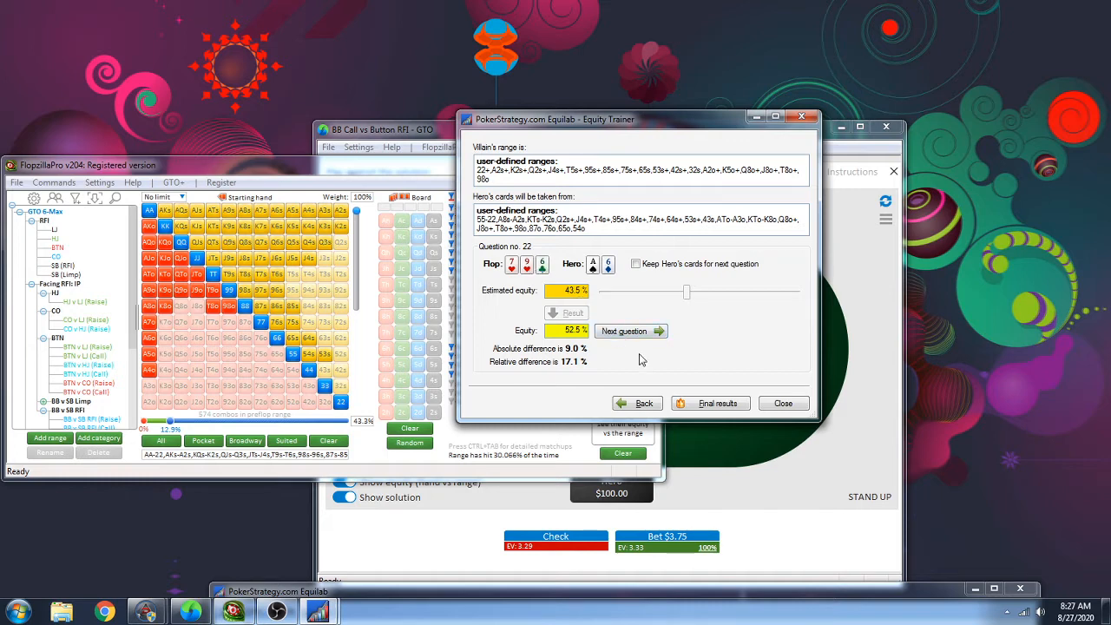
{"action": "left_click", "coordinate": [621, 333]}
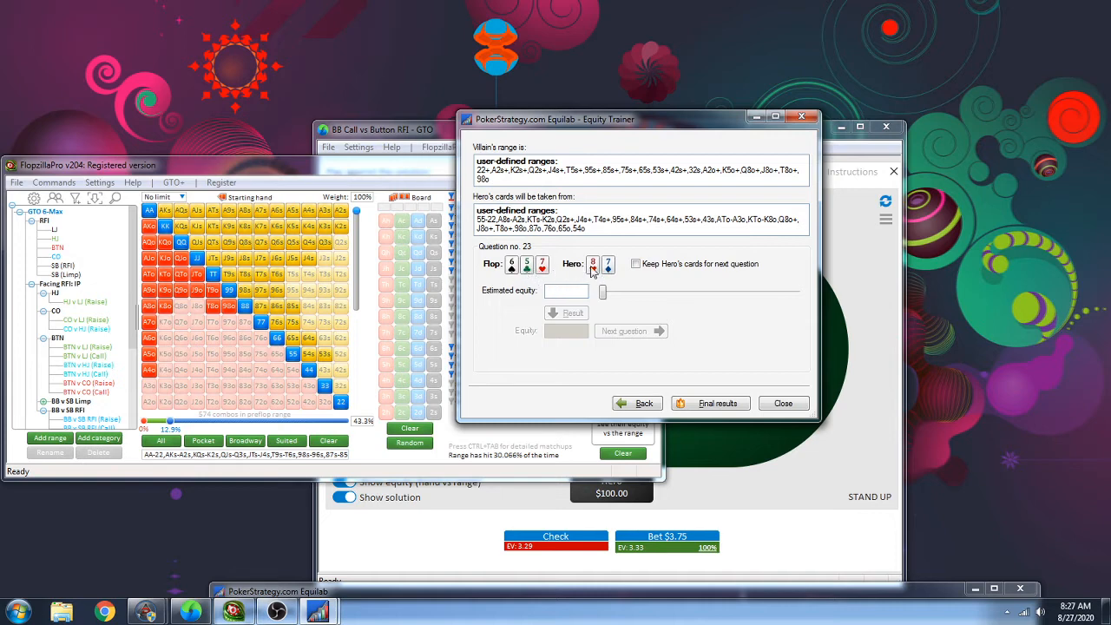
Estimate the equity in question 23 at 60.5%, check the result and go on to question 24
{"action": "left_click_drag", "start_coordinate": [608, 295], "coordinate": [720, 295]}
{"action": "key", "text": "Return"}
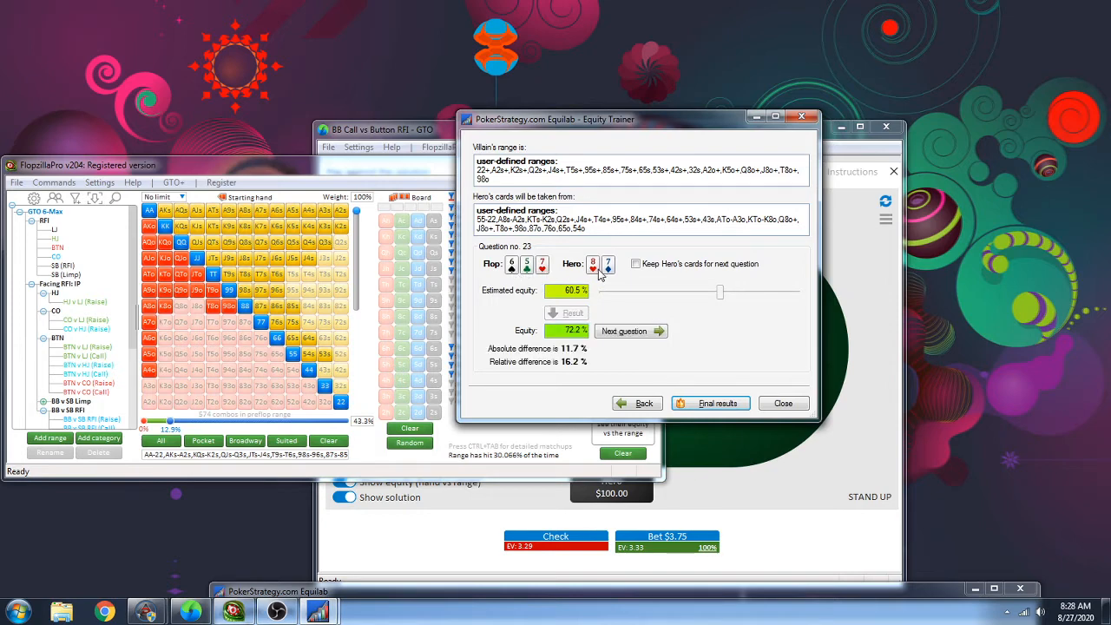
{"action": "left_click", "coordinate": [616, 332]}
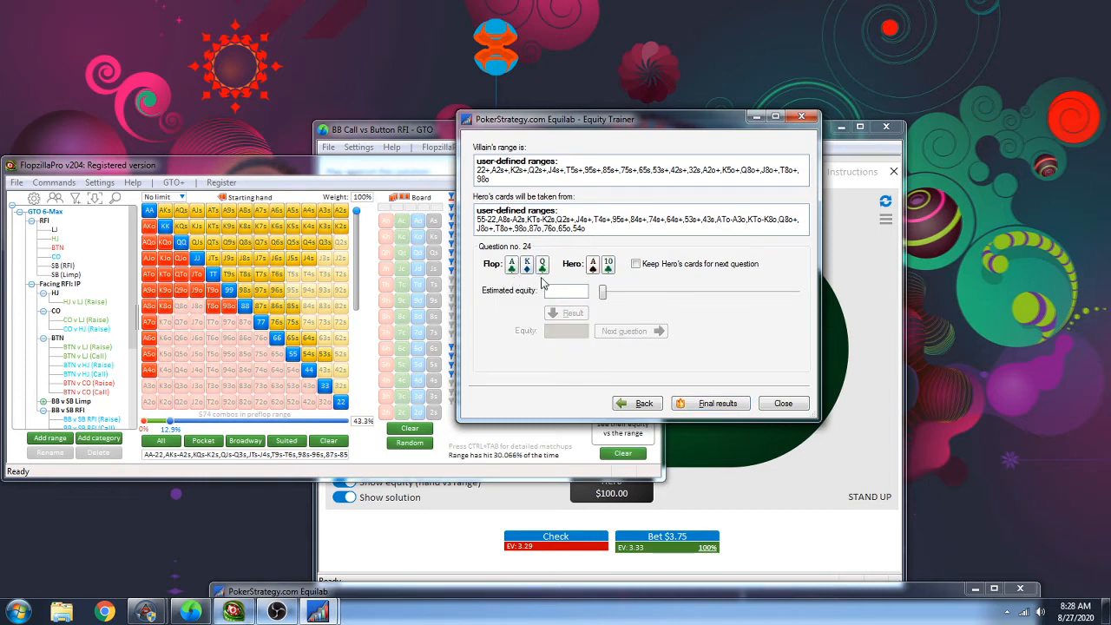
Answer questions 24 and 25 with estimated equities of 65.0% and 62.5%, checking each result before advancing
{"action": "left_click_drag", "start_coordinate": [603, 295], "coordinate": [729, 308]}
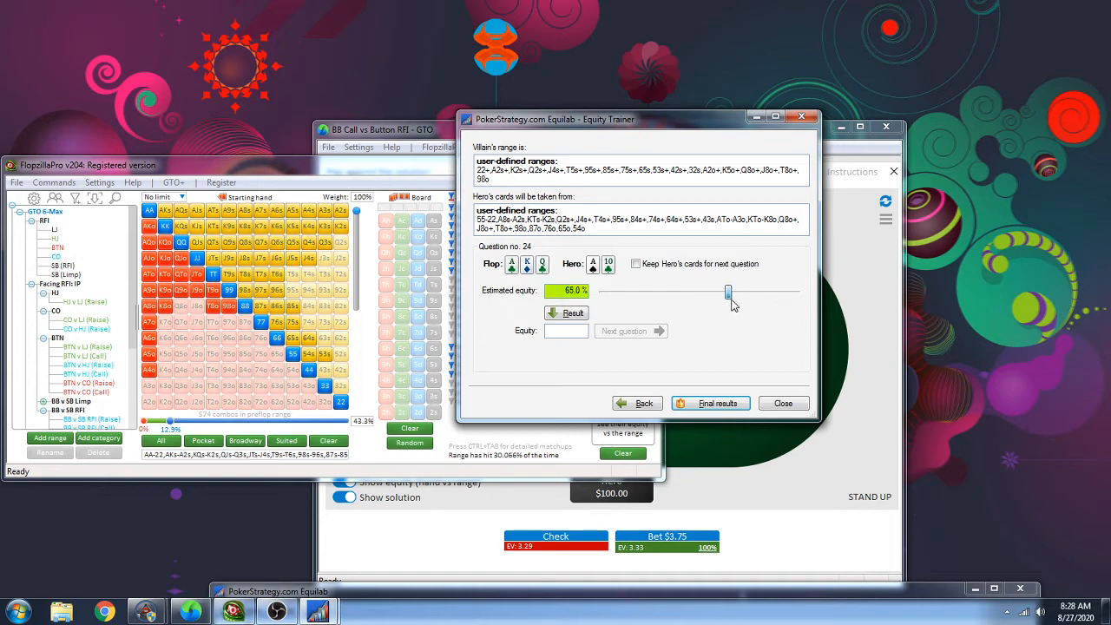
{"action": "left_click", "coordinate": [572, 313]}
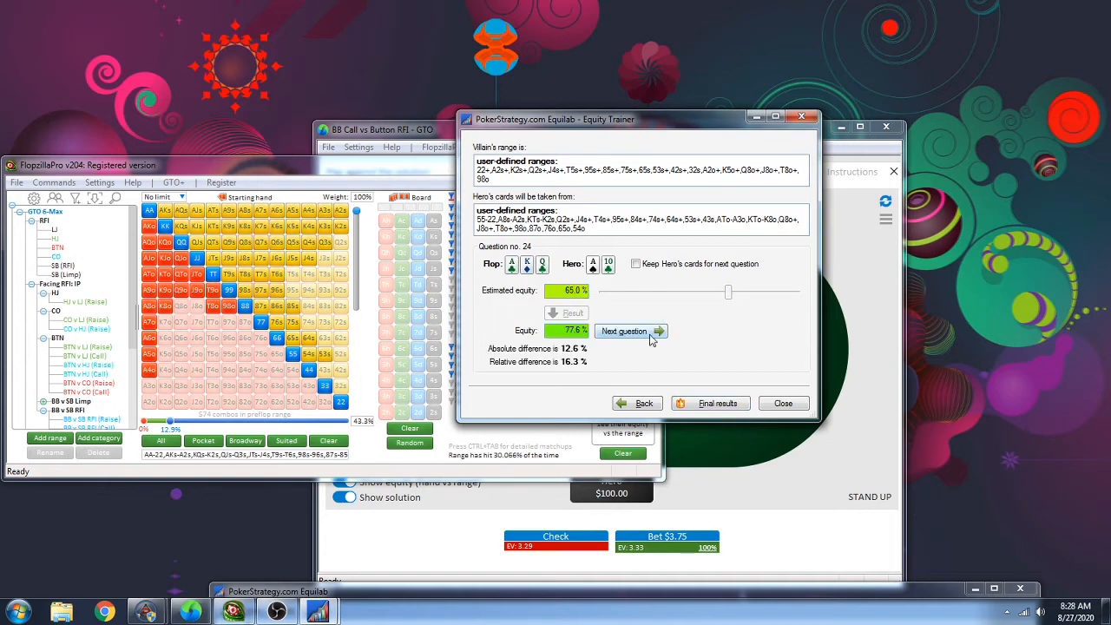
{"action": "left_click", "coordinate": [643, 335]}
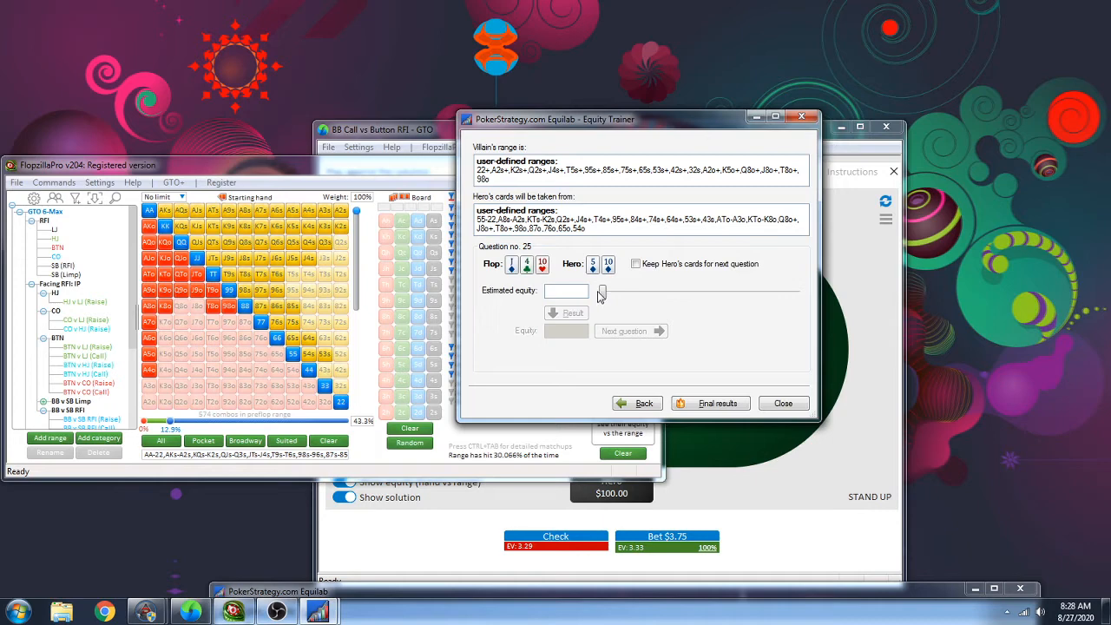
{"action": "left_click_drag", "start_coordinate": [603, 294], "coordinate": [724, 297]}
{"action": "left_click", "coordinate": [575, 316]}
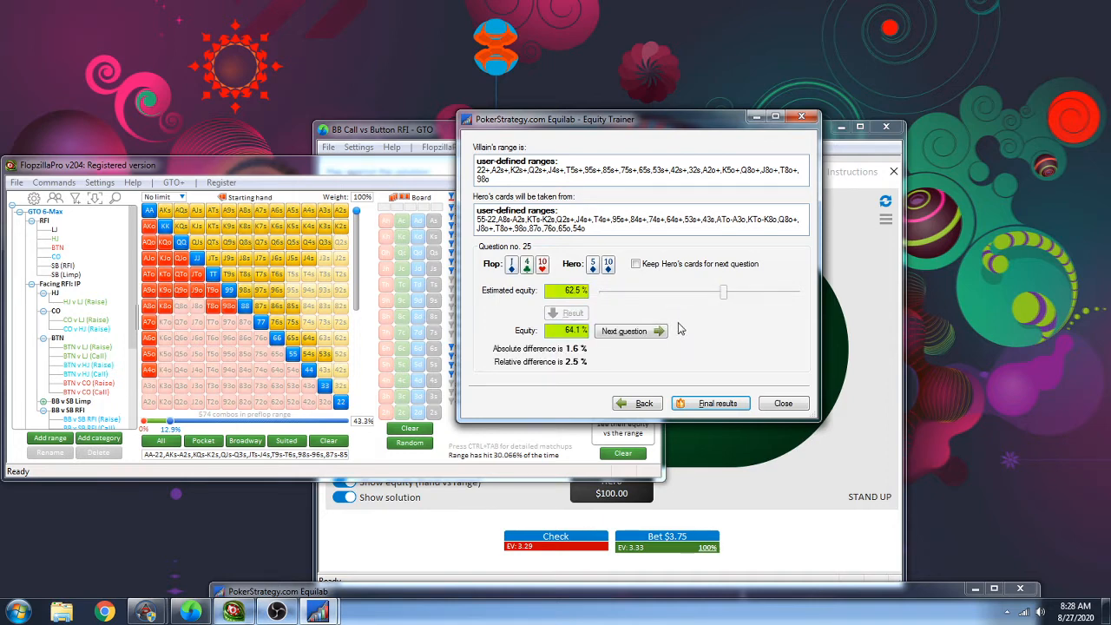
{"action": "left_click", "coordinate": [642, 334]}
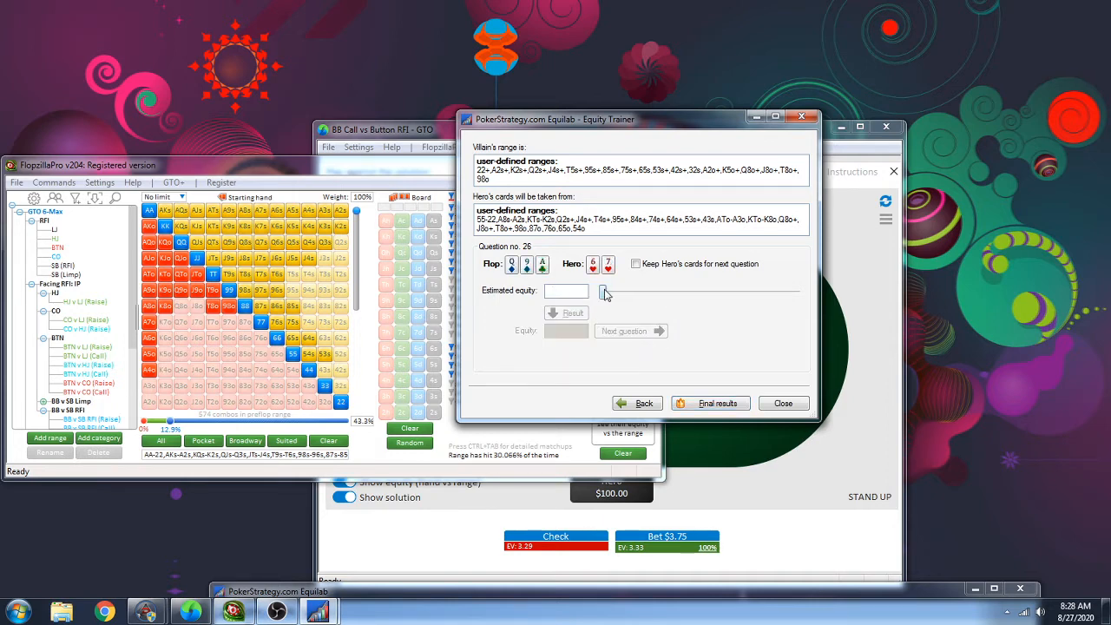
Answer questions 26 and 27 with estimated equities of 17.0% and 68.5%, checking each result before advancing
{"action": "left_click_drag", "start_coordinate": [605, 294], "coordinate": [636, 293]}
{"action": "key", "text": "Return"}
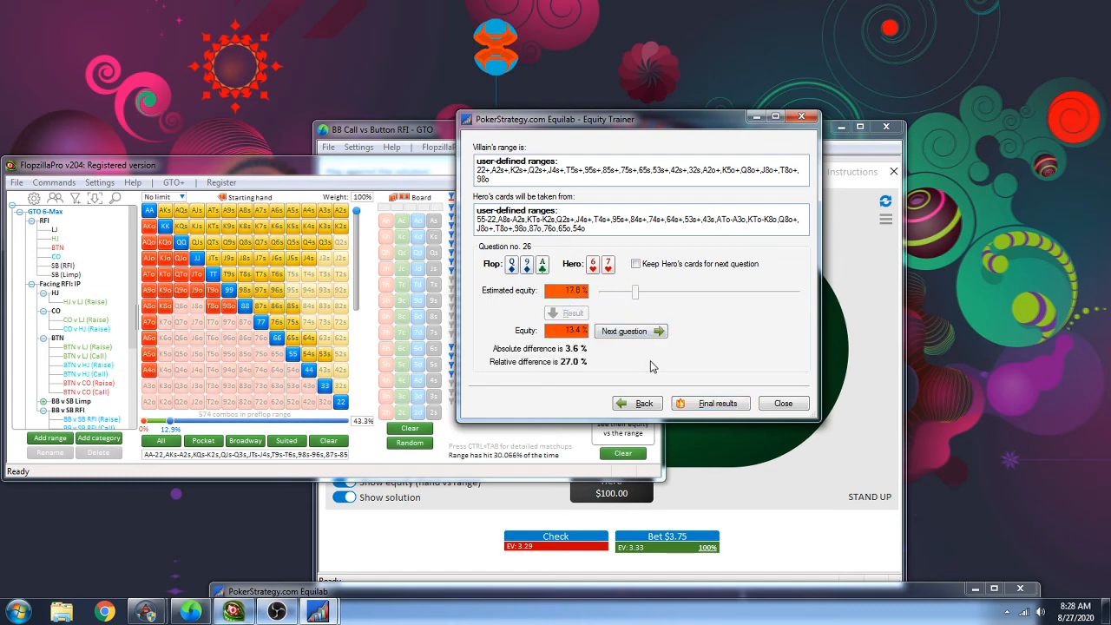
{"action": "left_click", "coordinate": [624, 332]}
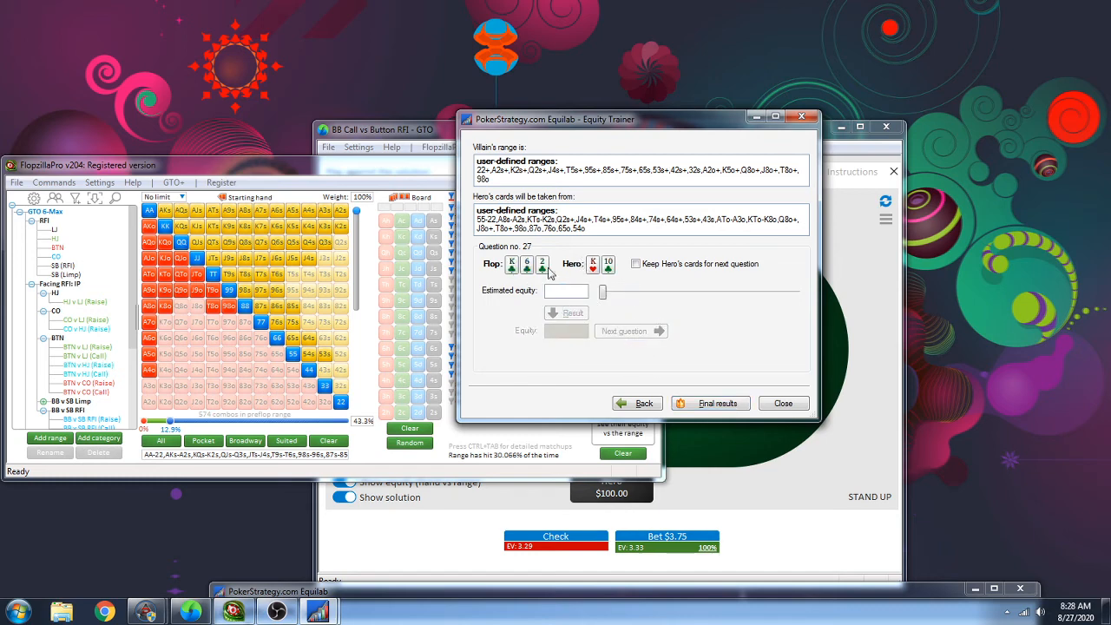
{"action": "left_click_drag", "start_coordinate": [603, 293], "coordinate": [718, 295]}
{"action": "left_click_drag", "start_coordinate": [723, 298], "coordinate": [736, 296]}
{"action": "left_click", "coordinate": [569, 314]}
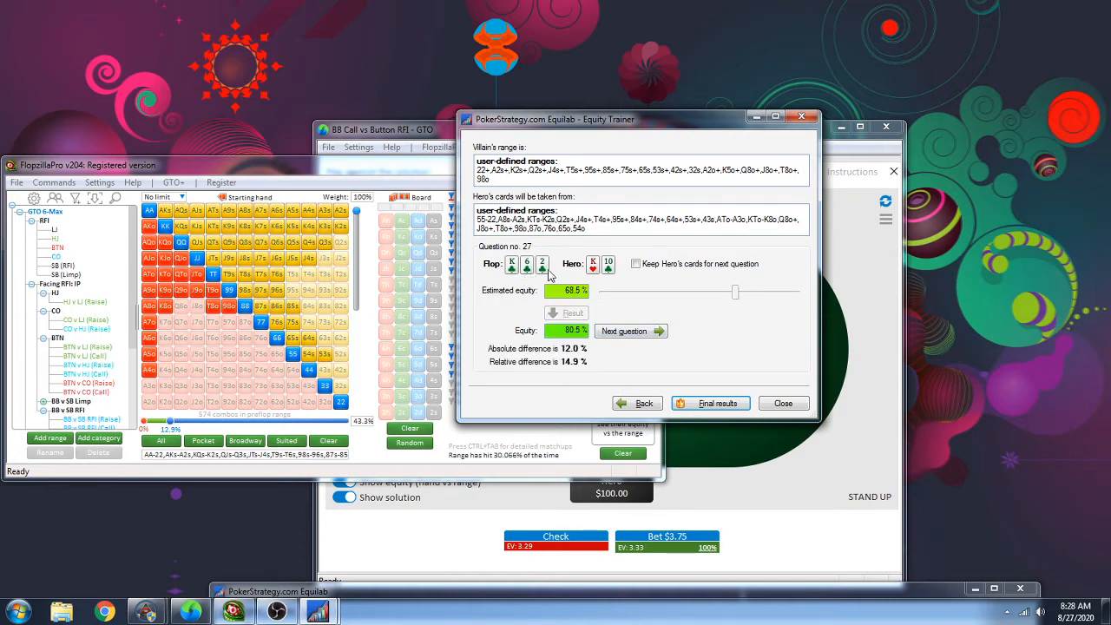
{"action": "left_click", "coordinate": [627, 332]}
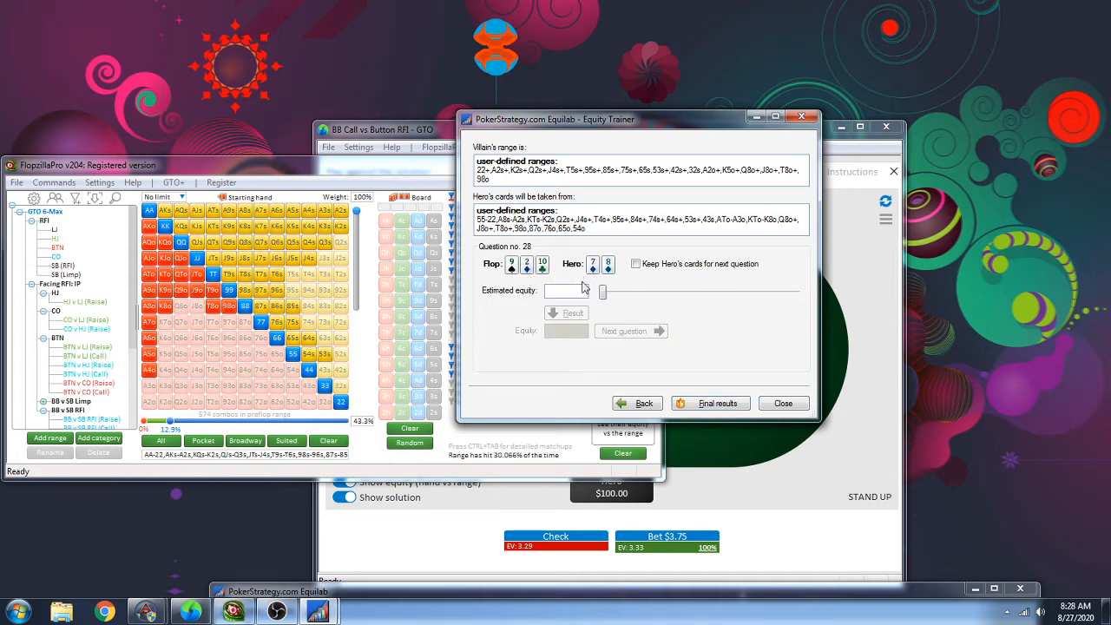
Answer questions 28 and 29 with estimated equities of 50.5% and 70.5%, checking each result before advancing
{"action": "left_click_drag", "start_coordinate": [603, 294], "coordinate": [702, 296]}
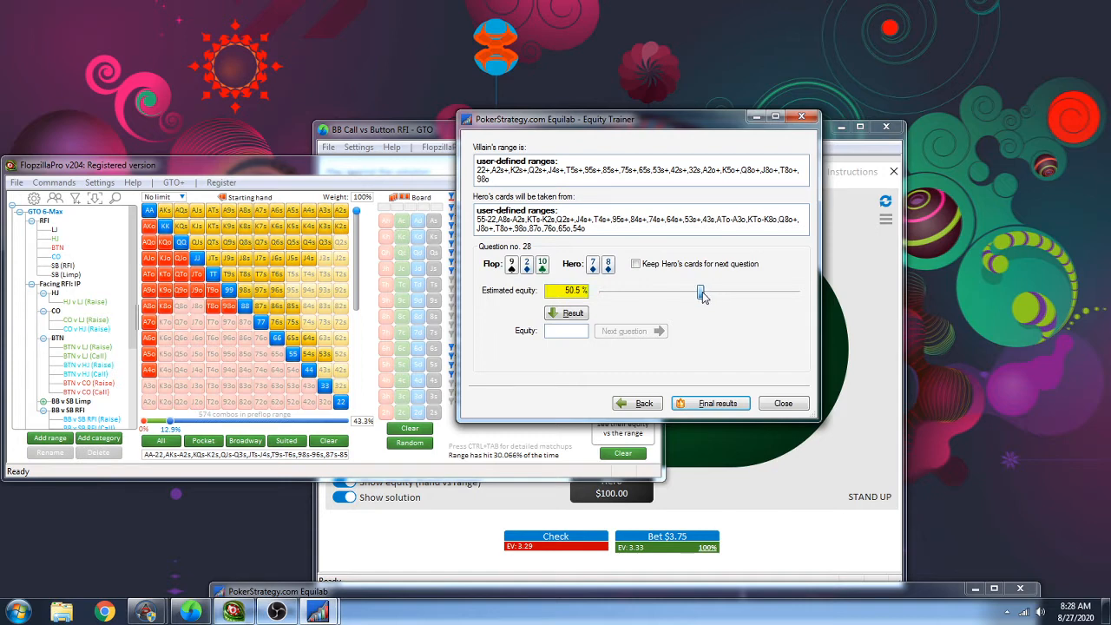
{"action": "left_click", "coordinate": [572, 317]}
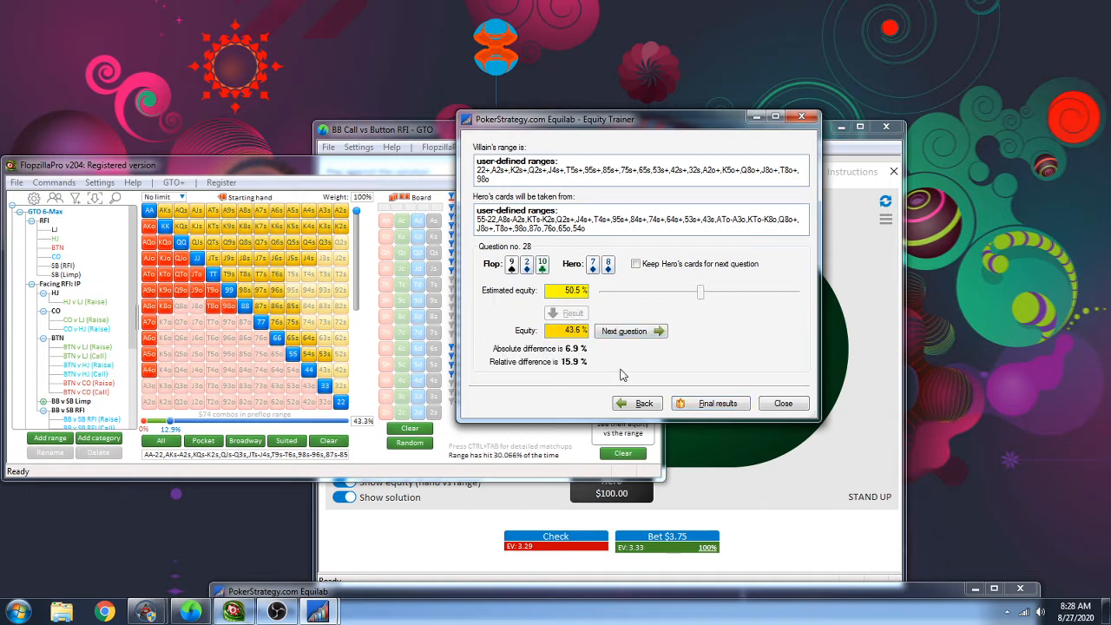
{"action": "left_click", "coordinate": [616, 335]}
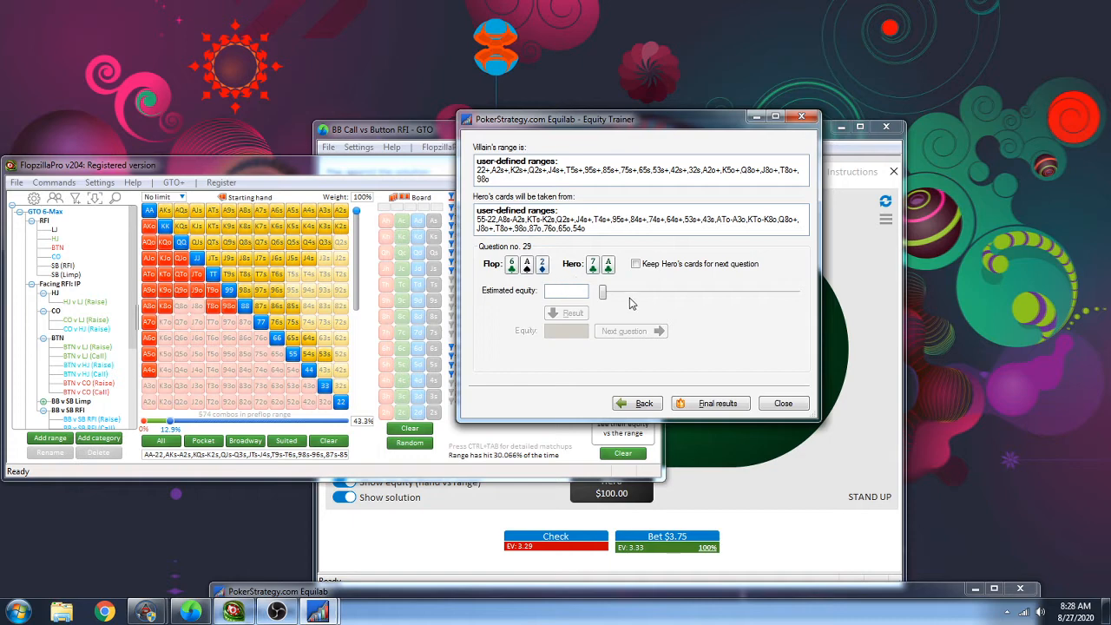
{"action": "left_click_drag", "start_coordinate": [605, 294], "coordinate": [737, 293]}
{"action": "left_click", "coordinate": [566, 313]}
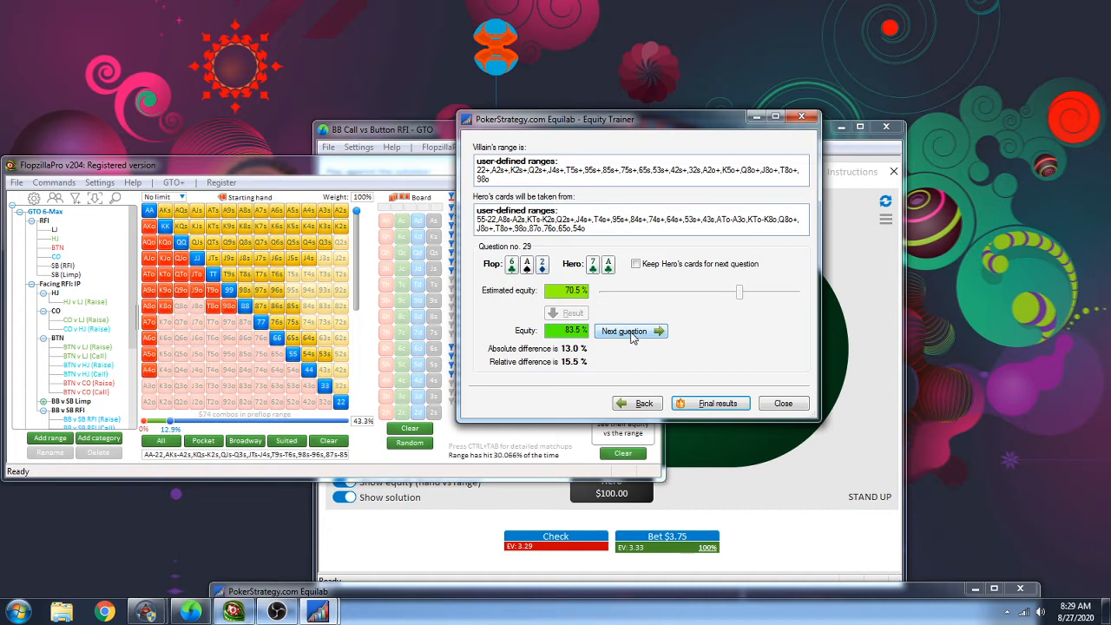
{"action": "left_click", "coordinate": [632, 334]}
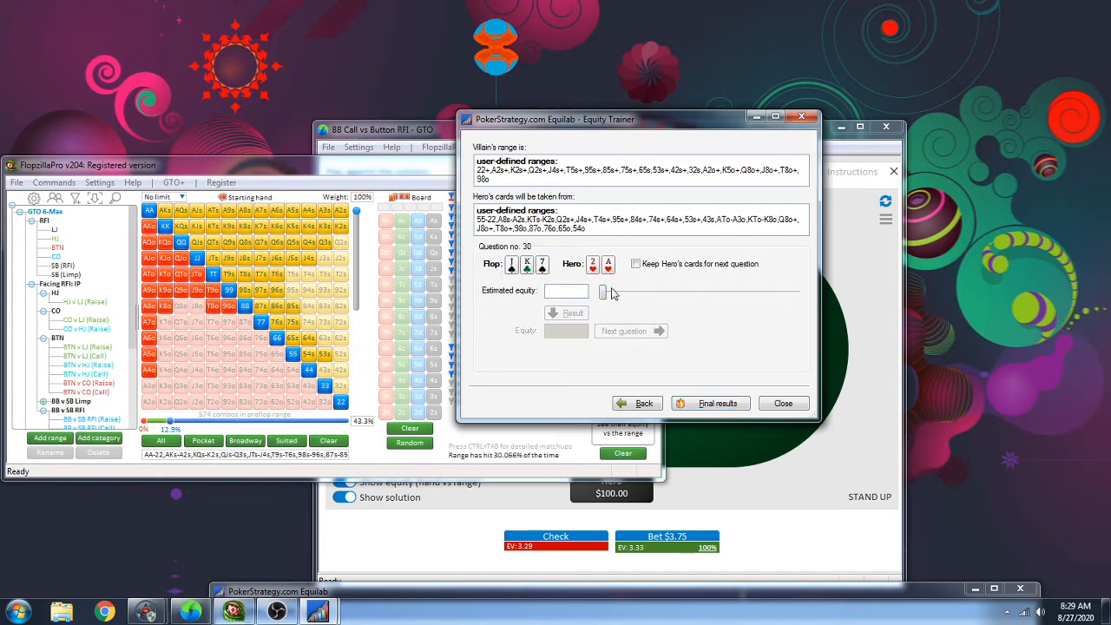
Answer questions 30 and 31 with estimated equities of 42.5% and 54.0%, checking each result before advancing
{"action": "left_click_drag", "start_coordinate": [597, 290], "coordinate": [686, 297]}
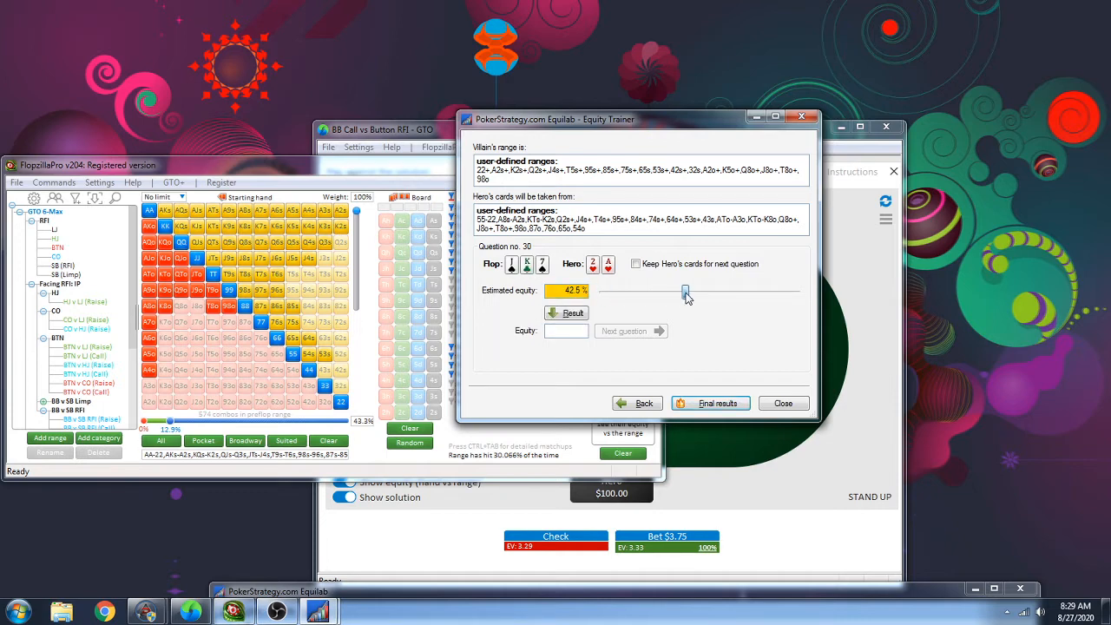
{"action": "left_click", "coordinate": [574, 314]}
{"action": "left_click", "coordinate": [618, 334]}
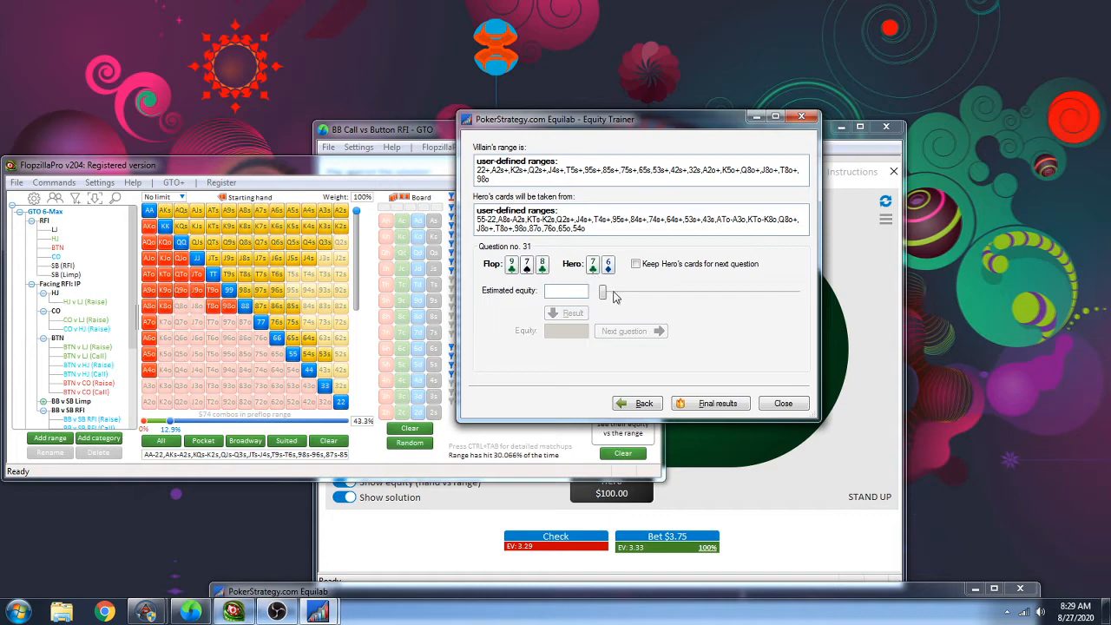
{"action": "left_click_drag", "start_coordinate": [611, 296], "coordinate": [710, 295]}
{"action": "left_click", "coordinate": [572, 313]}
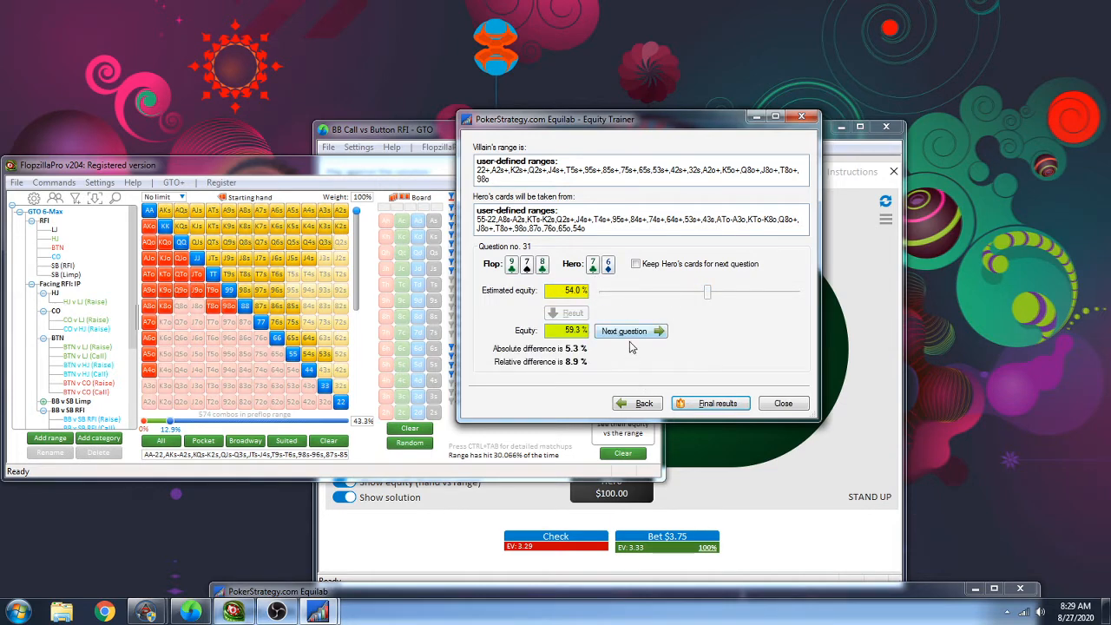
{"action": "left_click", "coordinate": [631, 331]}
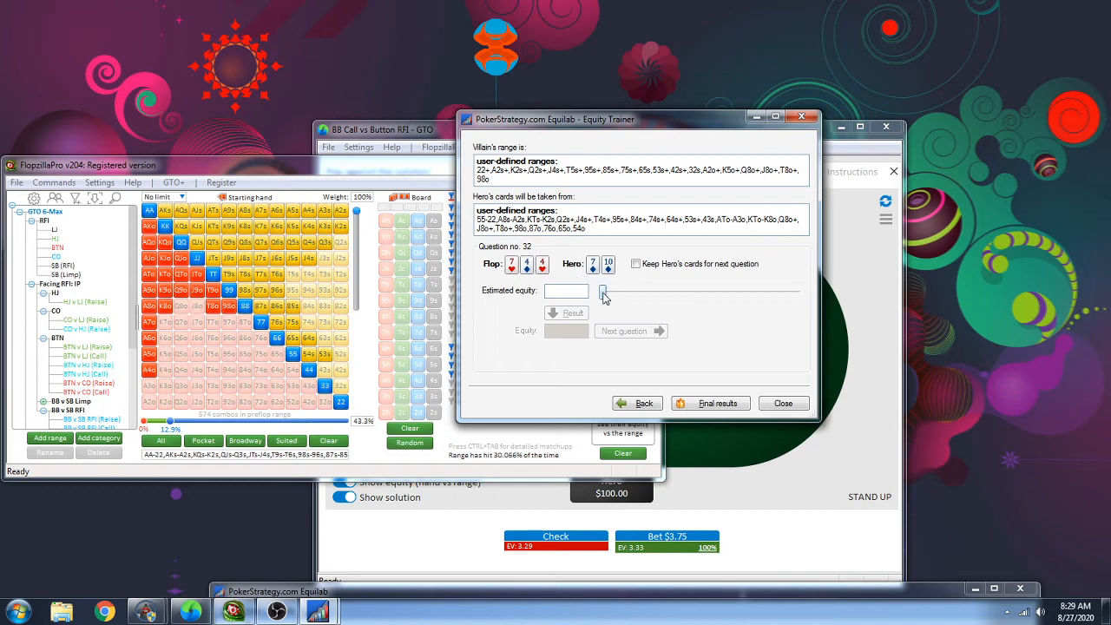
Estimate the equity in question 32 at 69.0%, check the result, and set a first estimate of 24.0% for question 33
{"action": "left_click_drag", "start_coordinate": [605, 297], "coordinate": [737, 295]}
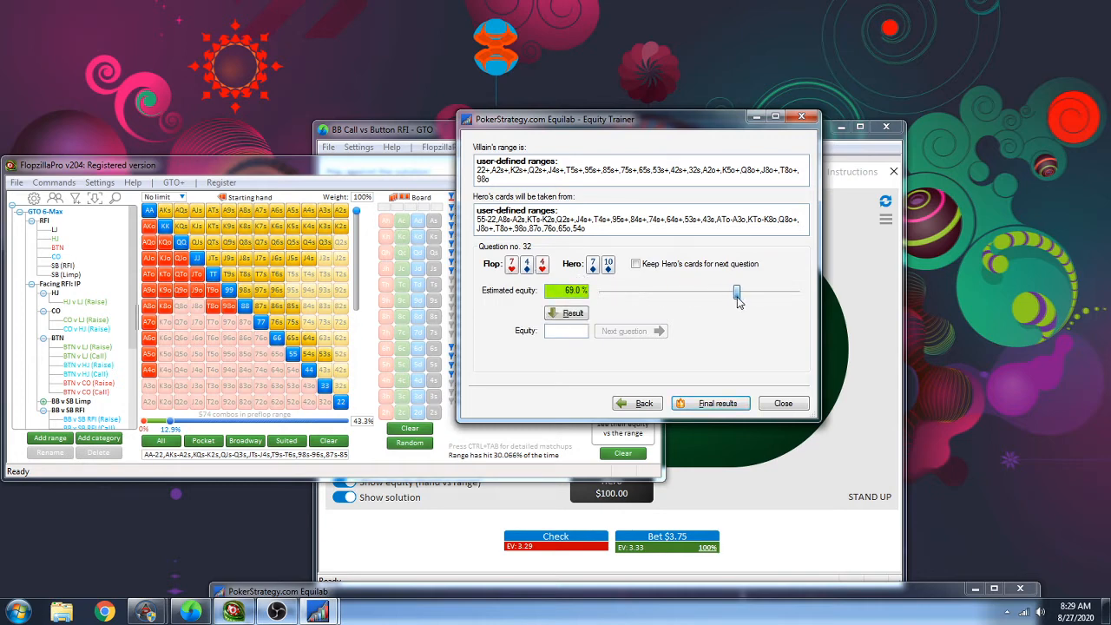
{"action": "left_click", "coordinate": [573, 313]}
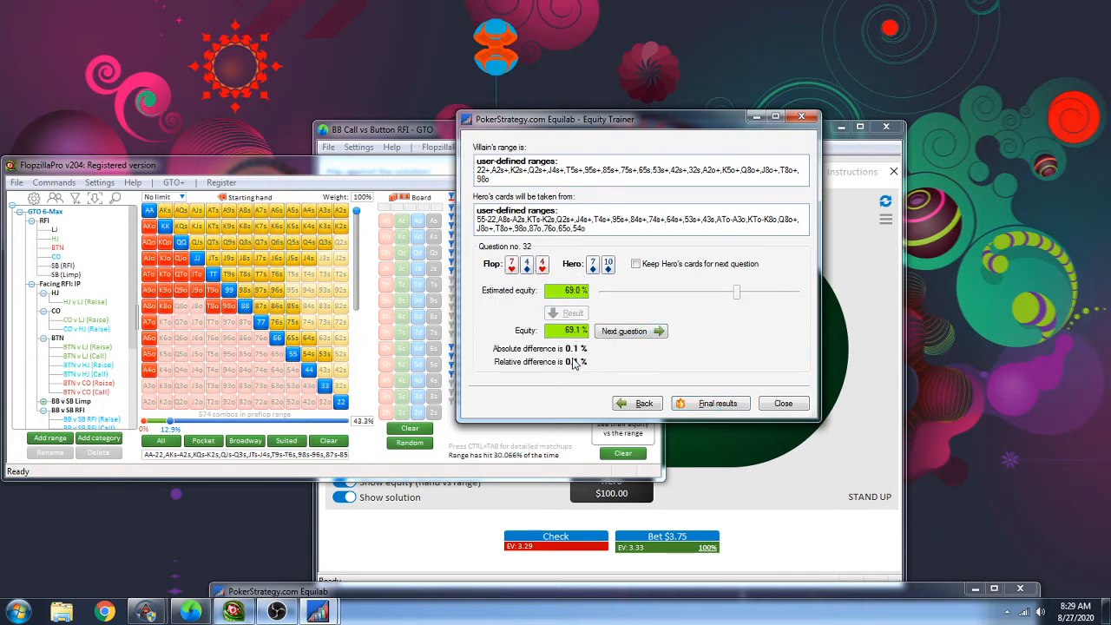
{"action": "left_click", "coordinate": [631, 335]}
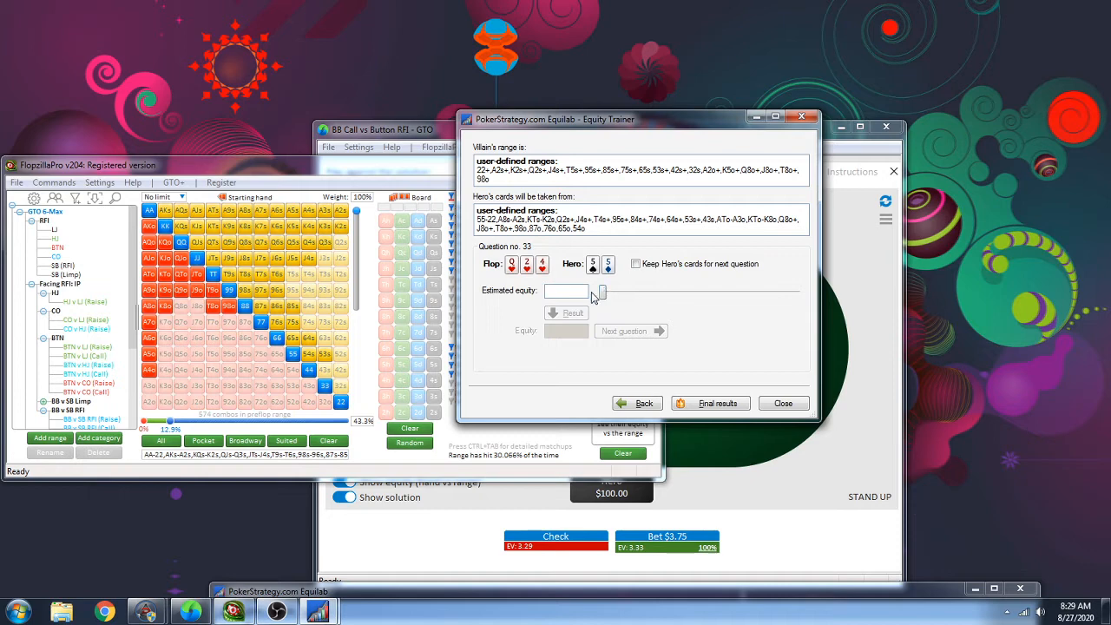
{"action": "left_click_drag", "start_coordinate": [604, 295], "coordinate": [651, 295]}
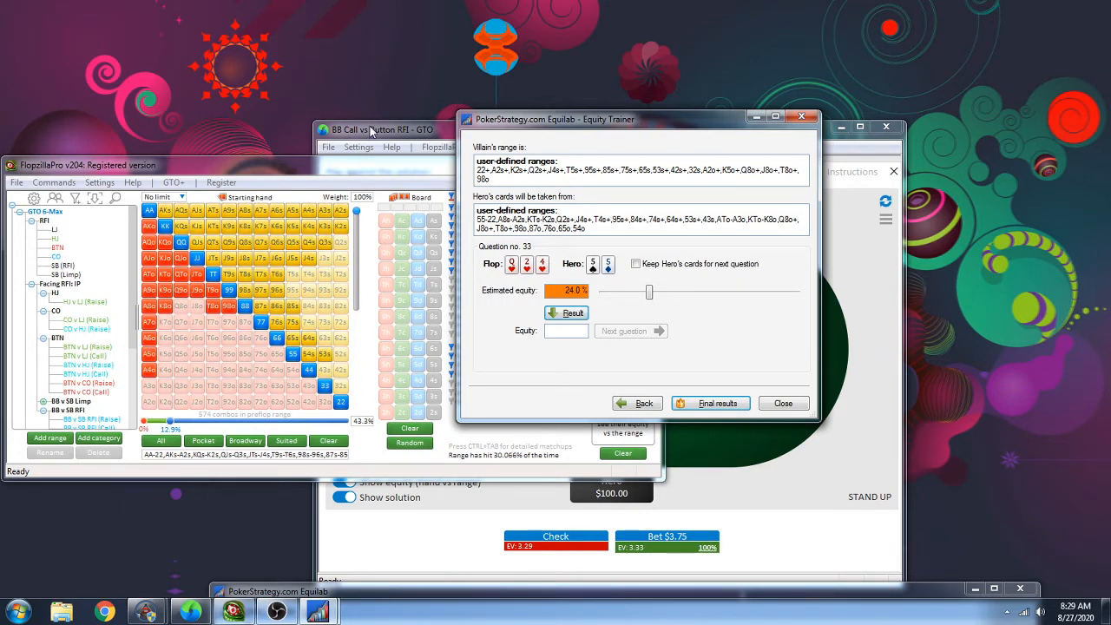
Move the FlopzillaPro window lower, bring the GTO+ window in front of it and place the Equity Trainer over the GTO+ table
{"action": "left_click_drag", "start_coordinate": [352, 165], "coordinate": [353, 220]}
{"action": "mouse_move", "coordinate": [372, 130]}
{"action": "left_mouse_down"}
{"action": "mouse_move", "coordinate": [351, 95]}
{"action": "mouse_move", "coordinate": [417, 222]}
{"action": "mouse_move", "coordinate": [353, 93]}
{"action": "mouse_move", "coordinate": [372, 134]}
{"action": "left_mouse_up"}
{"action": "left_click_drag", "start_coordinate": [524, 116], "coordinate": [552, 101]}
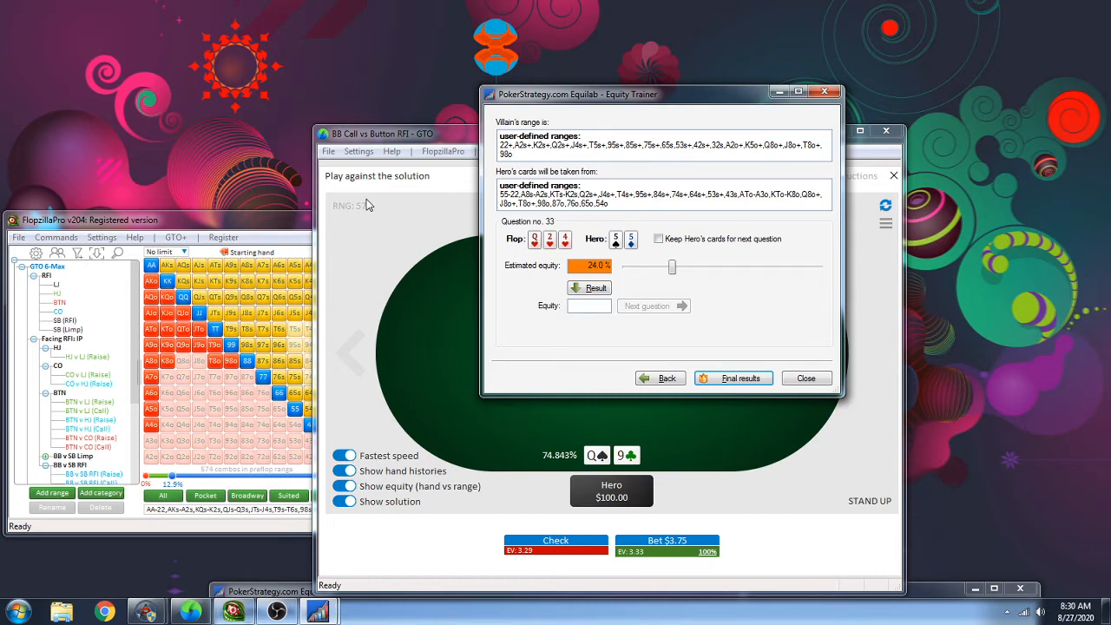
{"action": "left_click_drag", "start_coordinate": [558, 96], "coordinate": [575, 69]}
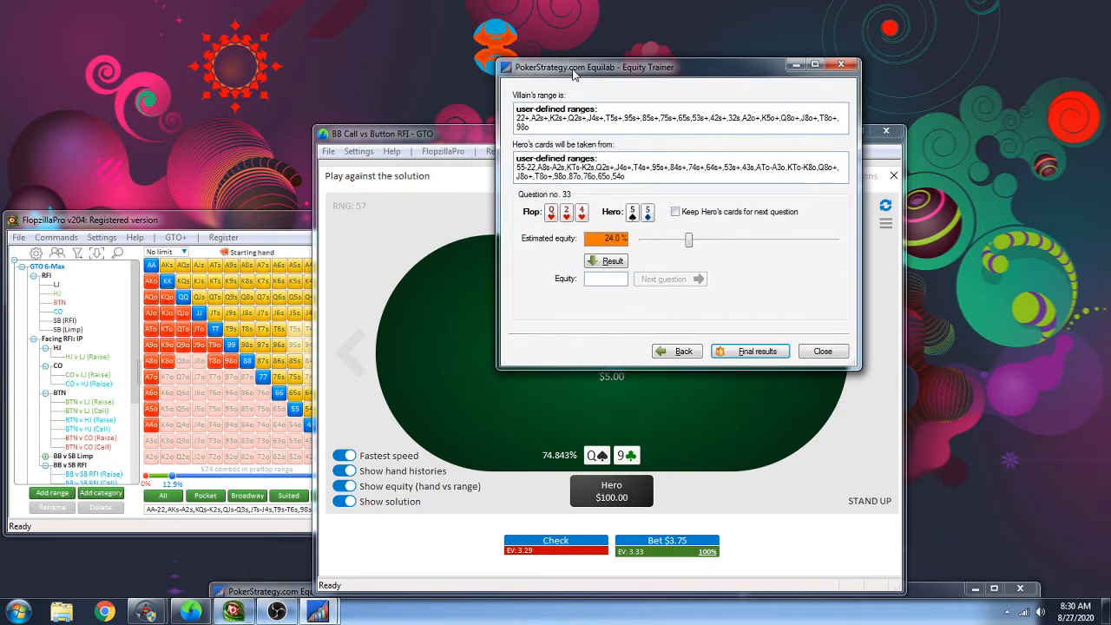
{"action": "left_click", "coordinate": [281, 216]}
{"action": "left_click_drag", "start_coordinate": [452, 136], "coordinate": [456, 117]}
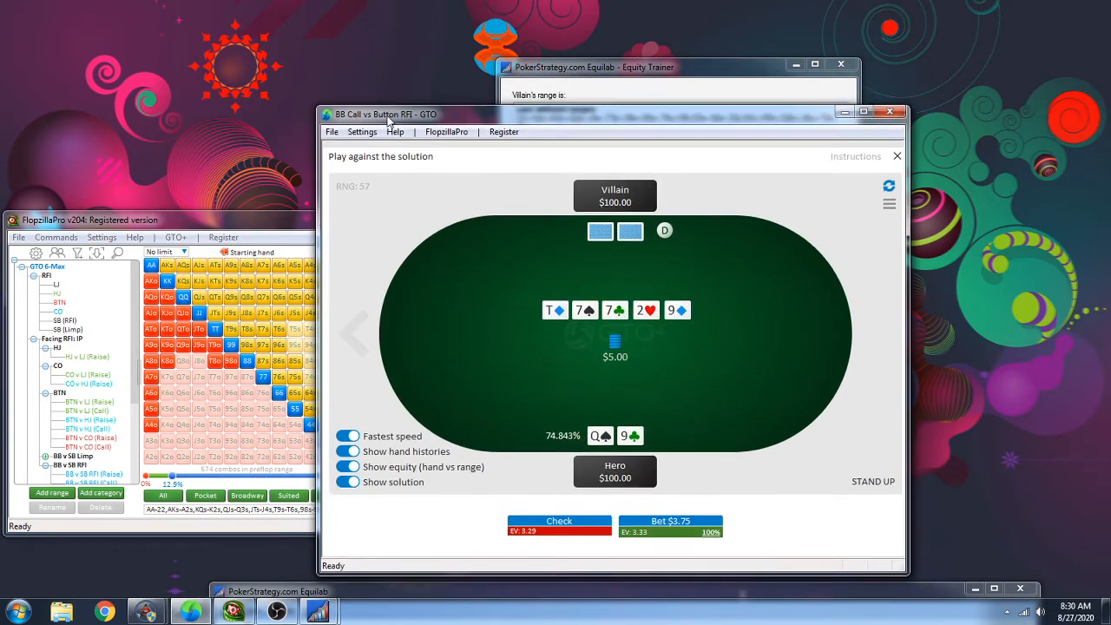
{"action": "left_click", "coordinate": [576, 72]}
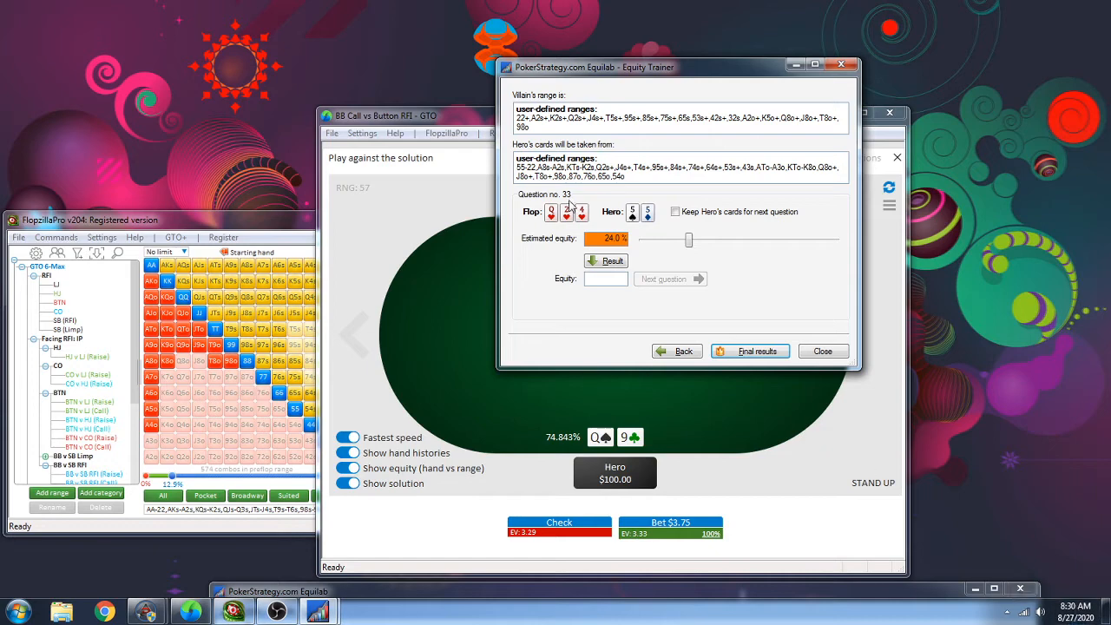
{"action": "left_click_drag", "start_coordinate": [589, 74], "coordinate": [516, 98]}
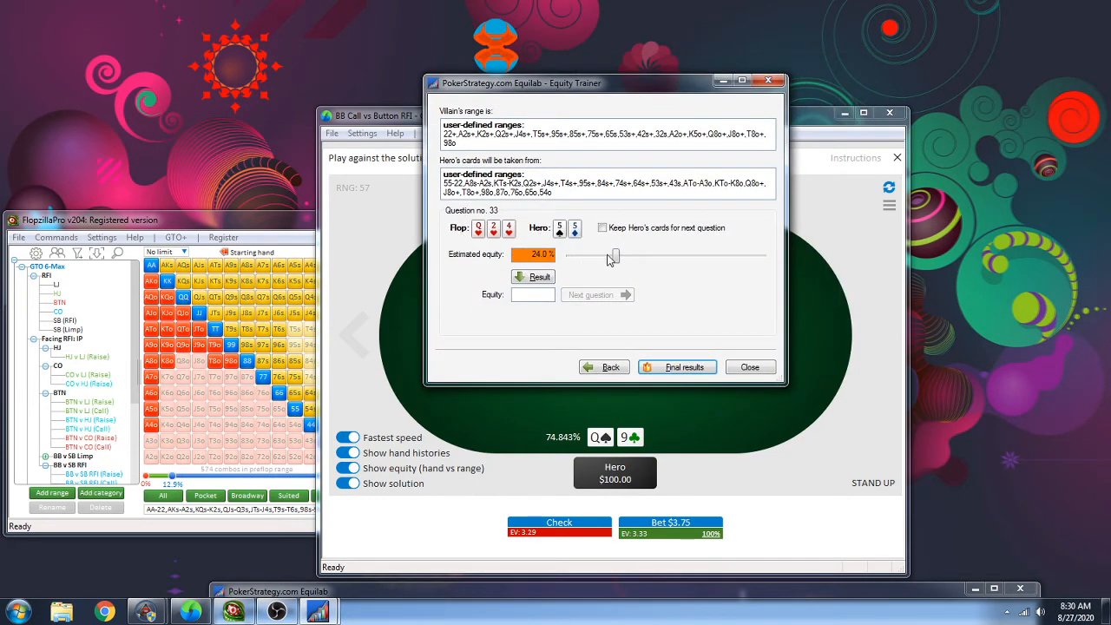
Answer questions 33 and 34 with estimated equities of 56.0% and 41.0%, checking each result before advancing
{"action": "left_click_drag", "start_coordinate": [616, 256], "coordinate": [678, 259]}
{"action": "left_click", "coordinate": [535, 280]}
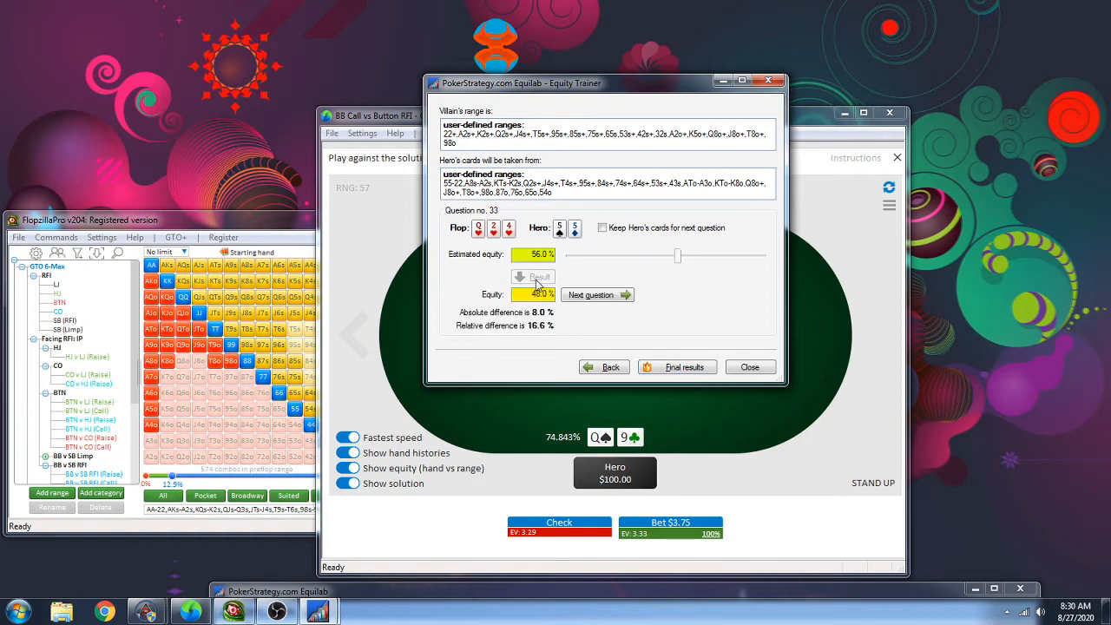
{"action": "left_click", "coordinate": [592, 297]}
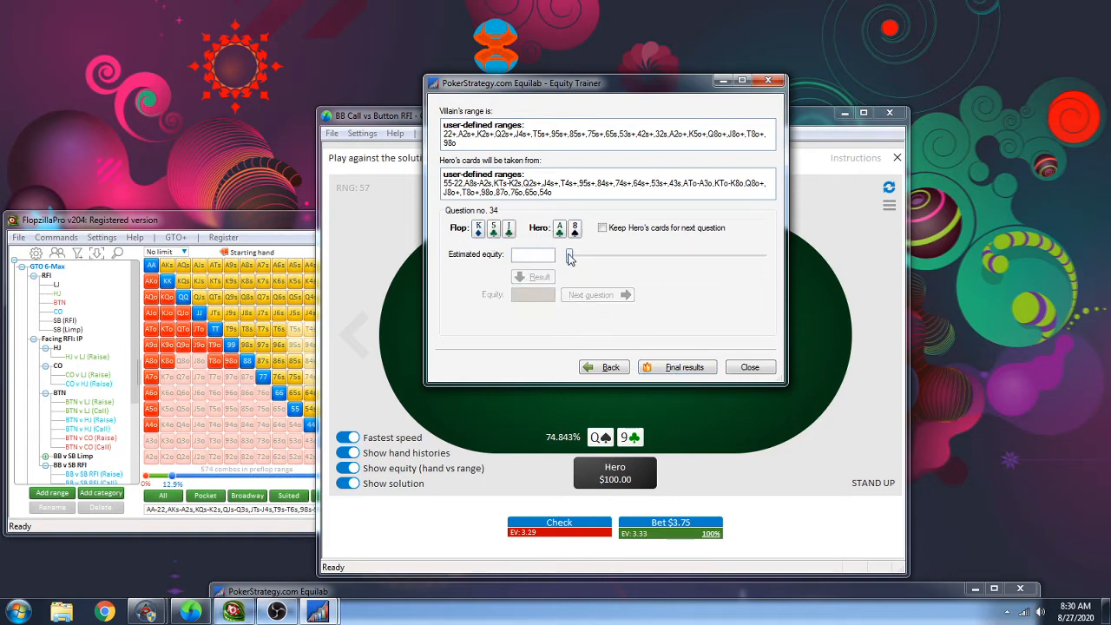
{"action": "left_click_drag", "start_coordinate": [569, 257], "coordinate": [617, 259]}
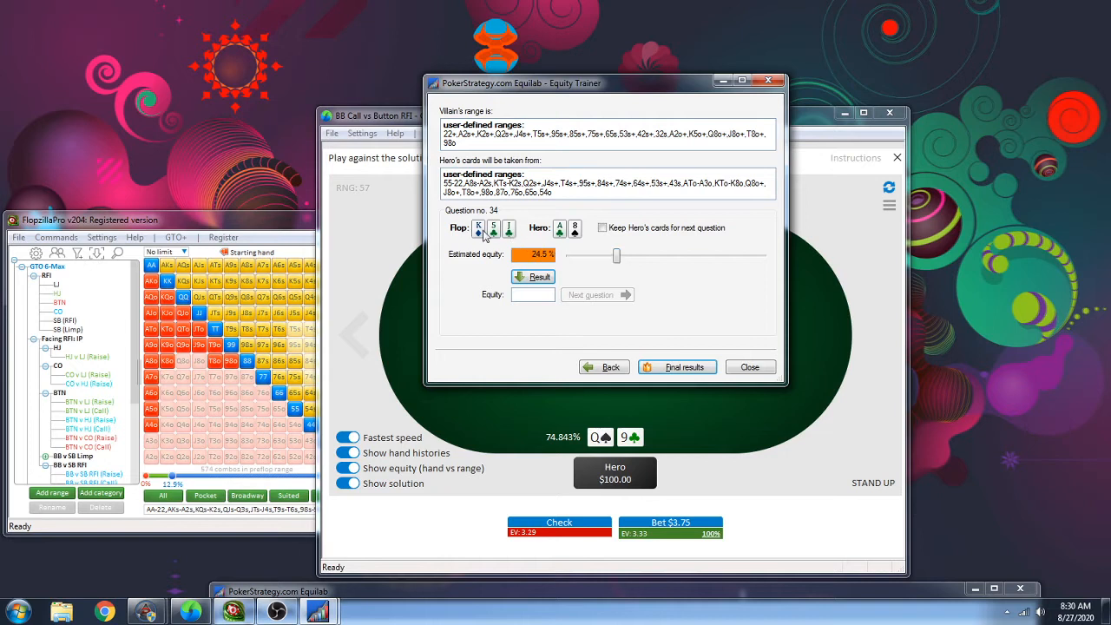
{"action": "left_click_drag", "start_coordinate": [615, 258], "coordinate": [648, 258]}
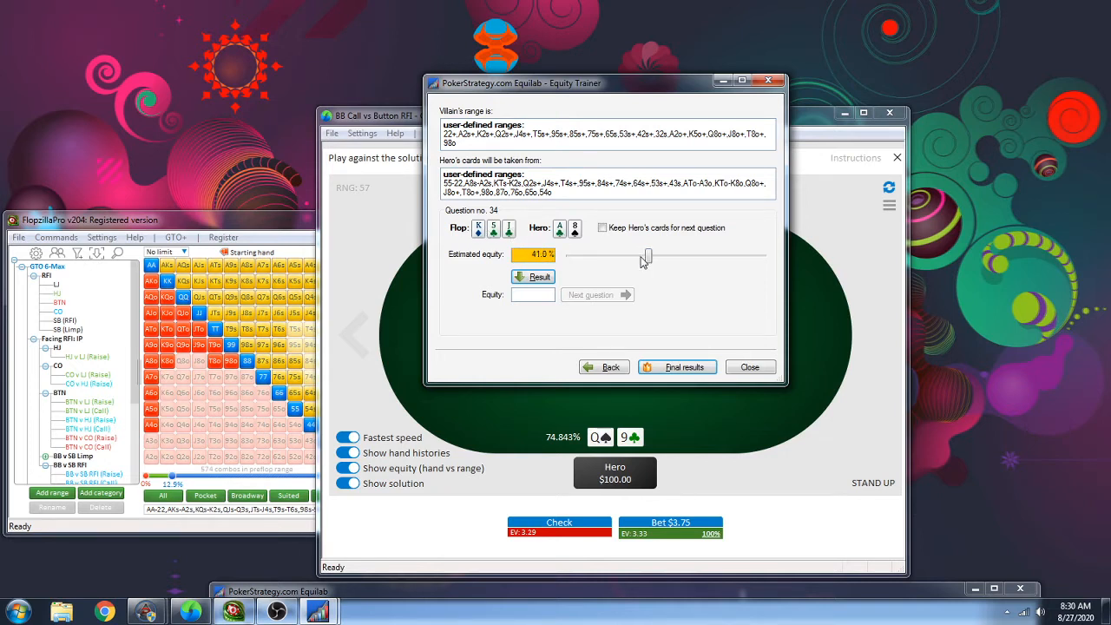
{"action": "left_click", "coordinate": [531, 277]}
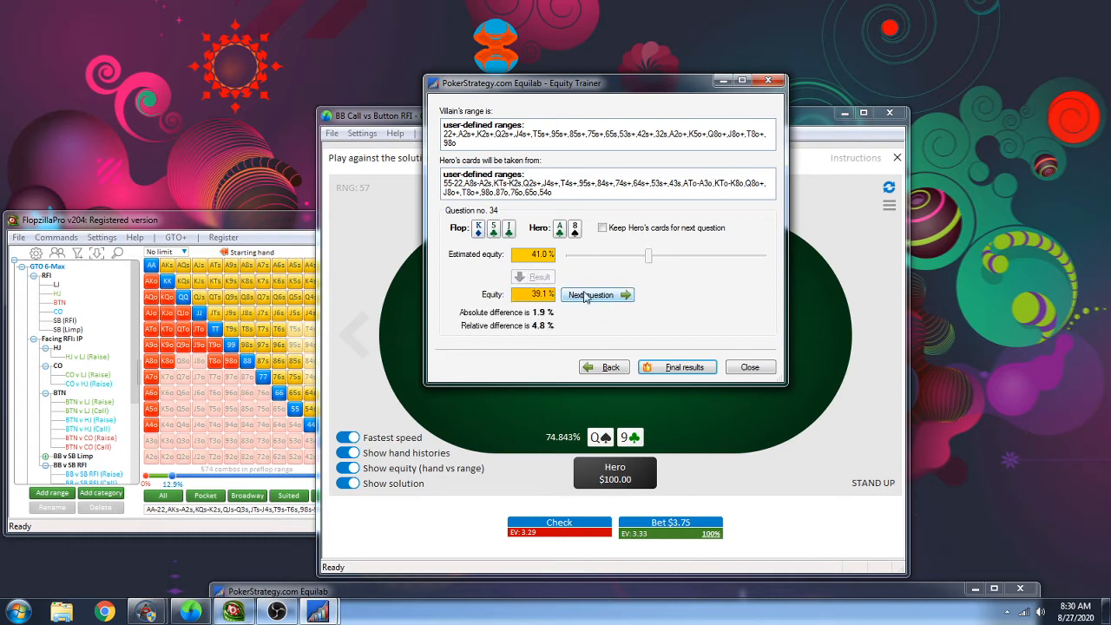
{"action": "left_click", "coordinate": [589, 295]}
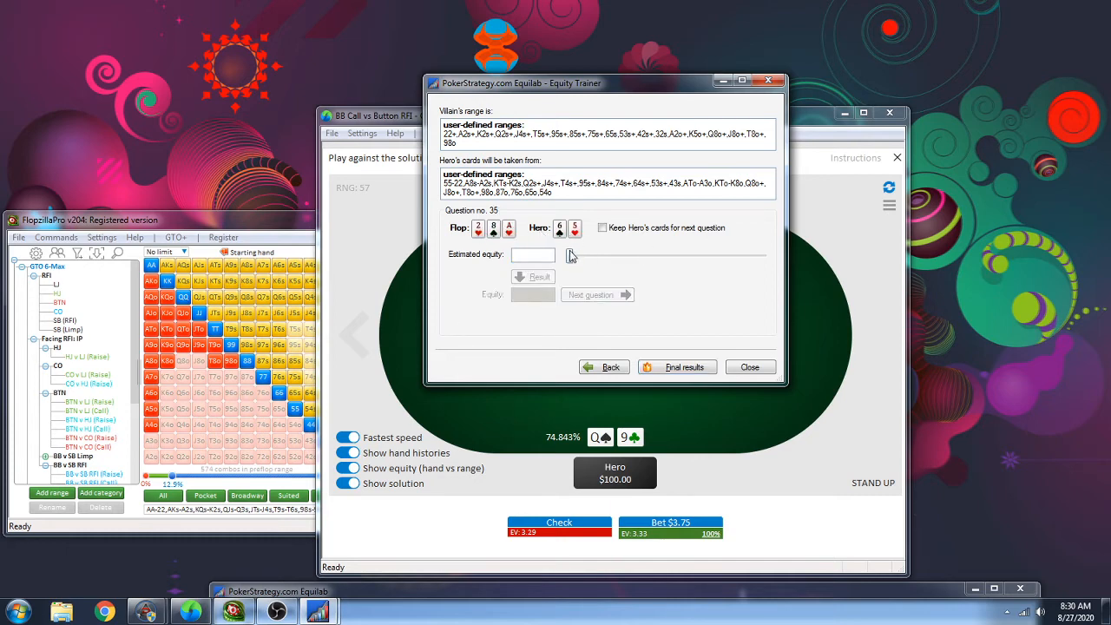
Answer questions 35 and 36 with estimated equities of 15.0% and 65.5%, checking each result before advancing
{"action": "left_click_drag", "start_coordinate": [569, 255], "coordinate": [598, 255]}
{"action": "key", "text": "Return"}
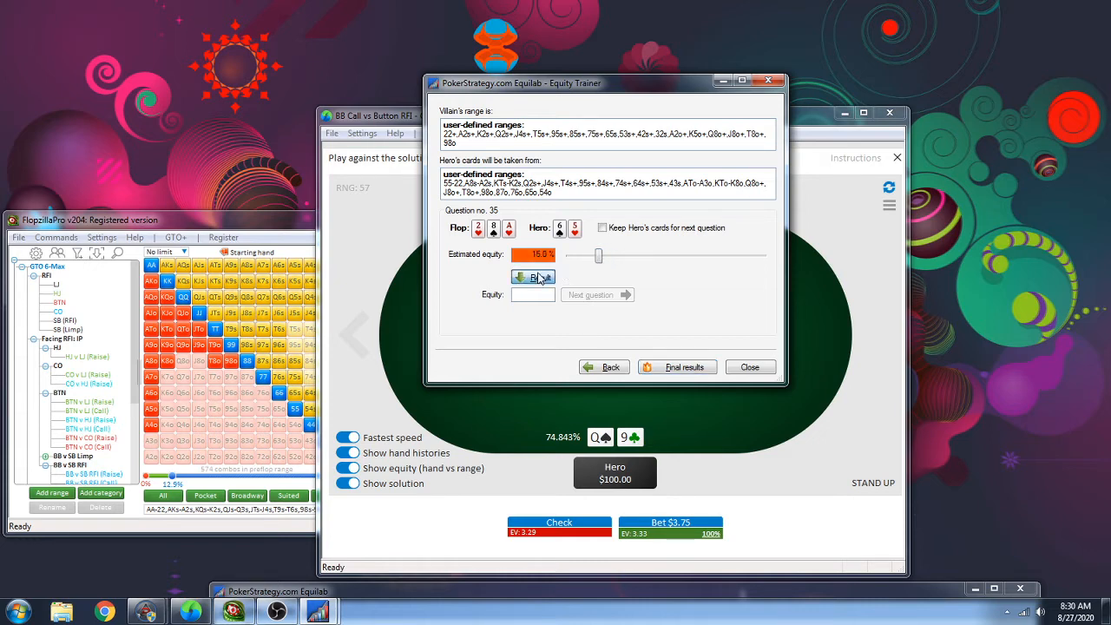
{"action": "left_click", "coordinate": [606, 297]}
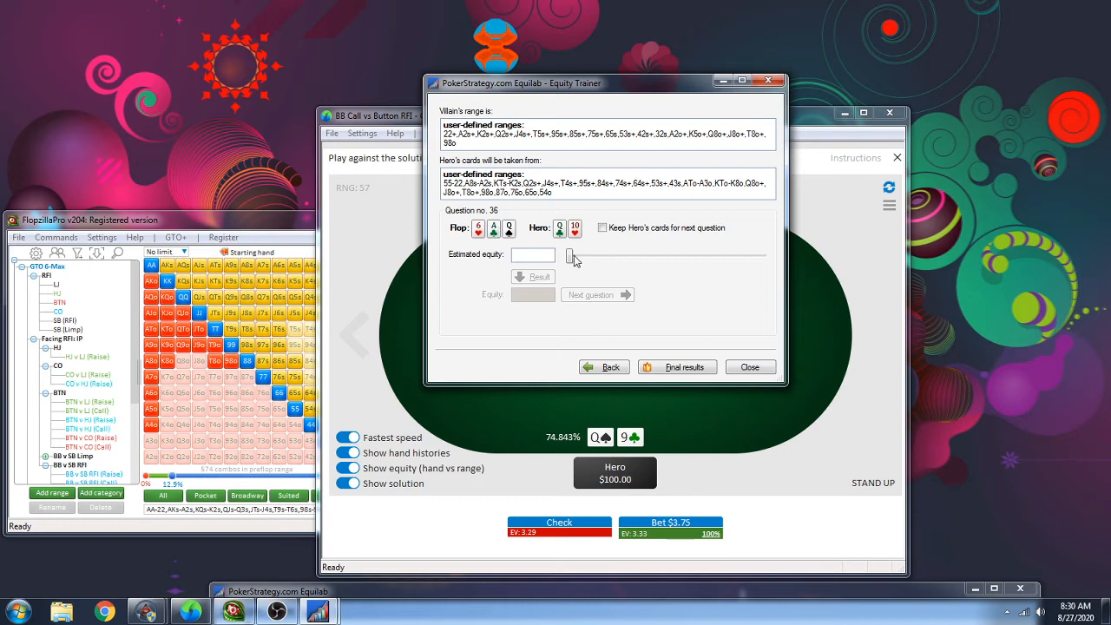
{"action": "left_click_drag", "start_coordinate": [574, 260], "coordinate": [697, 264]}
{"action": "left_click", "coordinate": [535, 277]}
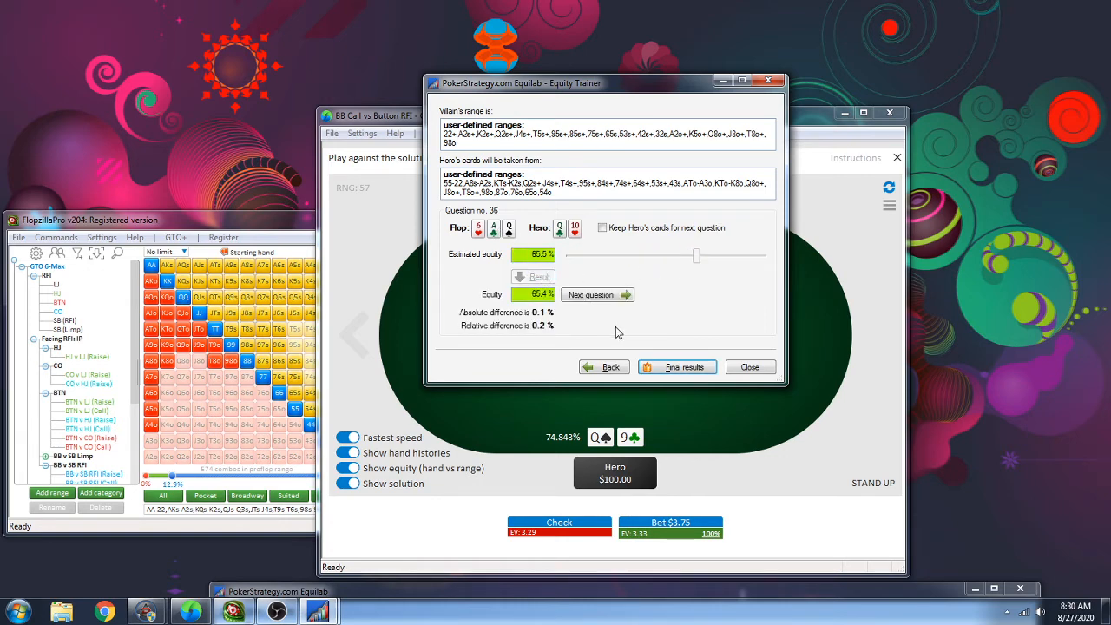
{"action": "left_click", "coordinate": [593, 298]}
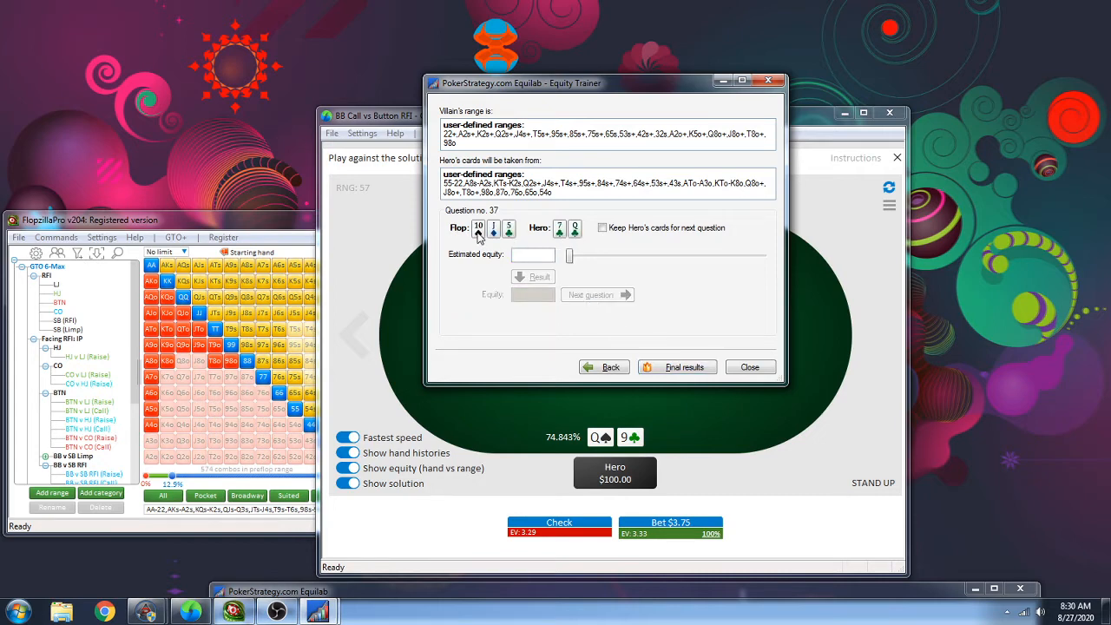
Set the estimated equity for question 37 to 26.0%
{"action": "left_click_drag", "start_coordinate": [570, 257], "coordinate": [620, 259]}
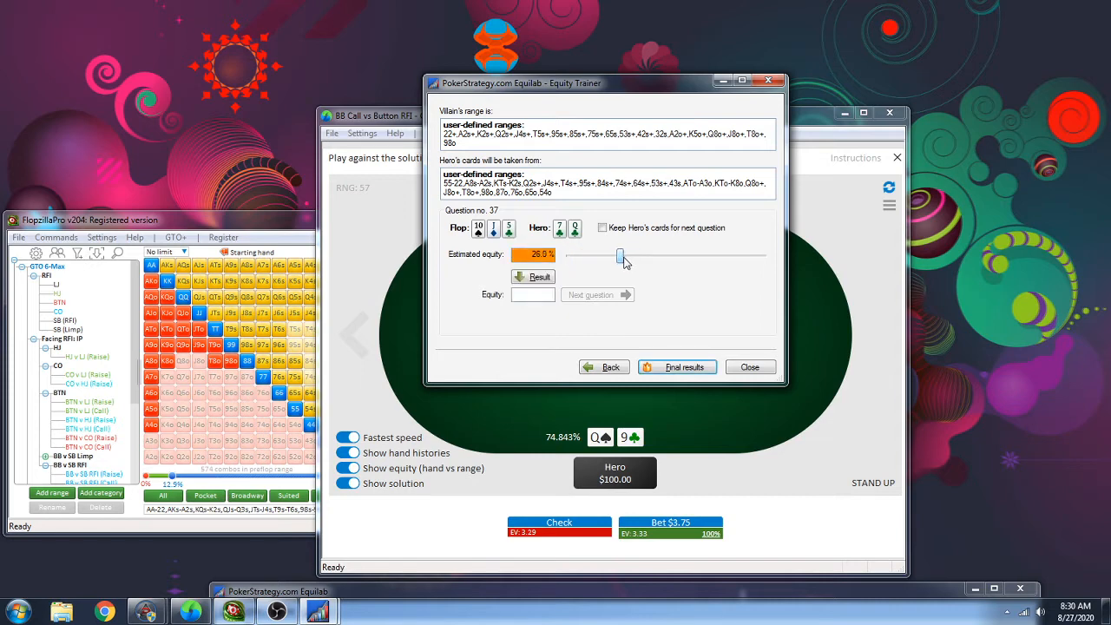
Submit the 26.0% equity estimate for question 37, then enter and submit an estimate for question 38 and advance to question 39
{"action": "left_click", "coordinate": [539, 277]}
{"action": "left_click", "coordinate": [595, 296]}
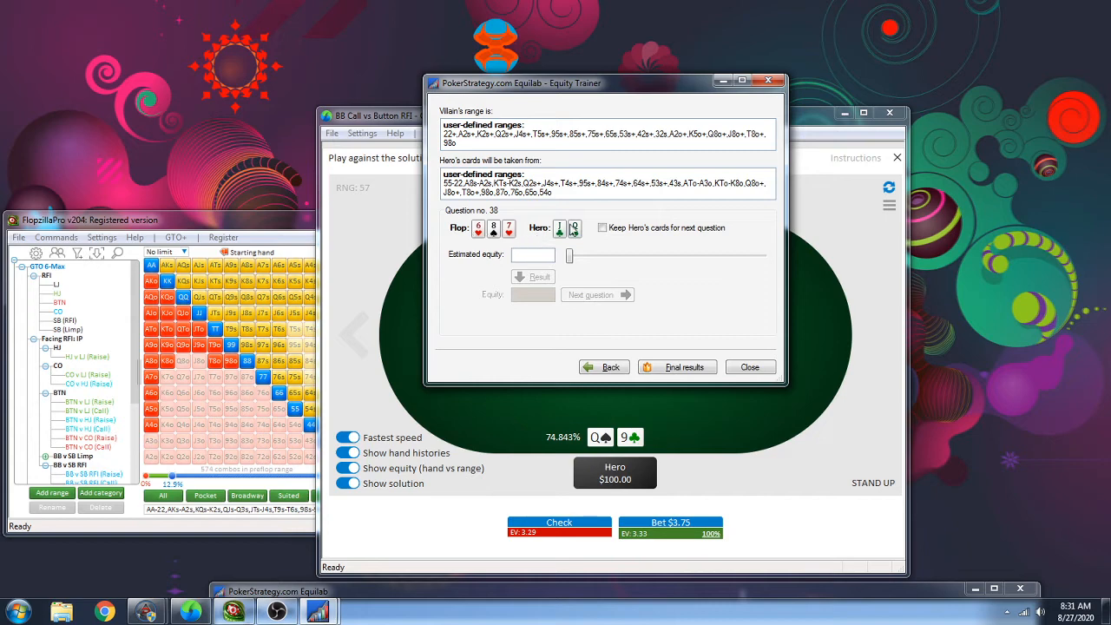
{"action": "left_click_drag", "start_coordinate": [569, 261], "coordinate": [633, 262]}
{"action": "left_click", "coordinate": [543, 276]}
{"action": "left_click", "coordinate": [599, 296]}
Submit equity estimates of 42.5% for question 39 and 45.0% for question 40, and advance to question 41
{"action": "left_click_drag", "start_coordinate": [570, 257], "coordinate": [651, 253]}
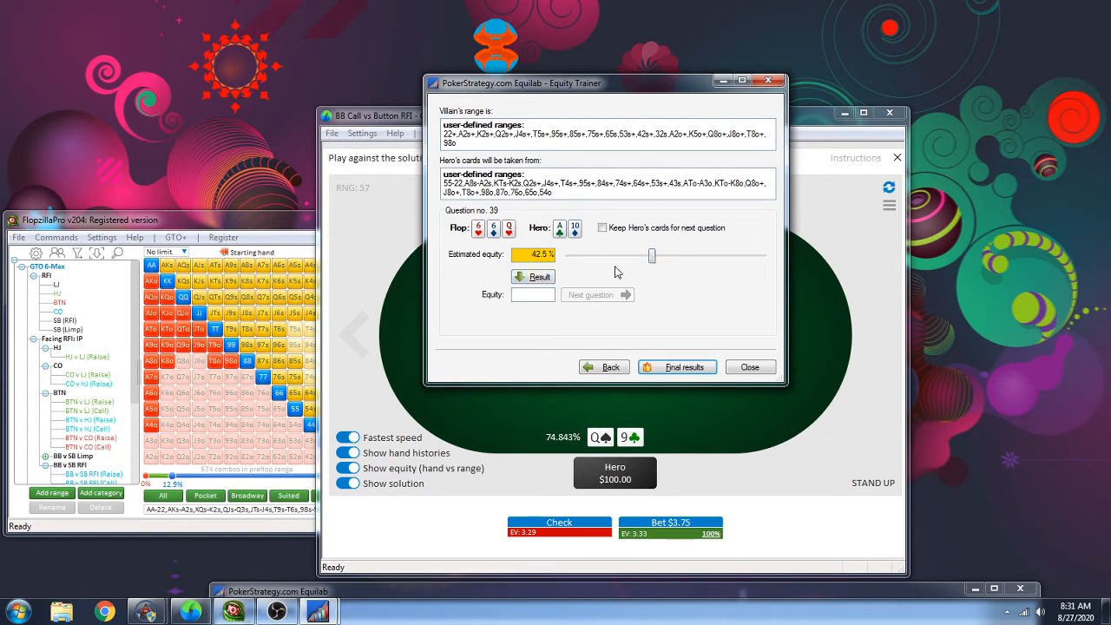
{"action": "key", "text": "Return"}
{"action": "left_click", "coordinate": [613, 296]}
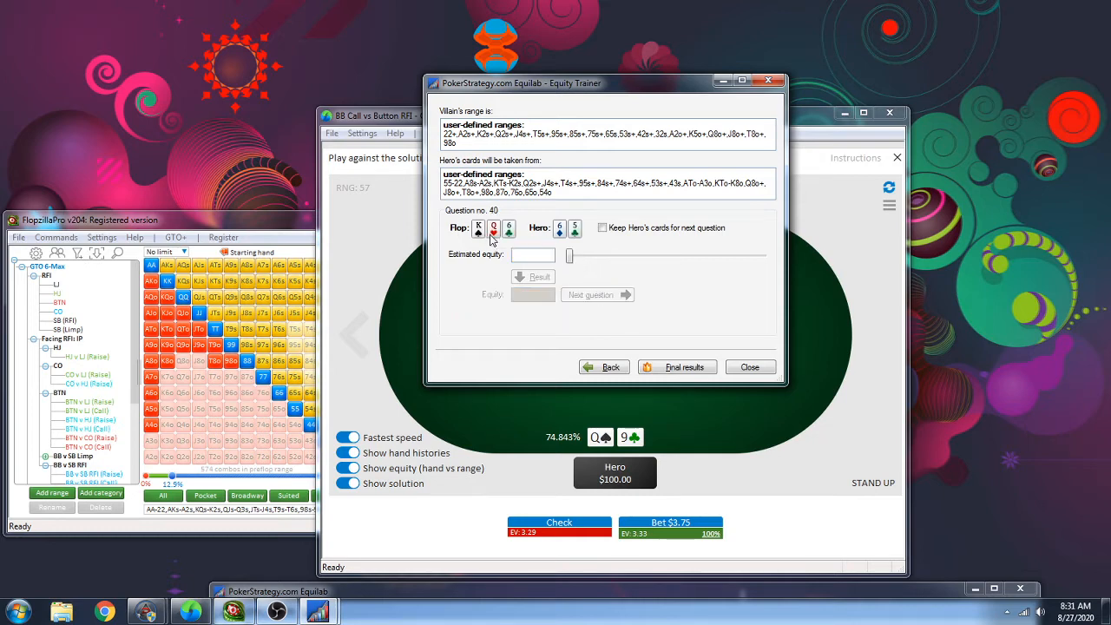
{"action": "left_click_drag", "start_coordinate": [569, 256], "coordinate": [657, 261]}
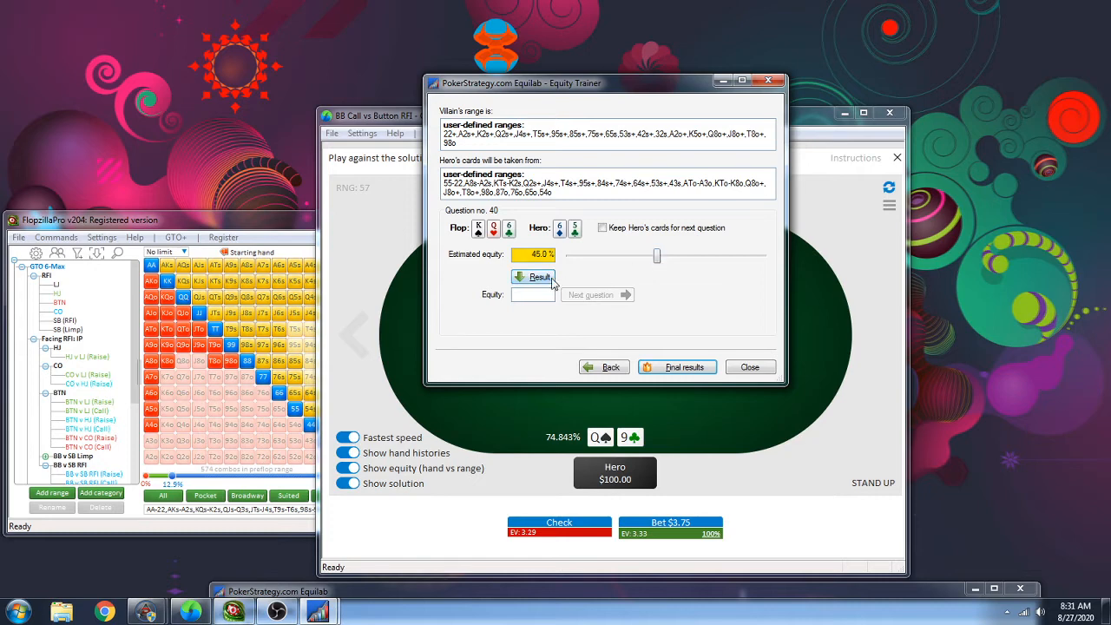
{"action": "key", "text": "Return"}
{"action": "left_click", "coordinate": [598, 296]}
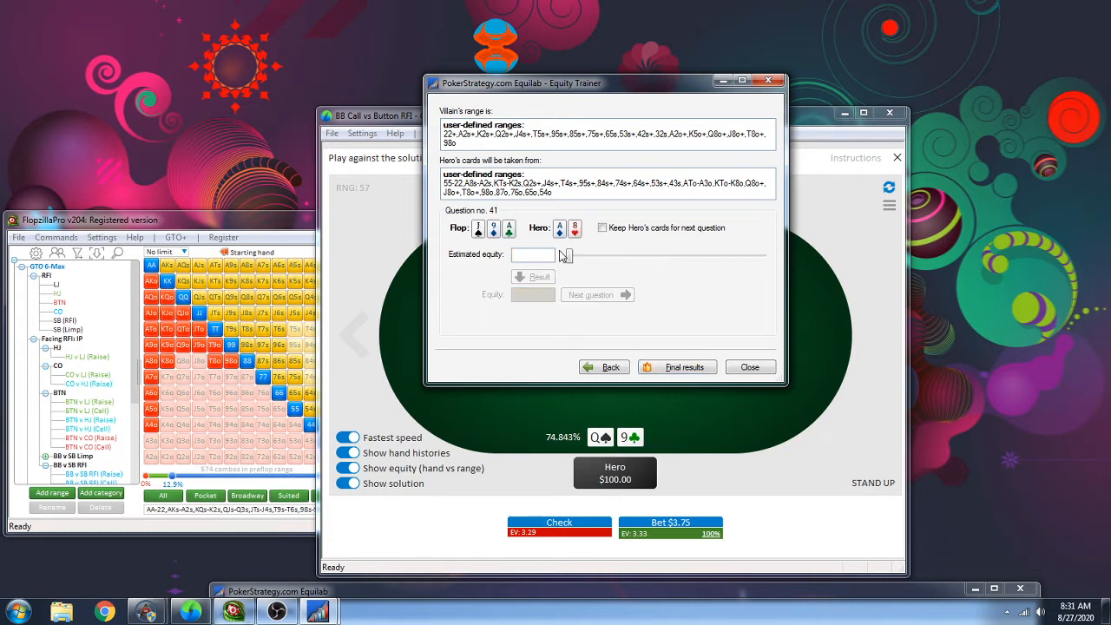
Submit an equity estimate of 60.0% for question 41 and advance to question 42
{"action": "left_click_drag", "start_coordinate": [570, 256], "coordinate": [683, 260]}
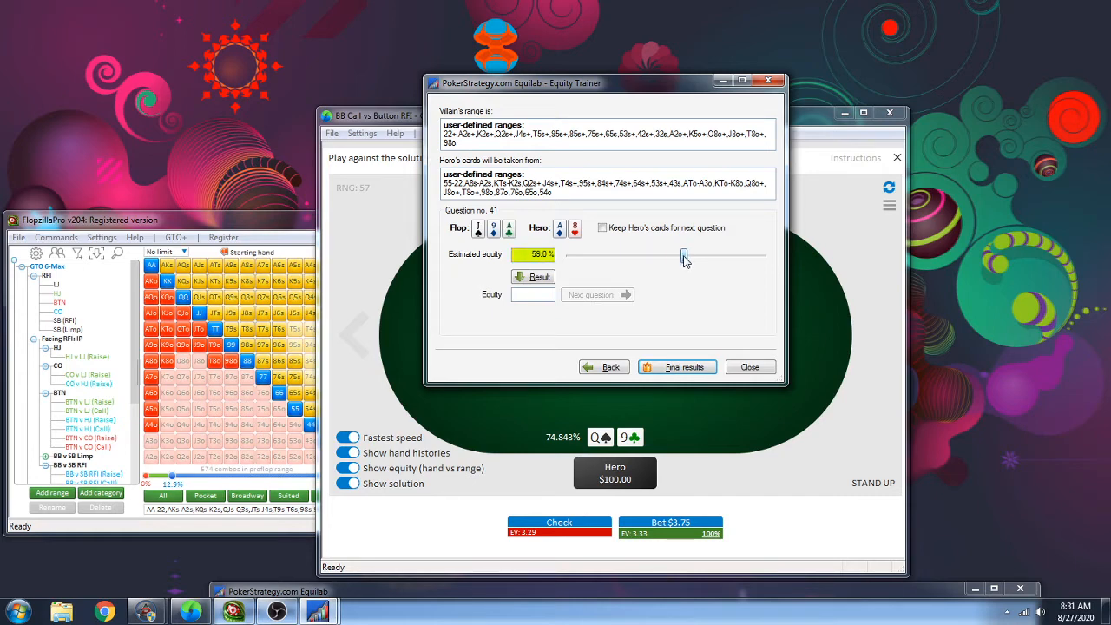
{"action": "left_click", "coordinate": [533, 276]}
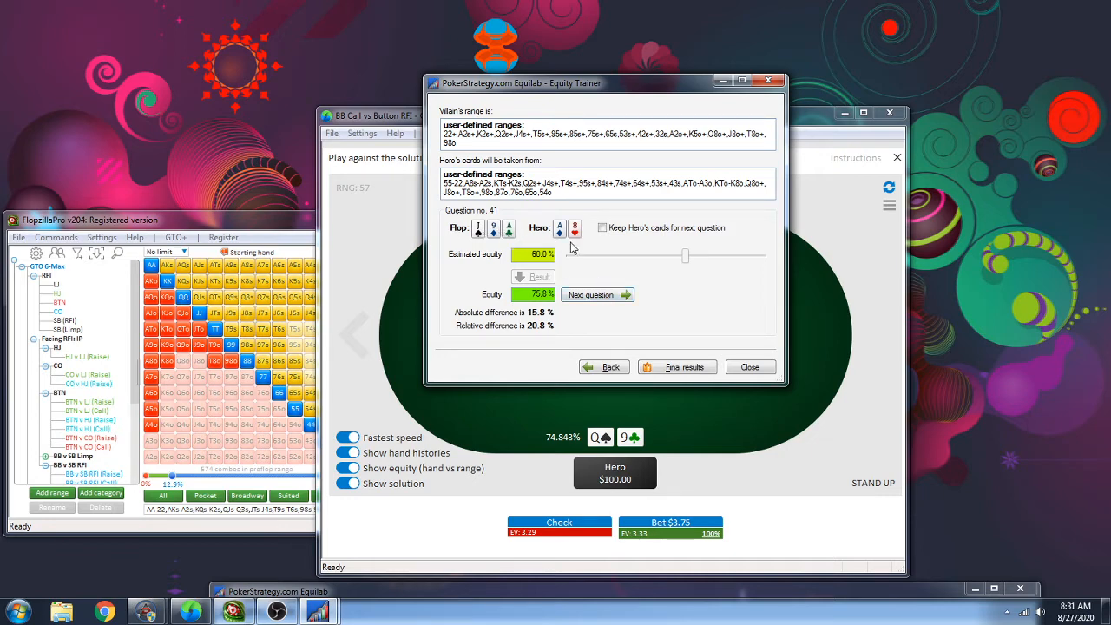
{"action": "left_click", "coordinate": [606, 301]}
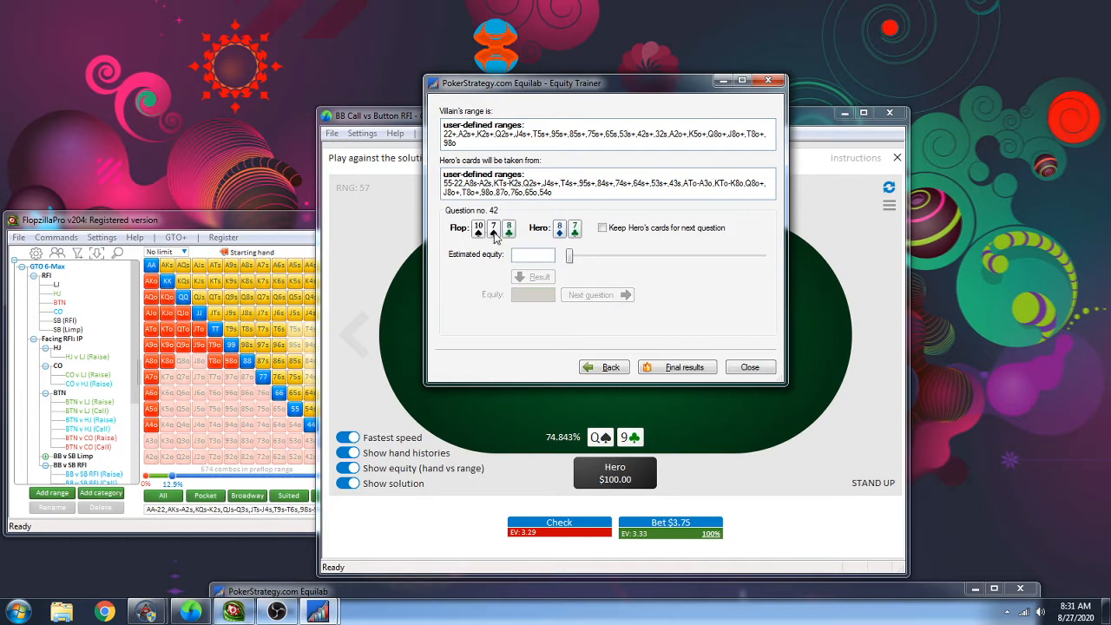
Switch to FlopzillaPro, set the flop to Ah Jc Jd and highlight the top pair combos in the range
{"action": "left_click", "coordinate": [251, 236]}
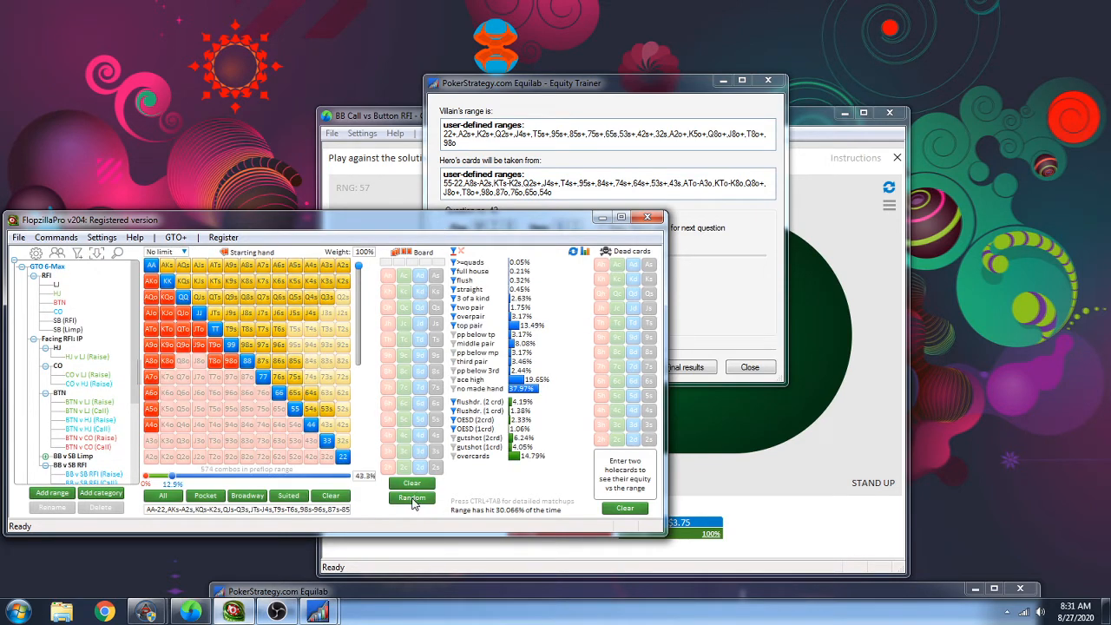
{"action": "left_click", "coordinate": [387, 275]}
{"action": "left_click", "coordinate": [402, 323]}
{"action": "left_click", "coordinate": [420, 324]}
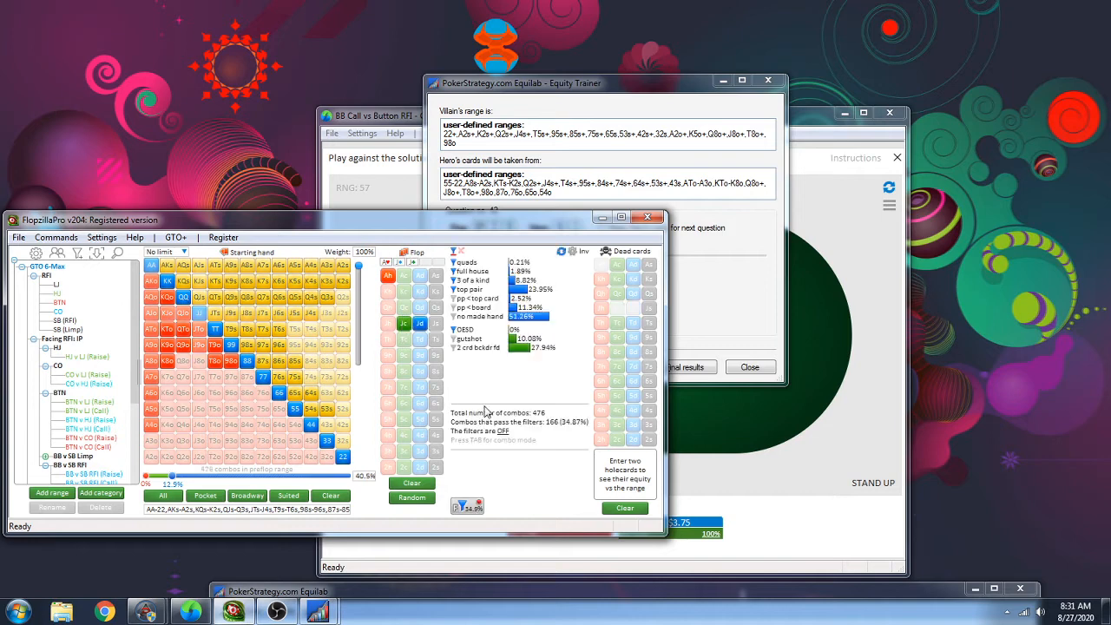
{"action": "mouse_move", "coordinate": [524, 291]}
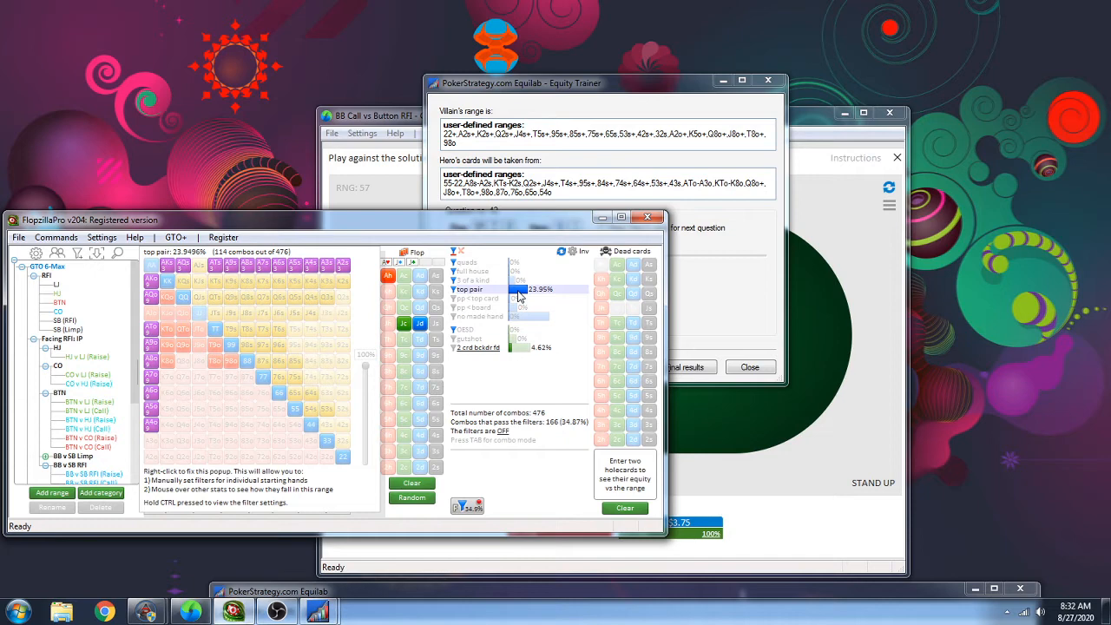
Replace the Jd on the board with Qs, then swap the Qs for 4d and 5s
{"action": "left_click", "coordinate": [419, 323]}
{"action": "left_click", "coordinate": [436, 307]}
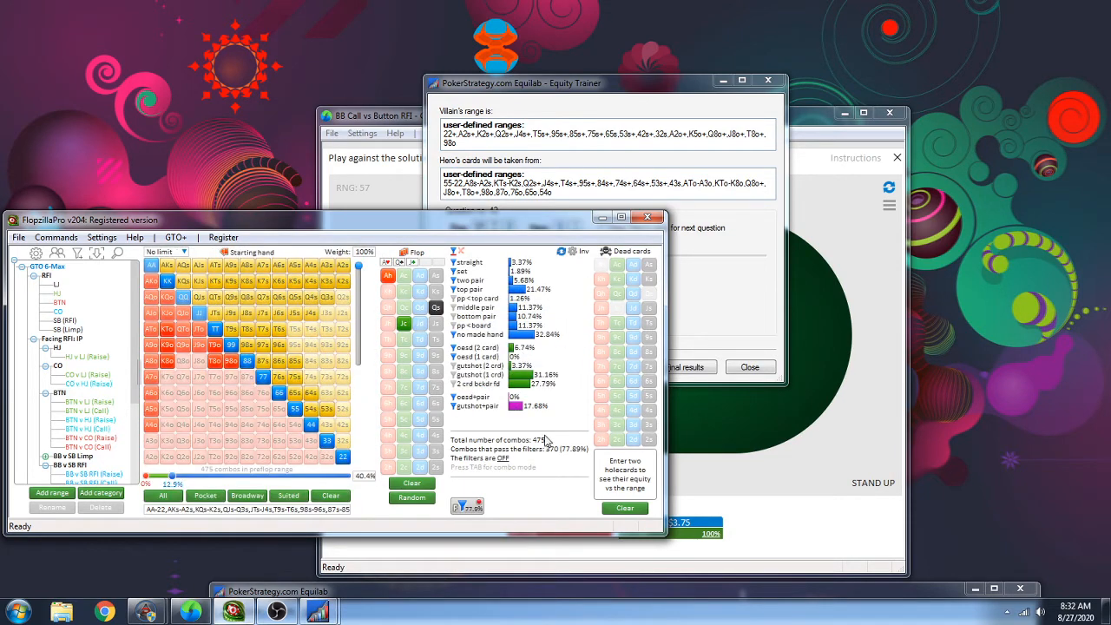
{"action": "left_click", "coordinate": [435, 308]}
{"action": "left_click", "coordinate": [420, 434]}
{"action": "left_click", "coordinate": [436, 419]}
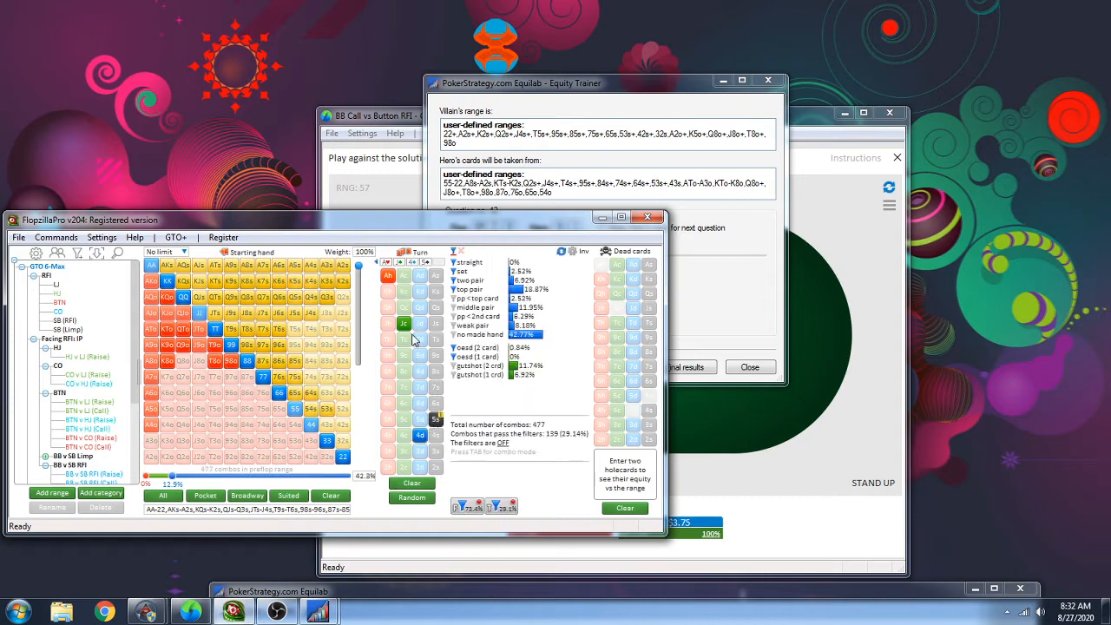
Remove Jc, 4d and 5s from the board and add 5d and 8s beside the Ah
{"action": "left_click", "coordinate": [404, 323]}
{"action": "left_click", "coordinate": [420, 434]}
{"action": "left_click", "coordinate": [435, 419]}
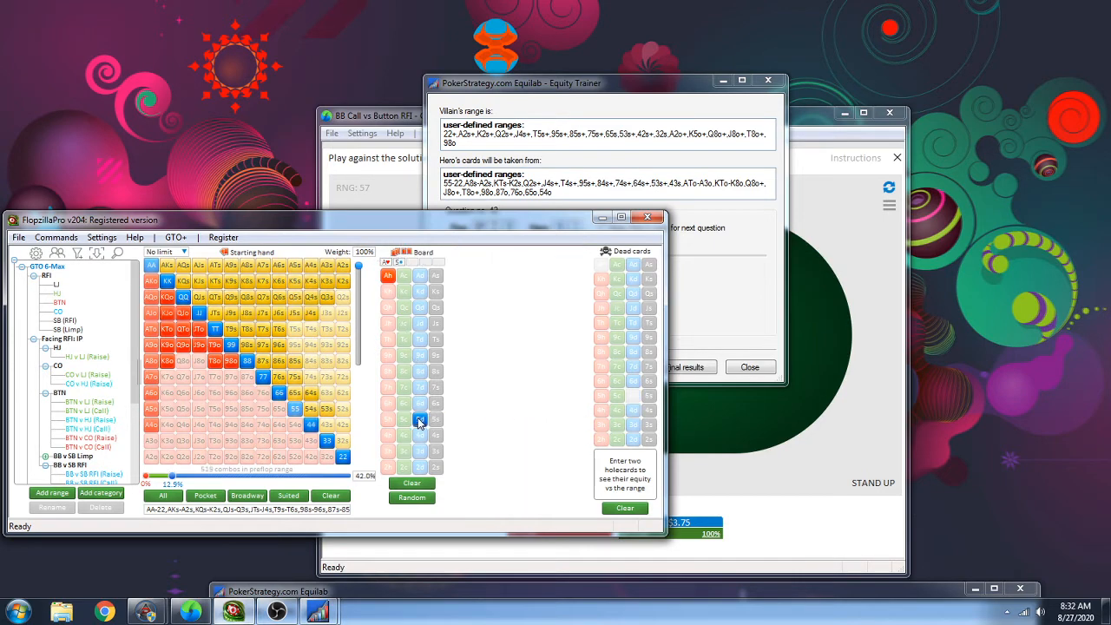
{"action": "left_click", "coordinate": [420, 420]}
{"action": "left_click", "coordinate": [435, 371]}
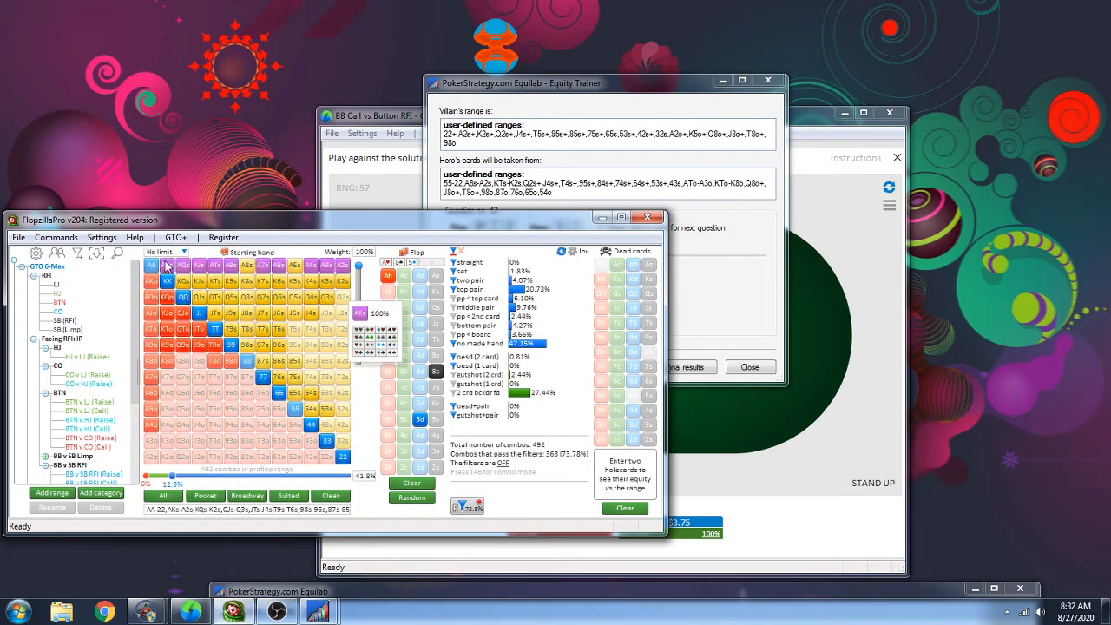
Switch back to the Equity Trainer, submit an equity estimate of 80.5% for question 42 and advance to question 43
{"action": "left_click", "coordinate": [593, 106]}
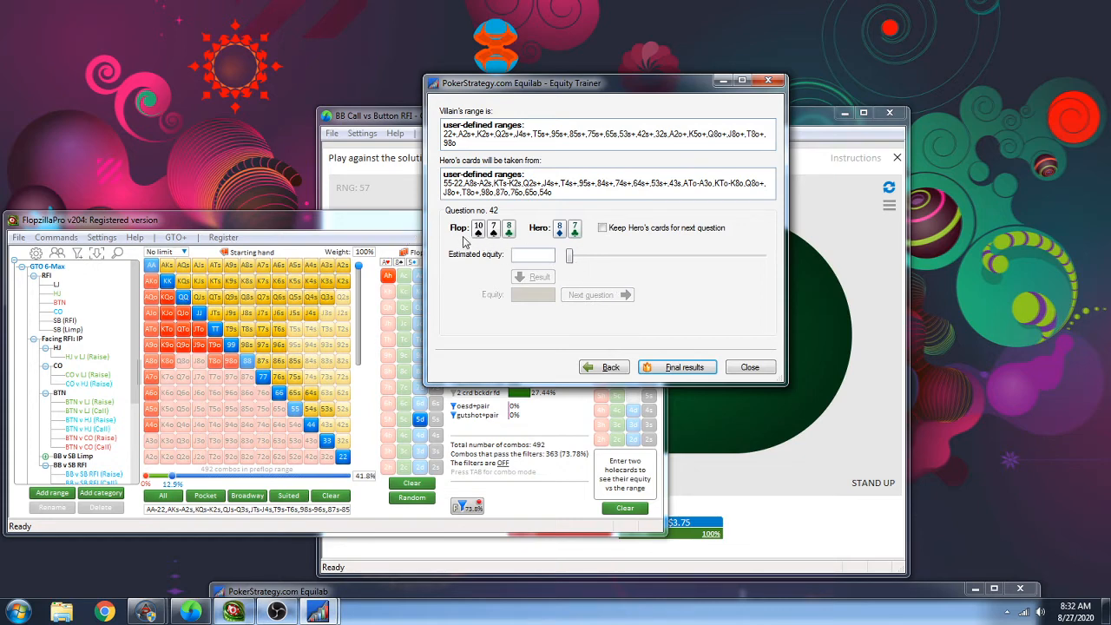
{"action": "left_click_drag", "start_coordinate": [570, 256], "coordinate": [725, 257]}
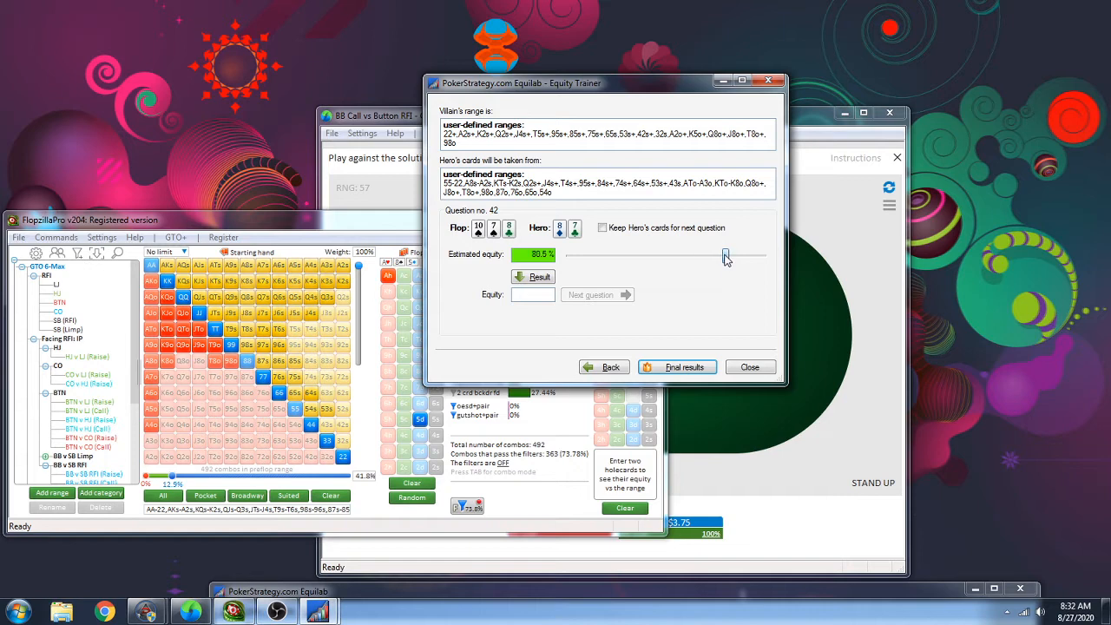
{"action": "left_click", "coordinate": [525, 280]}
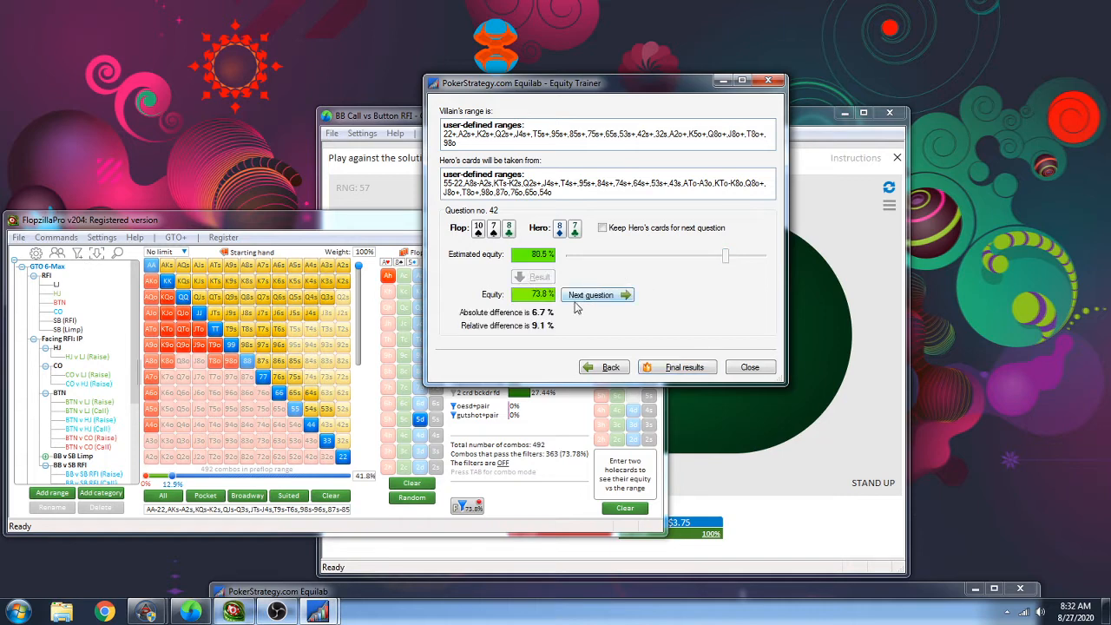
{"action": "left_click", "coordinate": [588, 300]}
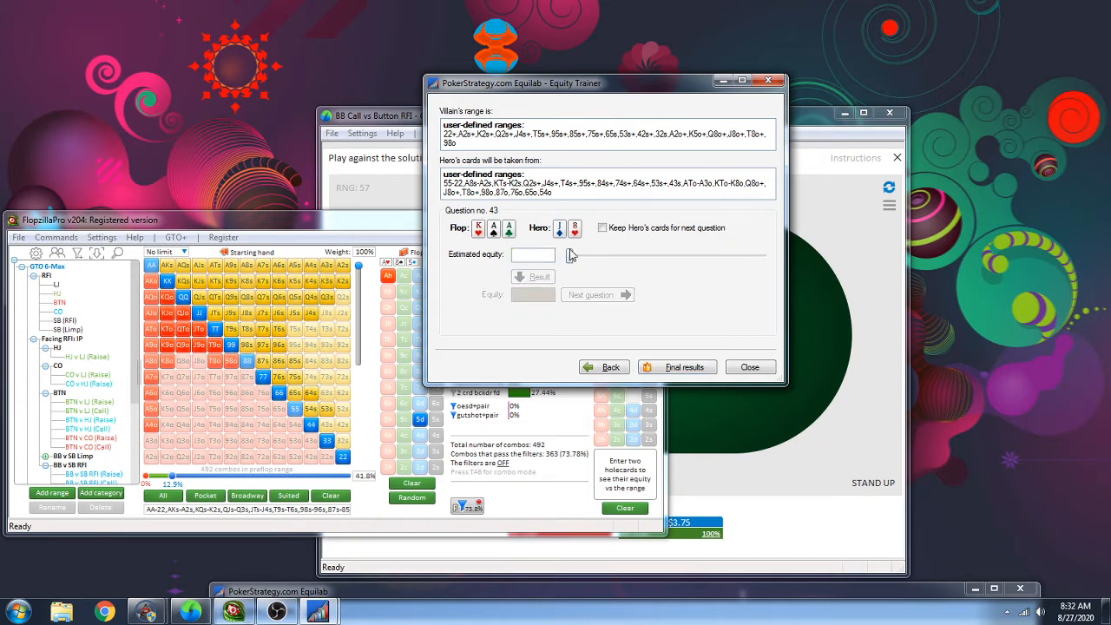
Submit equity estimates of about 20.5% for question 43 and 50.5% for question 44, and advance to question 45
{"action": "left_click_drag", "start_coordinate": [569, 257], "coordinate": [612, 259]}
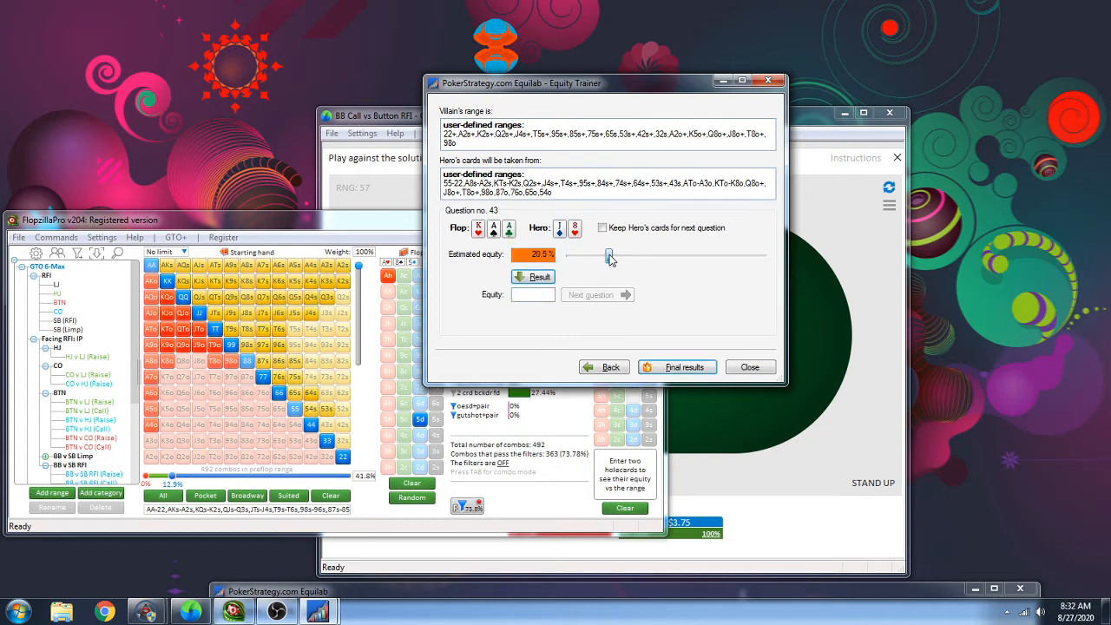
{"action": "left_click", "coordinate": [533, 276]}
{"action": "left_click", "coordinate": [595, 296]}
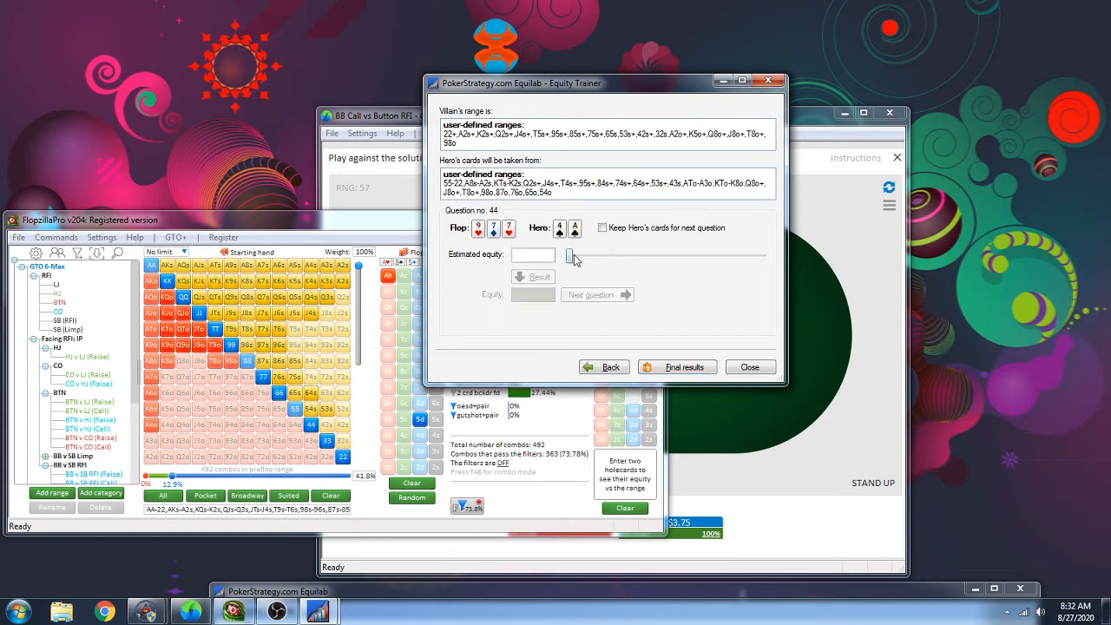
{"action": "left_click_drag", "start_coordinate": [571, 258], "coordinate": [667, 260]}
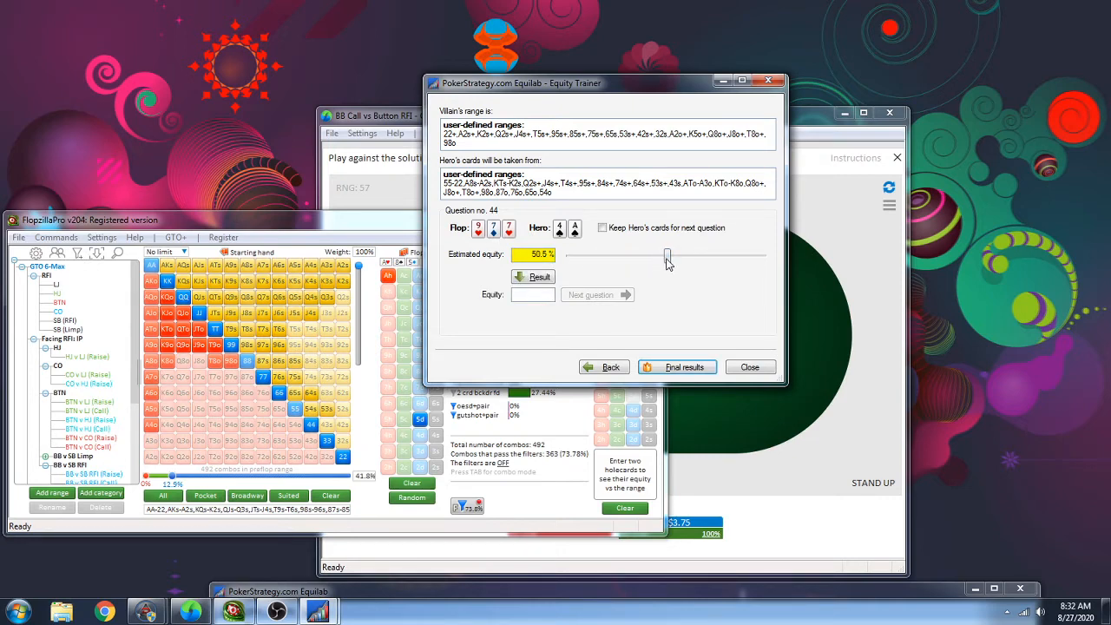
{"action": "left_click", "coordinate": [536, 277]}
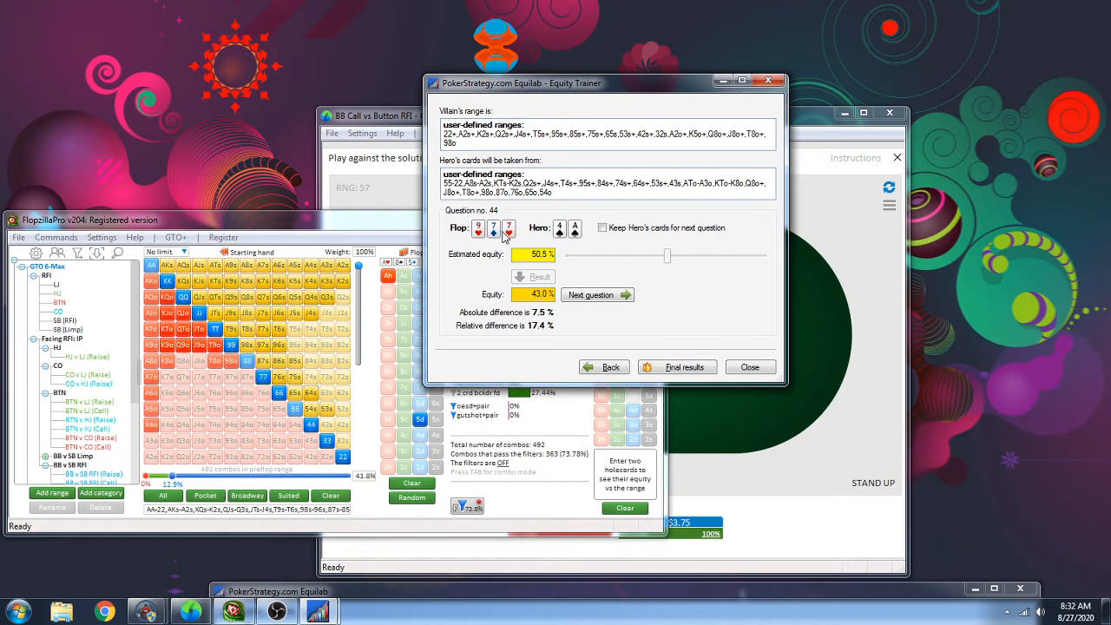
{"action": "left_click", "coordinate": [599, 295]}
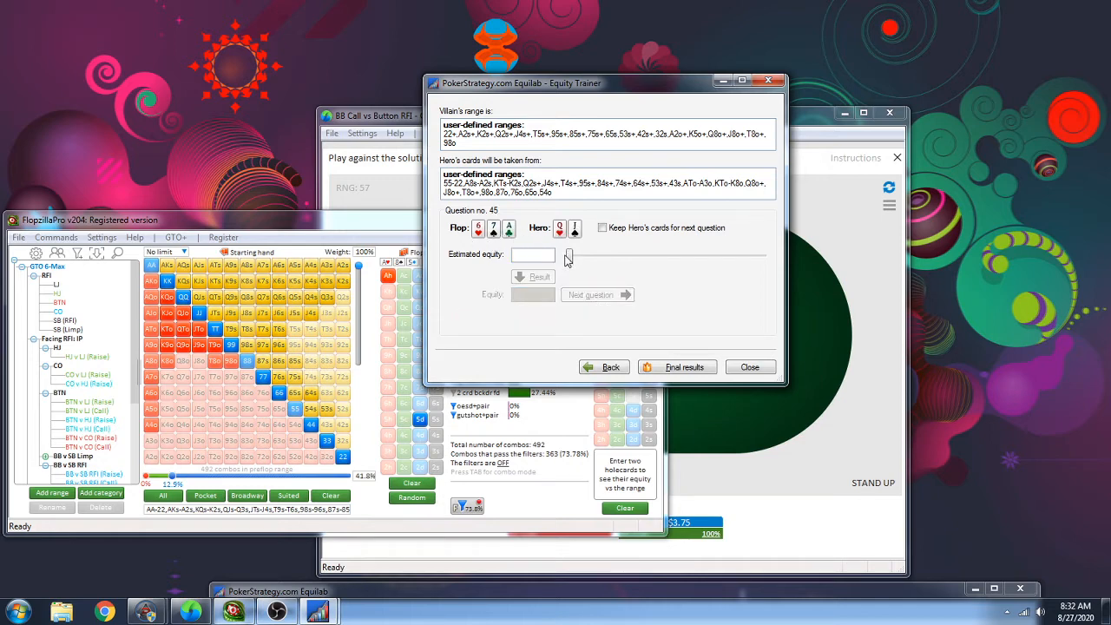
Submit equity estimates of 23.5% for question 45 and 28.0% for question 46, and advance to question 47
{"action": "left_click_drag", "start_coordinate": [570, 258], "coordinate": [614, 260]}
{"action": "left_click", "coordinate": [536, 277]}
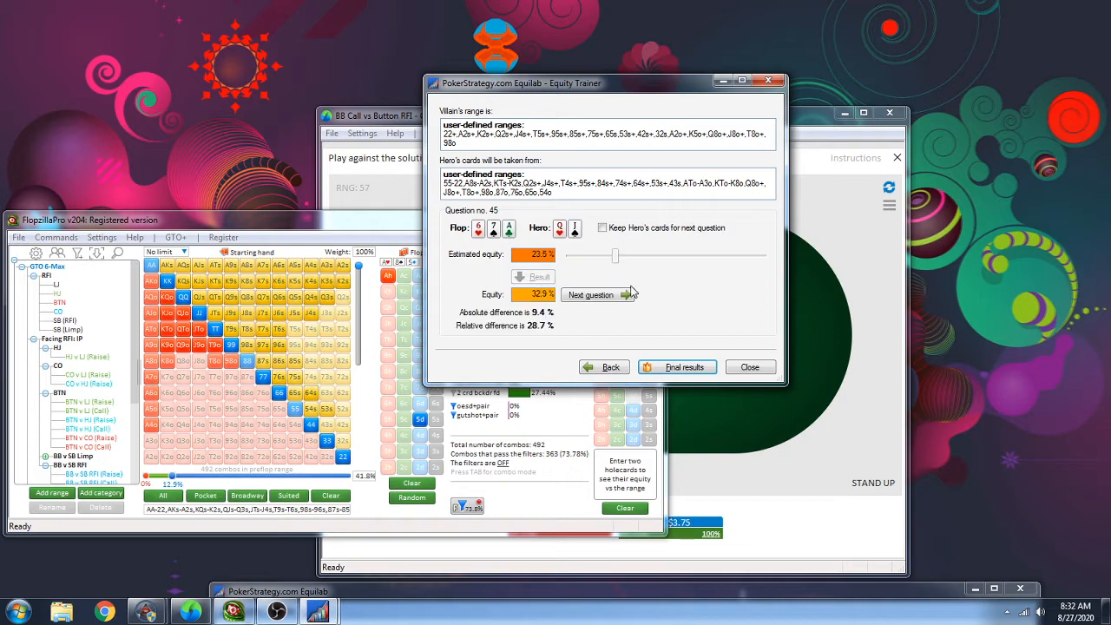
{"action": "left_click", "coordinate": [597, 296]}
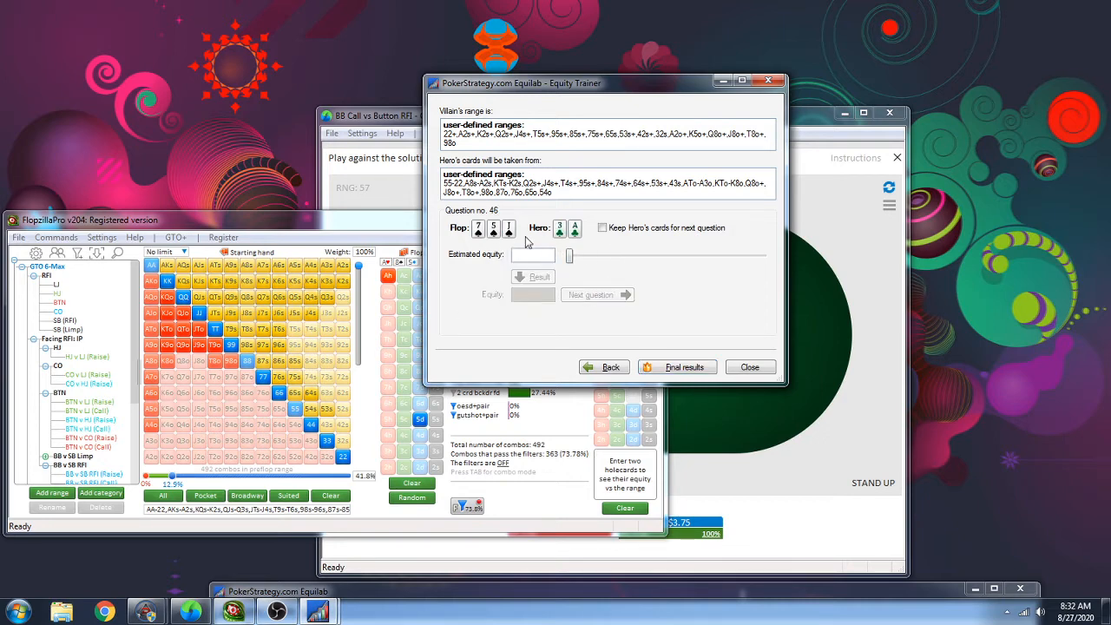
{"action": "left_click_drag", "start_coordinate": [570, 258], "coordinate": [623, 258]}
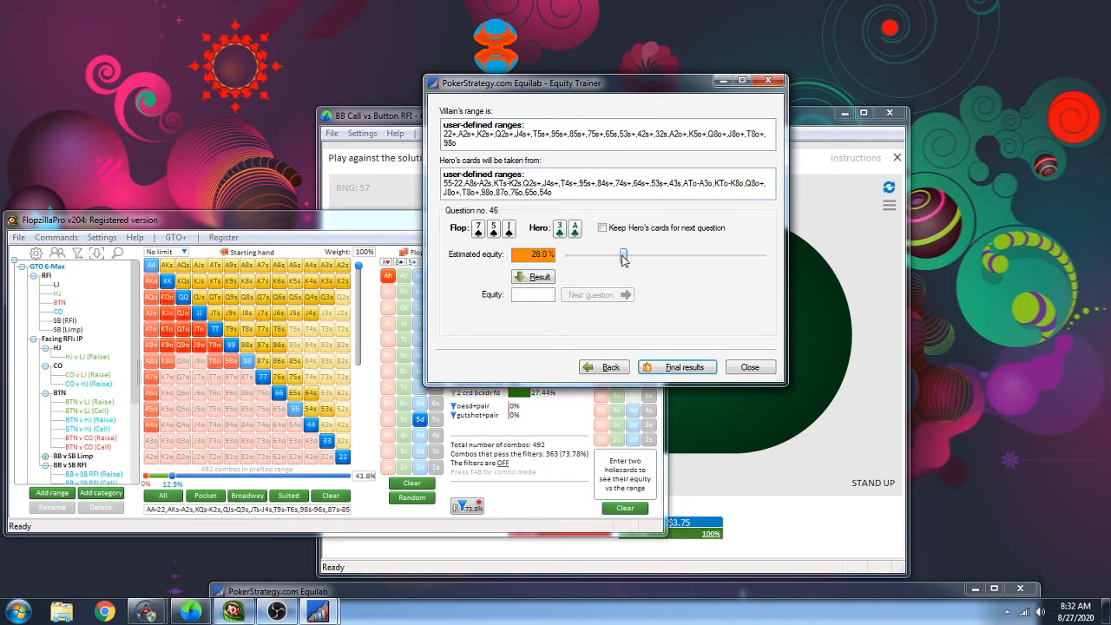
{"action": "left_click", "coordinate": [538, 277]}
{"action": "left_click", "coordinate": [598, 295]}
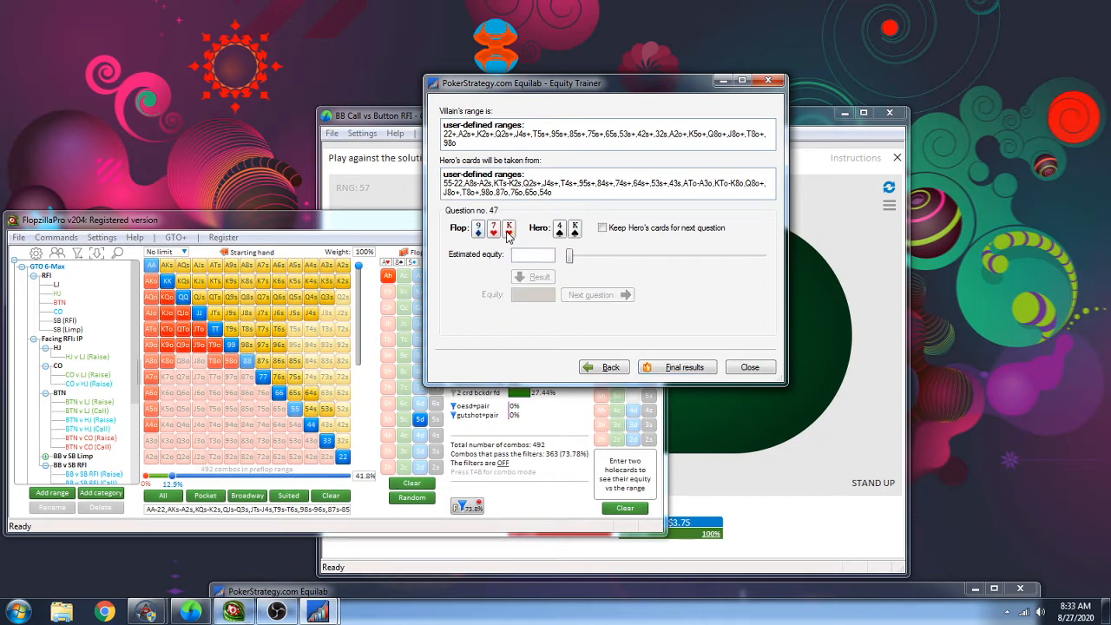
Submit equity estimates of 67.5% for question 47 and about 25% for question 48, and advance to question 49
{"action": "left_click_drag", "start_coordinate": [570, 258], "coordinate": [699, 261]}
{"action": "left_click", "coordinate": [529, 278]}
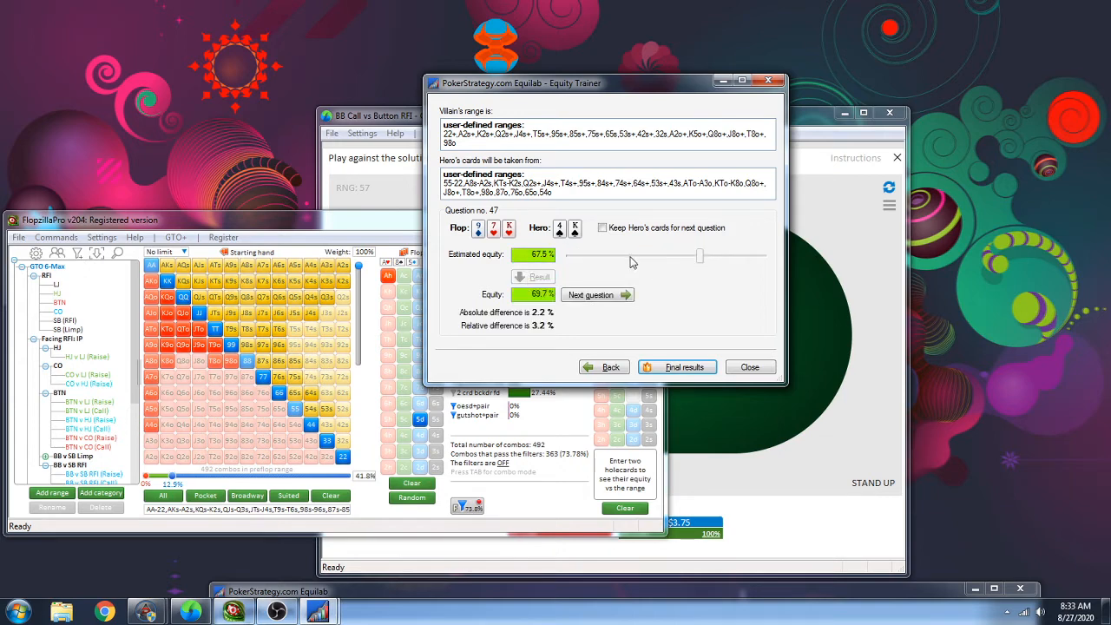
{"action": "left_click", "coordinate": [607, 297]}
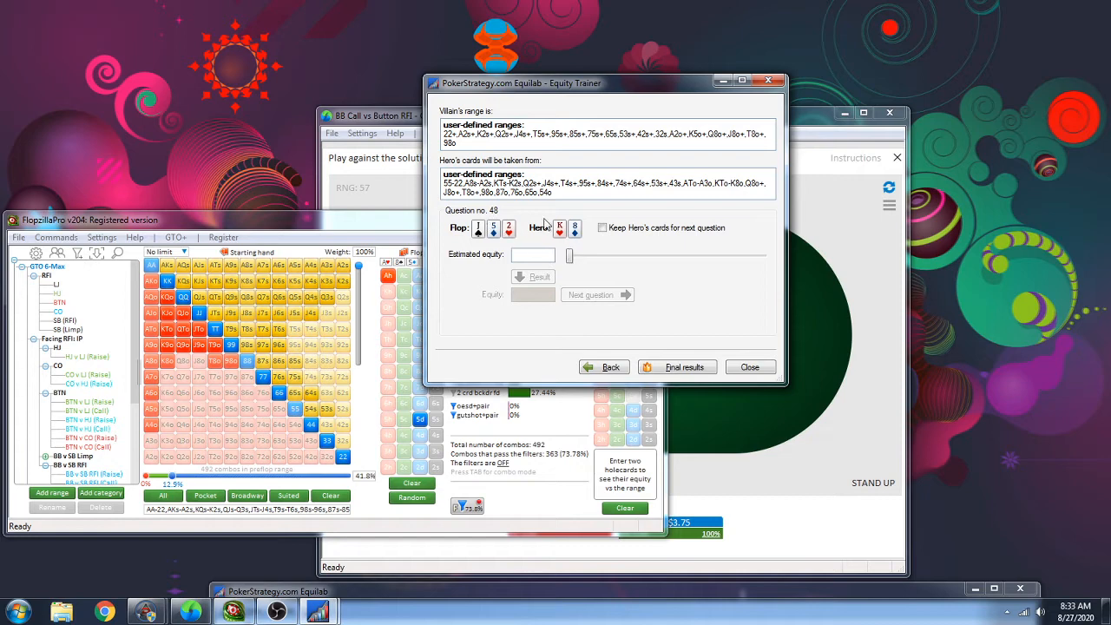
{"action": "left_click_drag", "start_coordinate": [567, 253], "coordinate": [619, 260]}
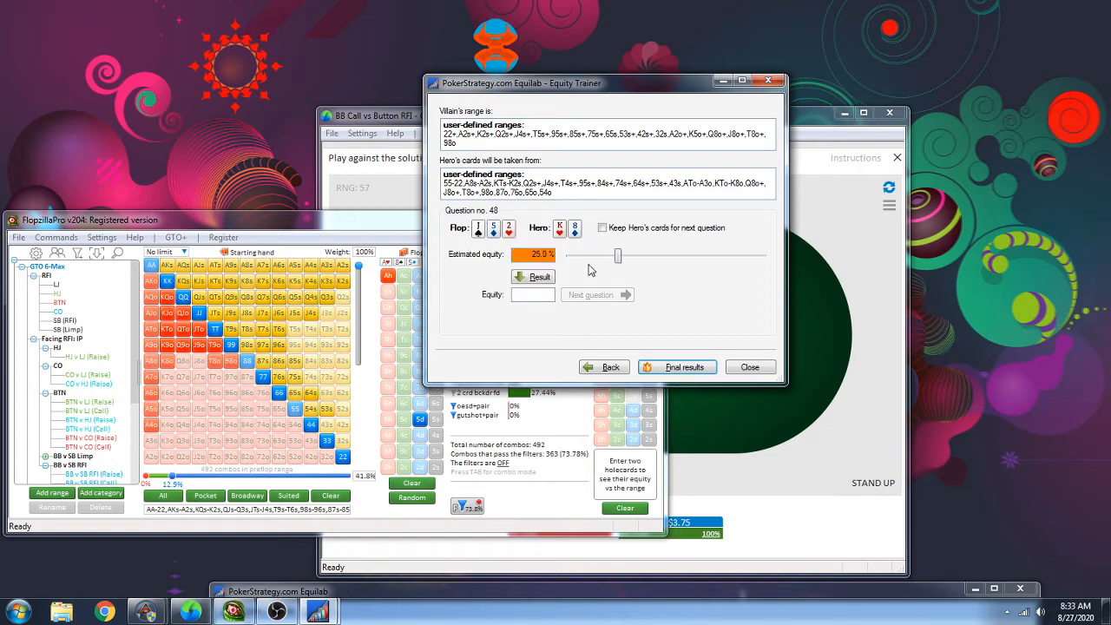
{"action": "left_click", "coordinate": [542, 277]}
{"action": "left_click", "coordinate": [621, 295]}
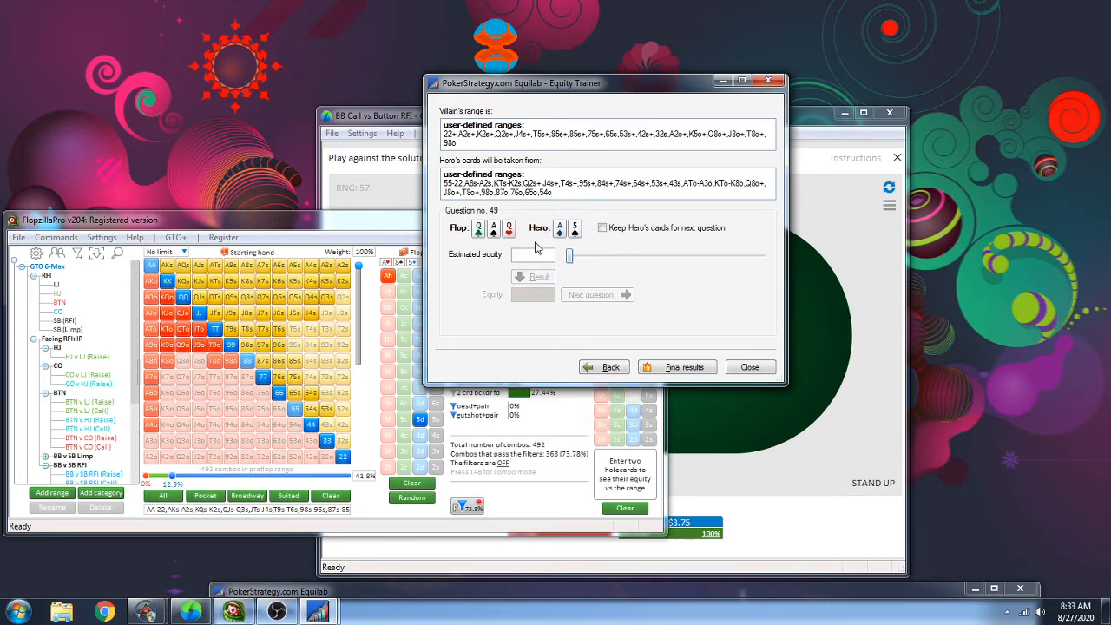
Submit an equity estimate of 80.5% for question 49, advance to question 50 and submit an estimate of 44.5%
{"action": "left_click_drag", "start_coordinate": [573, 260], "coordinate": [730, 261]}
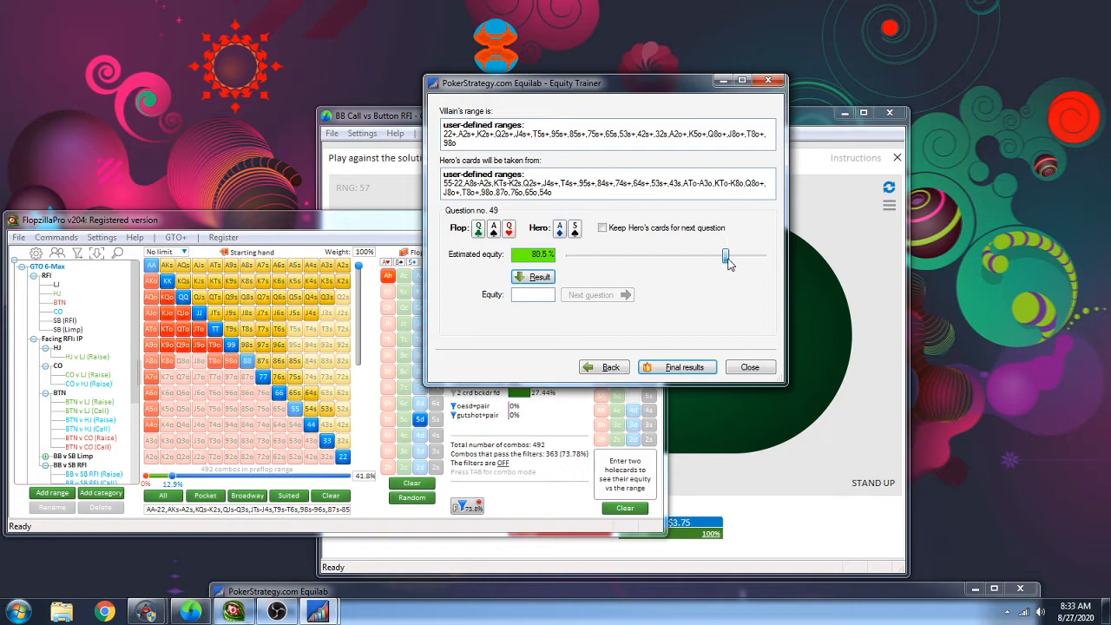
{"action": "left_click", "coordinate": [536, 277]}
{"action": "left_click", "coordinate": [608, 295]}
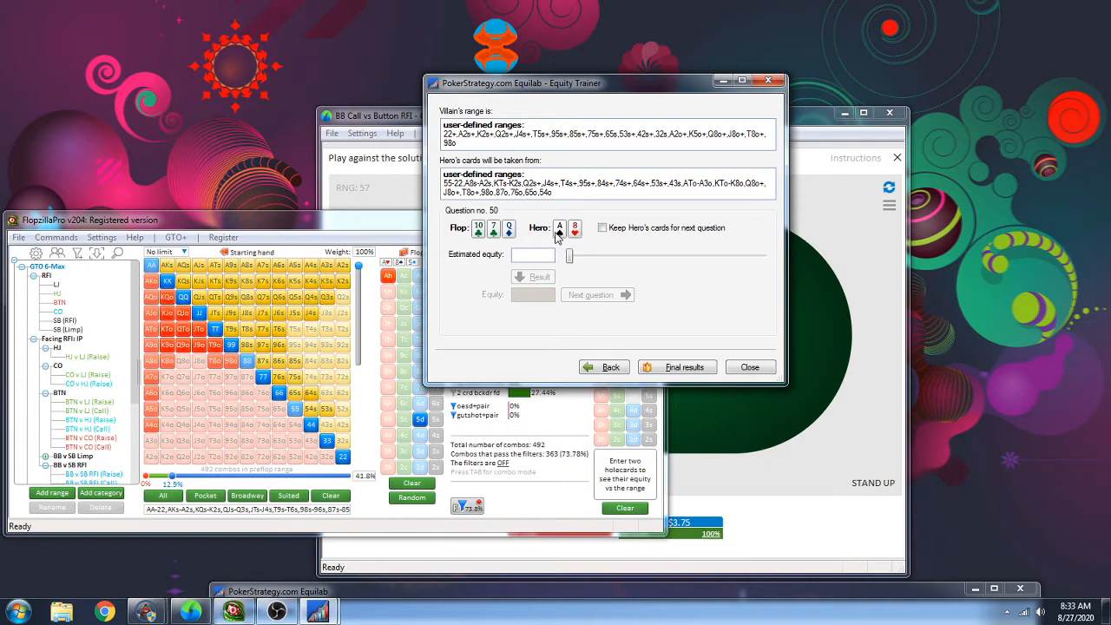
{"action": "left_click_drag", "start_coordinate": [570, 257], "coordinate": [657, 259]}
{"action": "key", "text": "Return"}
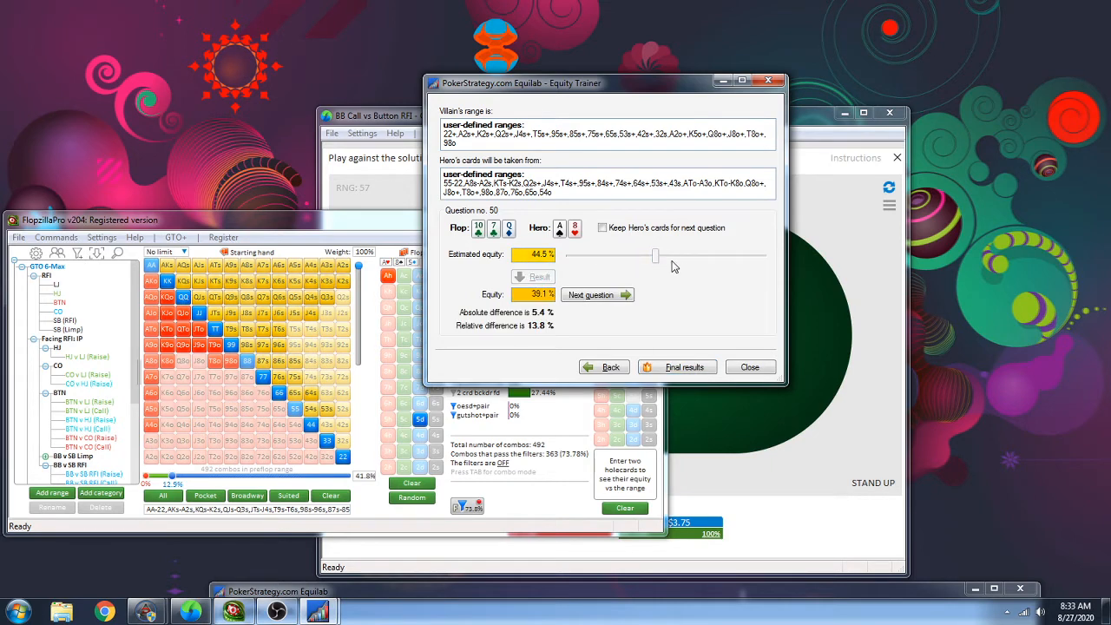
Open the final training results, enlarge the summary and sort it by absolute difference to review the best and worst estimates
{"action": "left_click", "coordinate": [682, 368]}
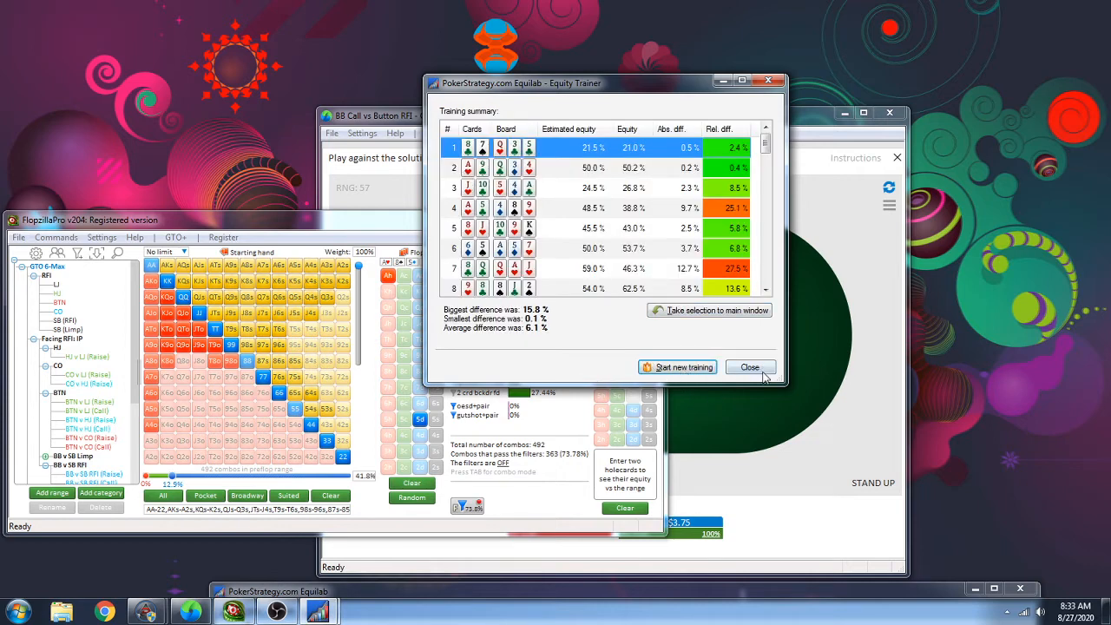
{"action": "left_click_drag", "start_coordinate": [764, 383], "coordinate": [764, 549]}
{"action": "left_click", "coordinate": [672, 132]}
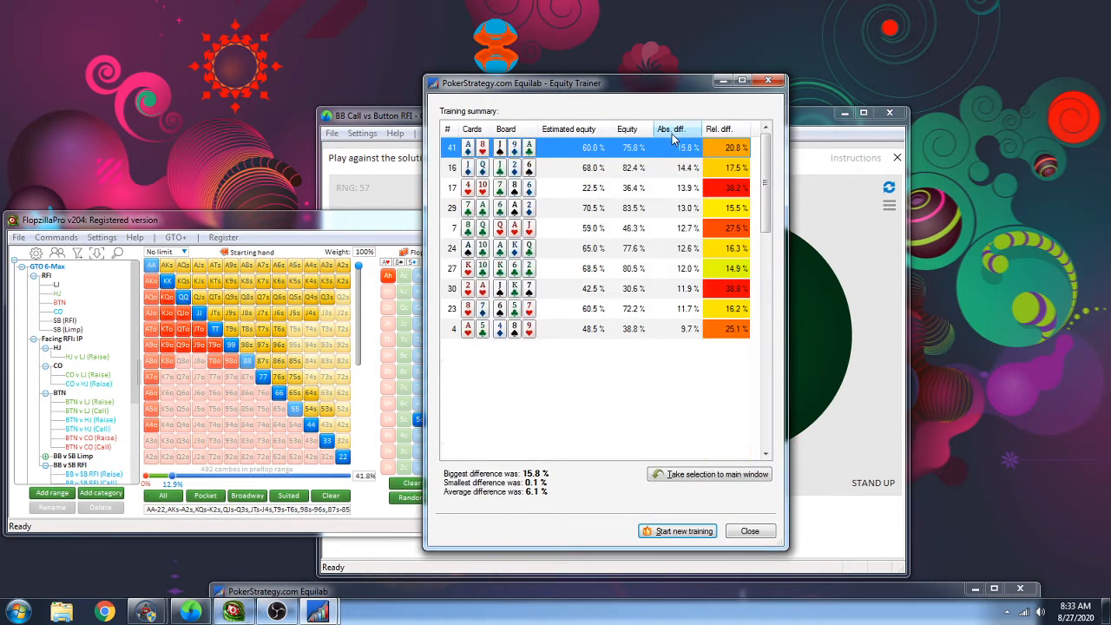
{"action": "left_click", "coordinate": [674, 132]}
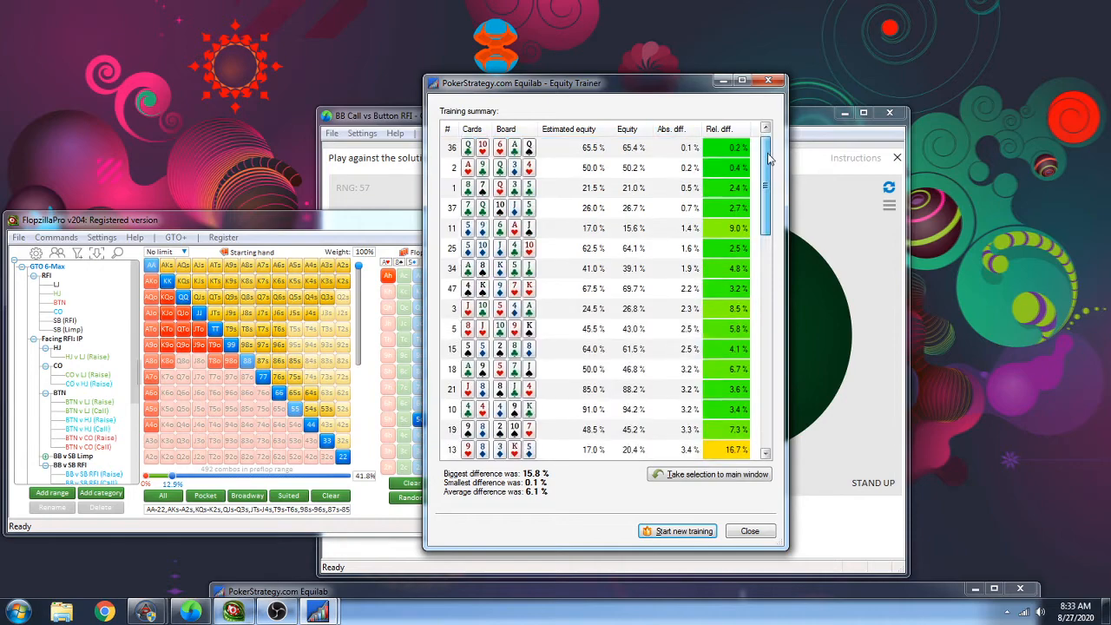
{"action": "left_click_drag", "start_coordinate": [768, 158], "coordinate": [759, 374]}
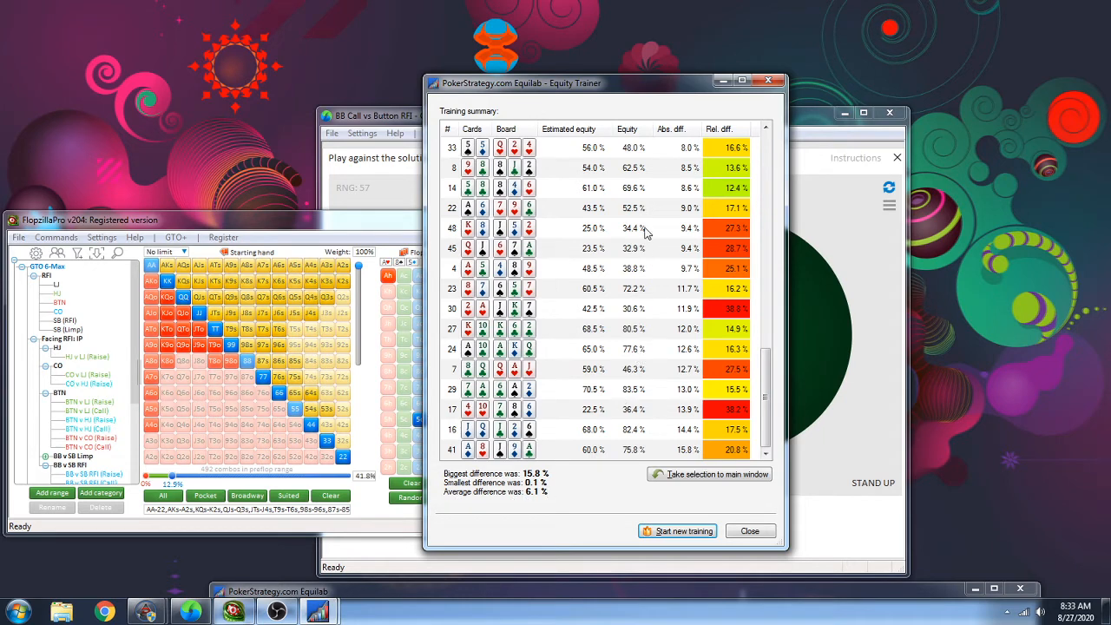
{"action": "scroll", "coordinate": [607, 206], "scroll_direction": "up", "scroll_amount": 8}
{"action": "scroll", "coordinate": [577, 258], "scroll_direction": "down", "scroll_amount": 8}
Close the Equity Trainer and bring the BB Call vs Button RFI solution in GTO+ forward, moving its window clear
{"action": "left_click", "coordinate": [777, 83]}
{"action": "left_click", "coordinate": [771, 82]}
{"action": "left_click", "coordinate": [520, 123]}
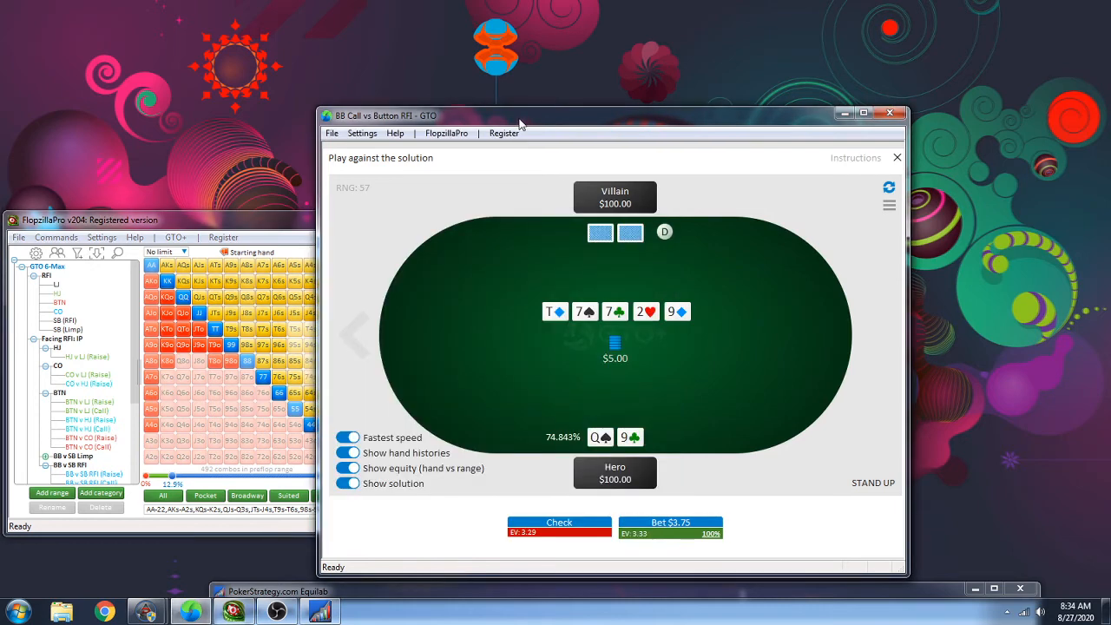
{"action": "left_click_drag", "start_coordinate": [573, 117], "coordinate": [493, 37]}
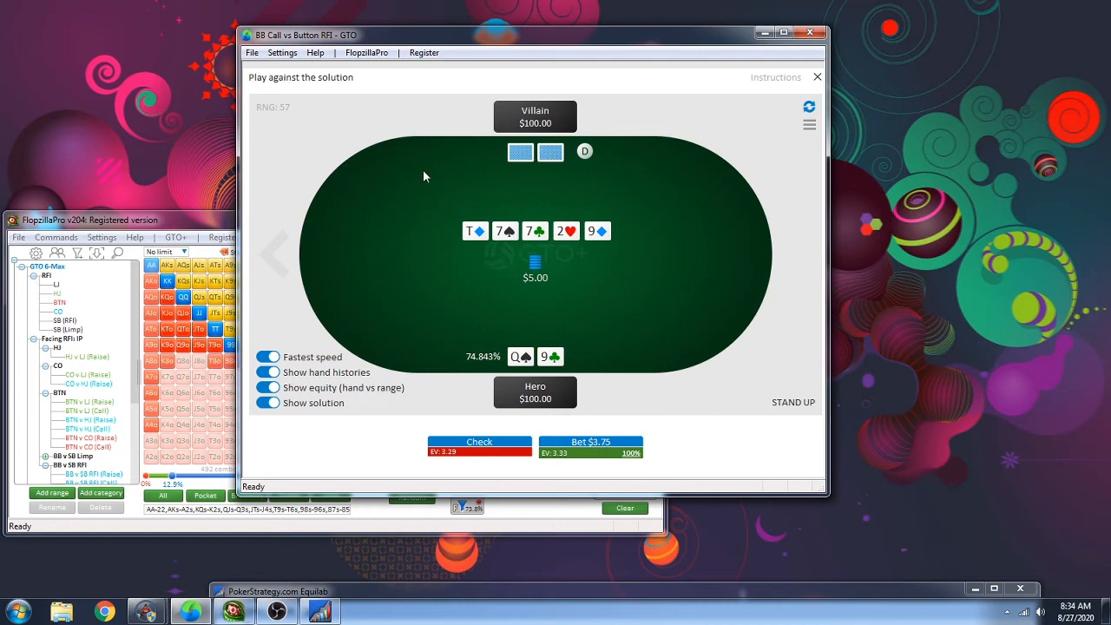
Switch to FlopzillaPro, load the BB v BTN (Call) range and clear the board cards
{"action": "left_click", "coordinate": [123, 227]}
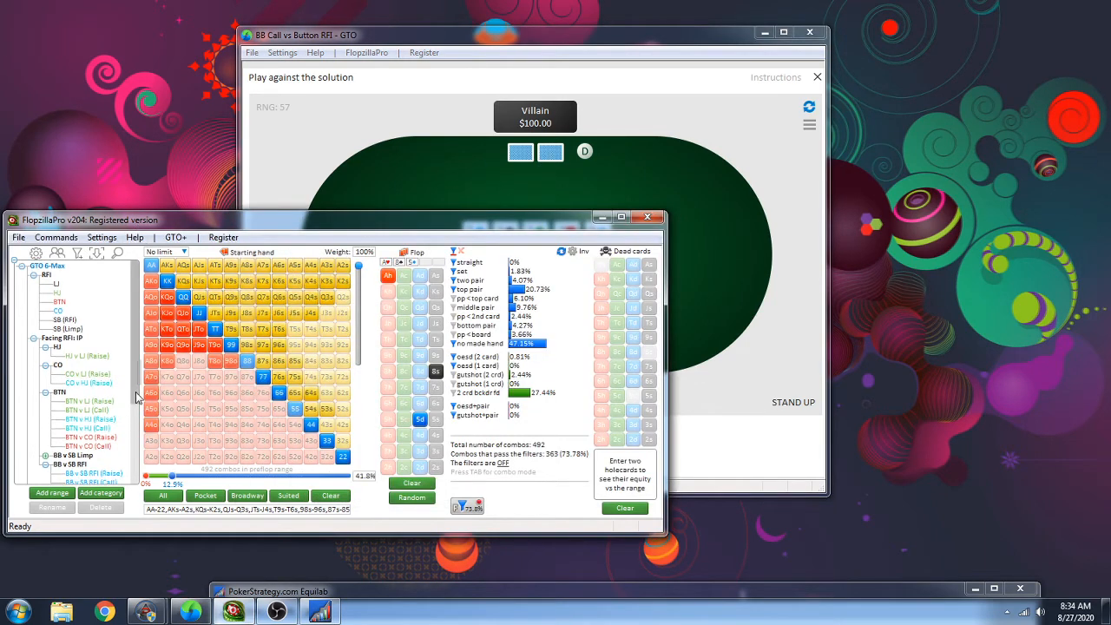
{"action": "scroll", "coordinate": [137, 397], "scroll_direction": "down", "scroll_amount": 5}
{"action": "left_click", "coordinate": [94, 450]}
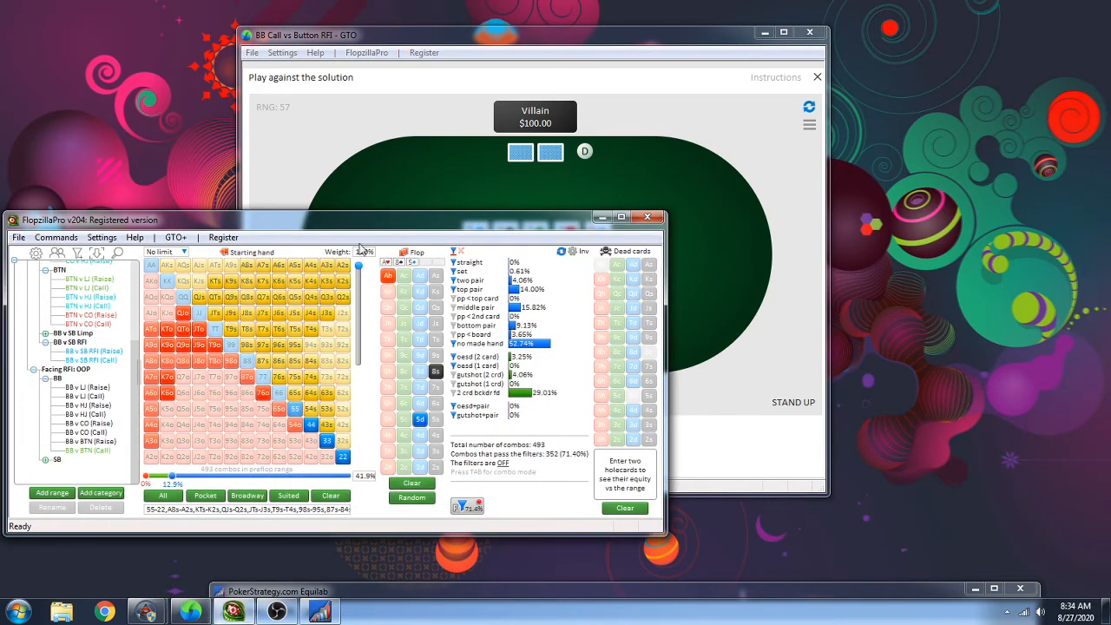
{"action": "left_click", "coordinate": [415, 483]}
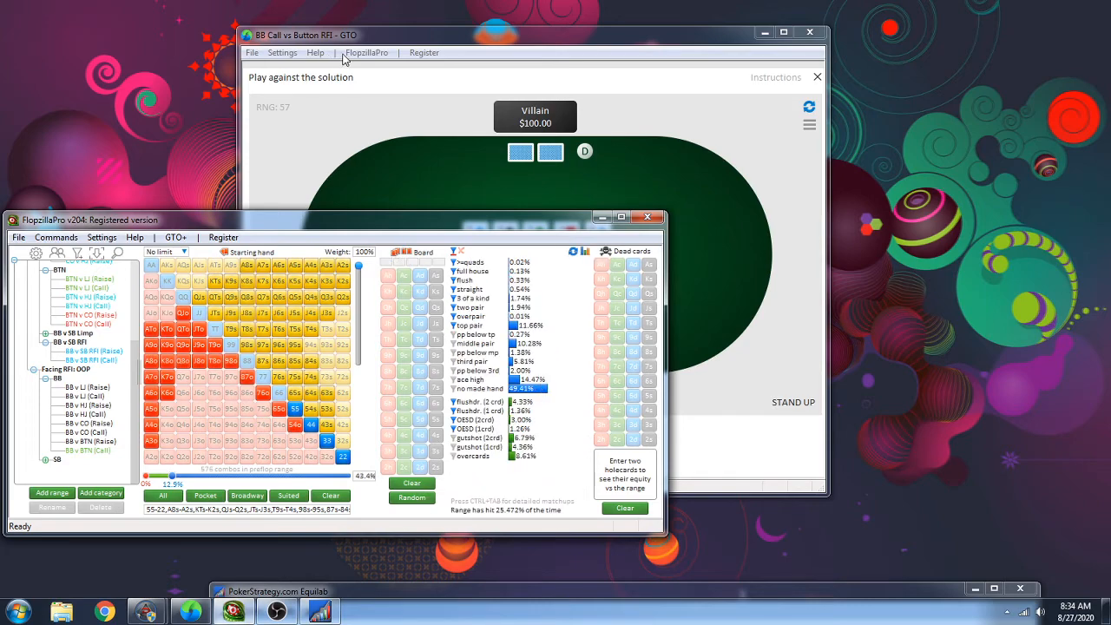
Arrange the GTO+ and FlopzillaPro windows beside each other and check the river with Q♠9♣
{"action": "left_click_drag", "start_coordinate": [345, 58], "coordinate": [467, 58]}
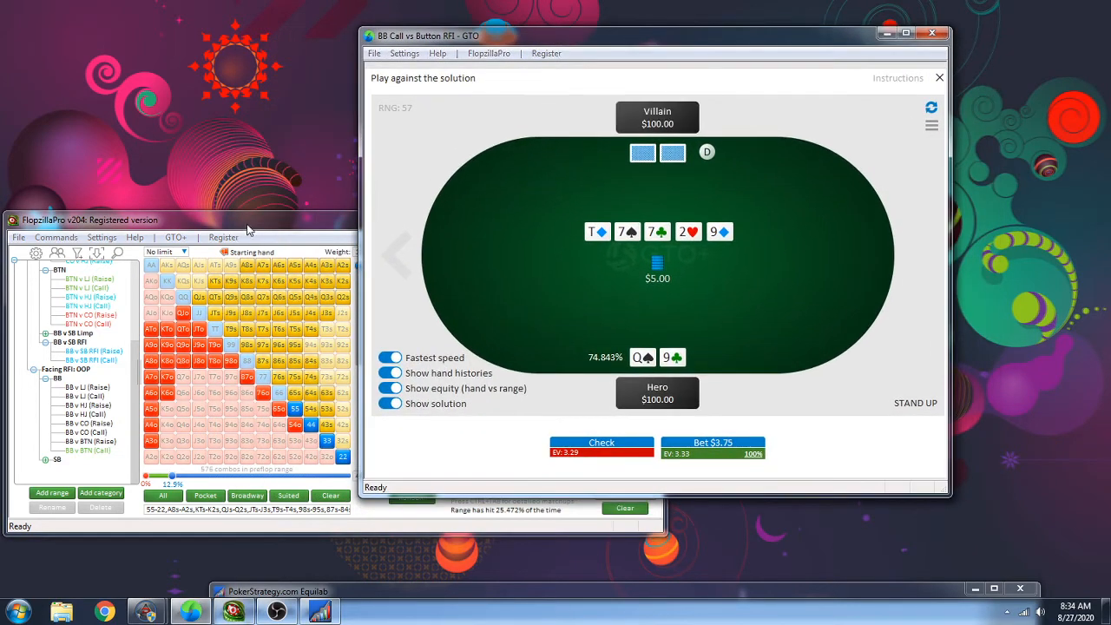
{"action": "left_click_drag", "start_coordinate": [246, 230], "coordinate": [184, 161]}
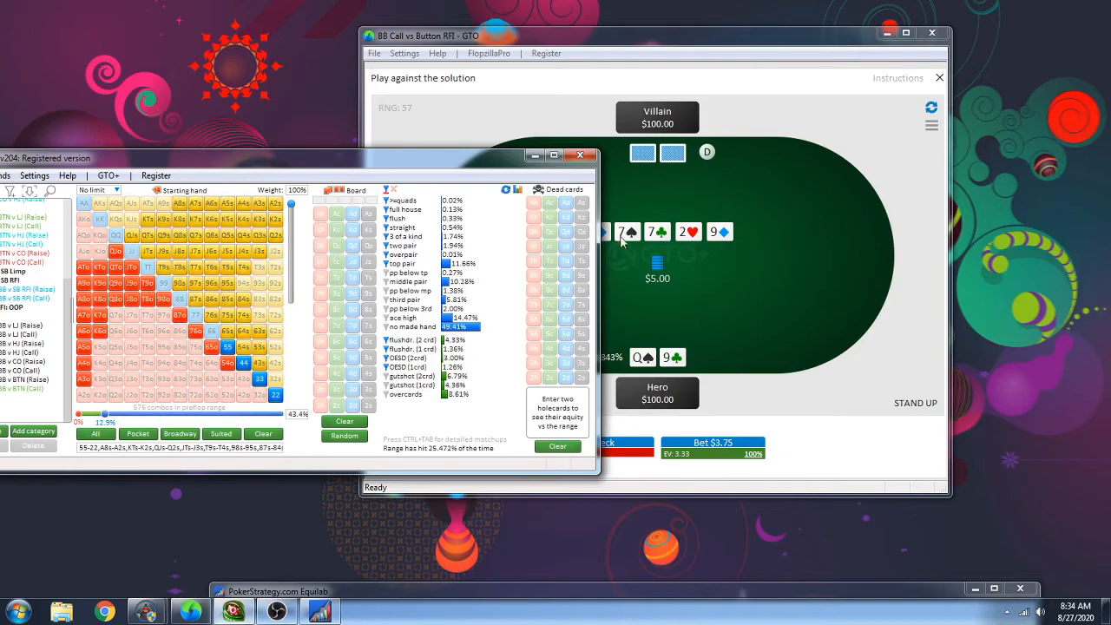
{"action": "left_click", "coordinate": [717, 258]}
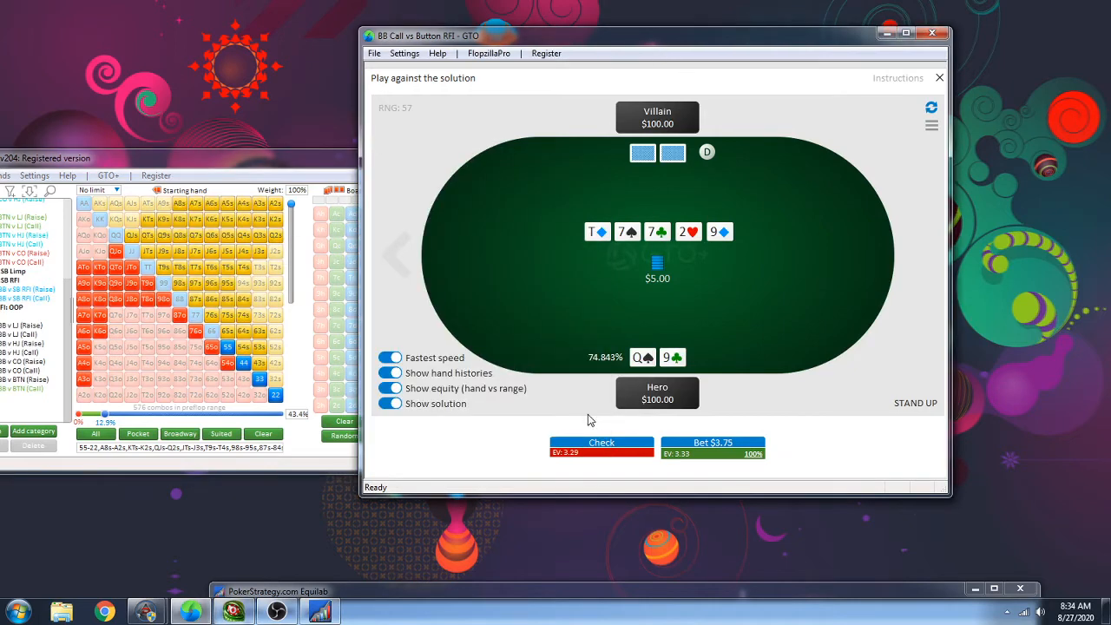
{"action": "left_click", "coordinate": [584, 446]}
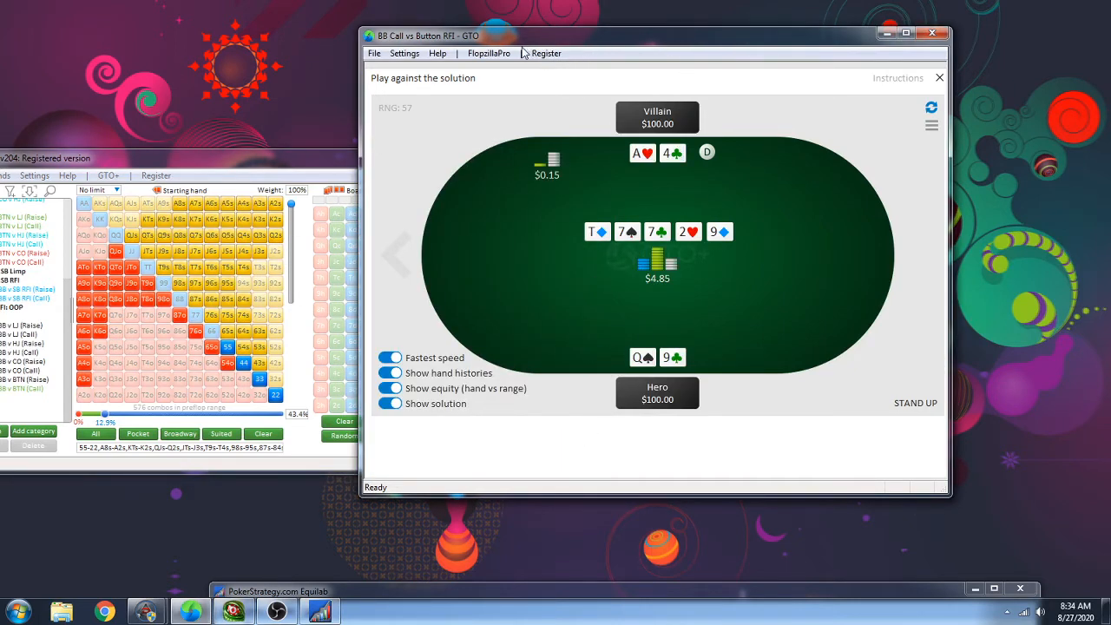
{"action": "left_click_drag", "start_coordinate": [506, 40], "coordinate": [445, 51]}
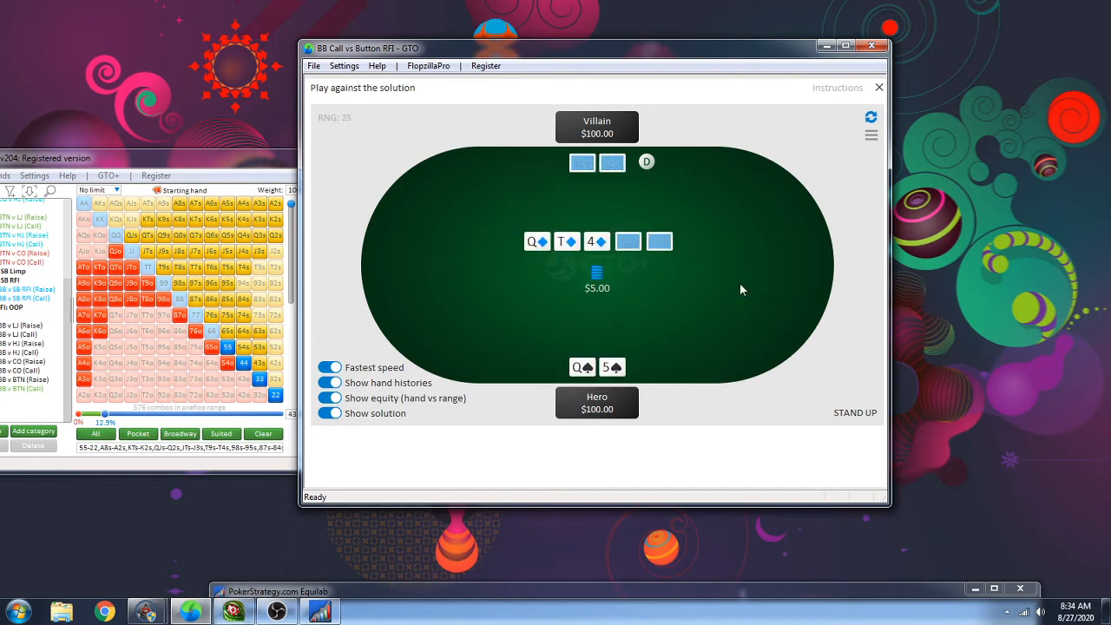
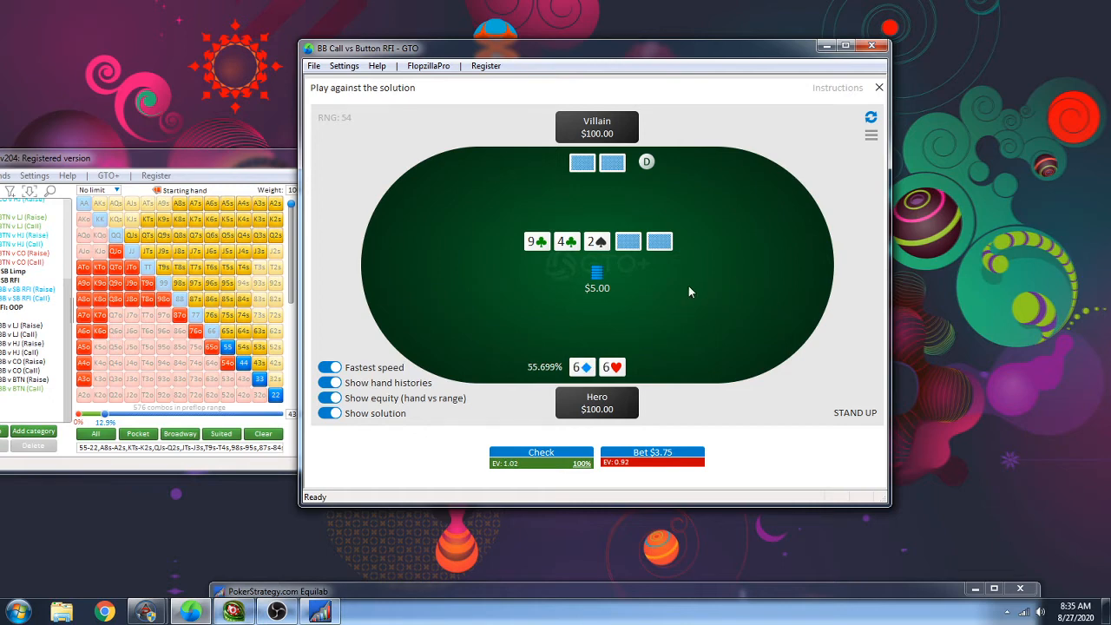
Check the 9♣4♣2♠ flop with 6♦6♥ and enable live export to FlopzillaPro for the play session
{"action": "left_click", "coordinate": [555, 458]}
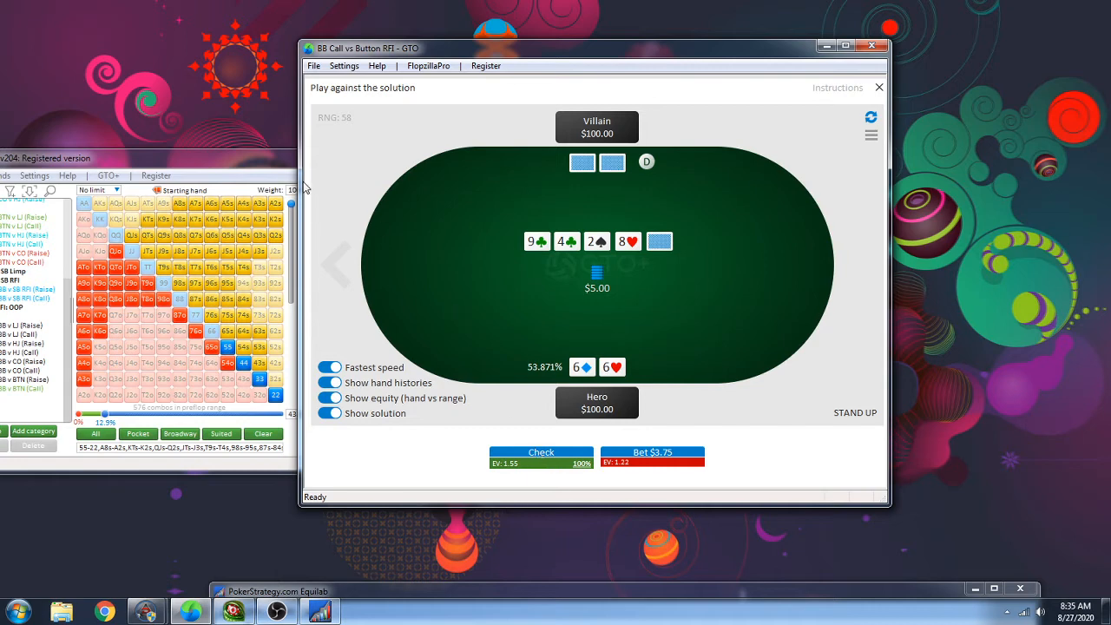
{"action": "left_click_drag", "start_coordinate": [157, 163], "coordinate": [198, 163]}
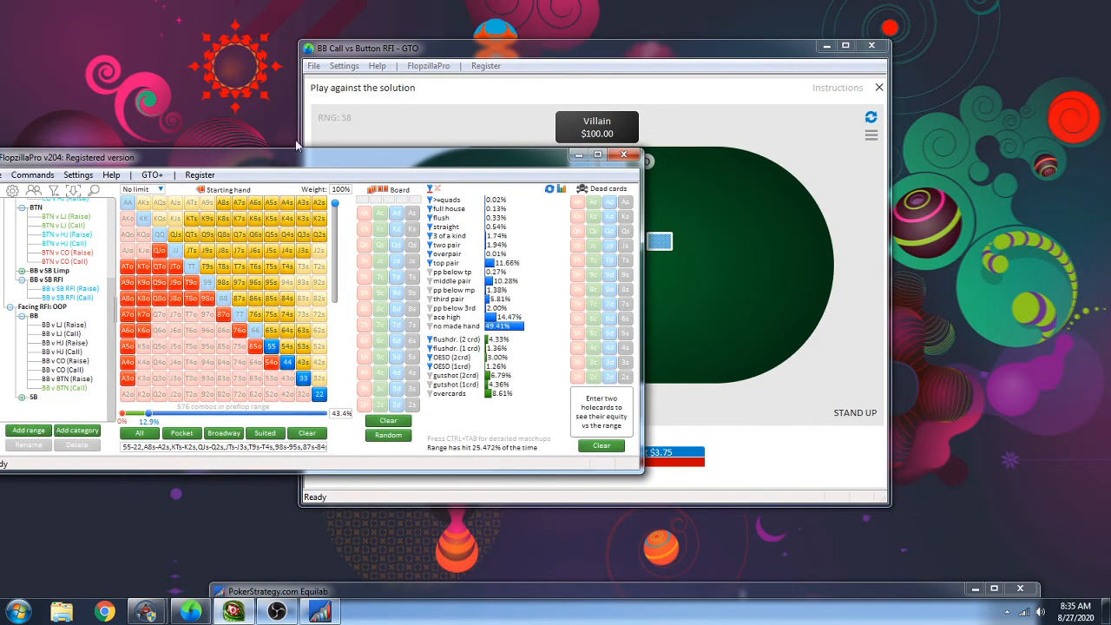
{"action": "left_click", "coordinate": [347, 98]}
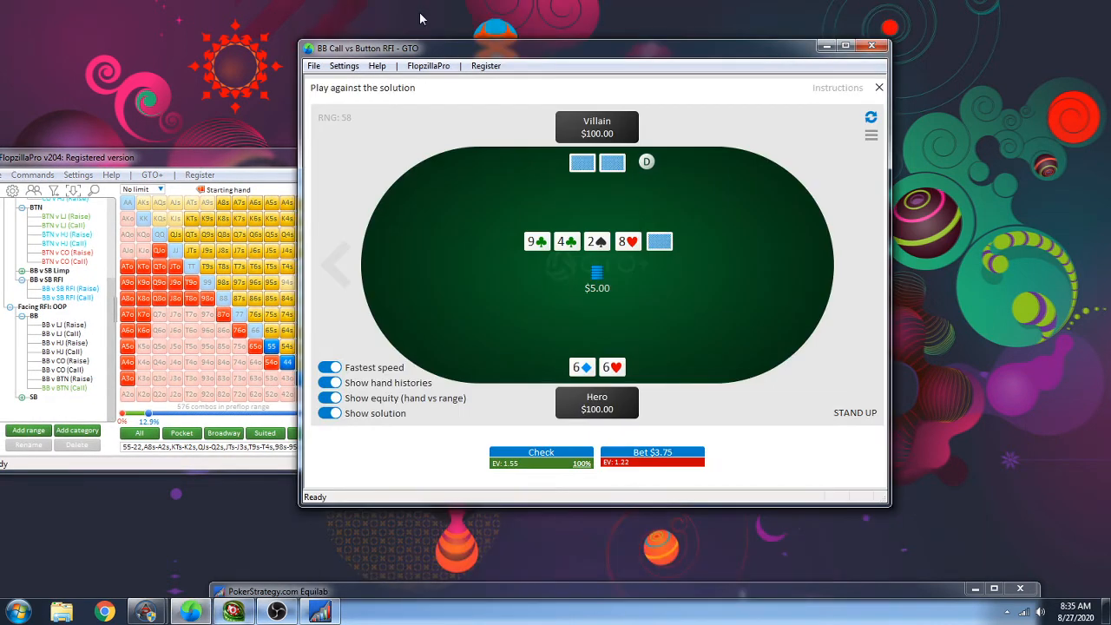
{"action": "double_click", "coordinate": [581, 48]}
{"action": "left_click", "coordinate": [704, 430]}
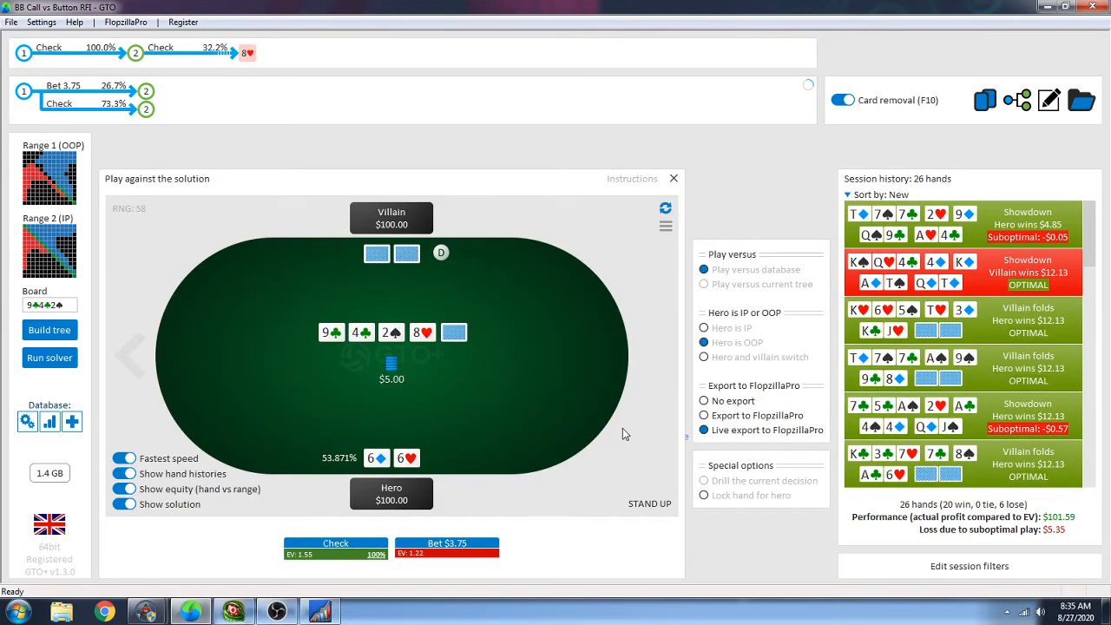
{"action": "double_click", "coordinate": [490, 6]}
Examine both players' exported turn ranges and their equity matrices in FlopzillaPro
{"action": "left_click", "coordinate": [244, 174]}
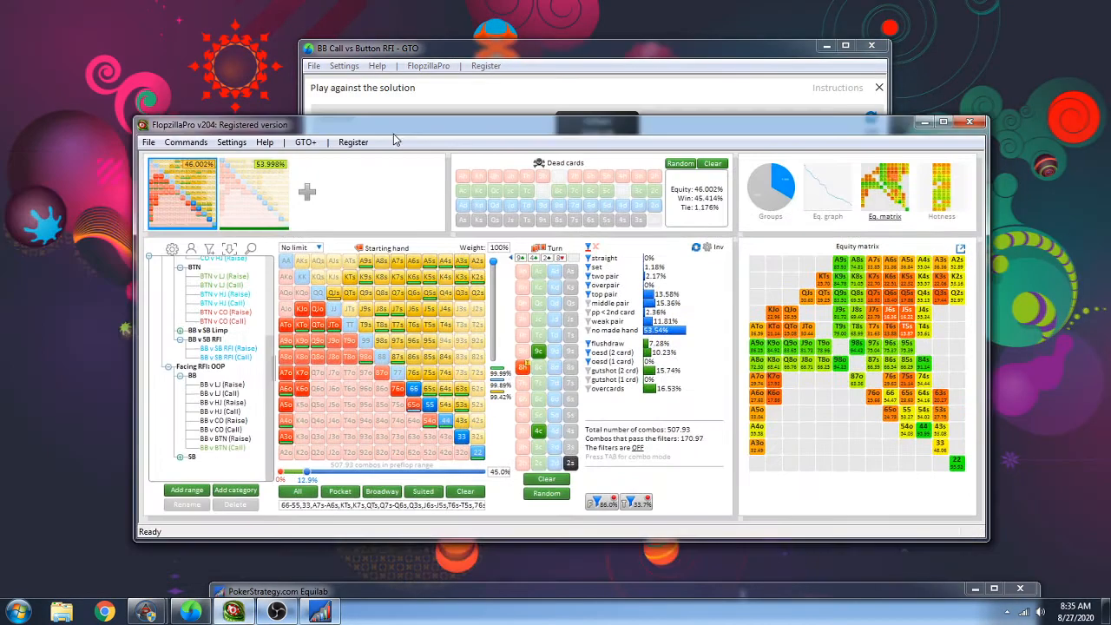
{"action": "left_click_drag", "start_coordinate": [439, 124], "coordinate": [313, 88]}
{"action": "mouse_move", "coordinate": [526, 261]}
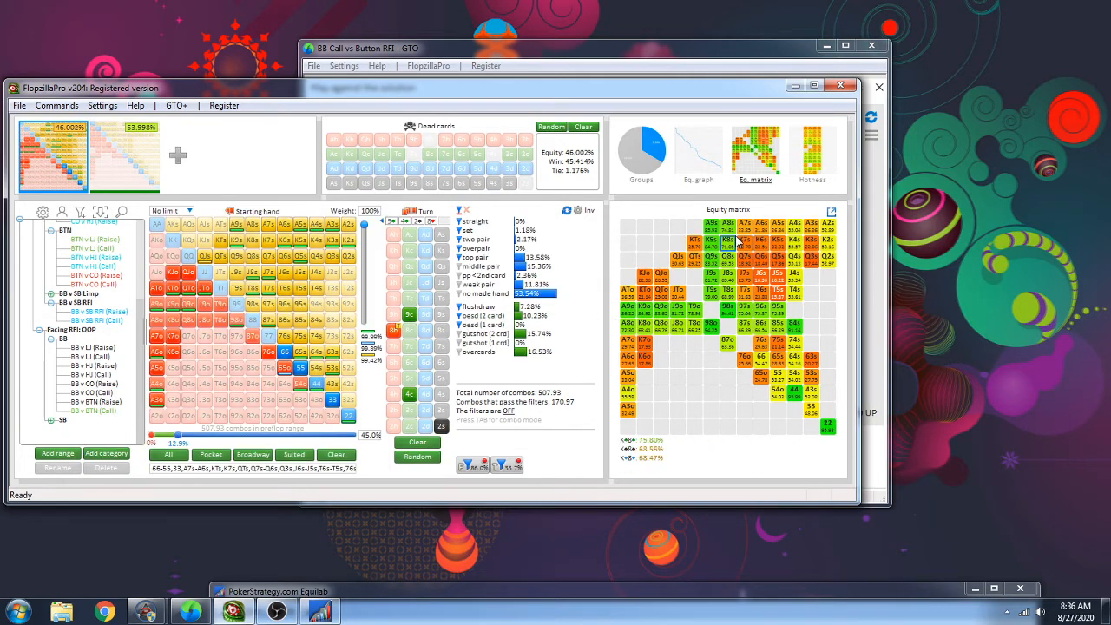
{"action": "left_click", "coordinate": [127, 166]}
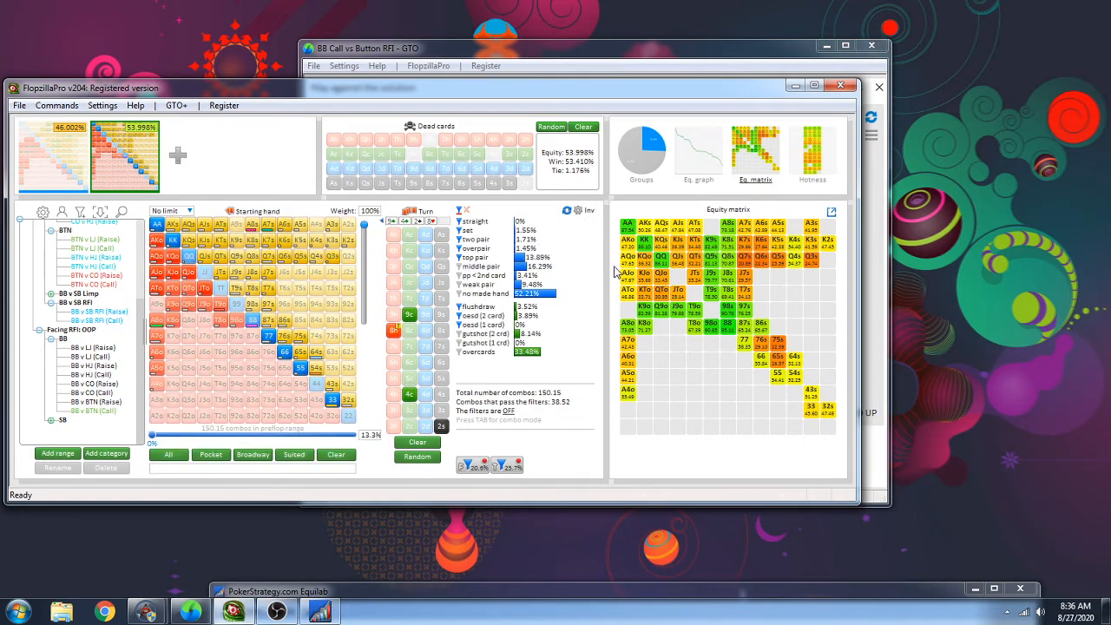
{"action": "mouse_move", "coordinate": [564, 276]}
Check the turn with 6♦6♥ in GTO+ and inspect the villain's hole cards and updated range
{"action": "left_click_drag", "start_coordinate": [575, 57], "coordinate": [670, 57]}
{"action": "left_click", "coordinate": [635, 458]}
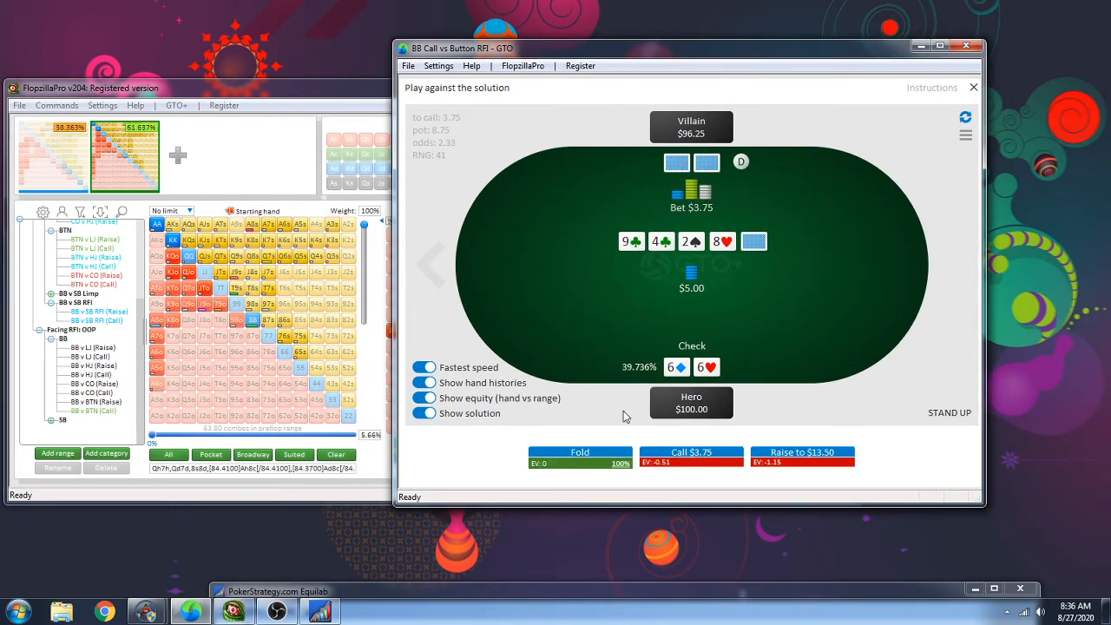
{"action": "left_click", "coordinate": [709, 160]}
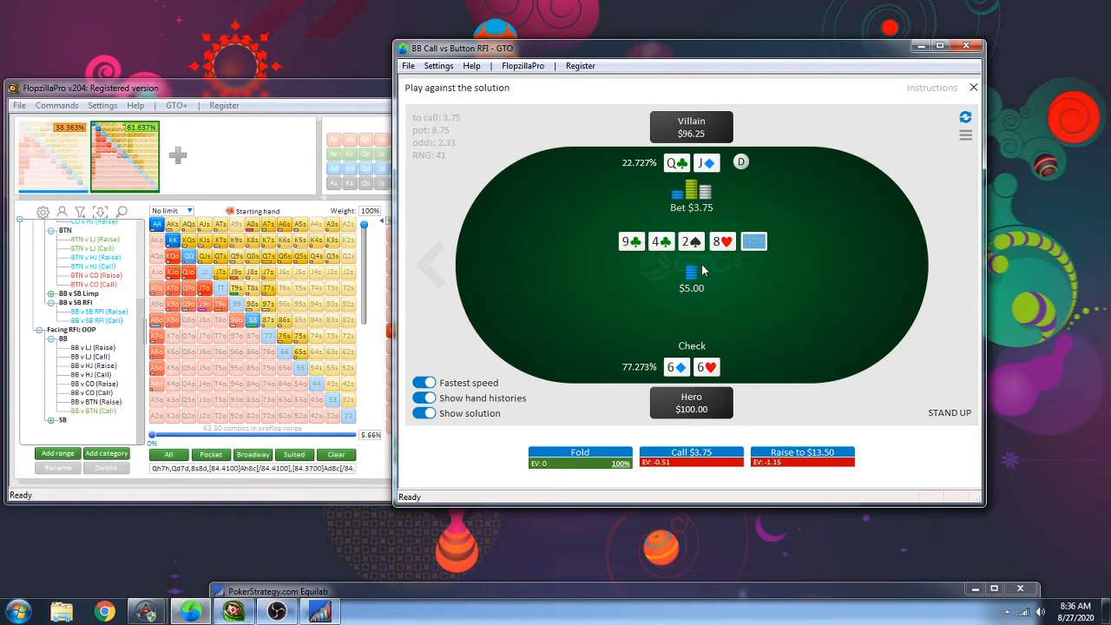
{"action": "left_click", "coordinate": [708, 166]}
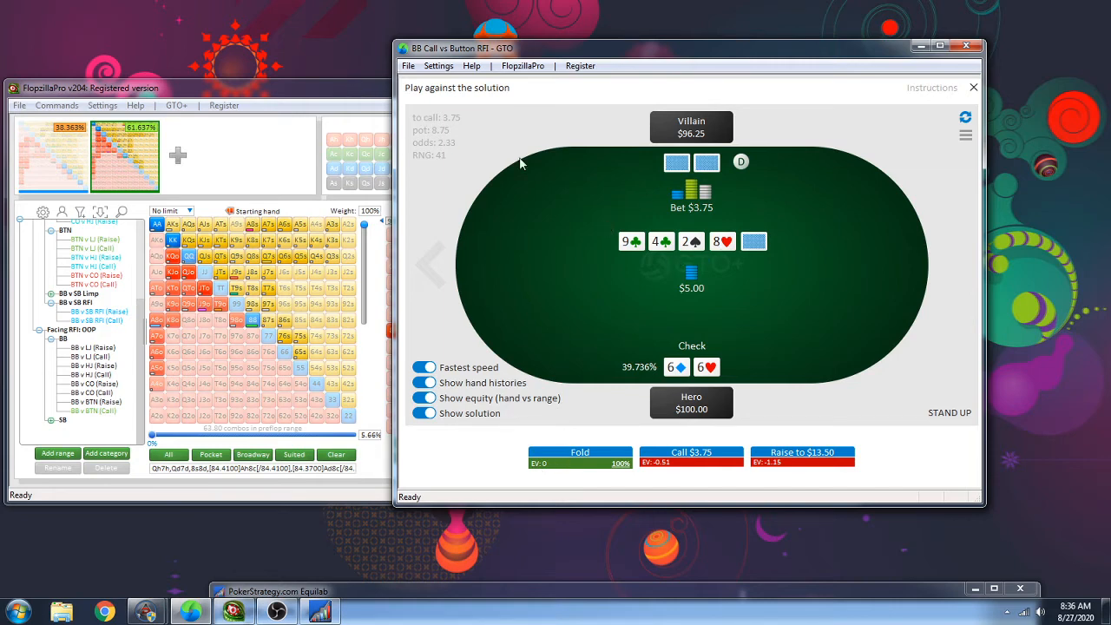
{"action": "left_click", "coordinate": [368, 88]}
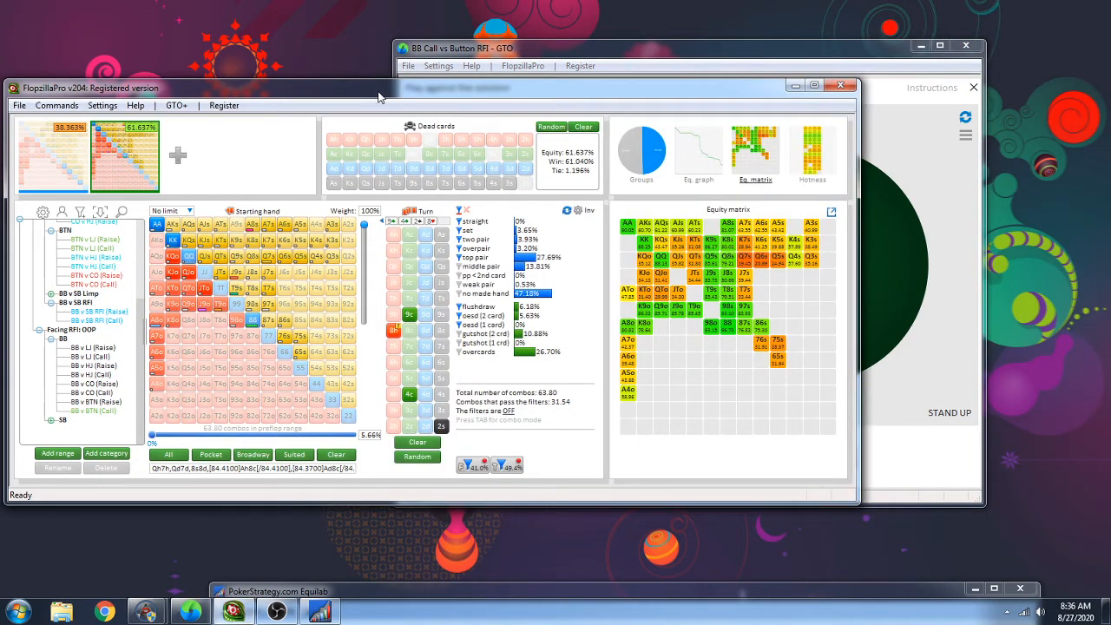
{"action": "left_click", "coordinate": [887, 268]}
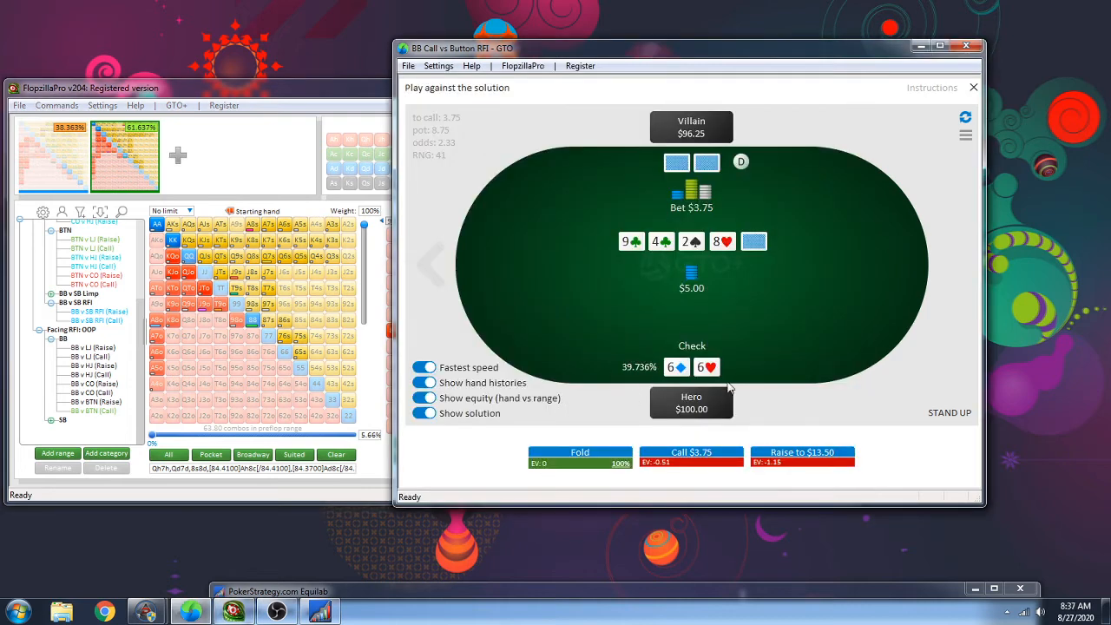
Reveal the villain's hole cards again and fold 6♦6♥ to the $3.75 turn bet
{"action": "left_click", "coordinate": [711, 165]}
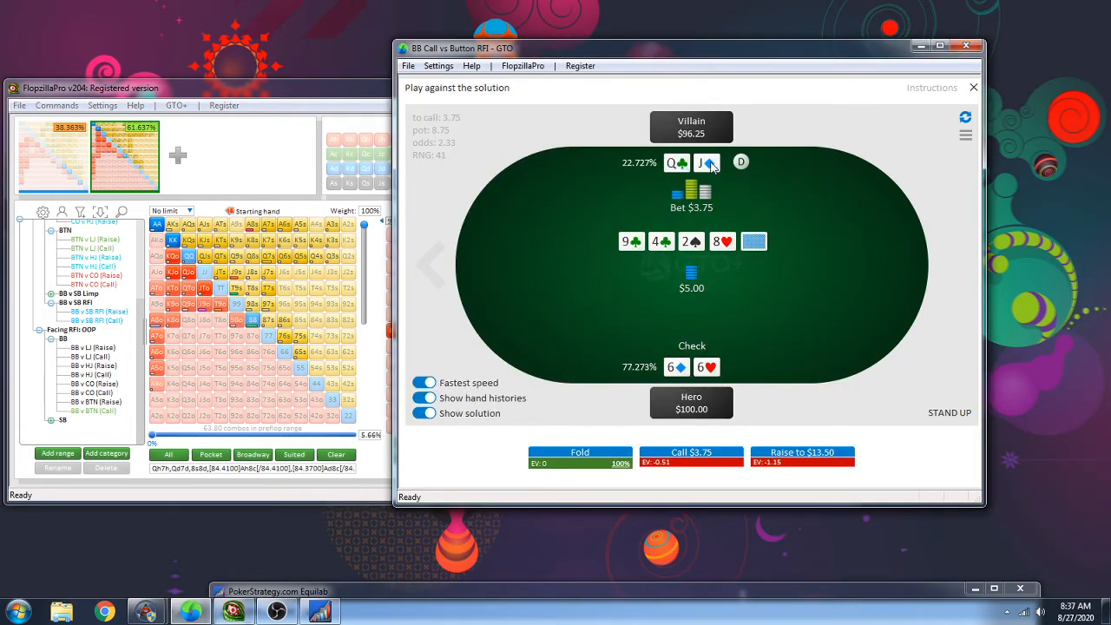
{"action": "left_click", "coordinate": [585, 464]}
{"action": "left_click_drag", "start_coordinate": [513, 52], "coordinate": [496, 53]}
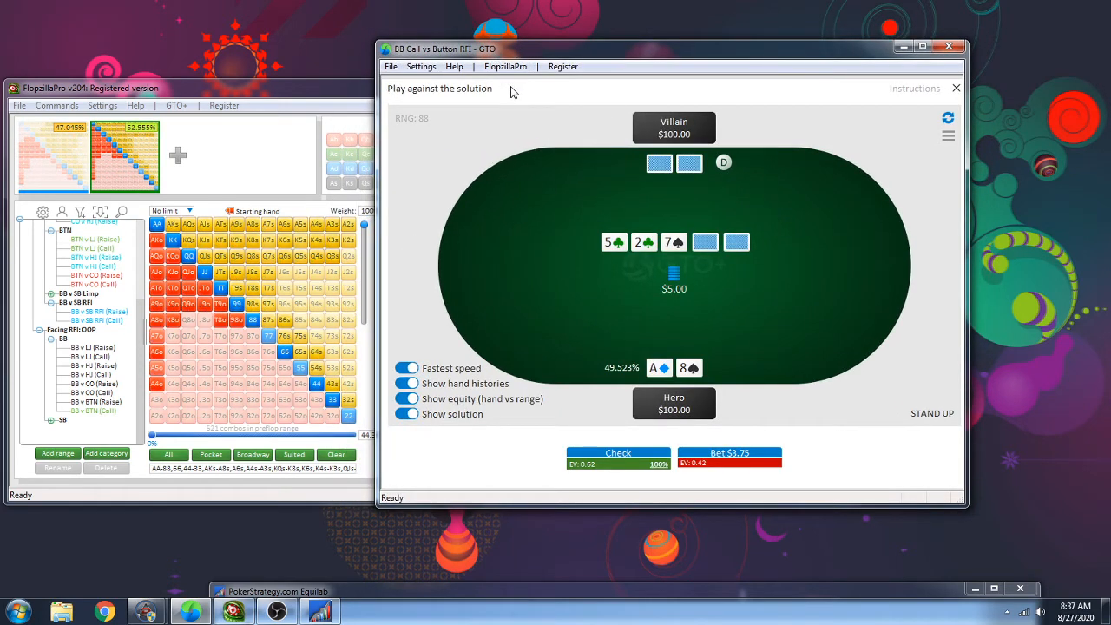
Check the flop and turn with A♦8♠, peek at the villain's cards and bet $3.75 on the river
{"action": "left_click", "coordinate": [625, 460]}
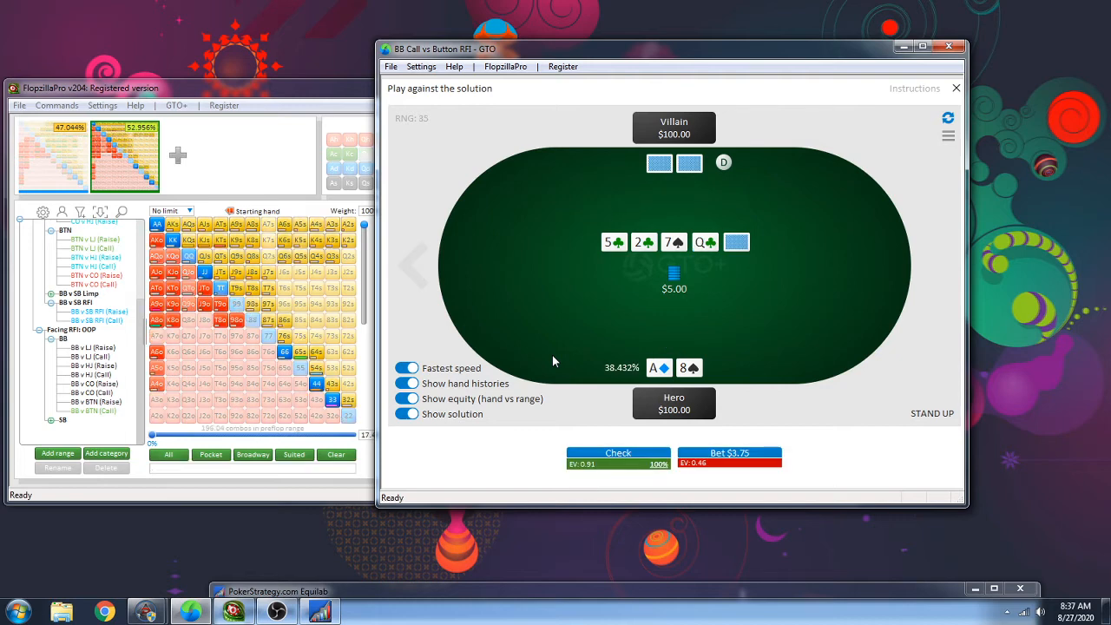
{"action": "left_click", "coordinate": [605, 460]}
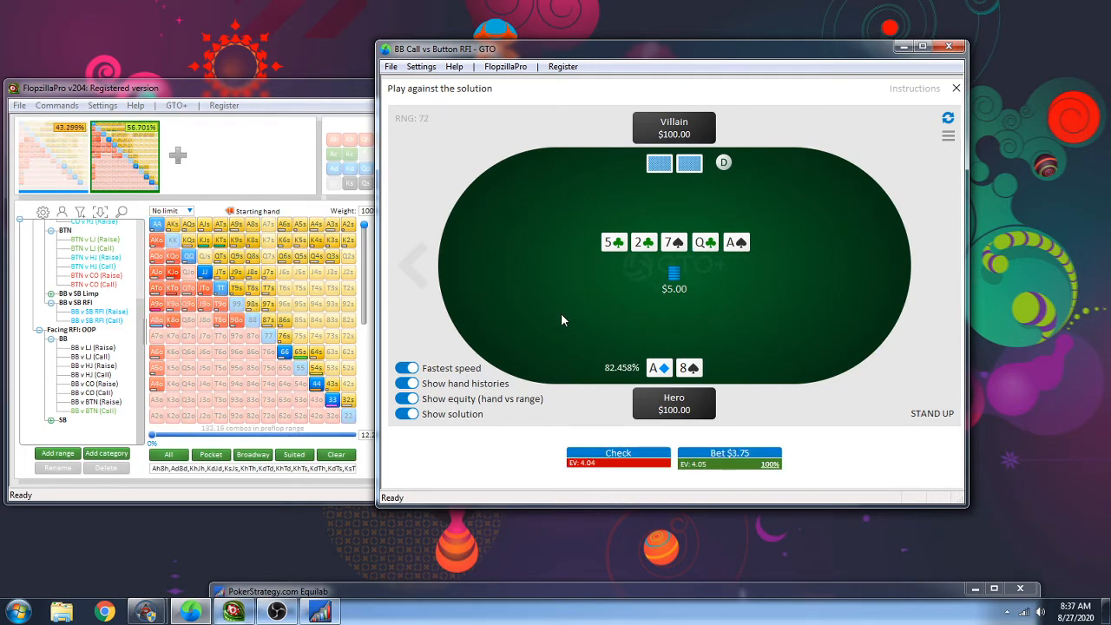
{"action": "left_click", "coordinate": [689, 164]}
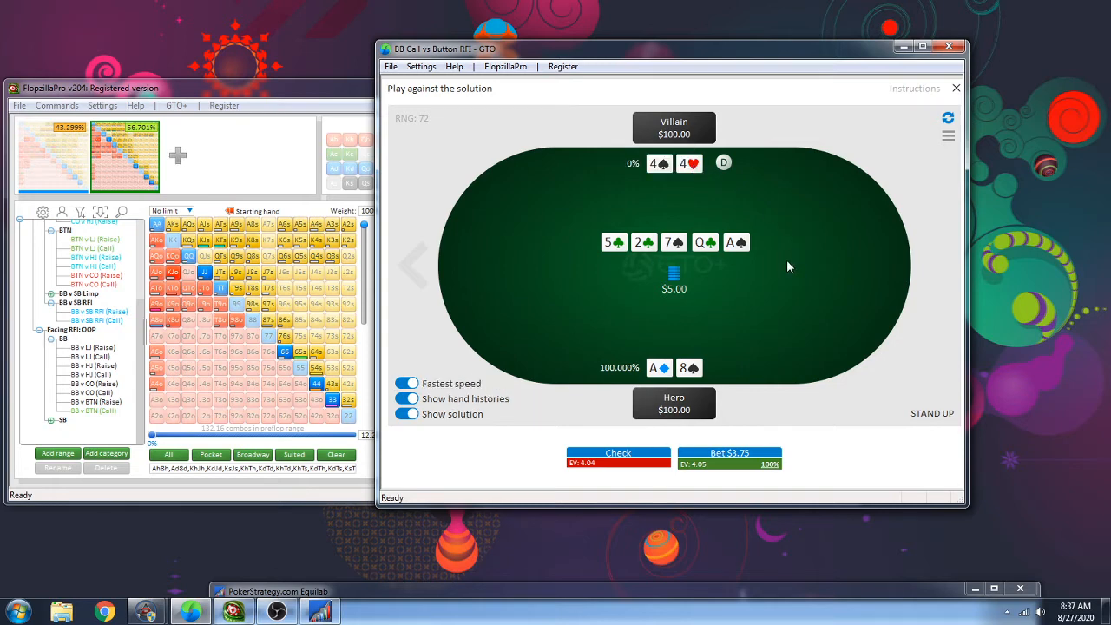
{"action": "left_click", "coordinate": [701, 167]}
{"action": "left_click", "coordinate": [735, 460]}
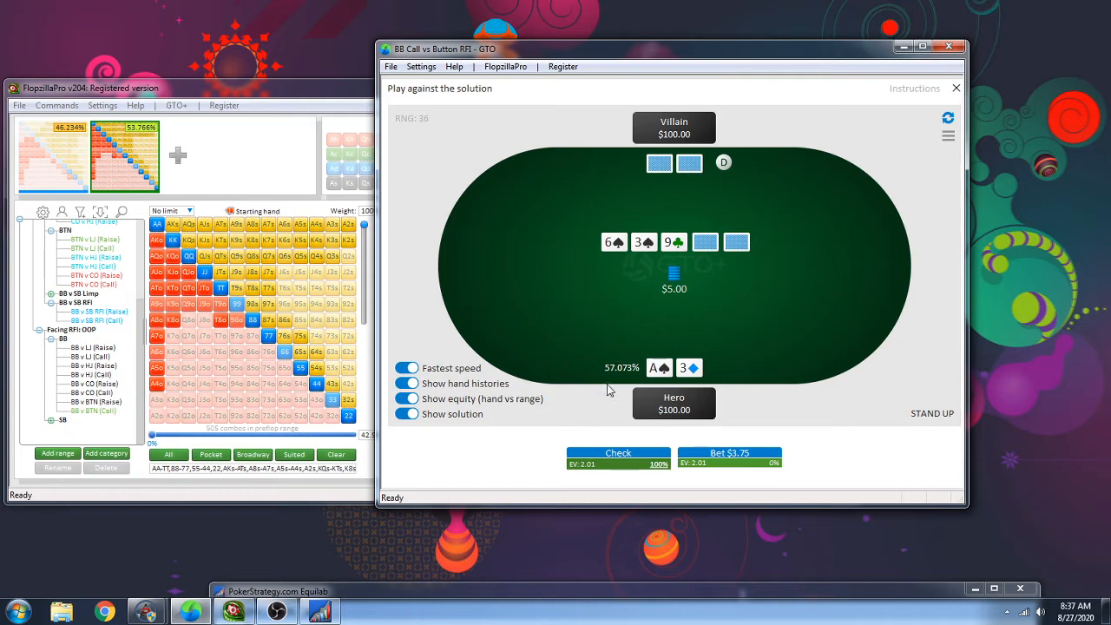
Check the 6♠3♠9♣ flop with A♠3♦ and call the villain's $3.75 bet
{"action": "left_click", "coordinate": [633, 467]}
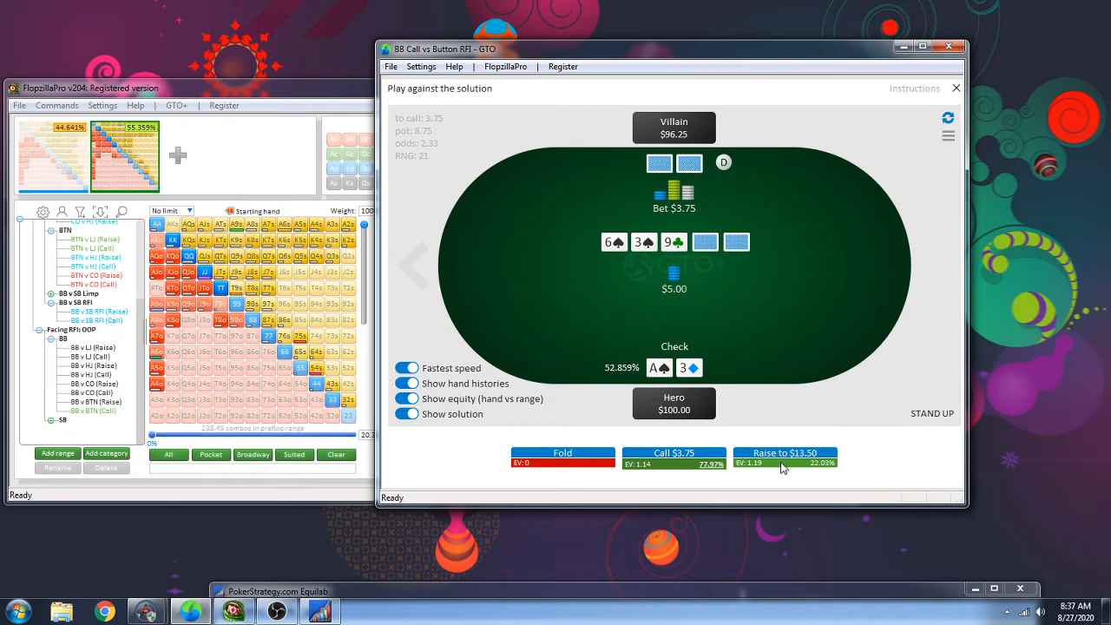
{"action": "left_click", "coordinate": [724, 469]}
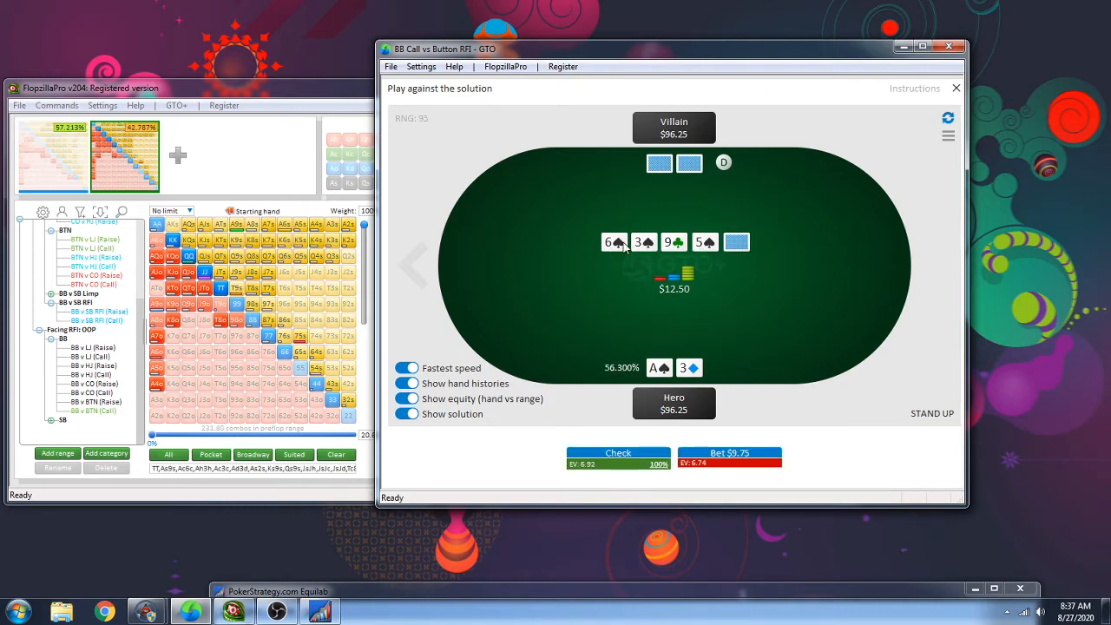
Check the 5♠ turn with A♠3♦, call the villain's $9.75 bet and check the river
{"action": "left_click", "coordinate": [612, 457]}
{"action": "left_click", "coordinate": [674, 455]}
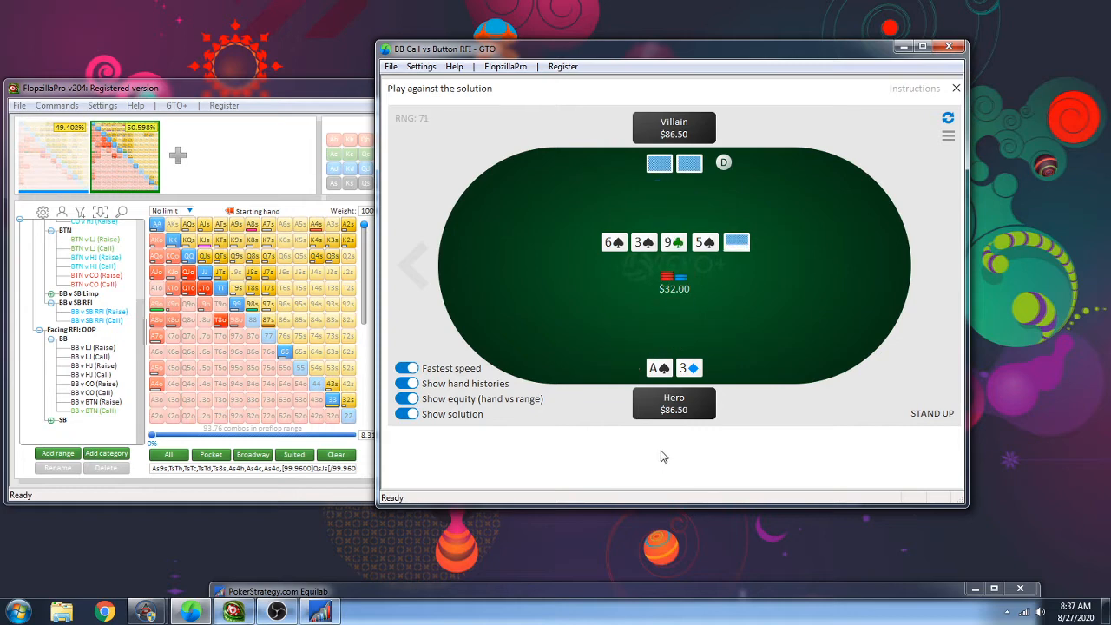
{"action": "left_click", "coordinate": [602, 456]}
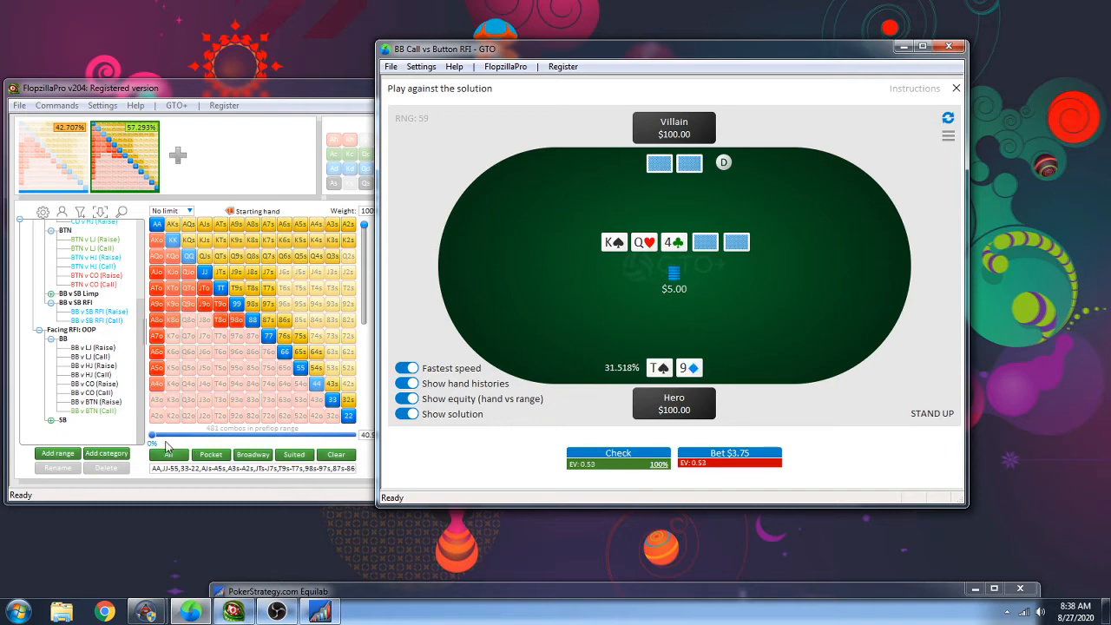
Load the preset BB v BTN (Call) range in FlopzillaPro, inspect its equity matrix on K♠Q♥4♣, and return to GTO+
{"action": "left_click", "coordinate": [97, 411]}
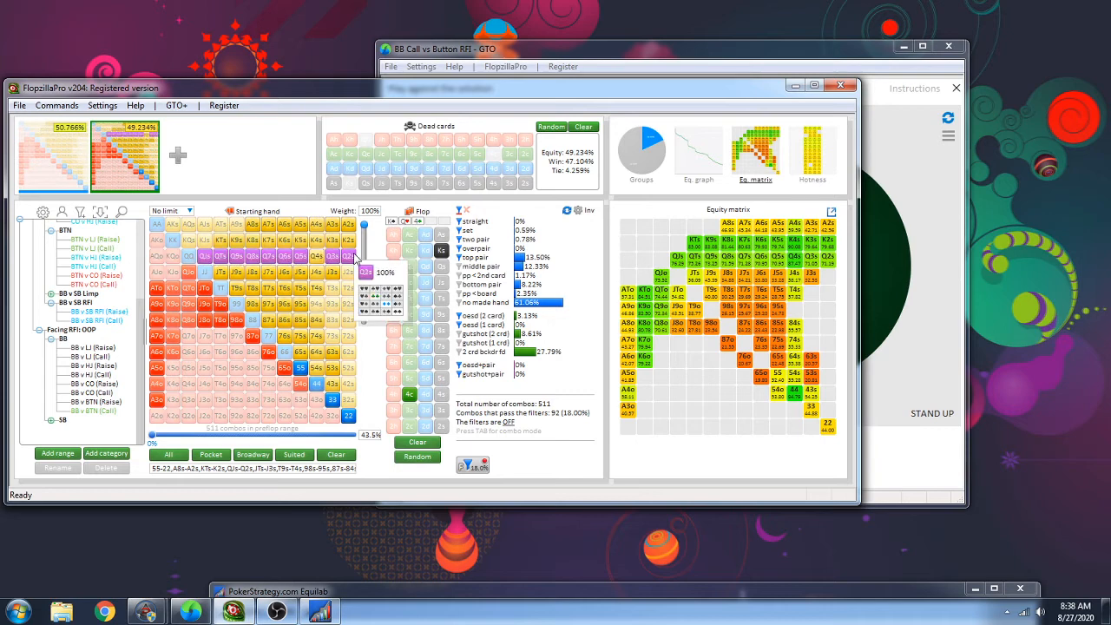
{"action": "mouse_move", "coordinate": [566, 237]}
{"action": "left_click", "coordinate": [871, 237]}
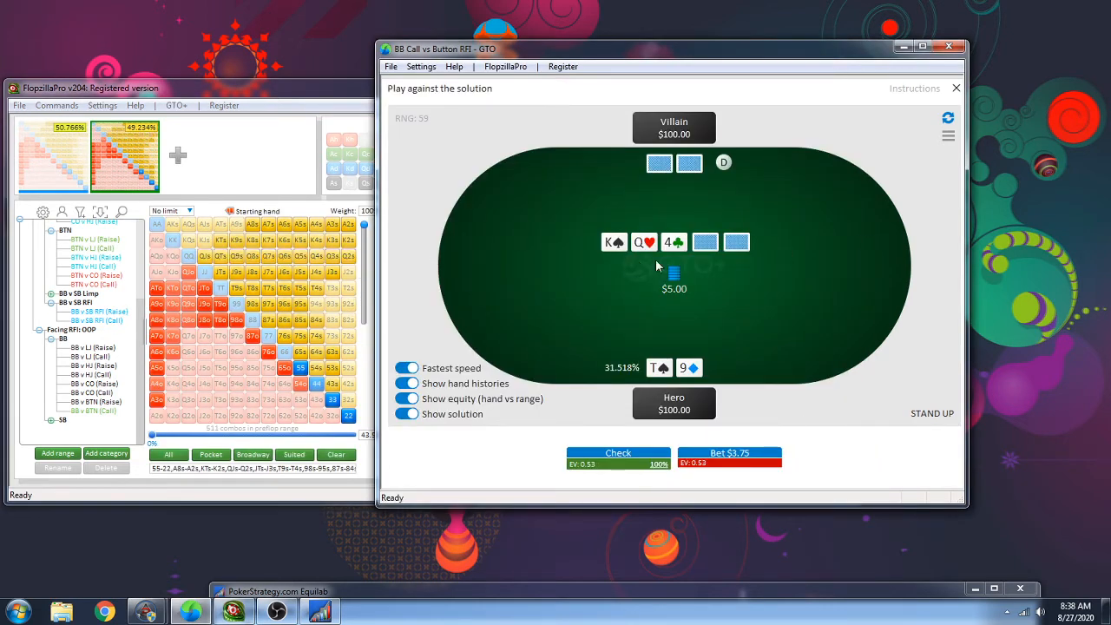
Redeal the hero's hole cards on the K♠Q♥4♣ flop until Q♣7♣ is dealt
{"action": "left_click", "coordinate": [686, 285]}
{"action": "left_click", "coordinate": [686, 285]}
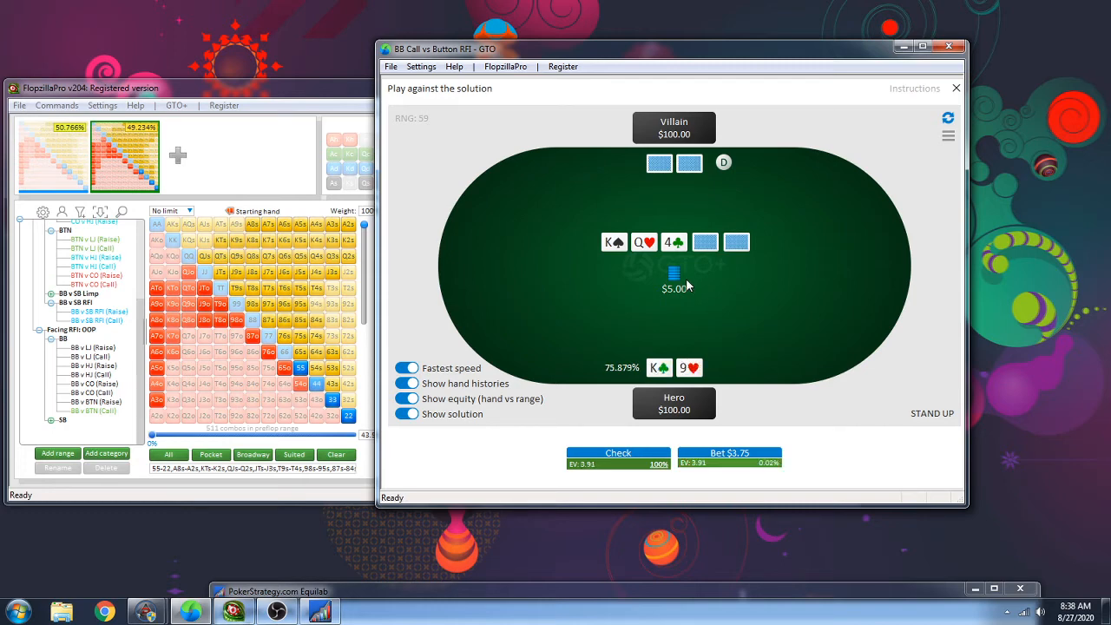
{"action": "left_click", "coordinate": [686, 285]}
{"action": "left_click", "coordinate": [687, 284]}
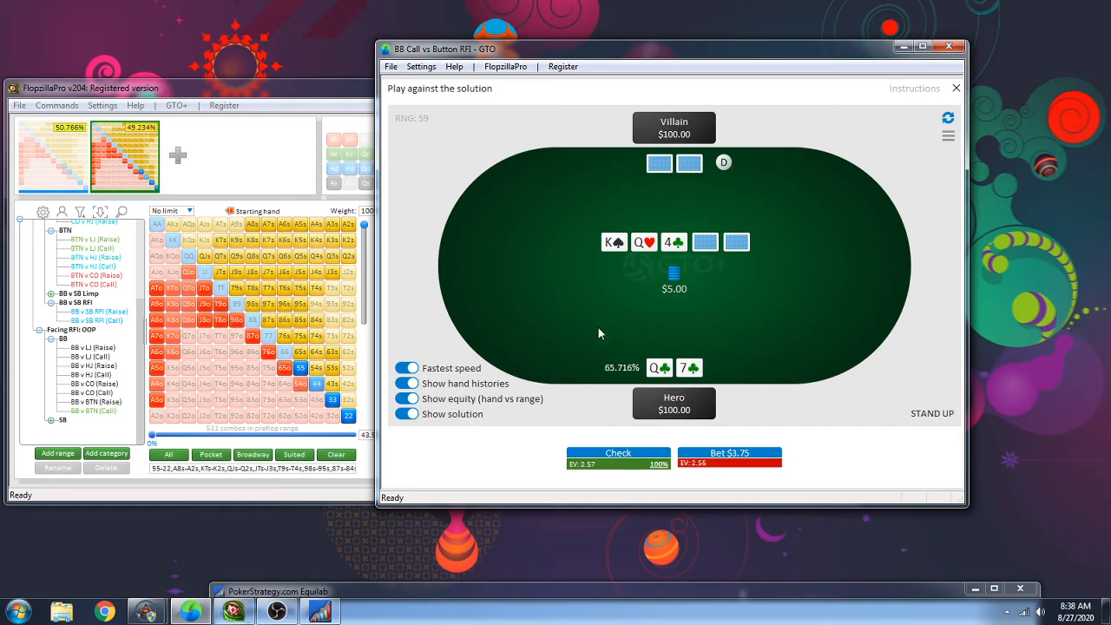
Check the flop with Q♣7♣, call the villain's $3.75 bet, and check the turn and river
{"action": "left_click", "coordinate": [632, 459]}
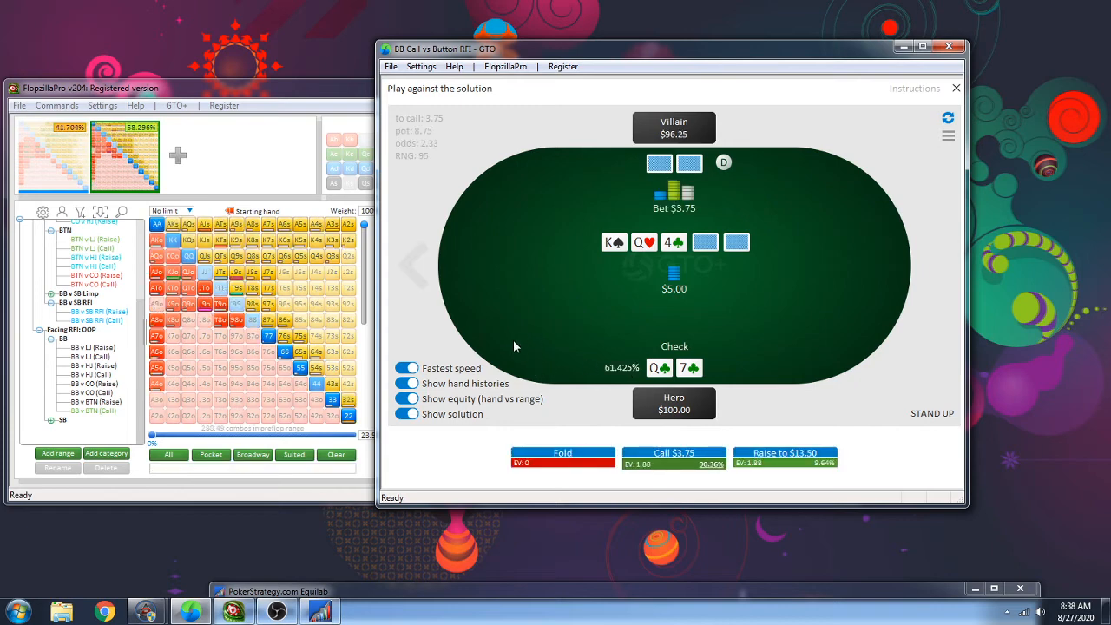
{"action": "left_click", "coordinate": [675, 460]}
{"action": "left_click", "coordinate": [603, 458]}
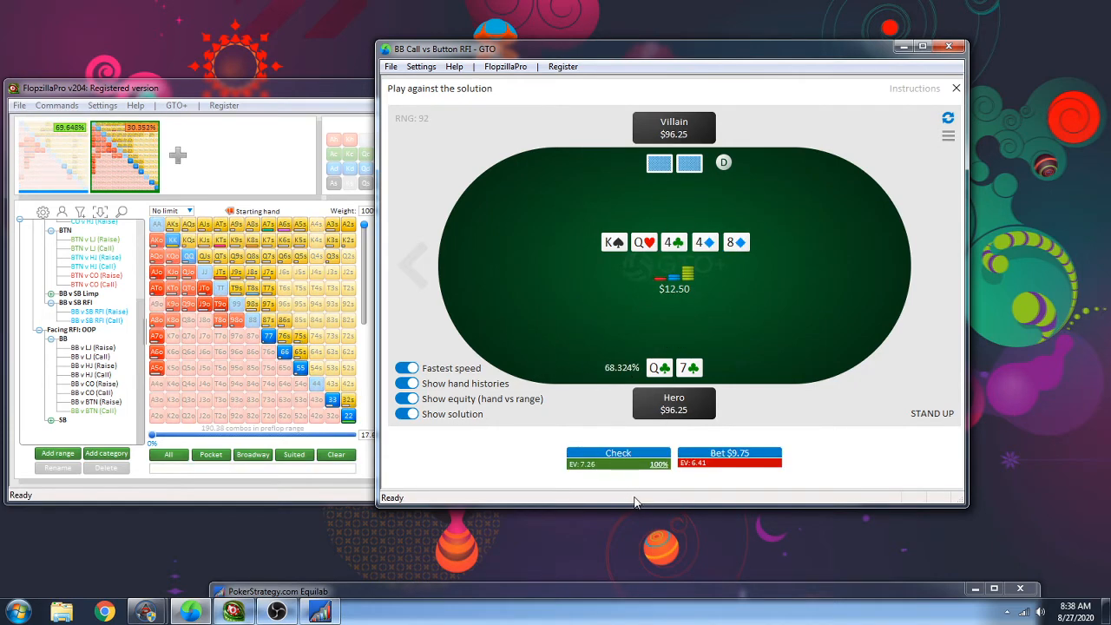
{"action": "left_click", "coordinate": [623, 464]}
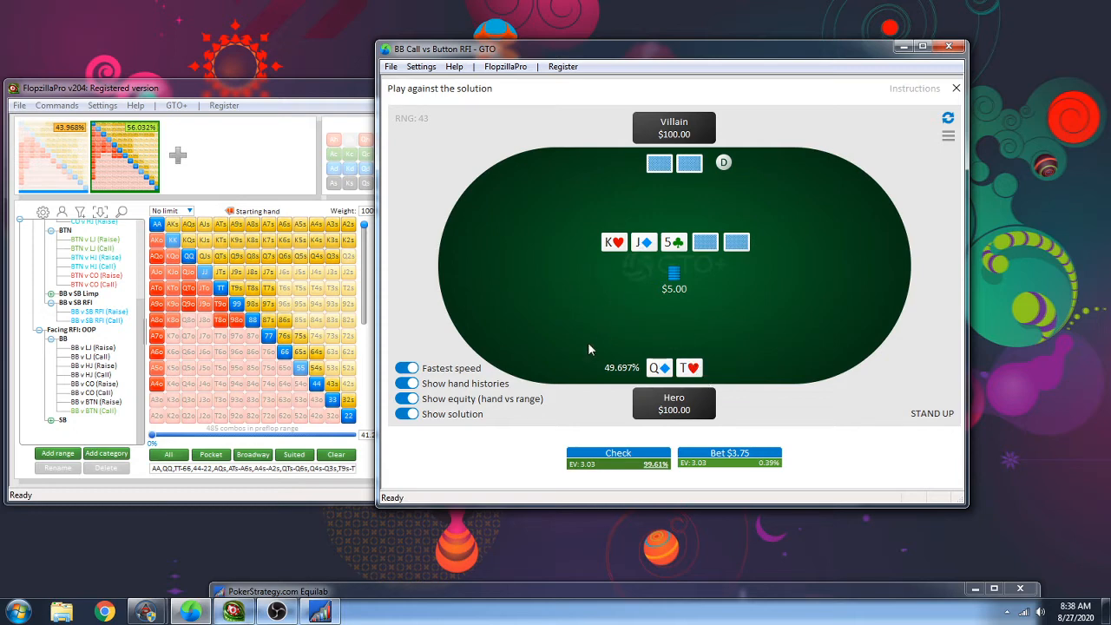
Play Q♦T♥ on K♥J♦5♣: check the flop, bet $3.75 on the turn, peek at the villain's cards and bet $9.75 on the river
{"action": "left_click", "coordinate": [621, 460]}
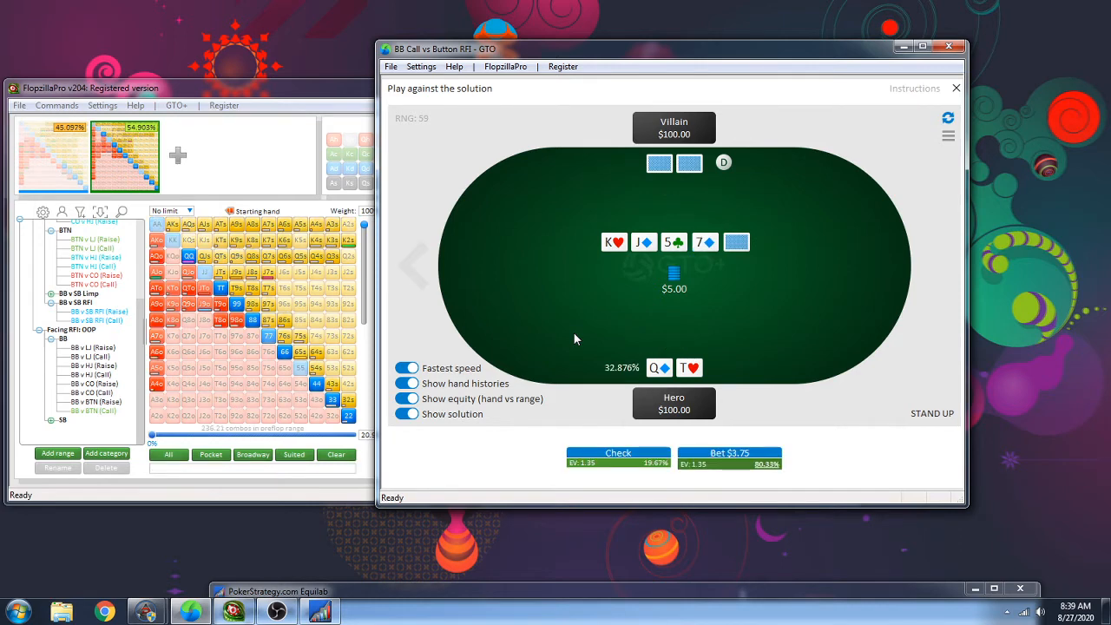
{"action": "left_click", "coordinate": [737, 452]}
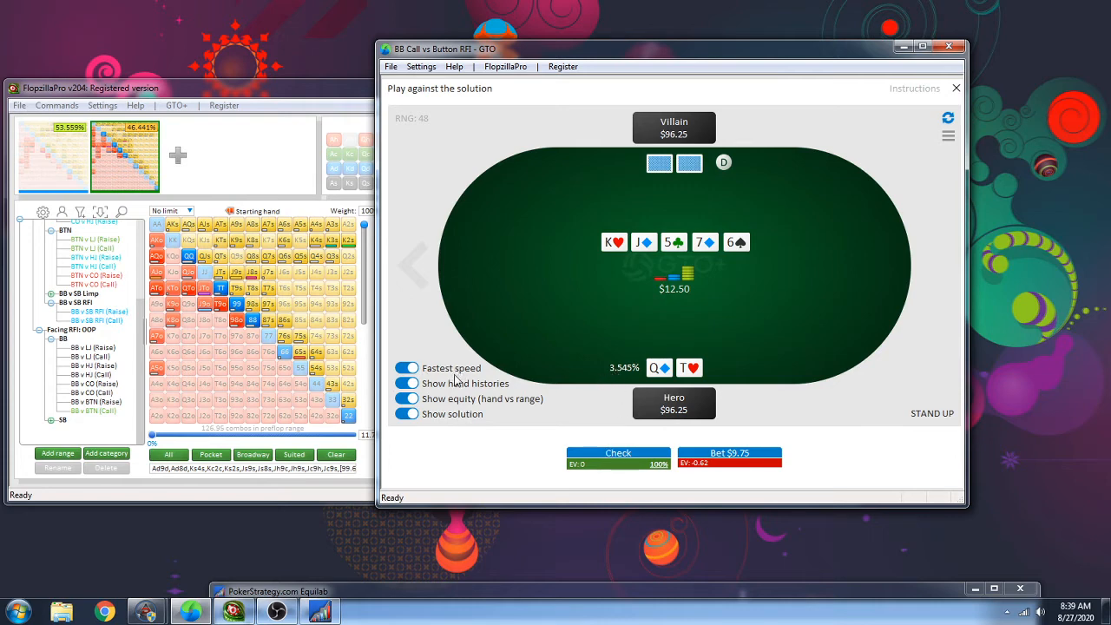
{"action": "left_click", "coordinate": [624, 459]}
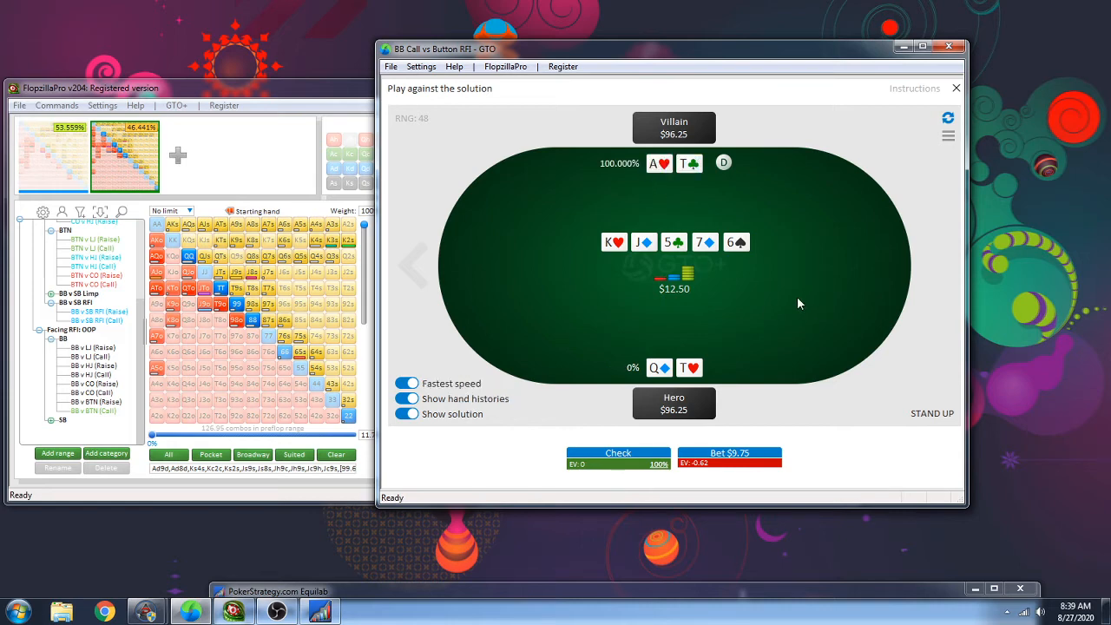
{"action": "left_click", "coordinate": [692, 168]}
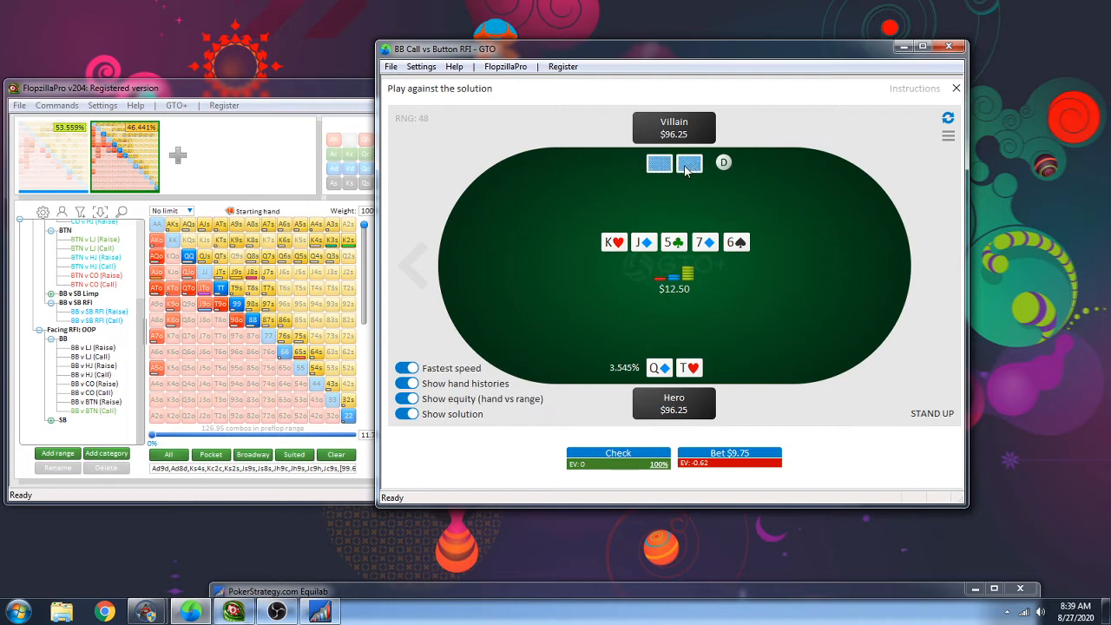
{"action": "left_click", "coordinate": [732, 458]}
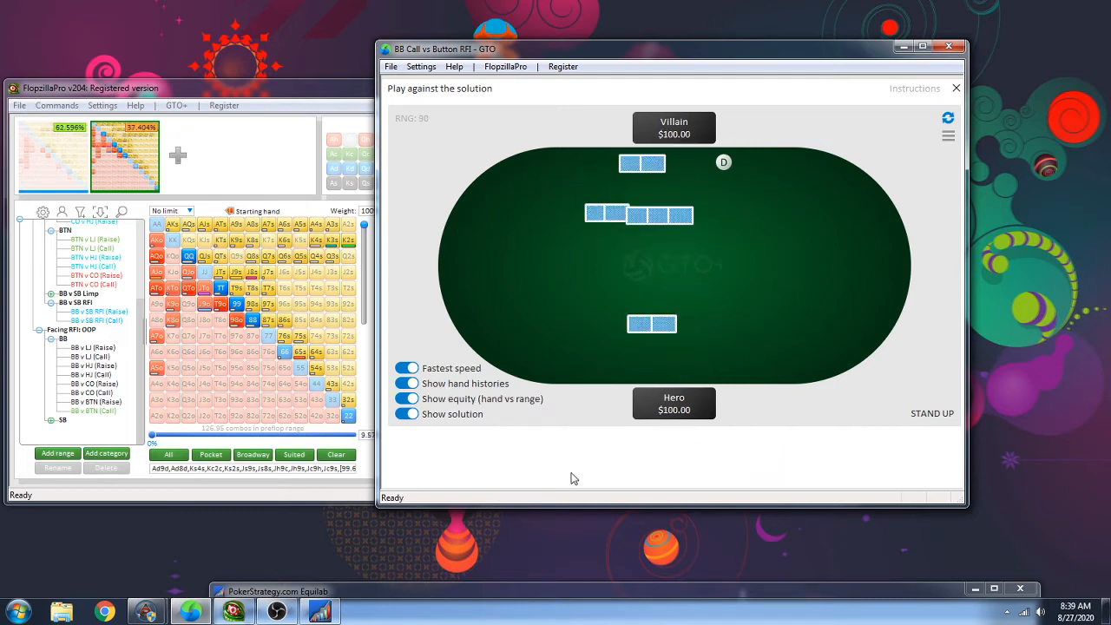
Enlarge GTO+ to review the latest hand's history with the villain's hole cards revealed, and restore the window size
{"action": "double_click", "coordinate": [525, 50]}
{"action": "mouse_move", "coordinate": [1026, 244]}
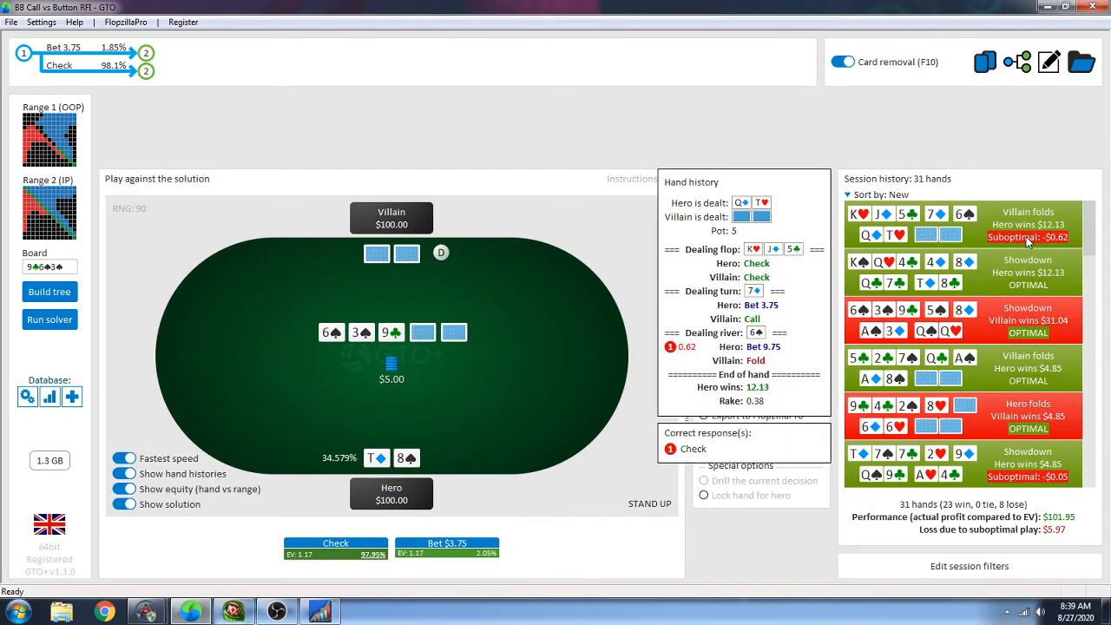
{"action": "left_click", "coordinate": [936, 243]}
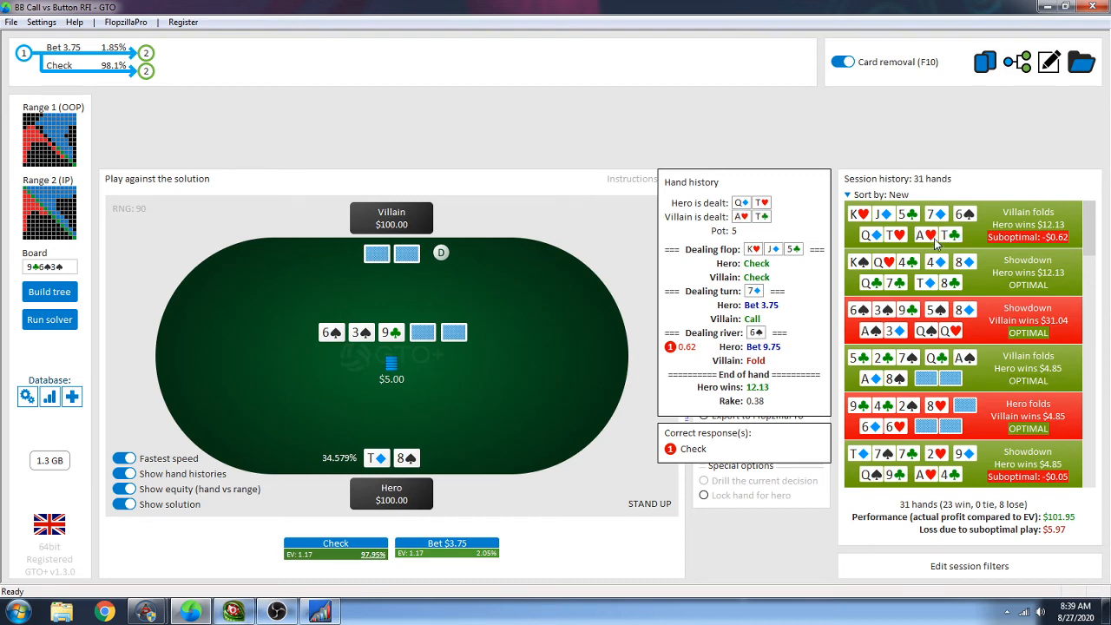
{"action": "double_click", "coordinate": [642, 7]}
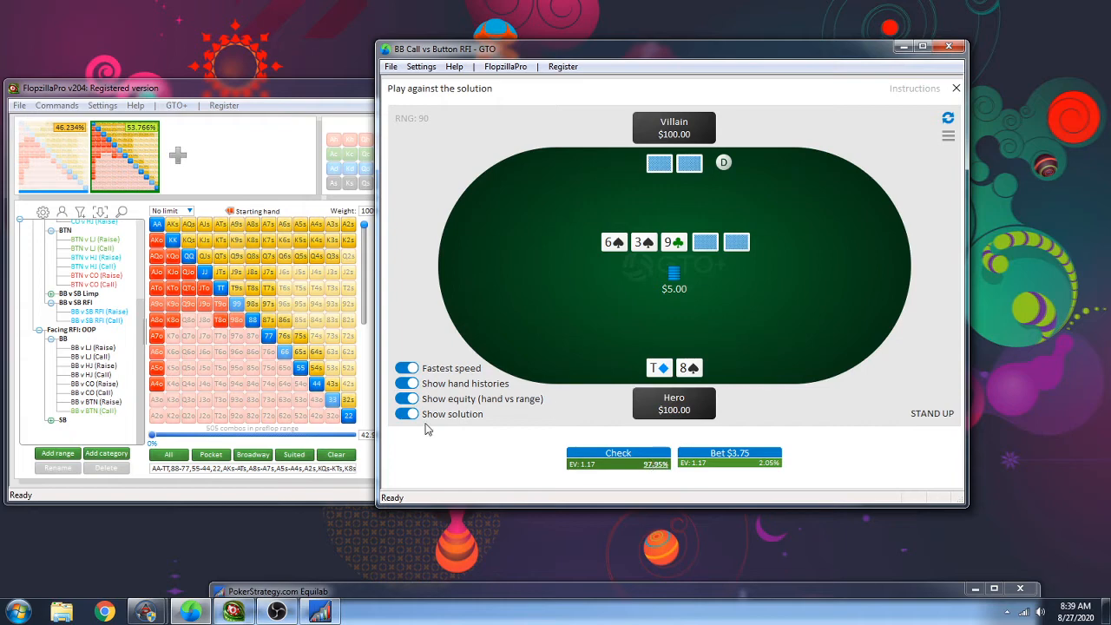
Redeal the hero T♠4♠ on the 6♠3♠9♣ flop, check and call $3.75, and bet $9.75 on the 5♦ turn
{"action": "left_click", "coordinate": [795, 333]}
{"action": "left_click", "coordinate": [614, 465]}
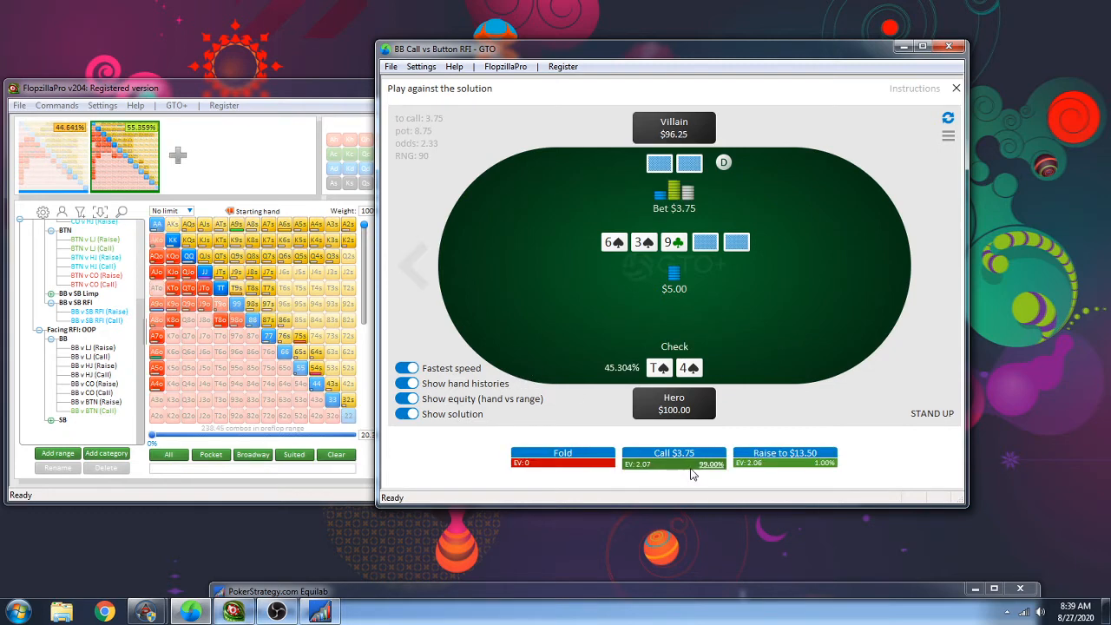
{"action": "left_click", "coordinate": [647, 455]}
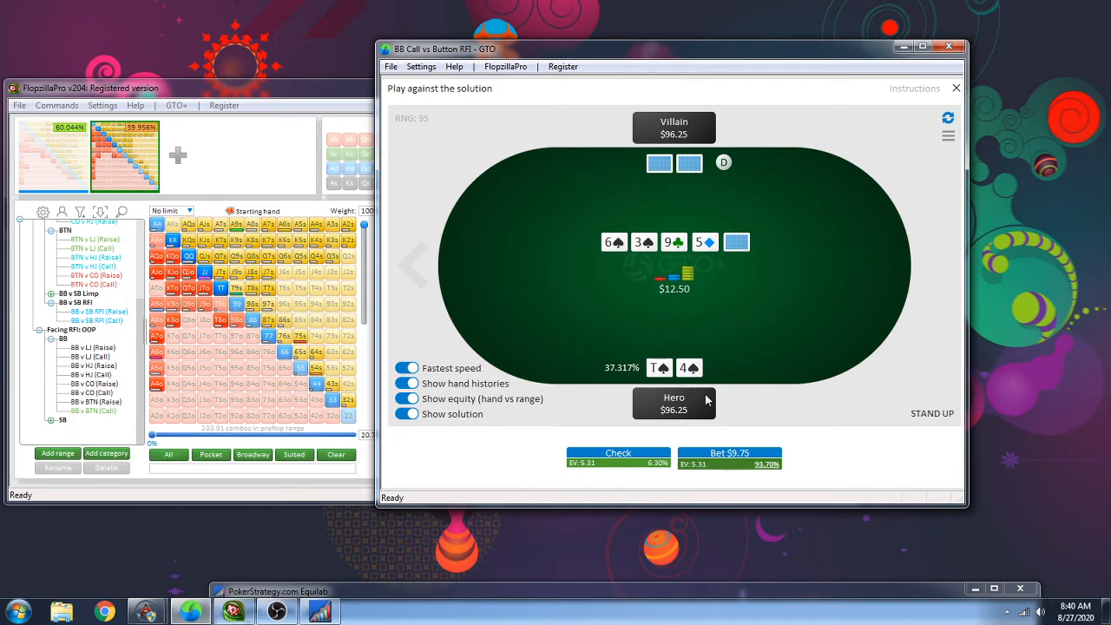
{"action": "left_click", "coordinate": [729, 466]}
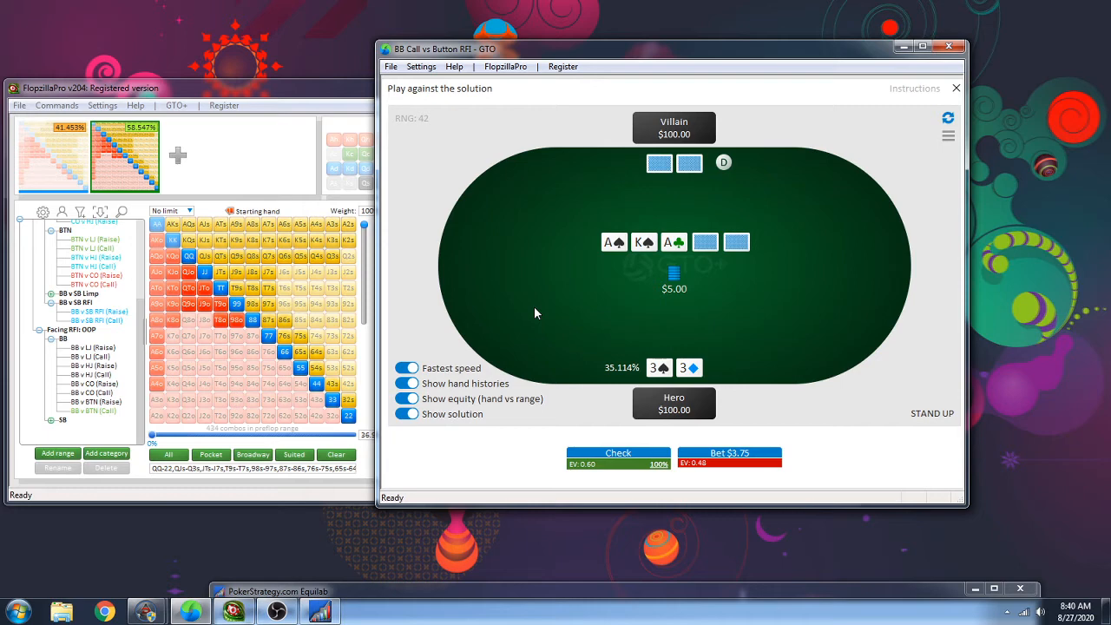
Check 3♠3♦ through the flop, turn and river on A♠K♠A♣, inspecting the exported range and equity matrix in FlopzillaPro before the turn check
{"action": "left_click", "coordinate": [602, 458]}
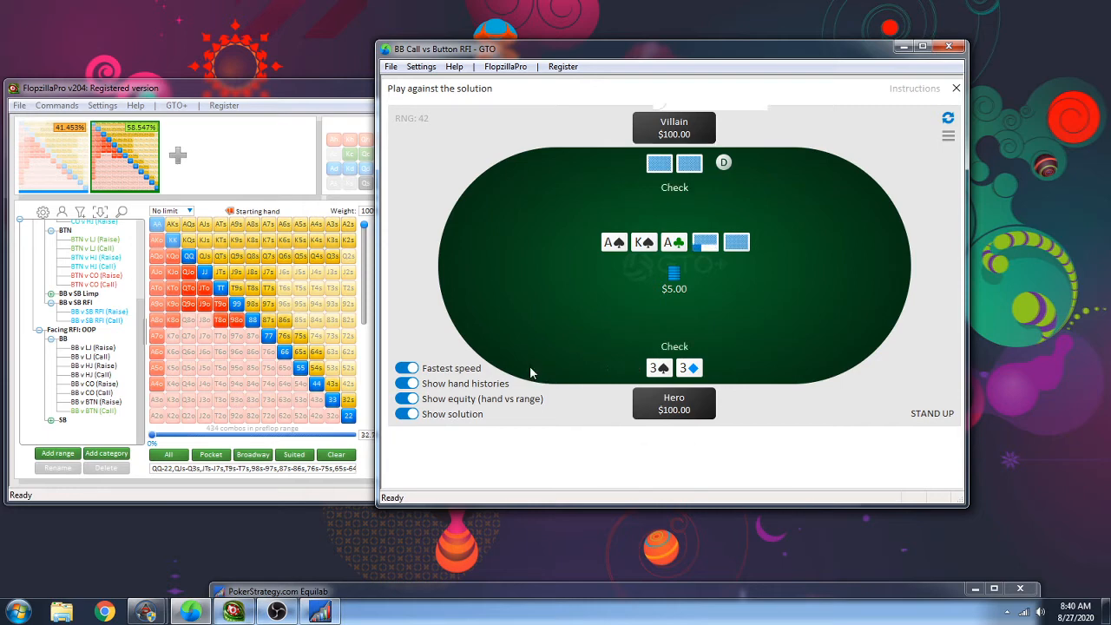
{"action": "left_click", "coordinate": [293, 89]}
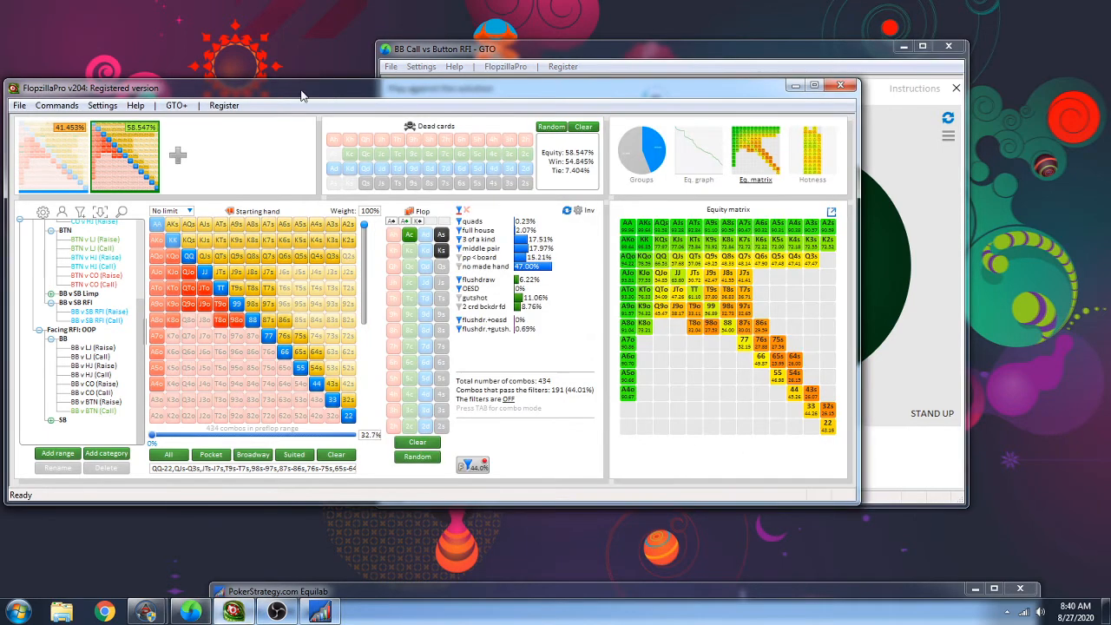
{"action": "left_click", "coordinate": [872, 254]}
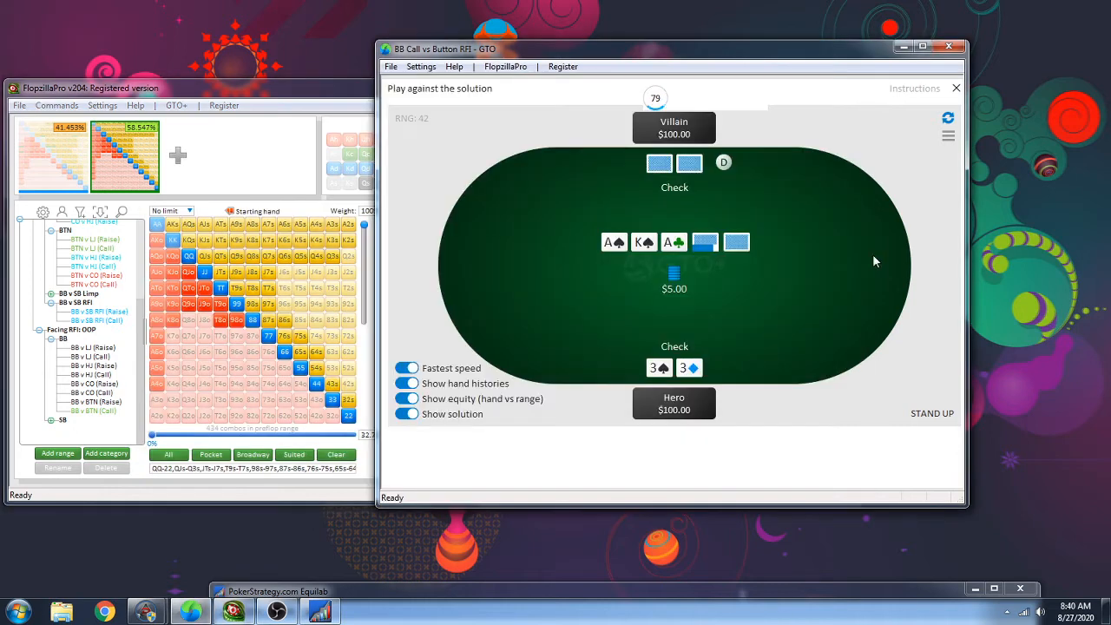
{"action": "left_click", "coordinate": [314, 87]}
{"action": "mouse_move", "coordinate": [516, 262]}
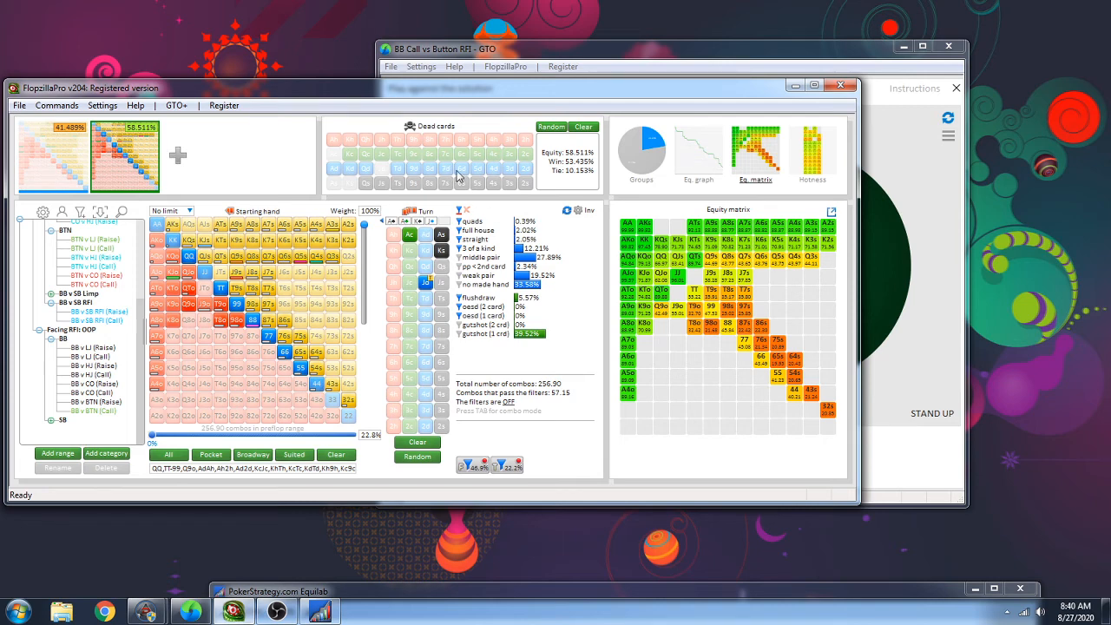
{"action": "left_click", "coordinate": [876, 273]}
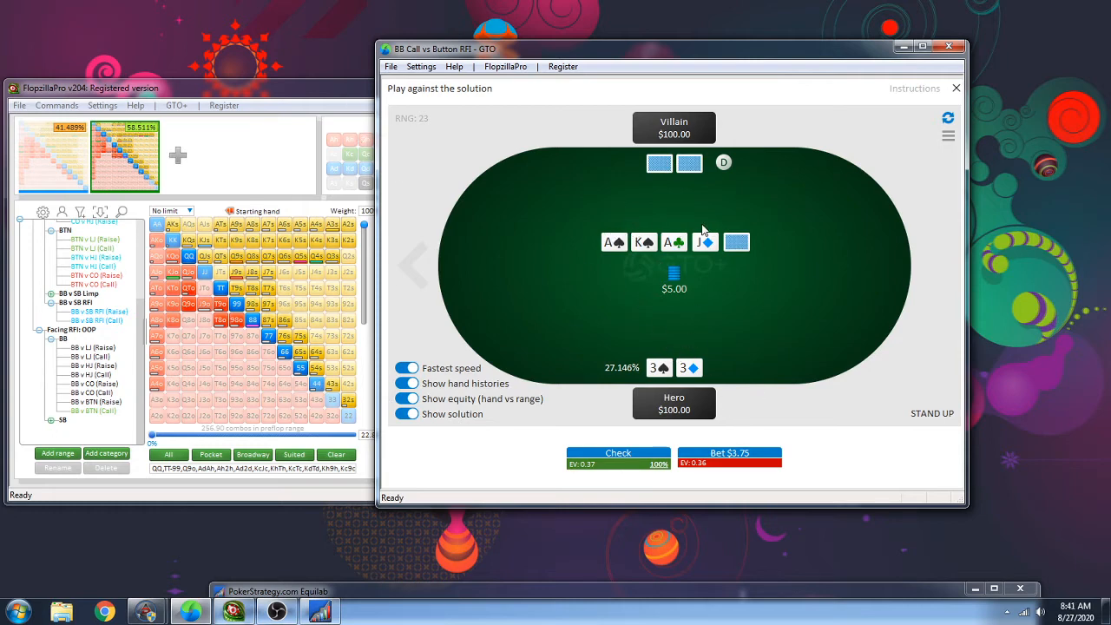
{"action": "left_click", "coordinate": [621, 457]}
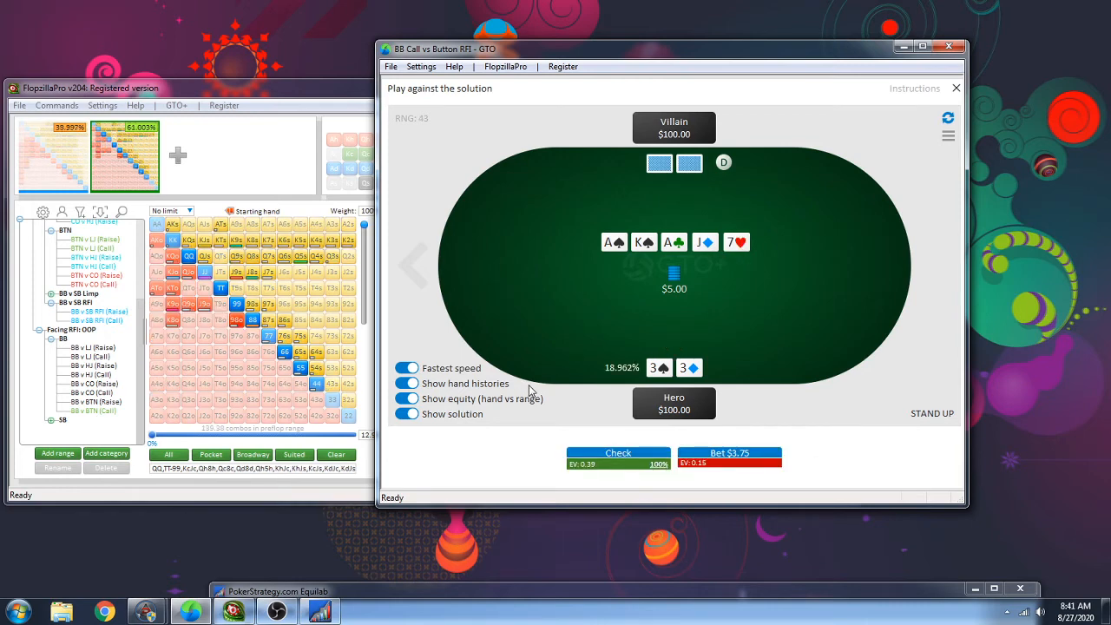
{"action": "left_click", "coordinate": [647, 460]}
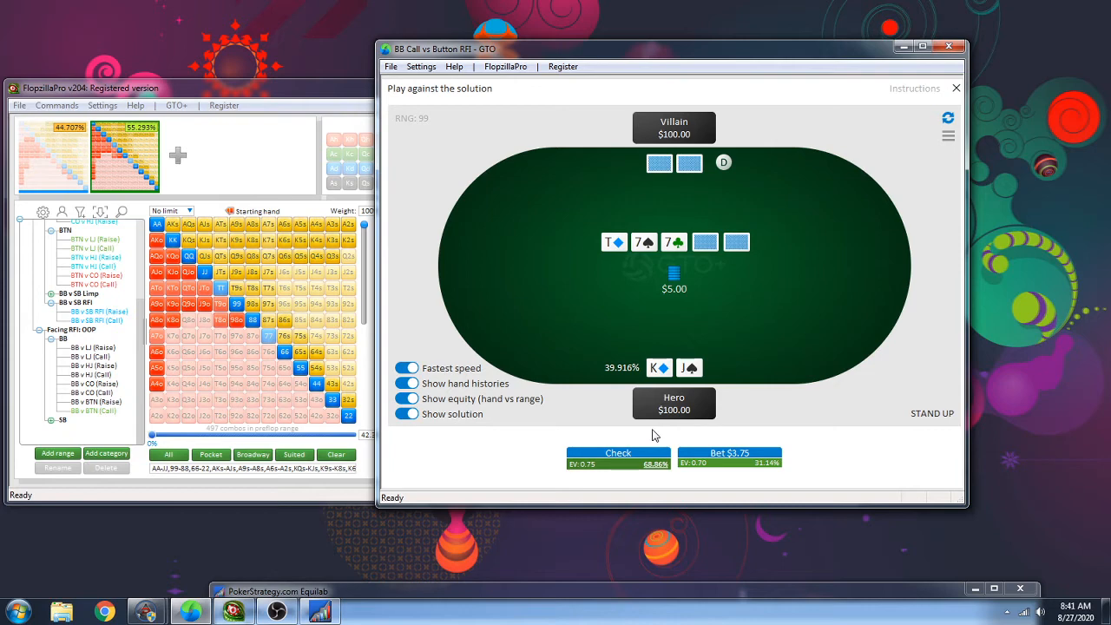
Check the T♦7♠7♣ flop and J♦ turn with K♦J♠, and bet $3.75 on the 9♦ river
{"action": "left_click", "coordinate": [612, 465]}
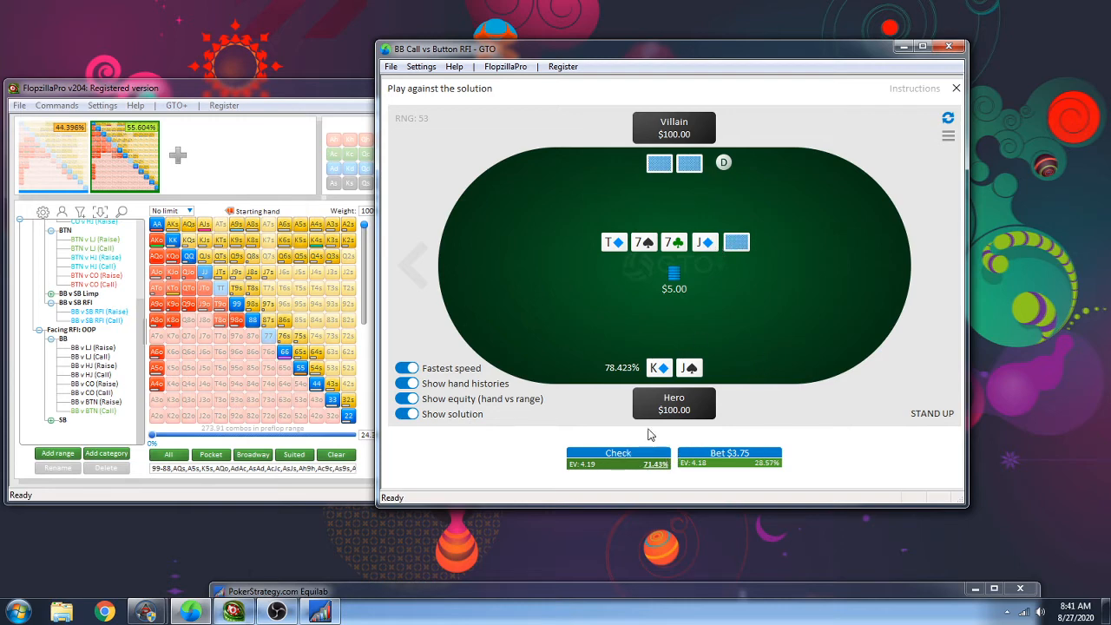
{"action": "left_click", "coordinate": [639, 461]}
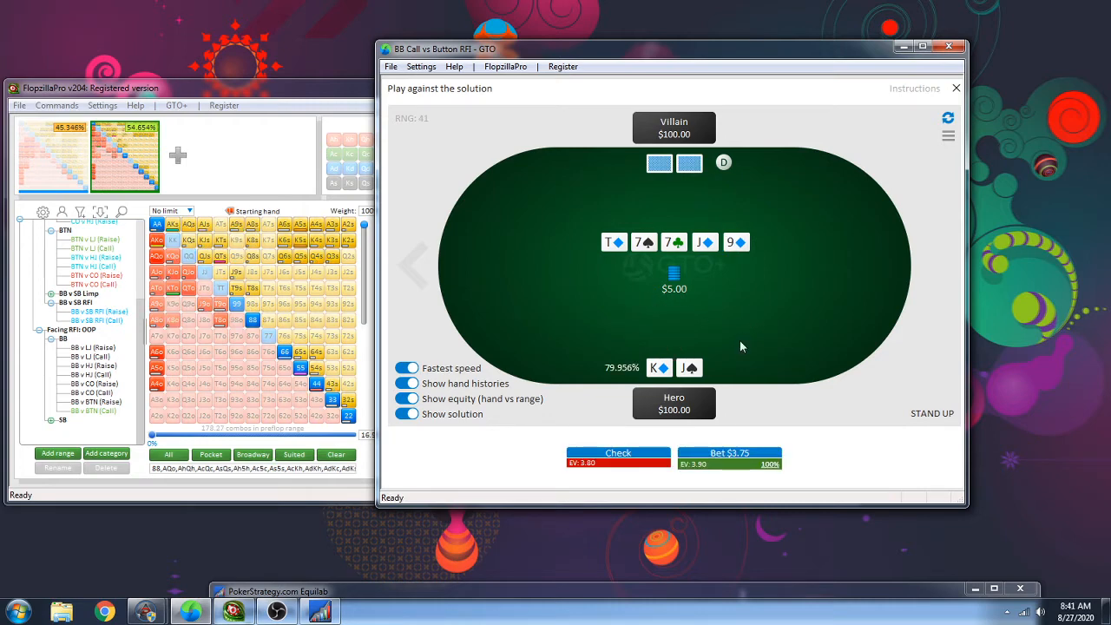
{"action": "left_click", "coordinate": [729, 455]}
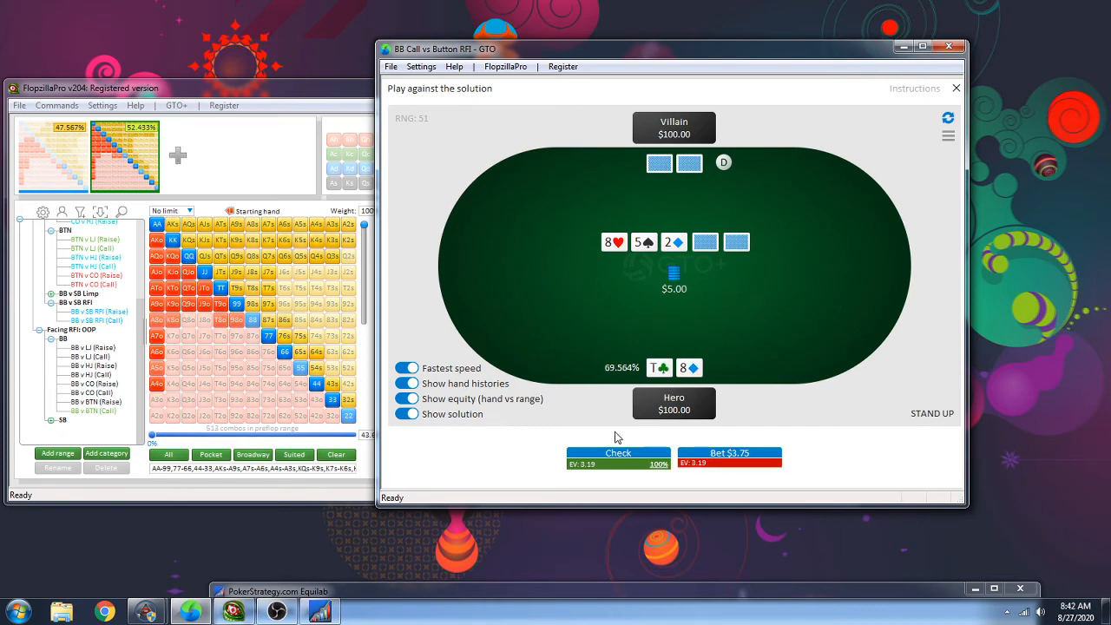
Check the 8♥5♠2♦ flop with T♣8♦ and bet $3.75 on the 2♠ turn
{"action": "left_click", "coordinate": [619, 458]}
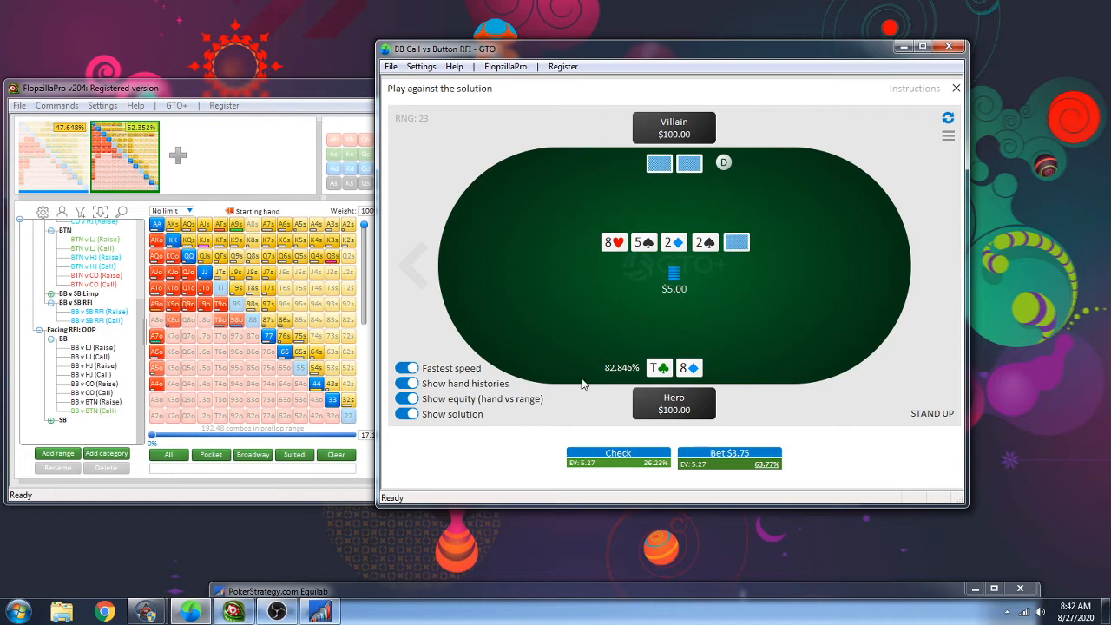
{"action": "left_click", "coordinate": [739, 461]}
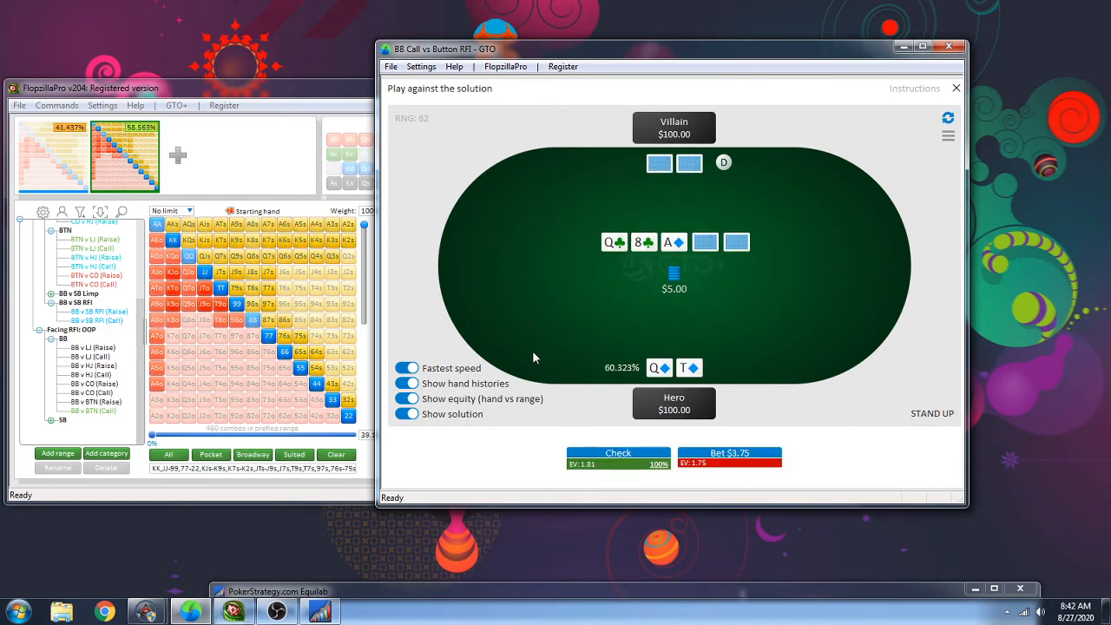
Check the Q♣8♣A♦ flop with Q♦T♦, call the villain's $3.75 bet and check the 9♥ turn
{"action": "left_click", "coordinate": [656, 469]}
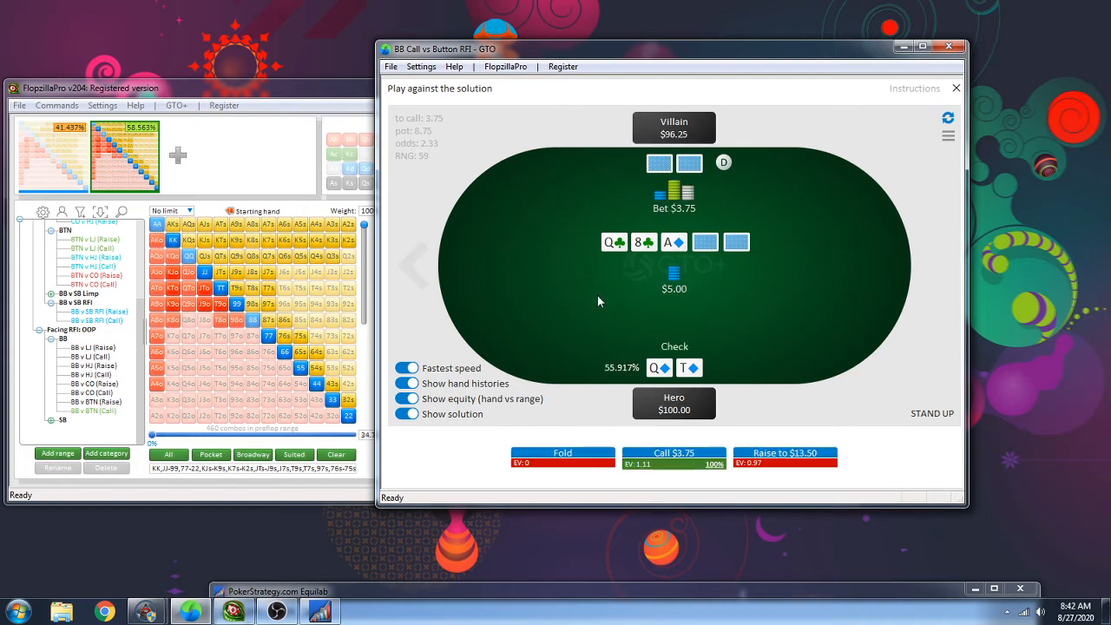
{"action": "left_click", "coordinate": [694, 463]}
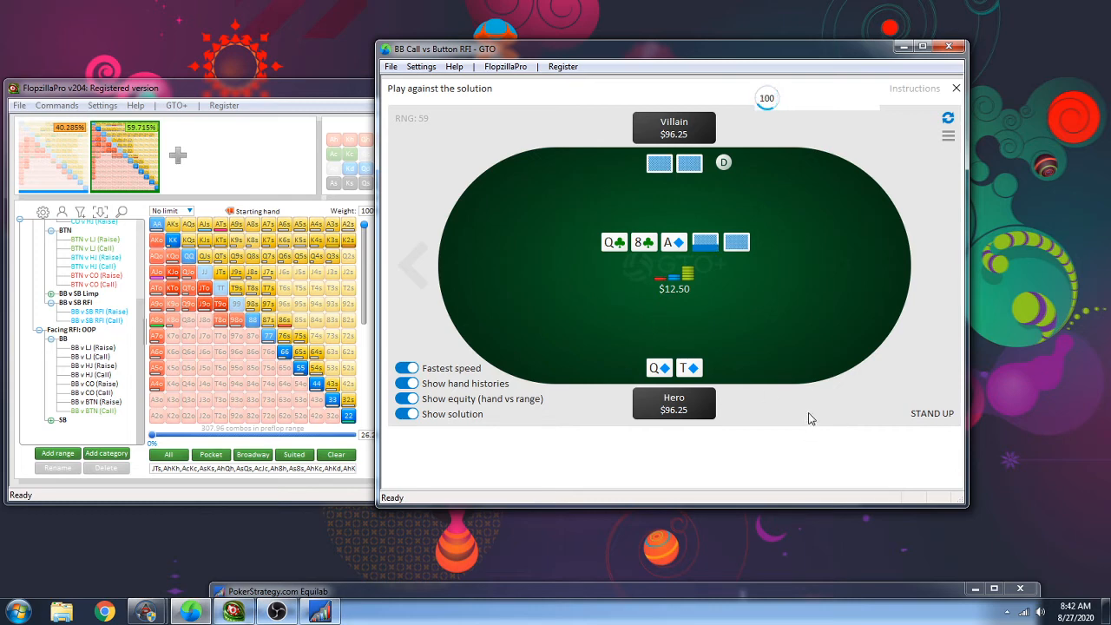
{"action": "left_click", "coordinate": [651, 465]}
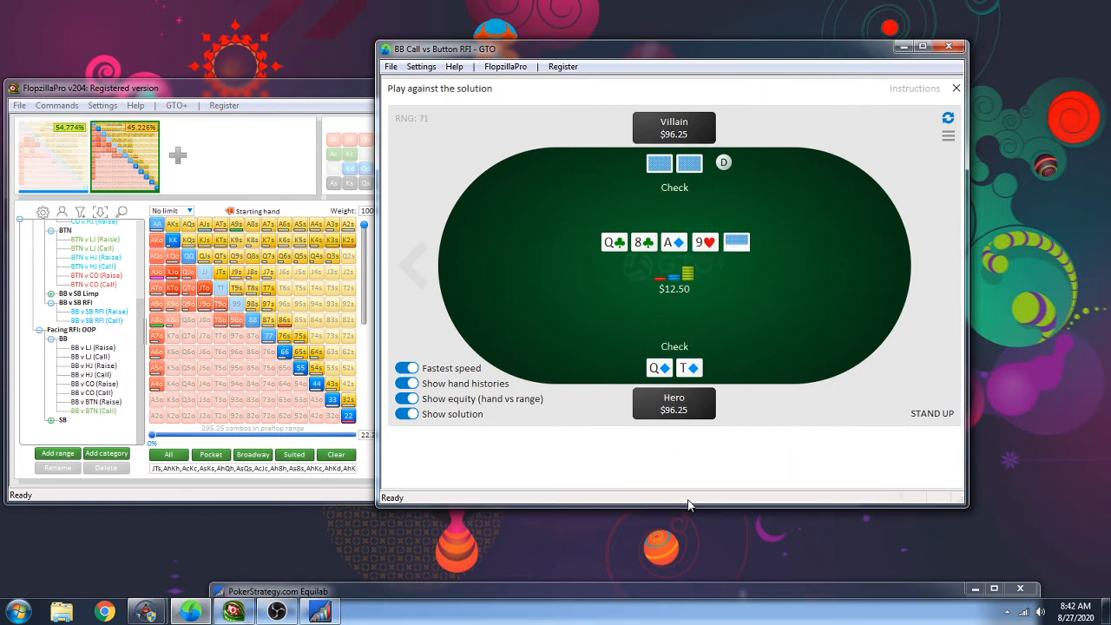
Check the Q♦T♦ river, check the A♥K♦4♣ flop and Q♦ turn with K♠3♠, and call the villain's $3.75 bet
{"action": "left_click", "coordinate": [646, 457]}
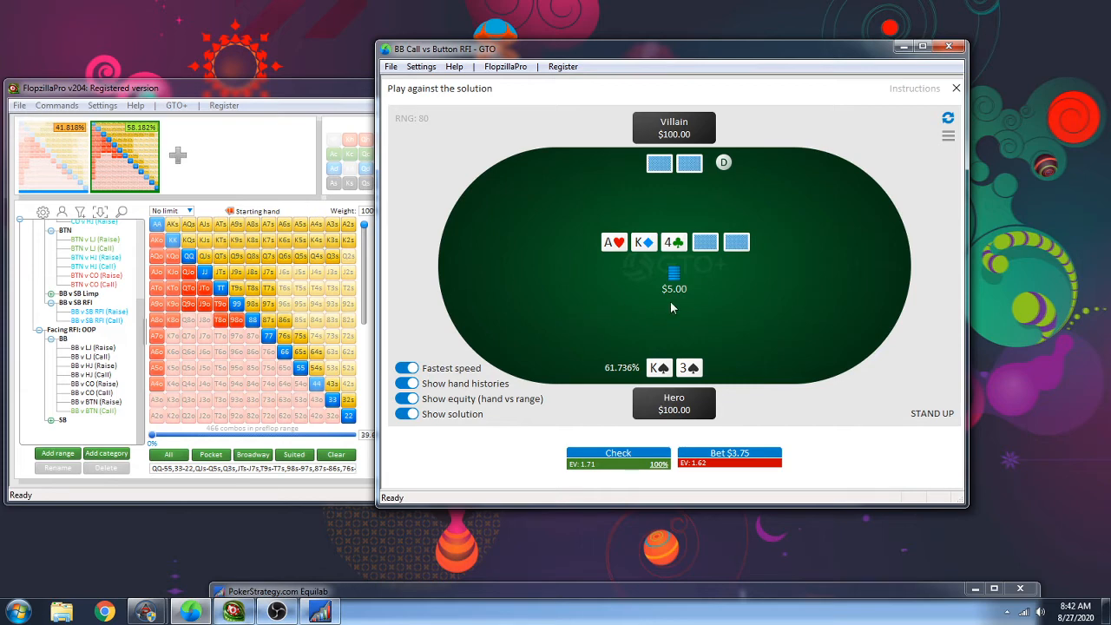
{"action": "left_click", "coordinate": [619, 458]}
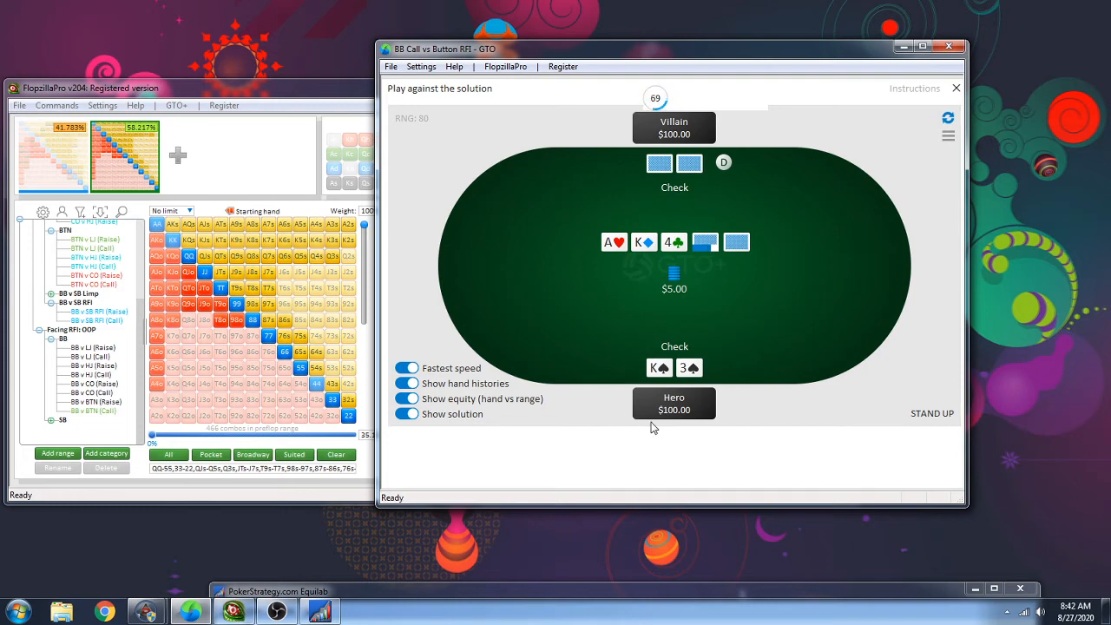
{"action": "left_click", "coordinate": [621, 459]}
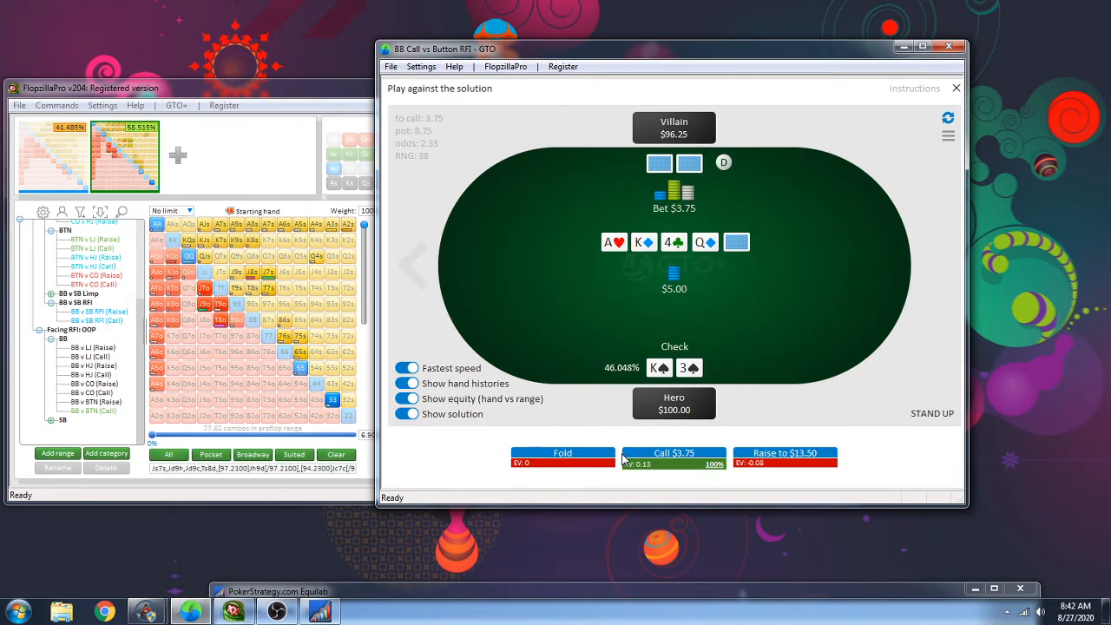
{"action": "left_click", "coordinate": [671, 460]}
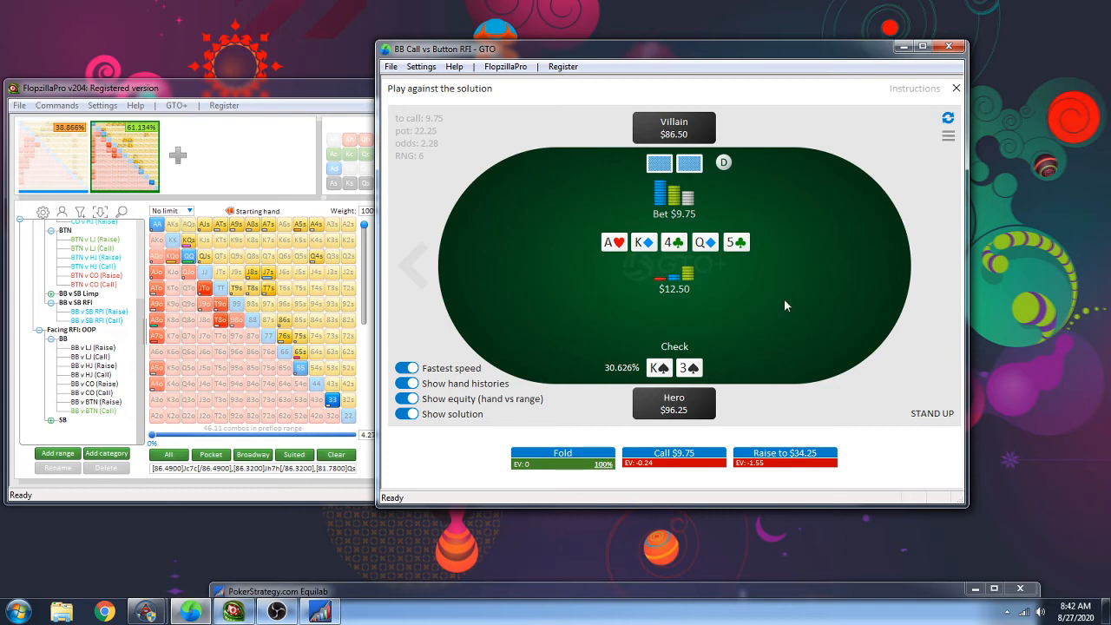
Reveal and hide the villain's cards at the $9.75 river bet, and examine the range's two pair, top pair and nothing combos in FlopzillaPro
{"action": "left_click", "coordinate": [694, 170]}
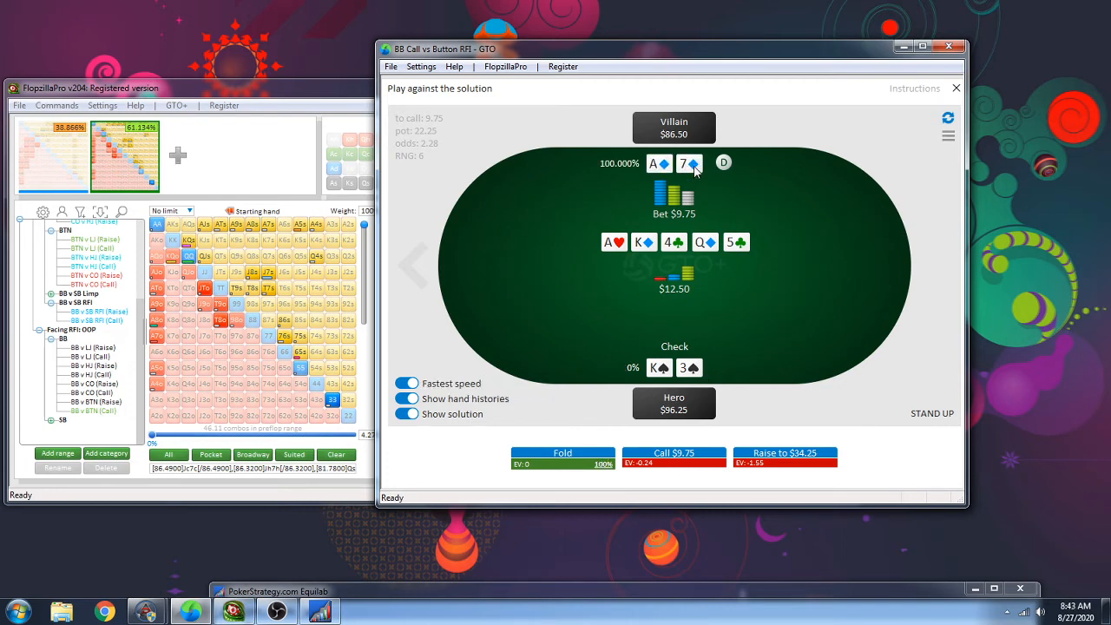
{"action": "left_click", "coordinate": [694, 170]}
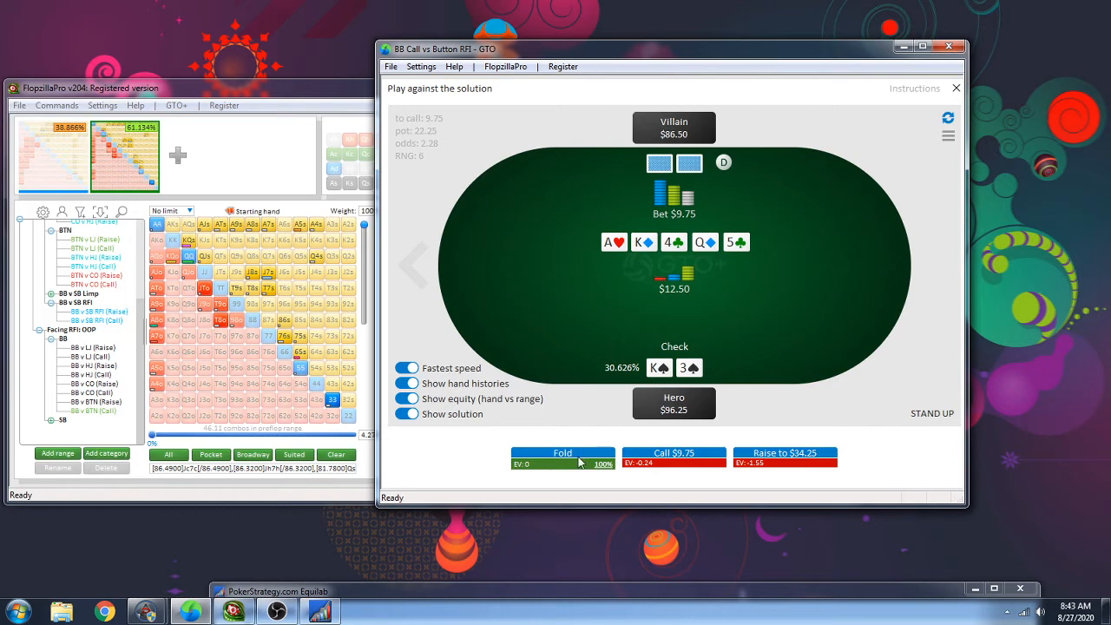
{"action": "left_click", "coordinate": [323, 84]}
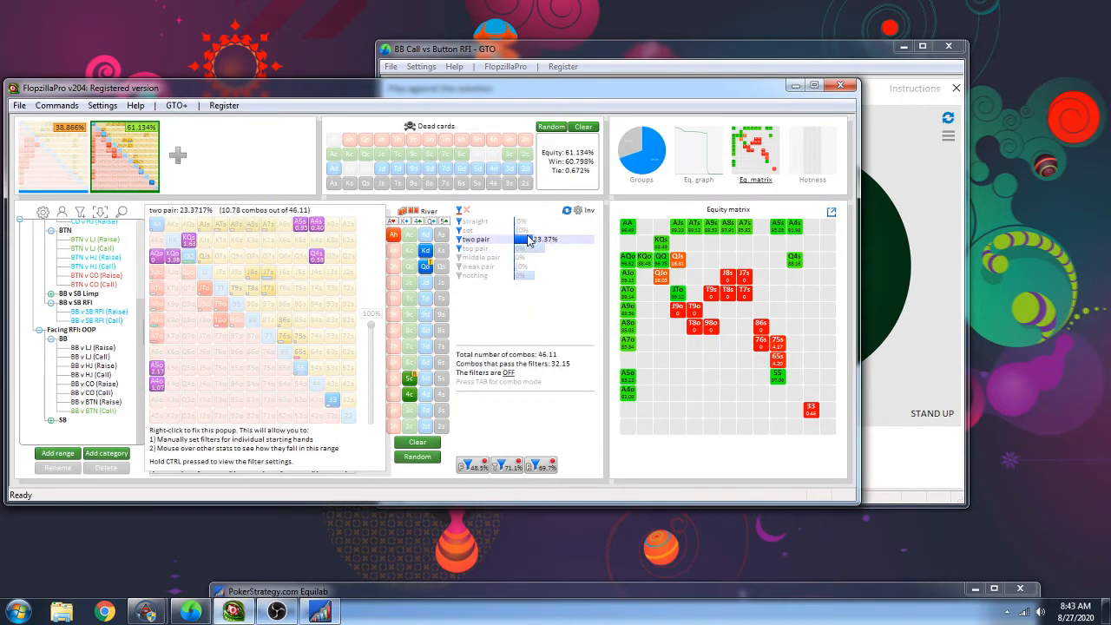
{"action": "left_click", "coordinate": [895, 279]}
{"action": "left_click", "coordinate": [324, 91]}
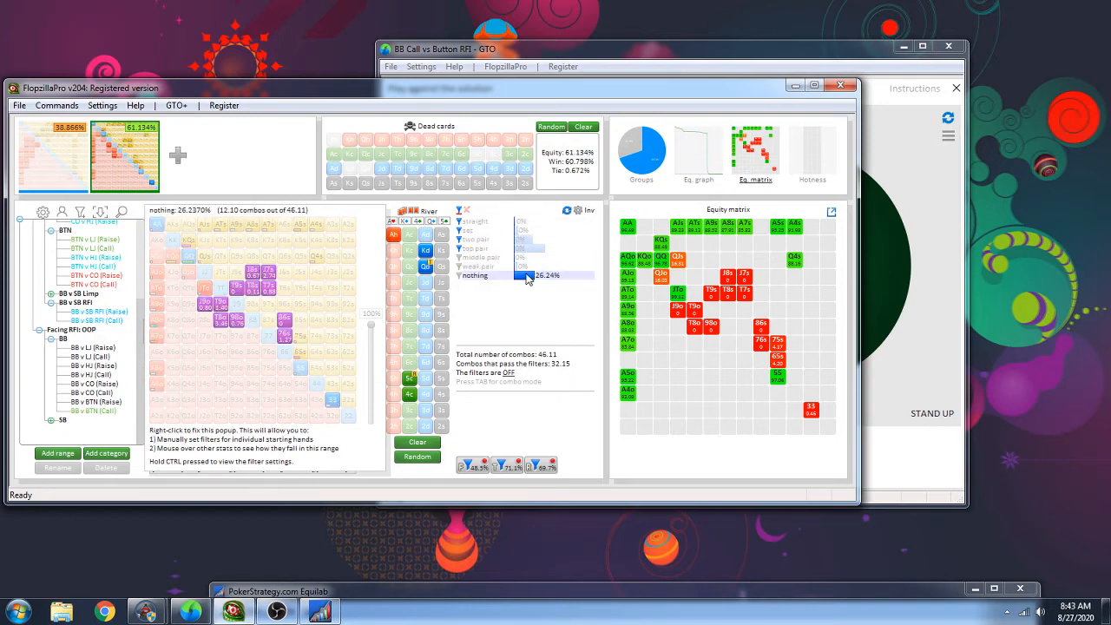
{"action": "left_click", "coordinate": [892, 300]}
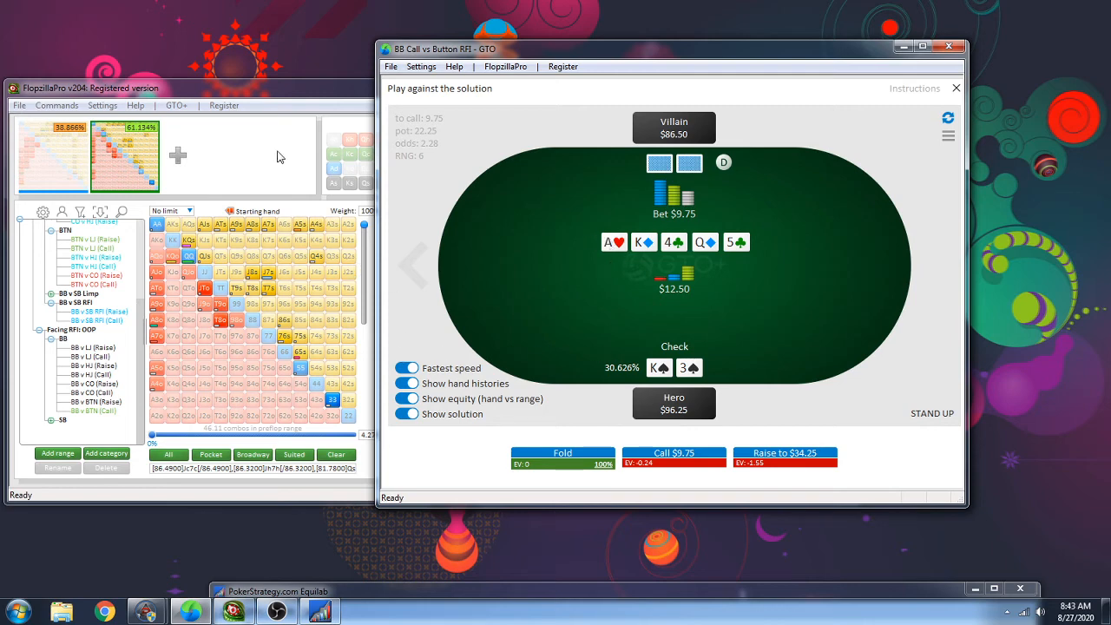
{"action": "left_click", "coordinate": [303, 82]}
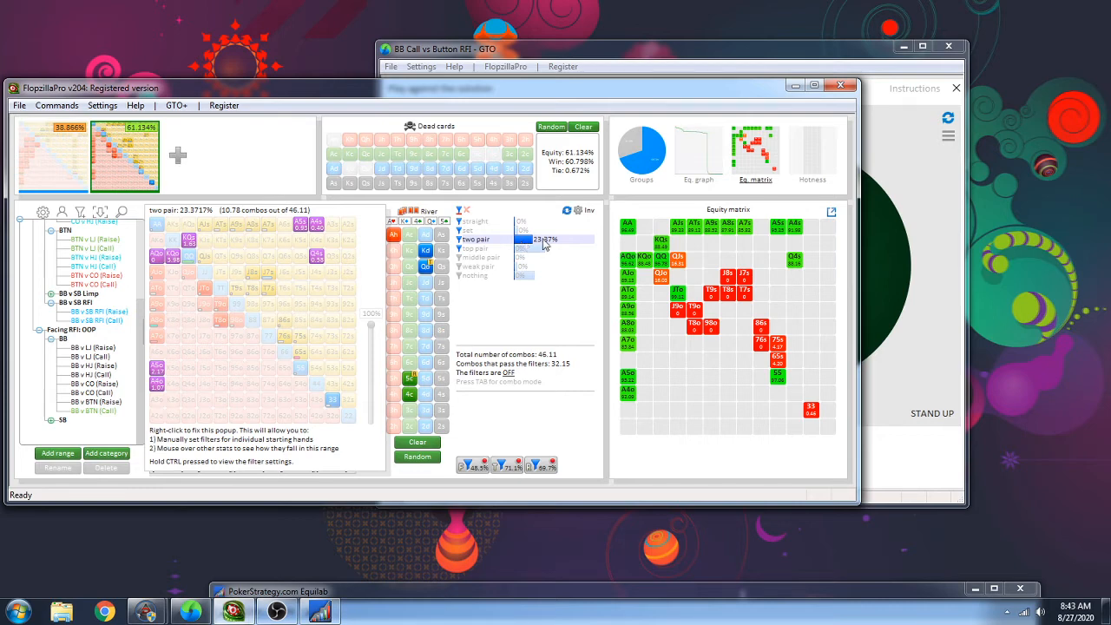
{"action": "left_click", "coordinate": [898, 244]}
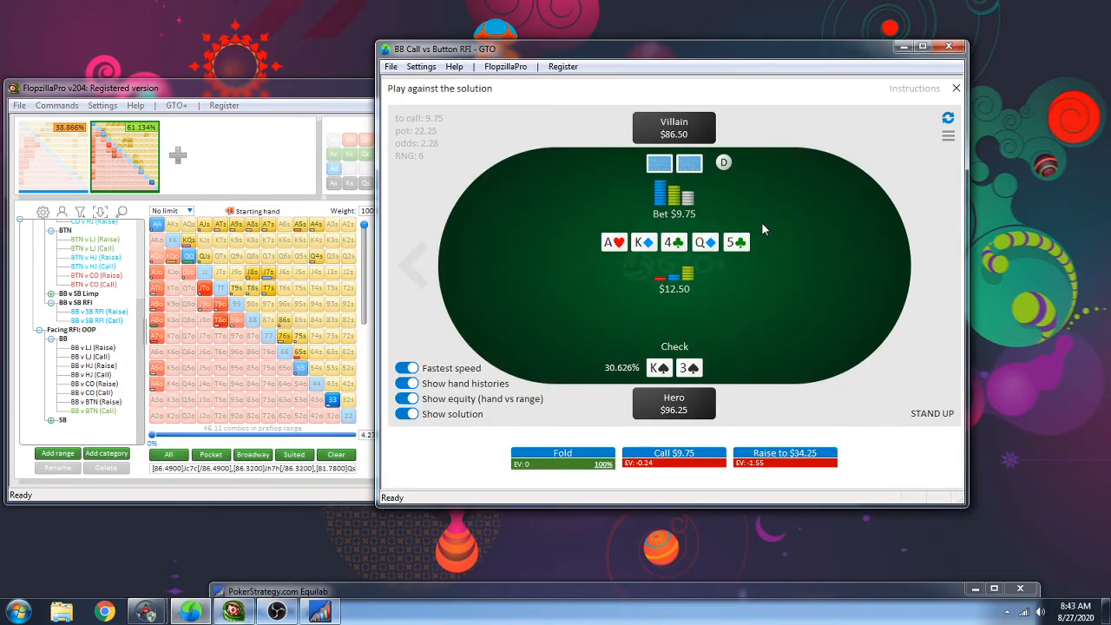
{"action": "key", "text": "alt+Tab"}
{"action": "mouse_move", "coordinate": [531, 250]}
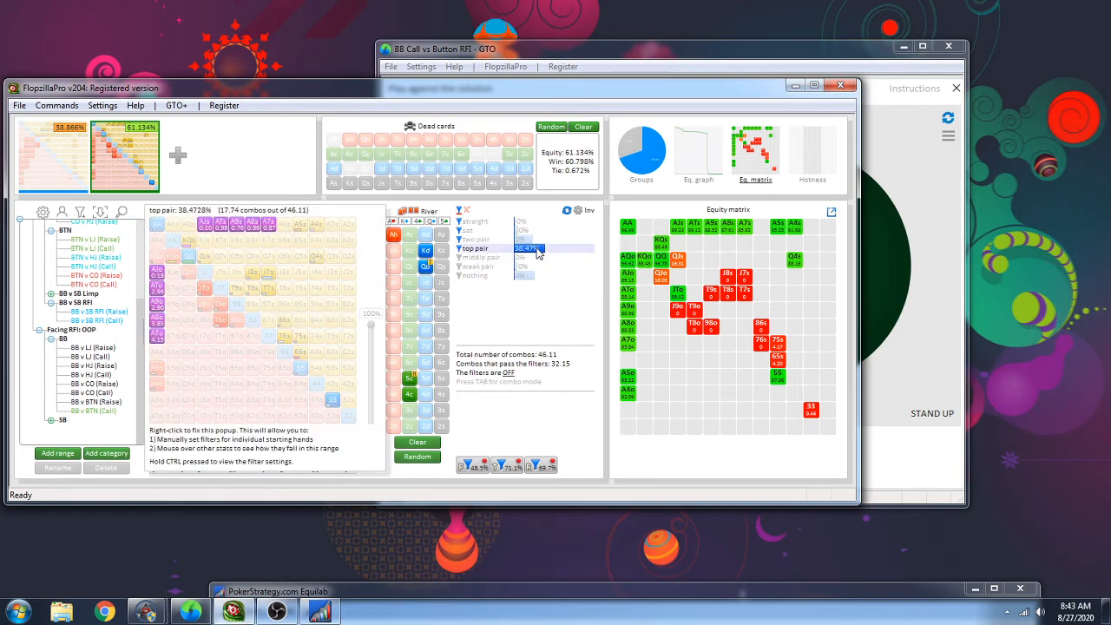
{"action": "left_click", "coordinate": [873, 248]}
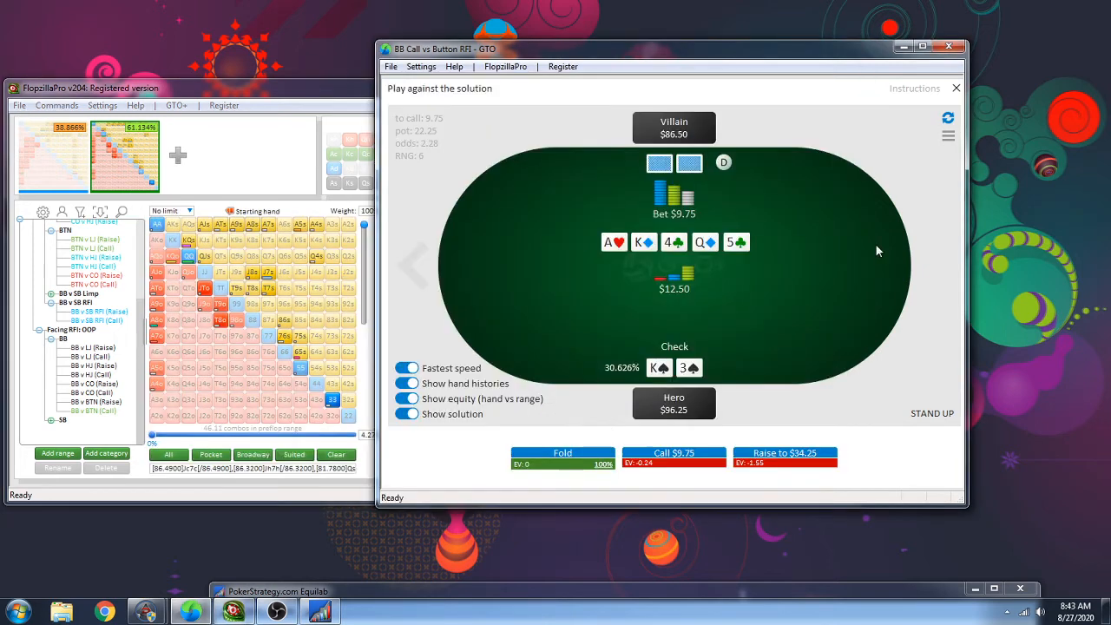
Fold K♠3♠ to the $9.75 river bet and check Q♣T♦ through the flop, turn and river on 6♥4♦4♣3♦3♣
{"action": "left_click", "coordinate": [549, 462]}
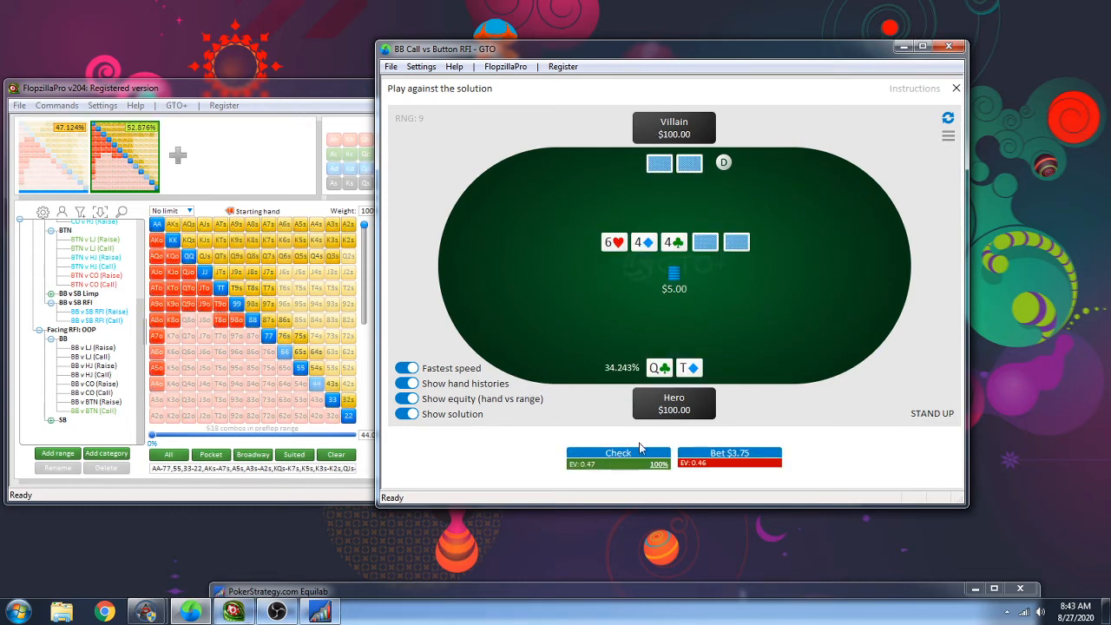
{"action": "left_click", "coordinate": [640, 448]}
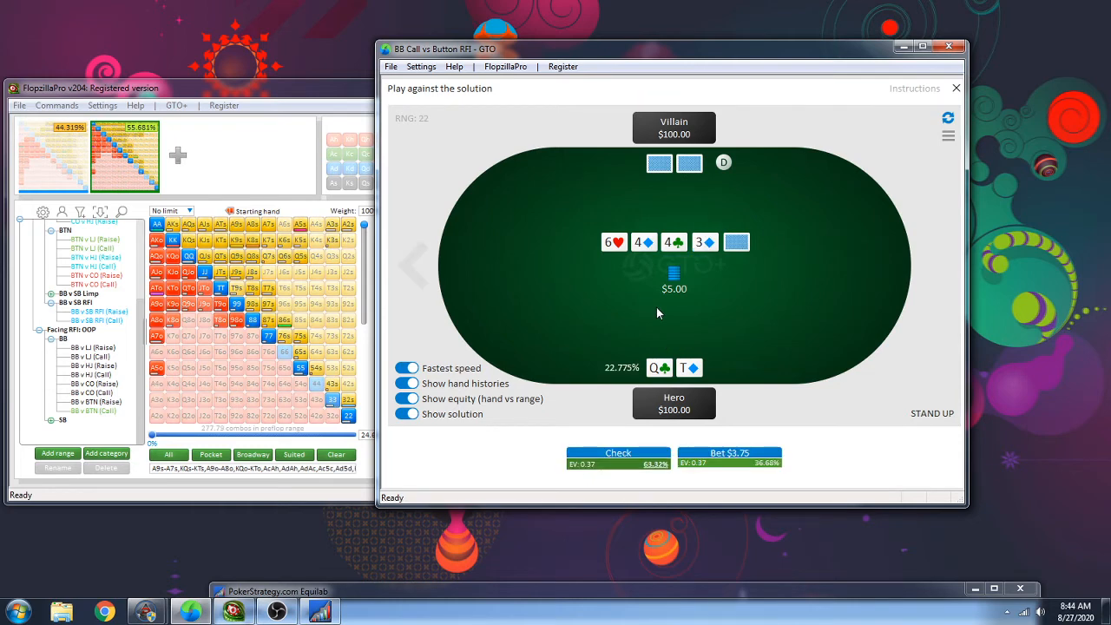
{"action": "left_click", "coordinate": [594, 454]}
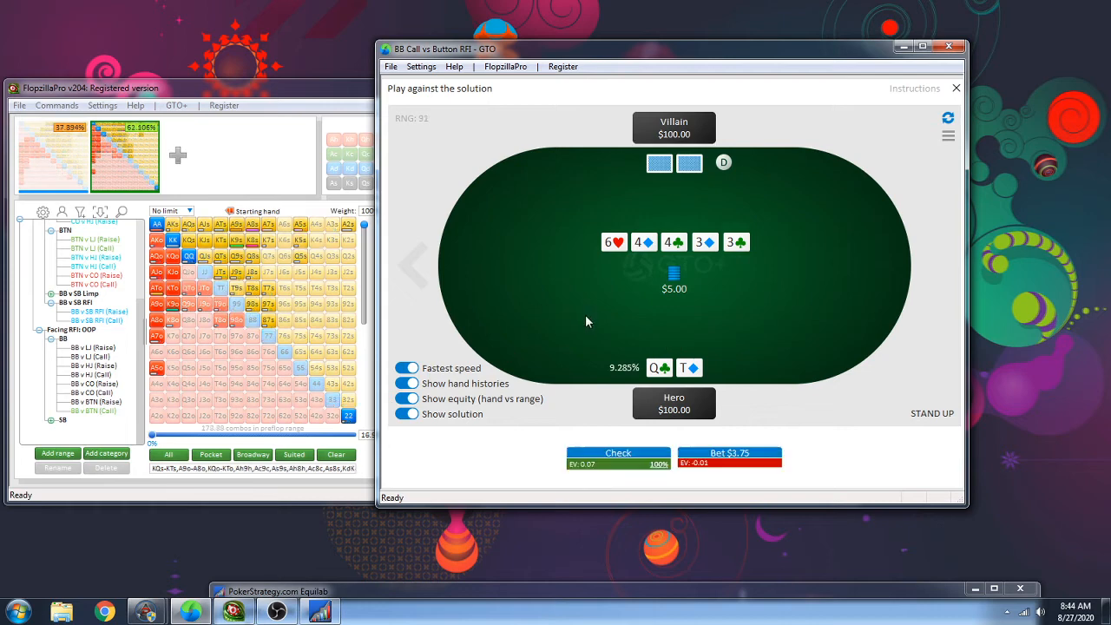
{"action": "left_click", "coordinate": [613, 463]}
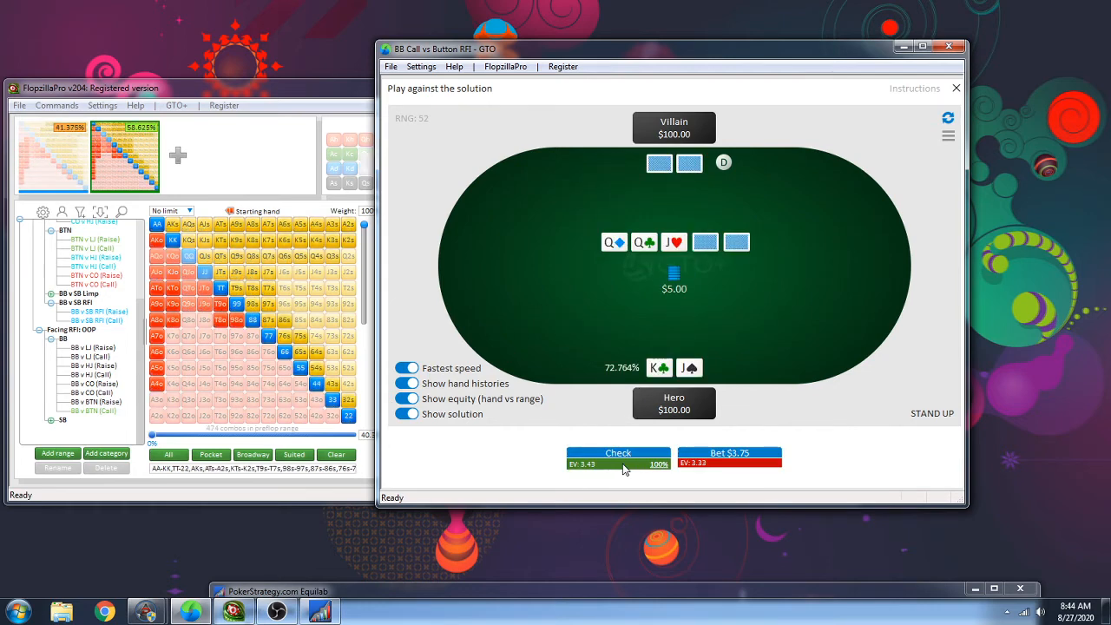
Check the Q♦Q♣J♥ flop with K♣J♠, bet $3.75 on the 2♣ turn and check the T♣ river
{"action": "left_click", "coordinate": [611, 459]}
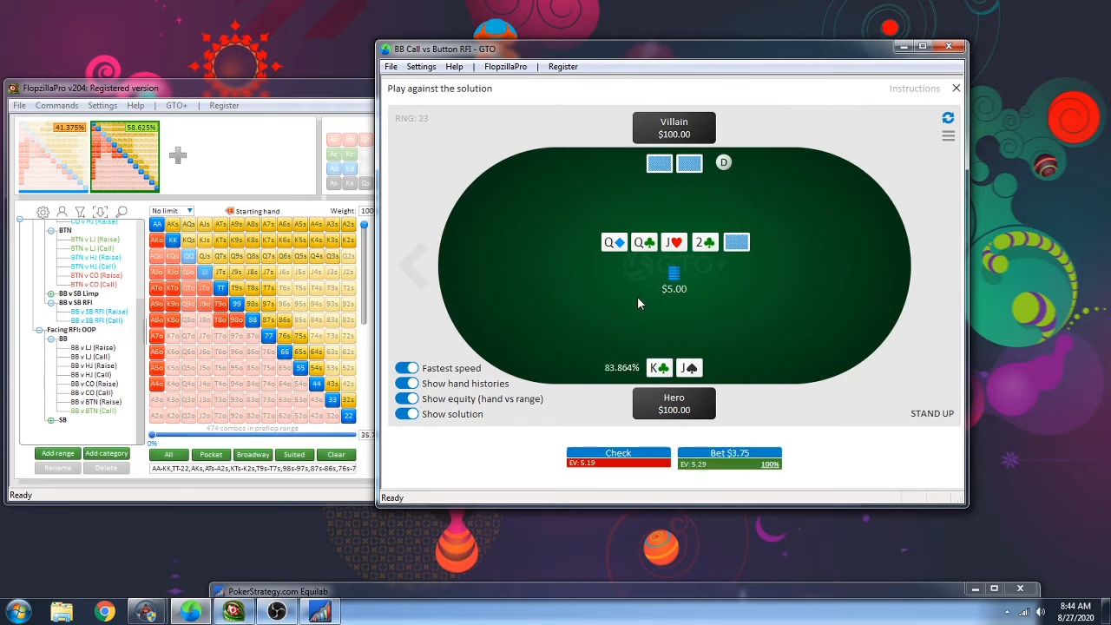
{"action": "left_click", "coordinate": [720, 458]}
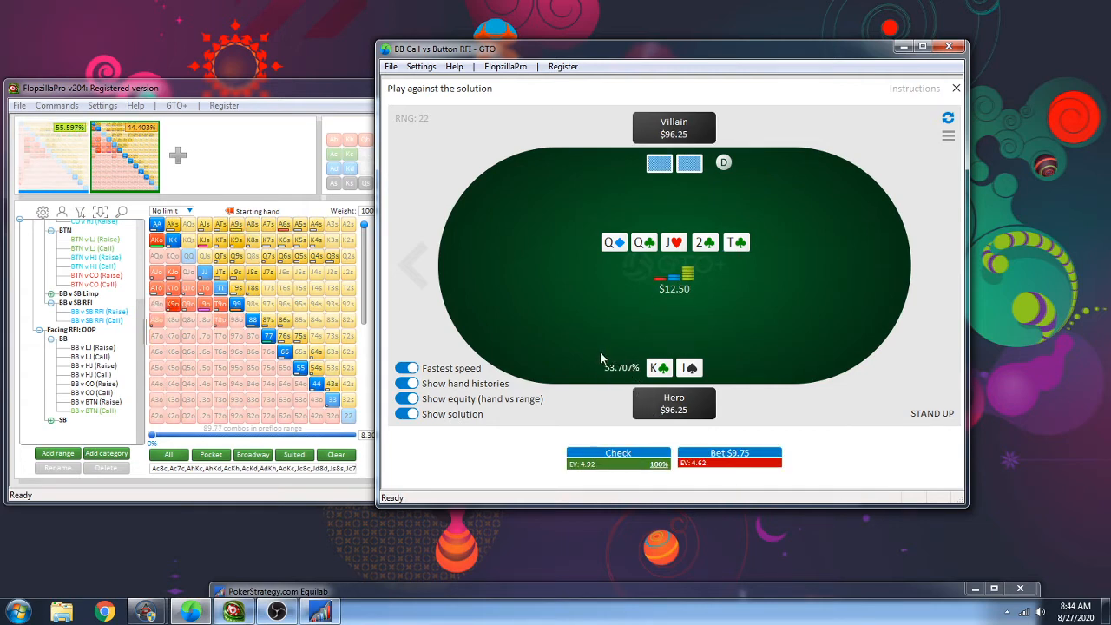
{"action": "left_click", "coordinate": [610, 455]}
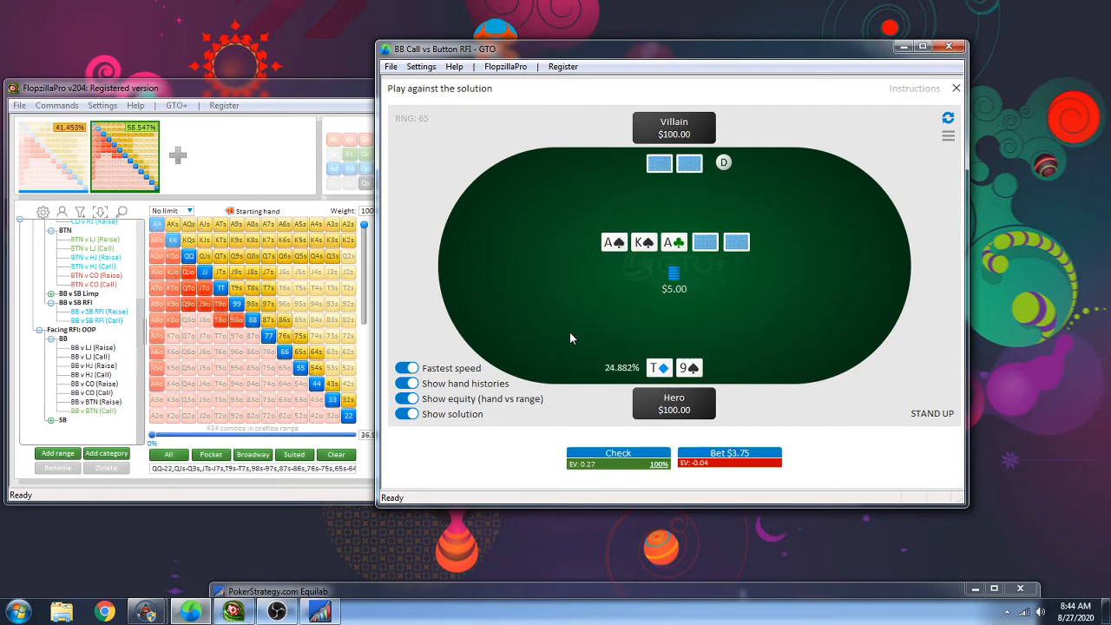
Check and fold T♦9♠ to the $3.75 flop bet, and play Q♥6♥ with a flop check, $3.75 turn bet and $9.75 river bet
{"action": "left_click", "coordinate": [616, 462]}
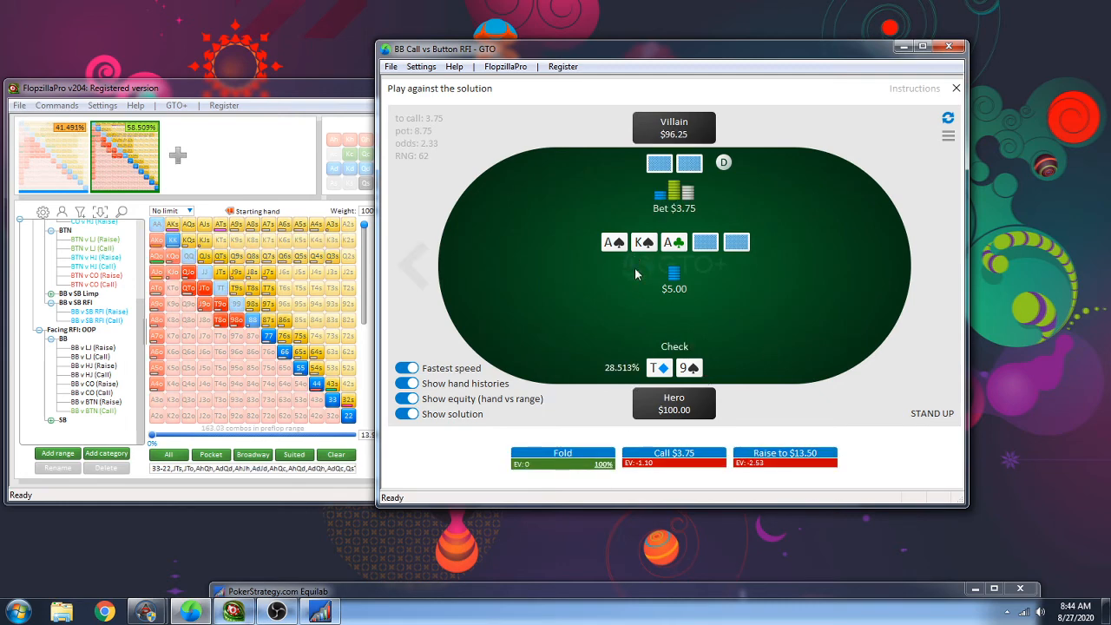
{"action": "left_click", "coordinate": [576, 459]}
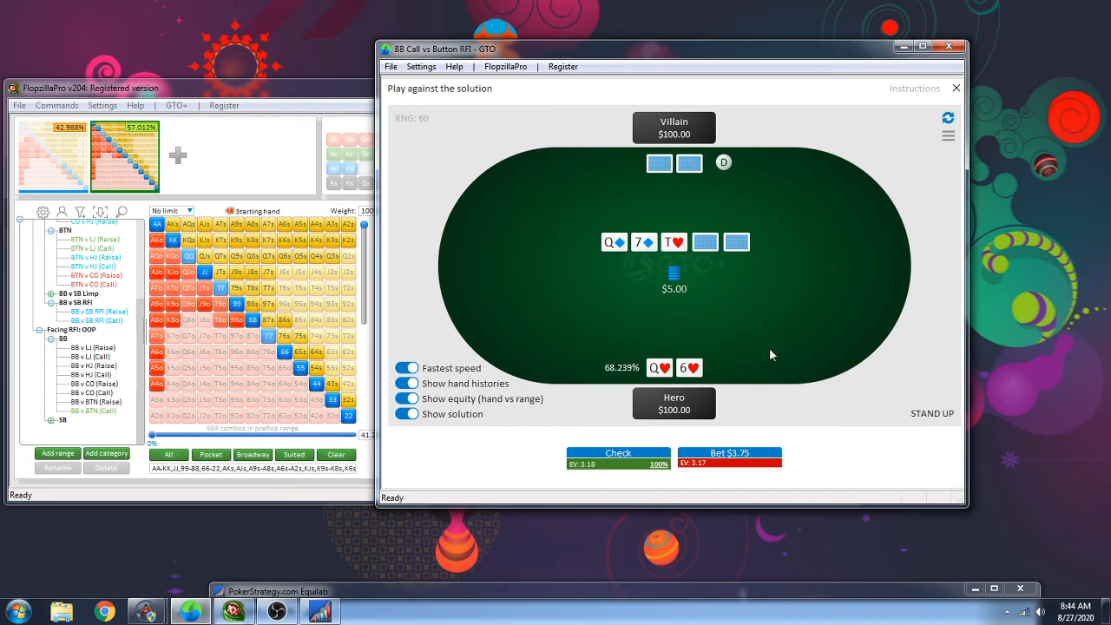
{"action": "left_click", "coordinate": [619, 460]}
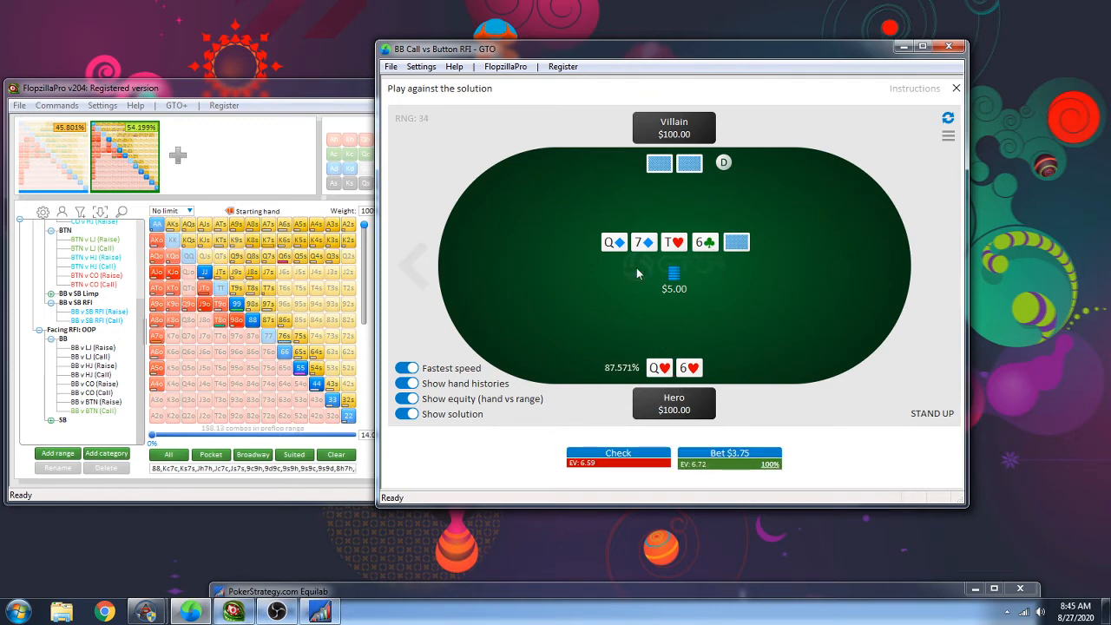
{"action": "left_click", "coordinate": [742, 452]}
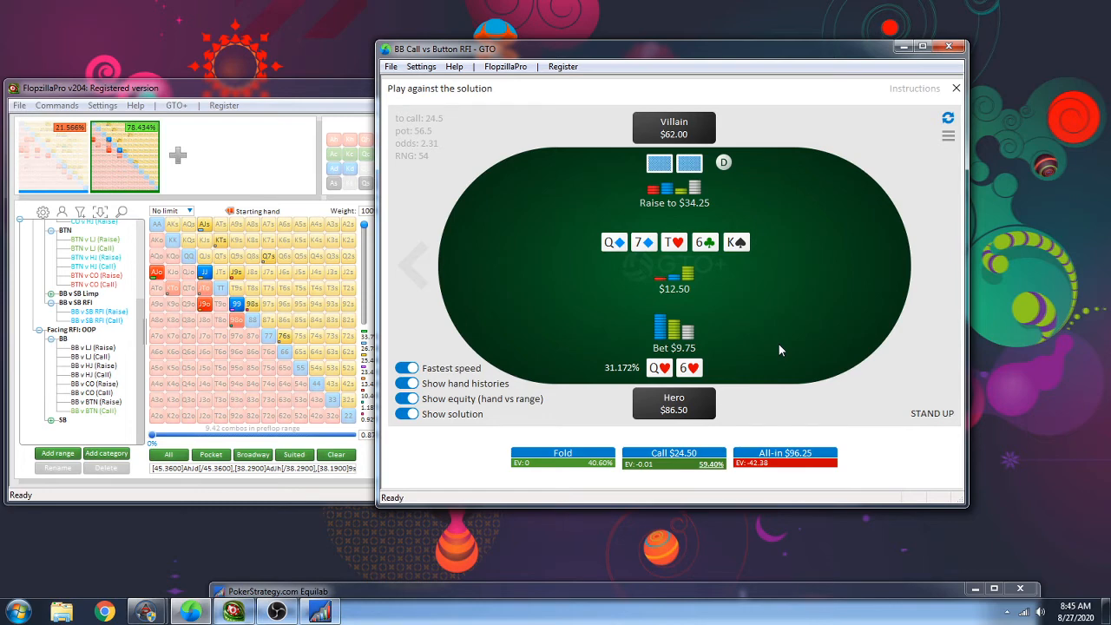
Examine the straight combos and equity matrix of the villain's river raising range in FlopzillaPro, and reveal and hide the villain's cards
{"action": "left_click", "coordinate": [326, 89]}
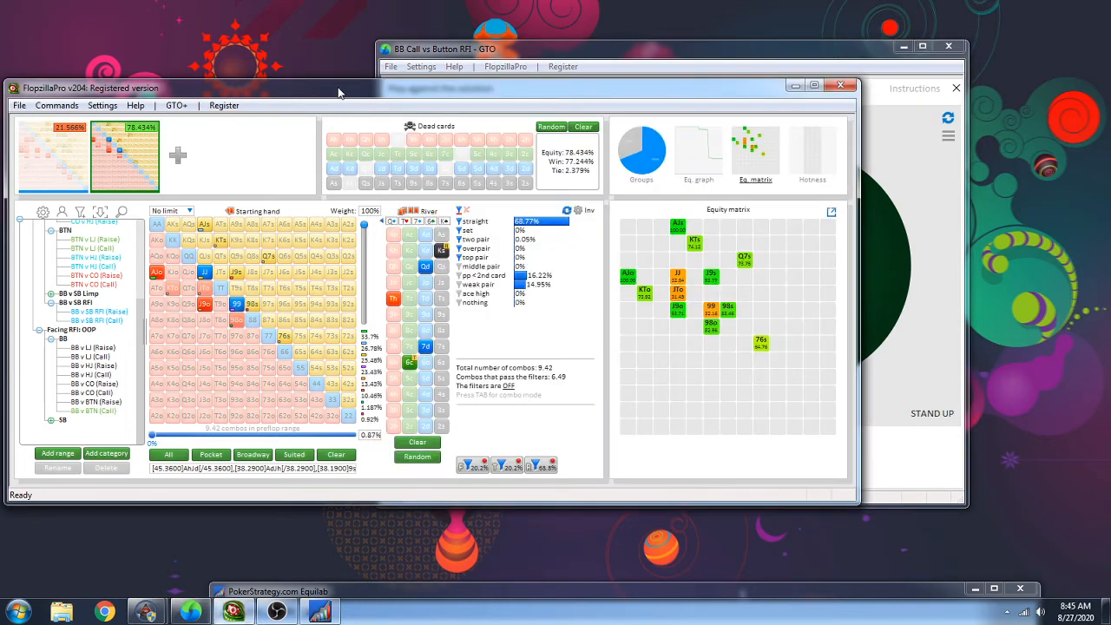
{"action": "left_click", "coordinate": [895, 244]}
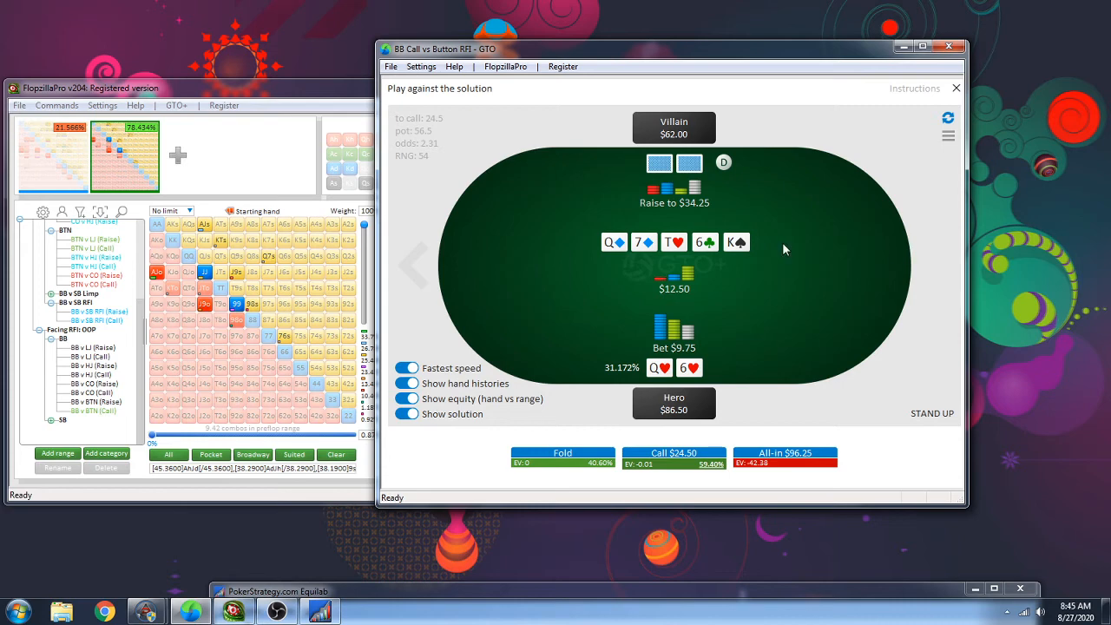
{"action": "left_click", "coordinate": [360, 91]}
{"action": "mouse_move", "coordinate": [548, 225]}
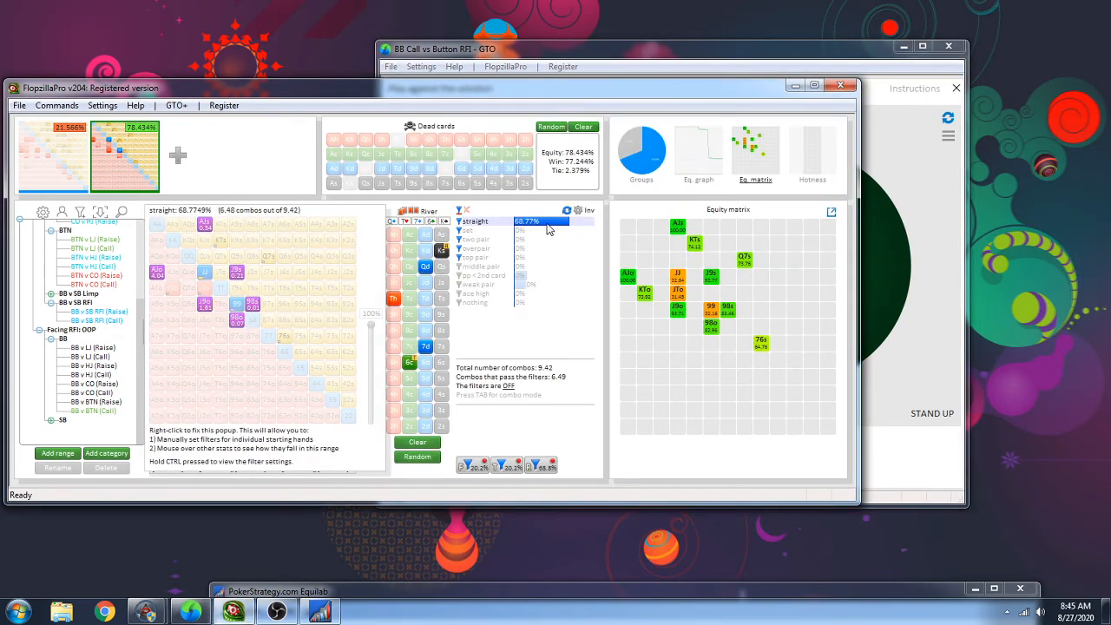
{"action": "left_click", "coordinate": [903, 292]}
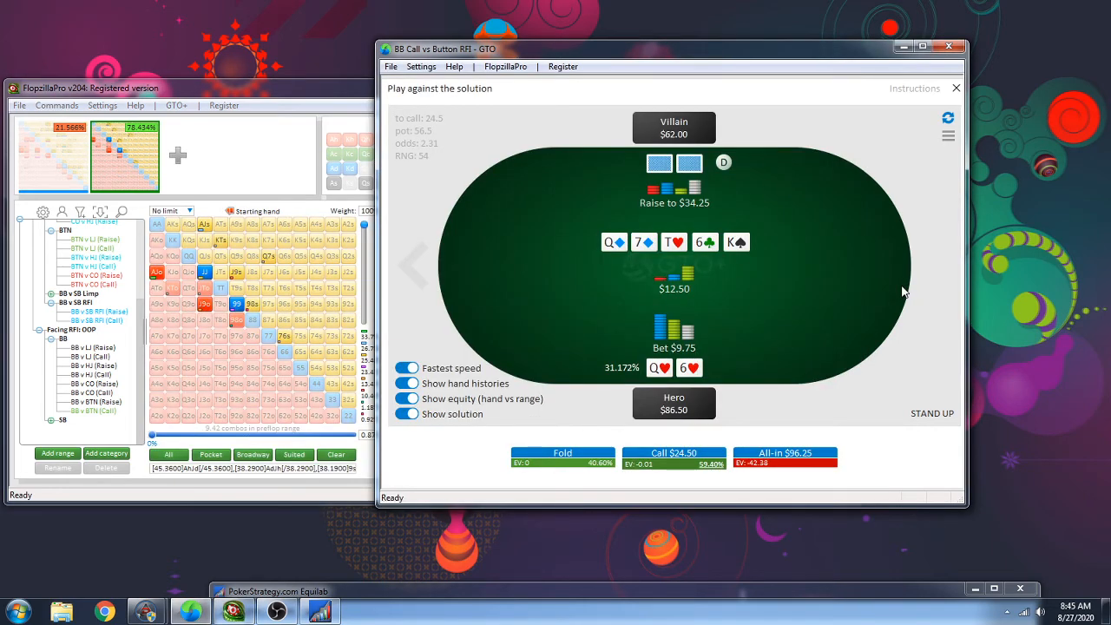
{"action": "left_click", "coordinate": [327, 96]}
{"action": "mouse_move", "coordinate": [586, 217]}
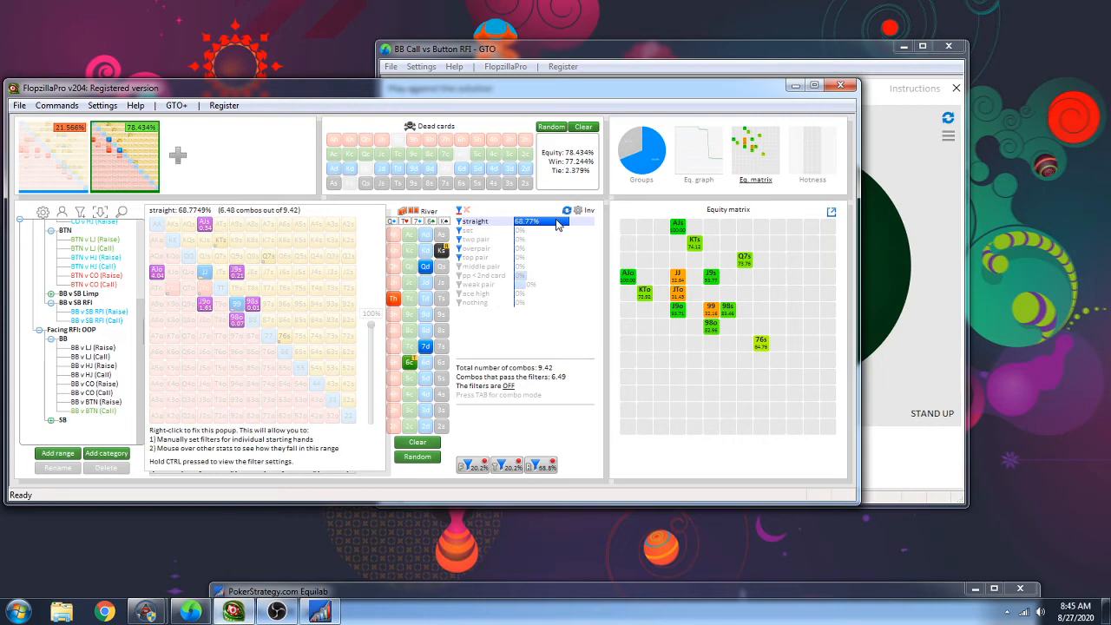
{"action": "left_click", "coordinate": [901, 257]}
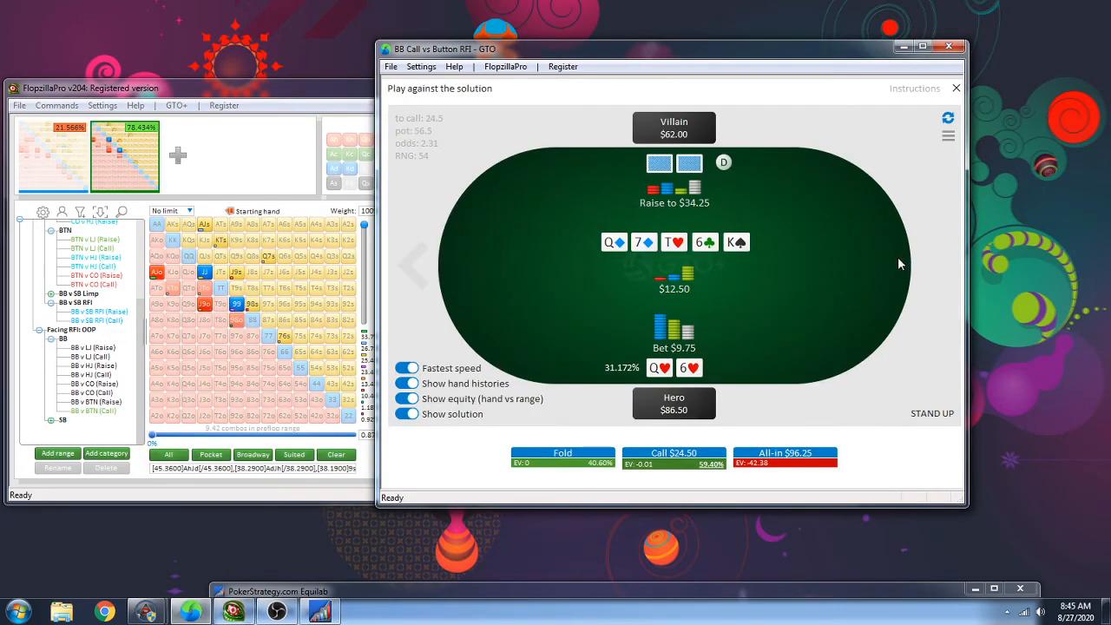
{"action": "left_click", "coordinate": [685, 169]}
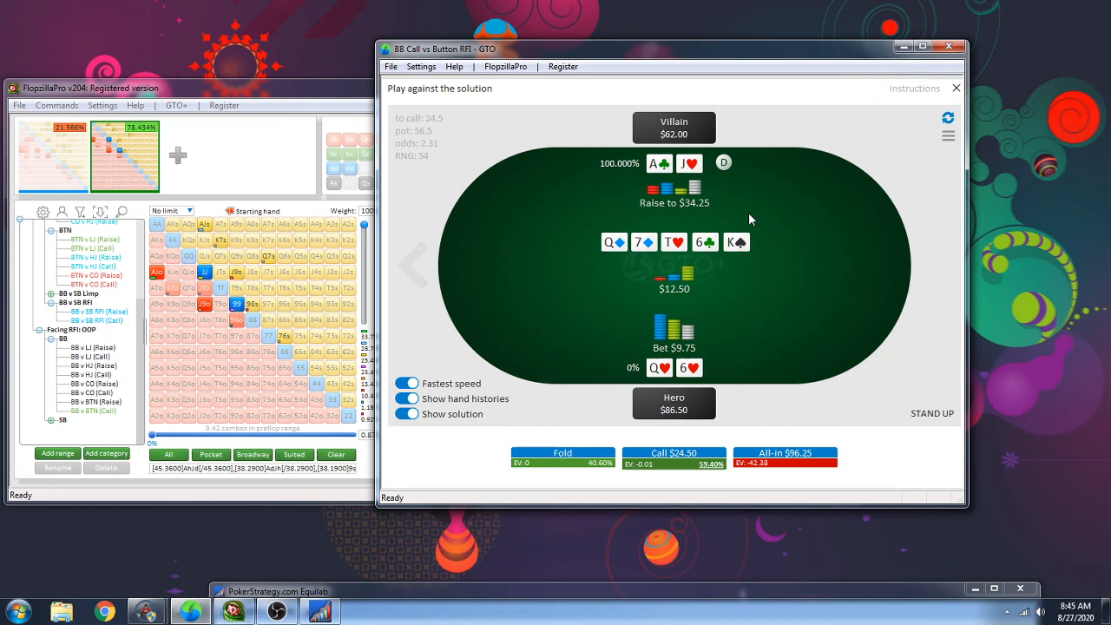
{"action": "left_click", "coordinate": [692, 168]}
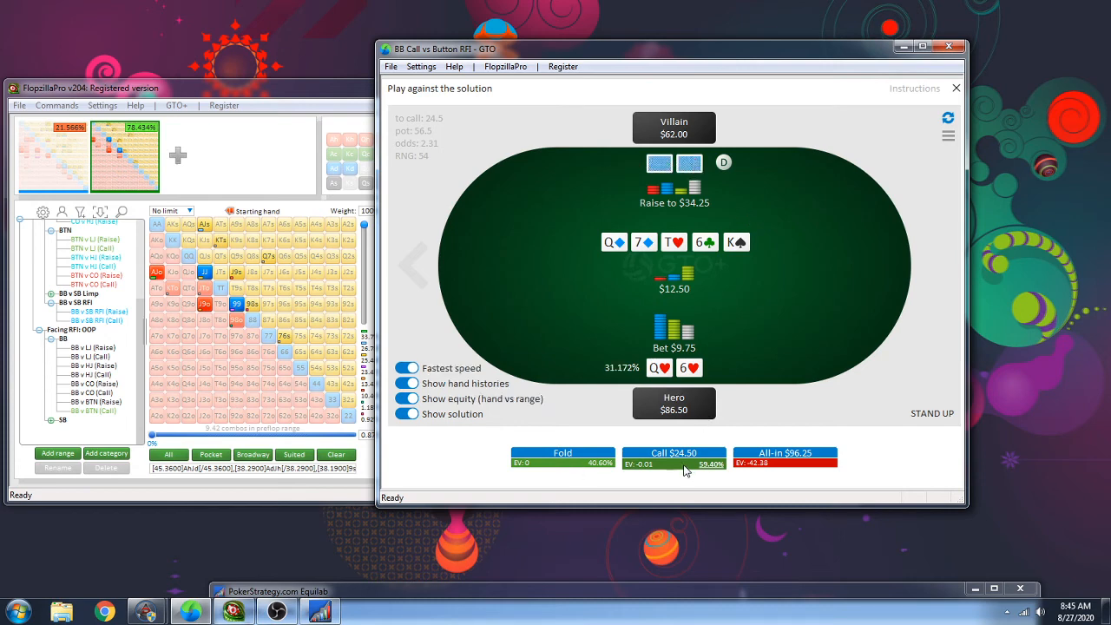
Fold Q♥6♥ to the villain's raise to $34.25 and deal successive new hands with the villain's cards exposed
{"action": "left_click", "coordinate": [607, 460]}
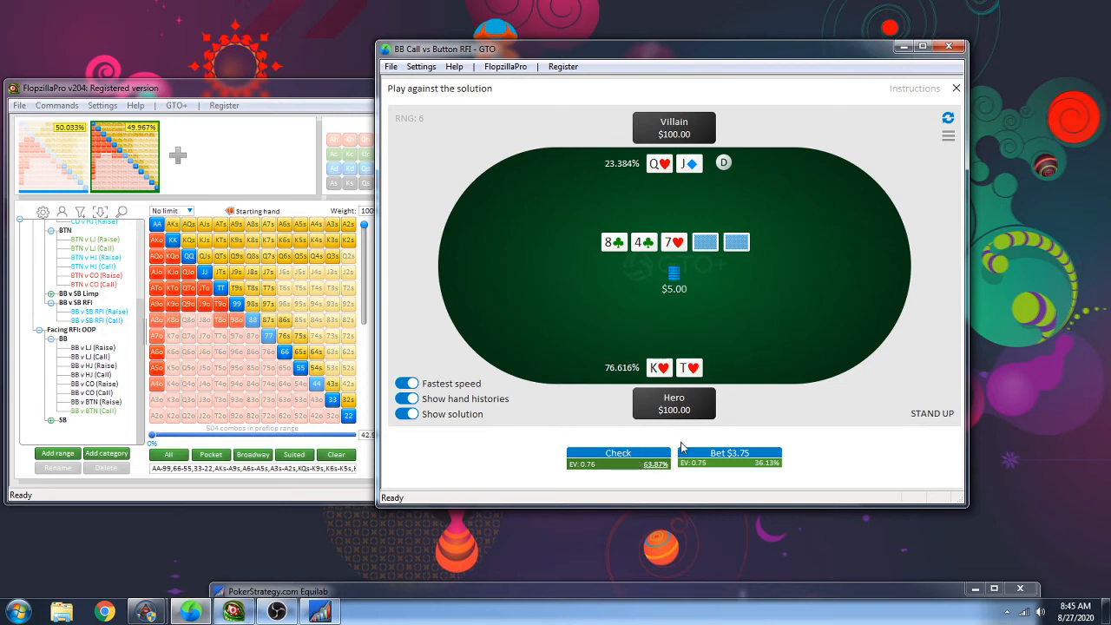
{"action": "key", "text": "space"}
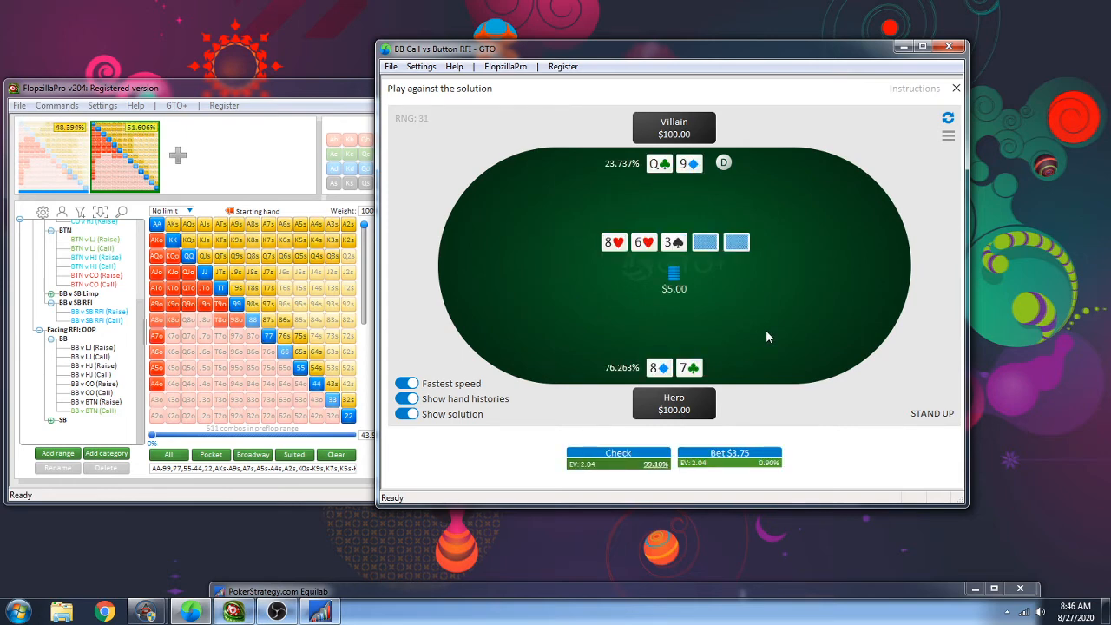
{"action": "key", "text": "space"}
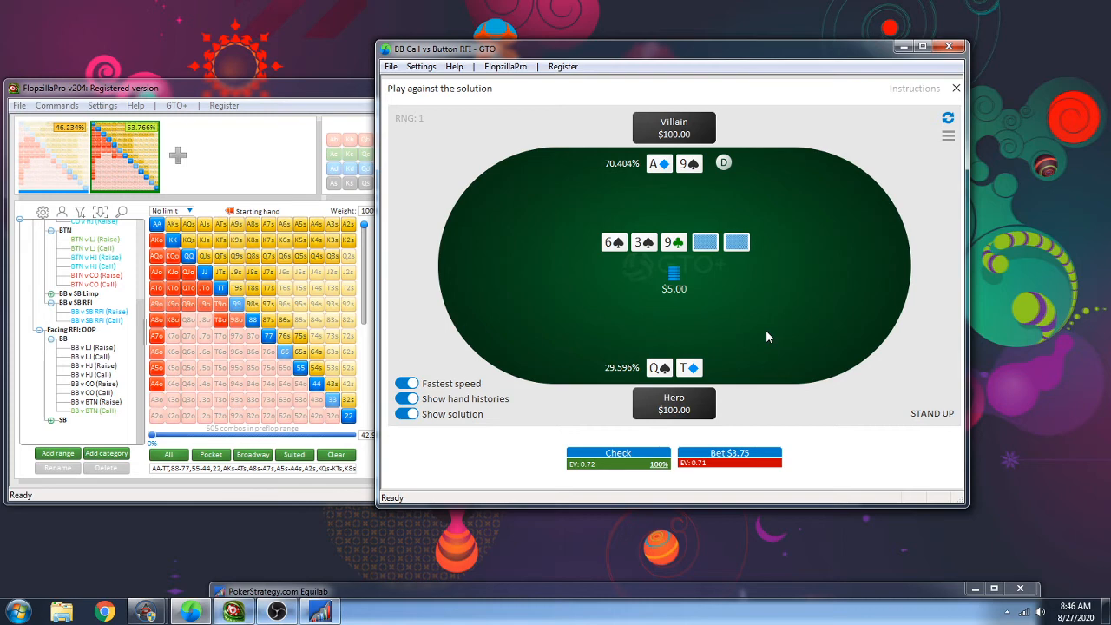
Deal four more hands with the villain's cards exposed and compare the hand-versus-hand equities on each flop
{"action": "key", "text": "space"}
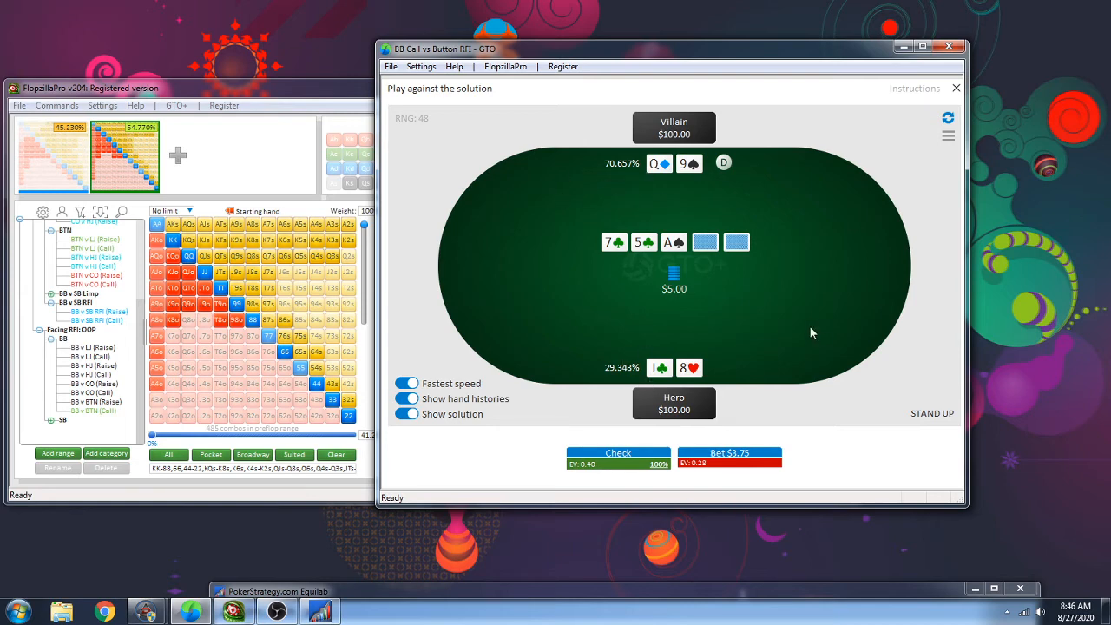
{"action": "key", "text": "space"}
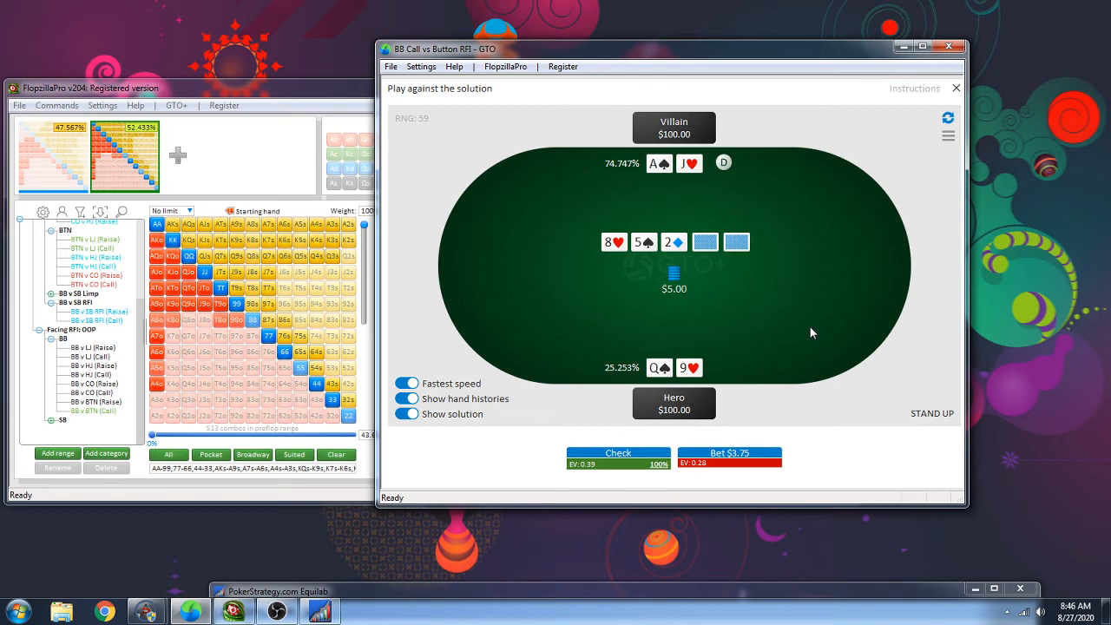
{"action": "key", "text": "space"}
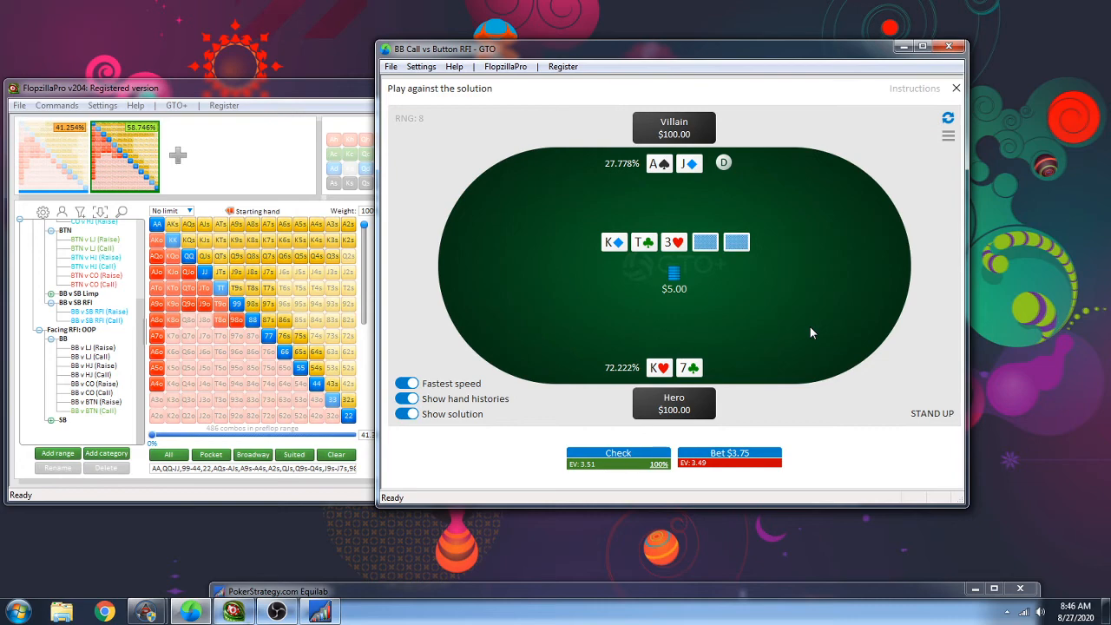
{"action": "key", "text": "space"}
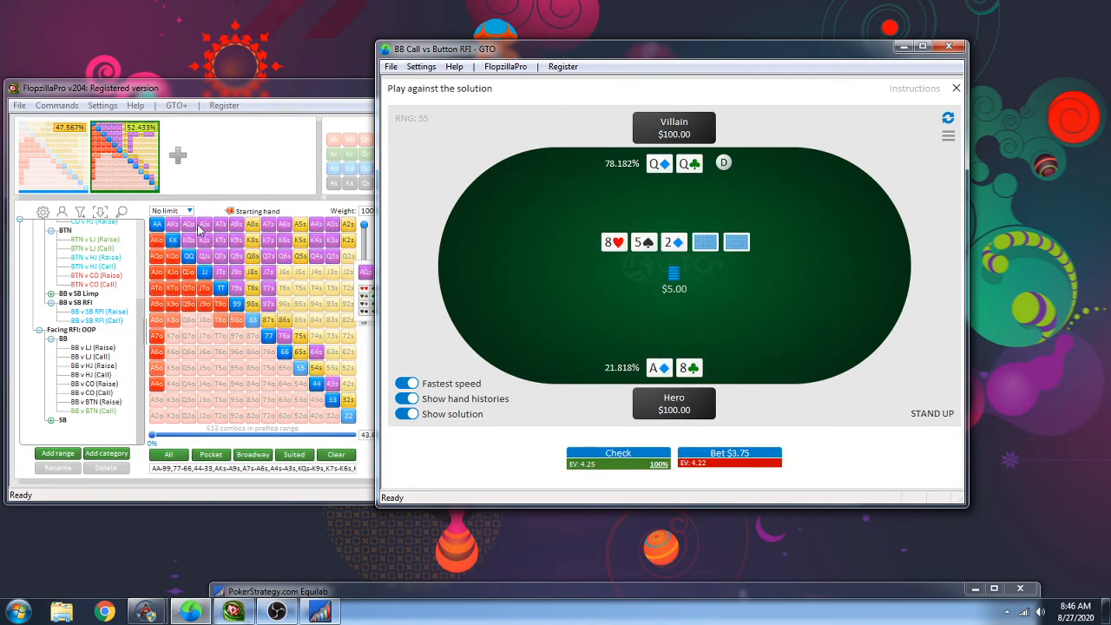
Load the BB v BTN (Call) range in FlopzillaPro, examine its equity matrix on the 8♥5♠2♦ flop, and return to the GTO+ table
{"action": "left_click", "coordinate": [91, 412]}
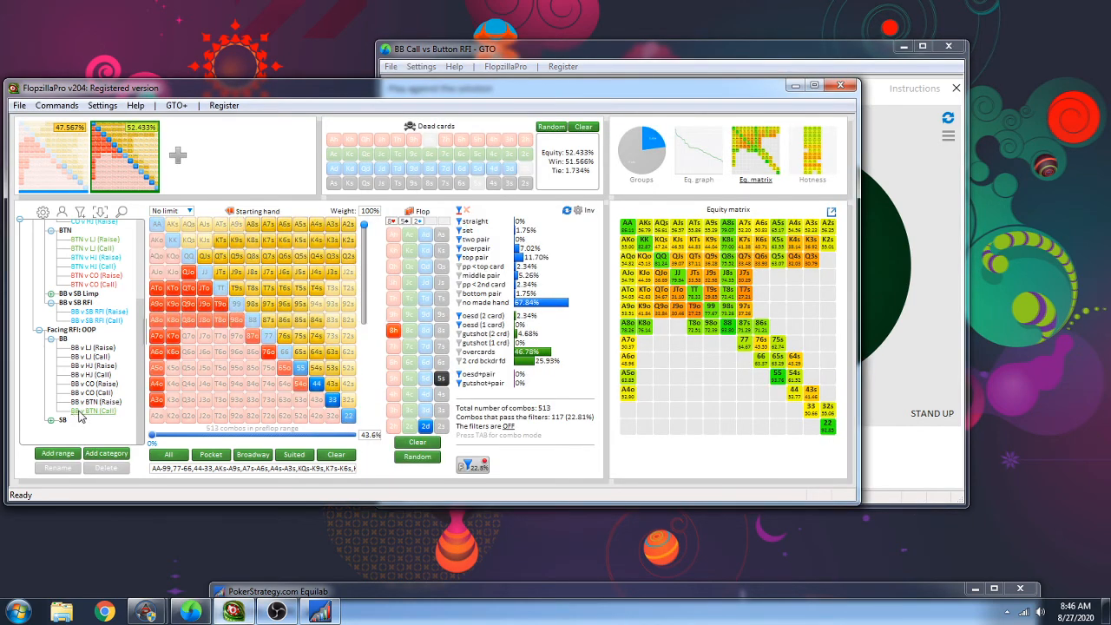
{"action": "left_click", "coordinate": [77, 413]}
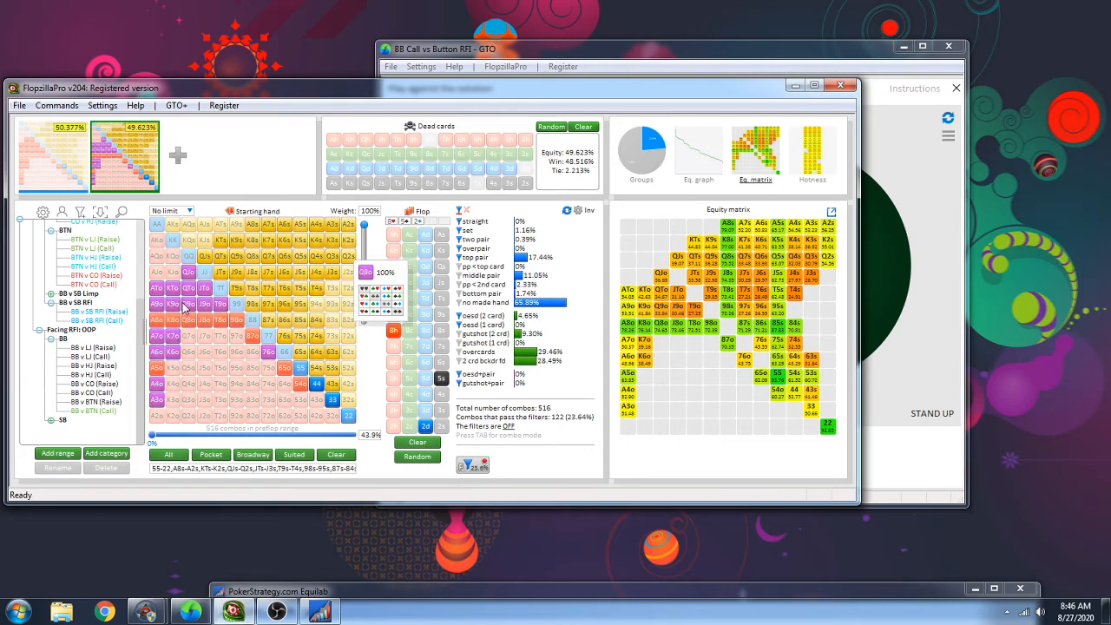
{"action": "left_click", "coordinate": [636, 52]}
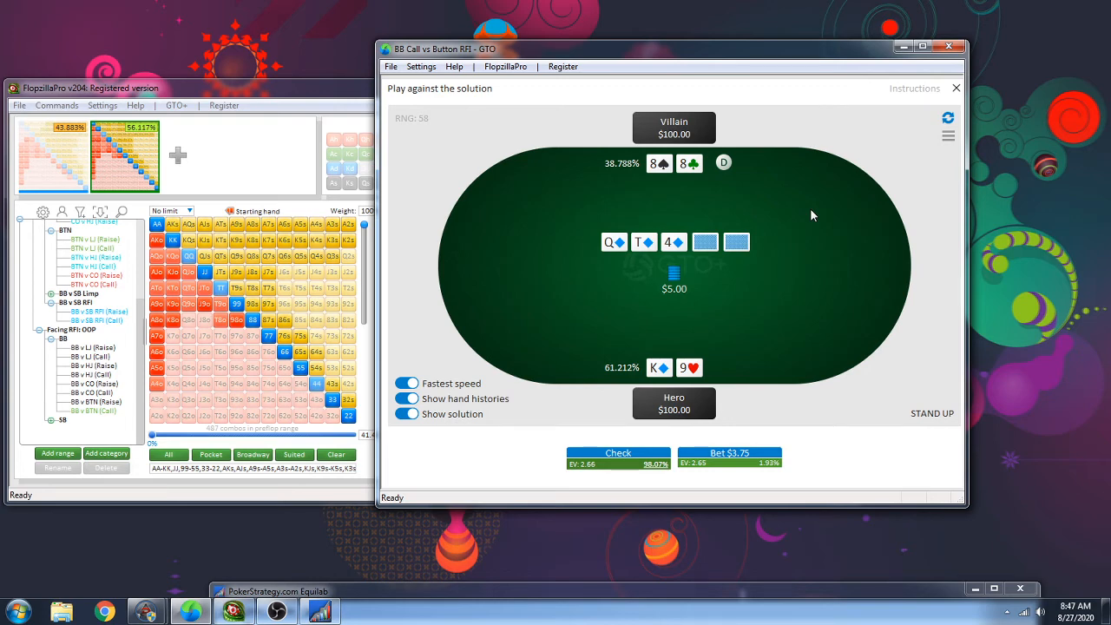
Deal successive hands without acting, estimating hero's equity against the exposed villain hand, up to 8♦5♦ on the 6♣4♣7♠ flop
{"action": "left_click", "coordinate": [810, 210]}
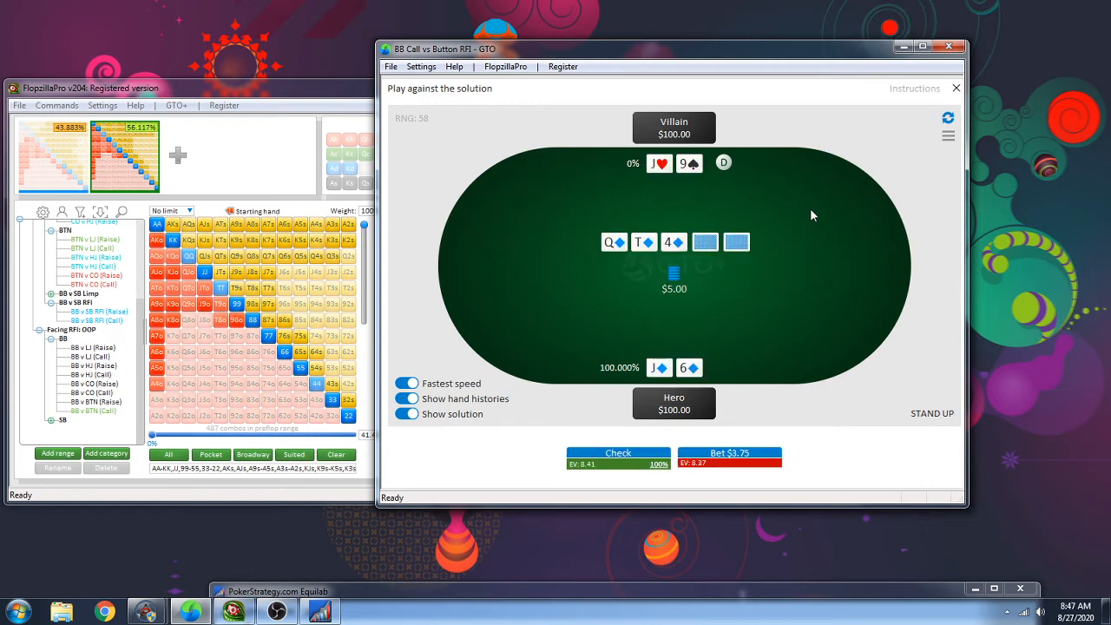
{"action": "left_click", "coordinate": [811, 210]}
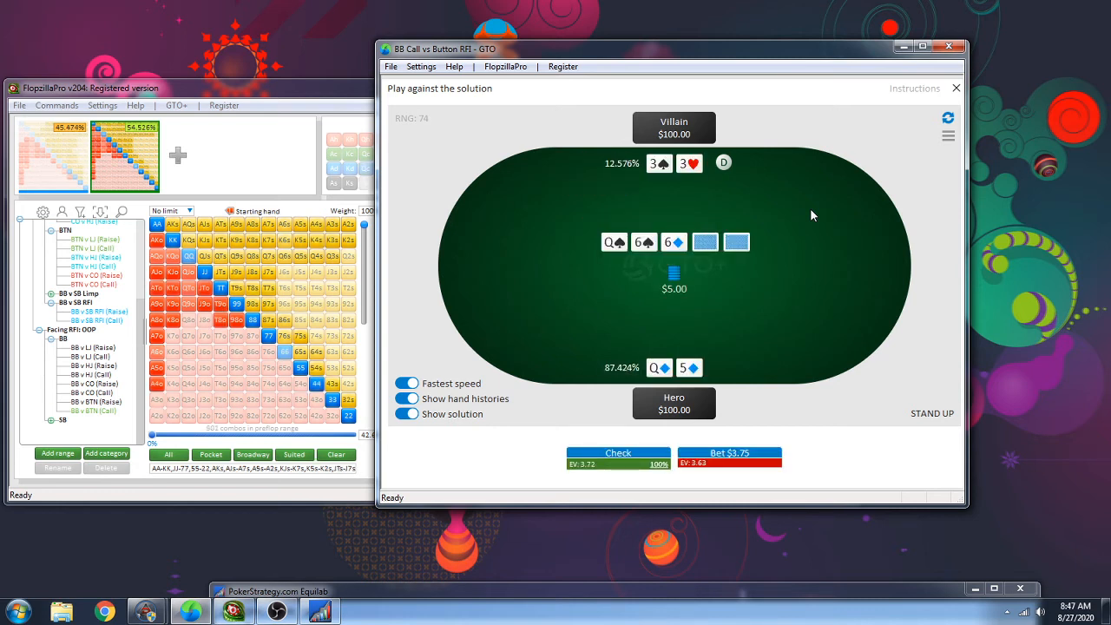
{"action": "left_click", "coordinate": [811, 210]}
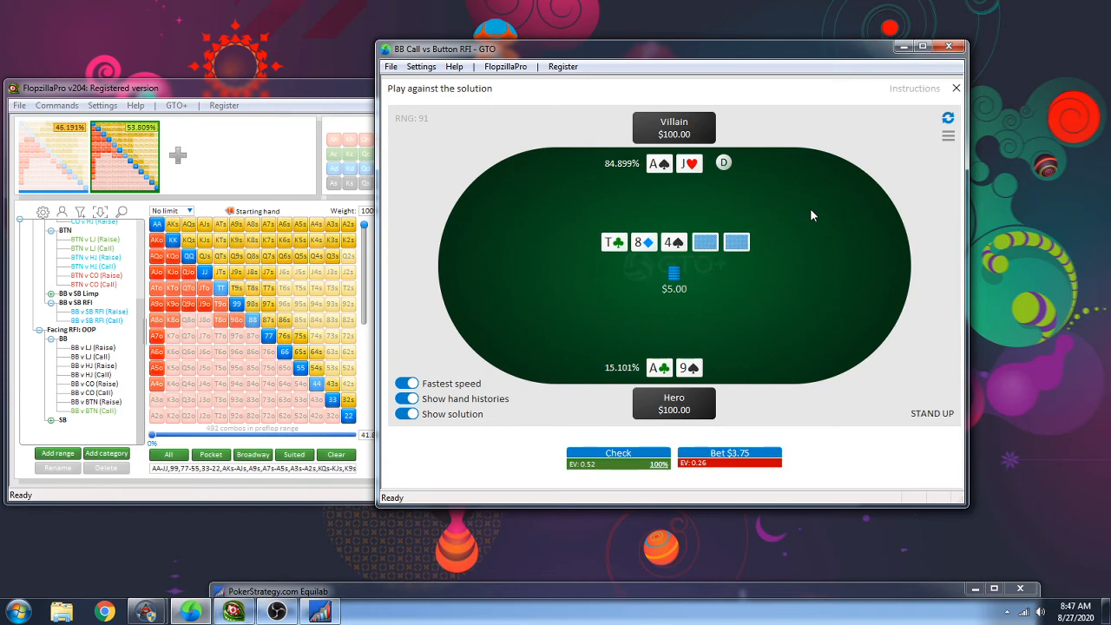
{"action": "left_click", "coordinate": [811, 210]}
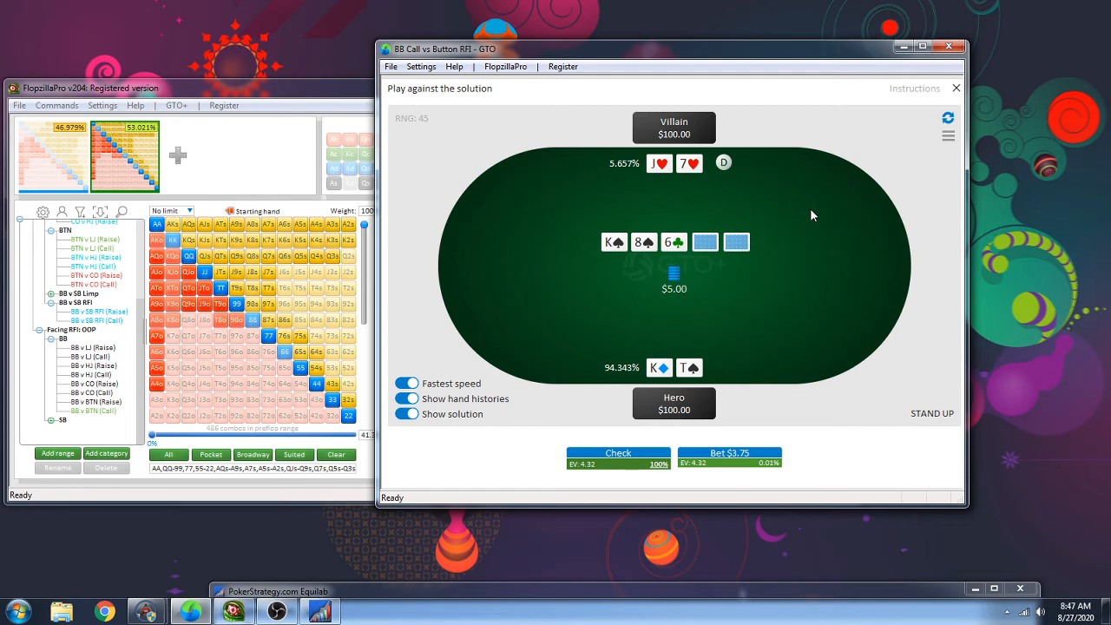
{"action": "left_click", "coordinate": [812, 215]}
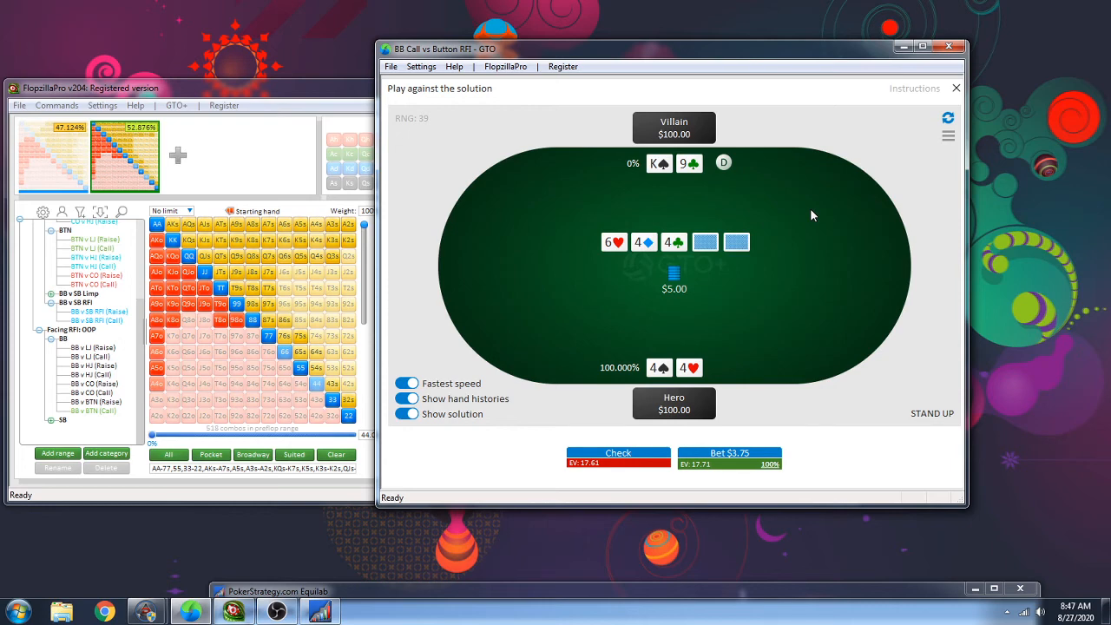
{"action": "left_click", "coordinate": [811, 215]}
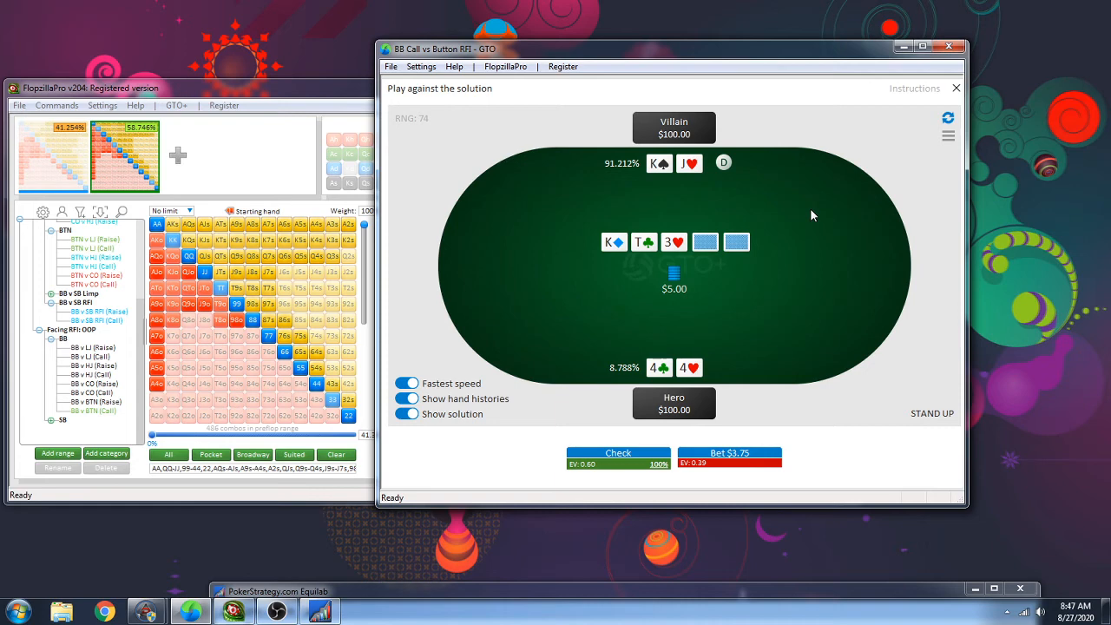
{"action": "left_click", "coordinate": [811, 216]}
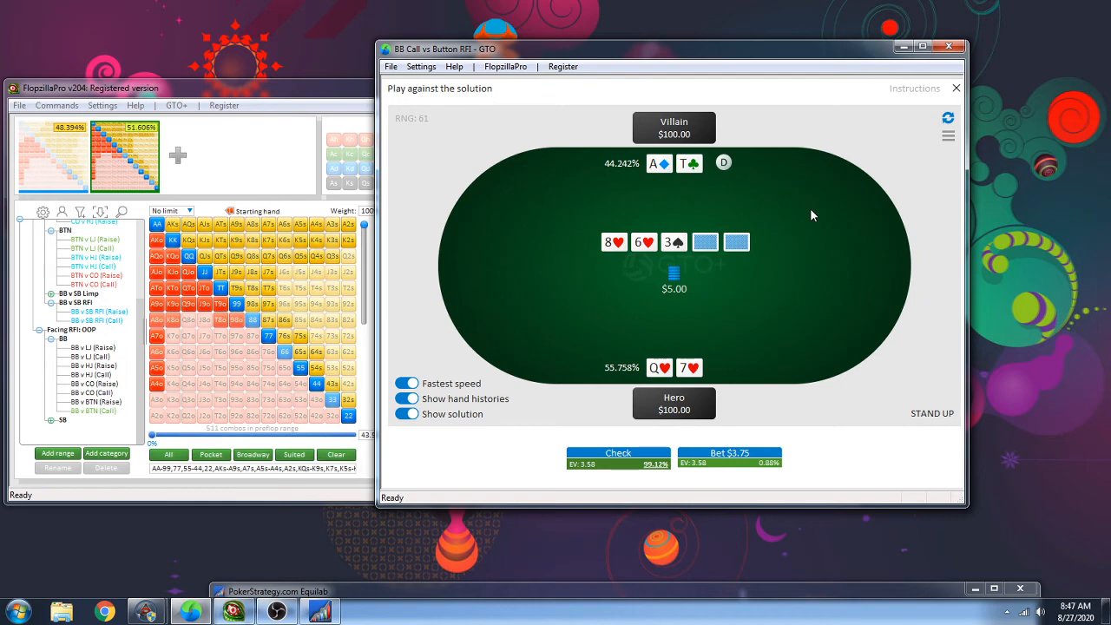
{"action": "left_click", "coordinate": [811, 215]}
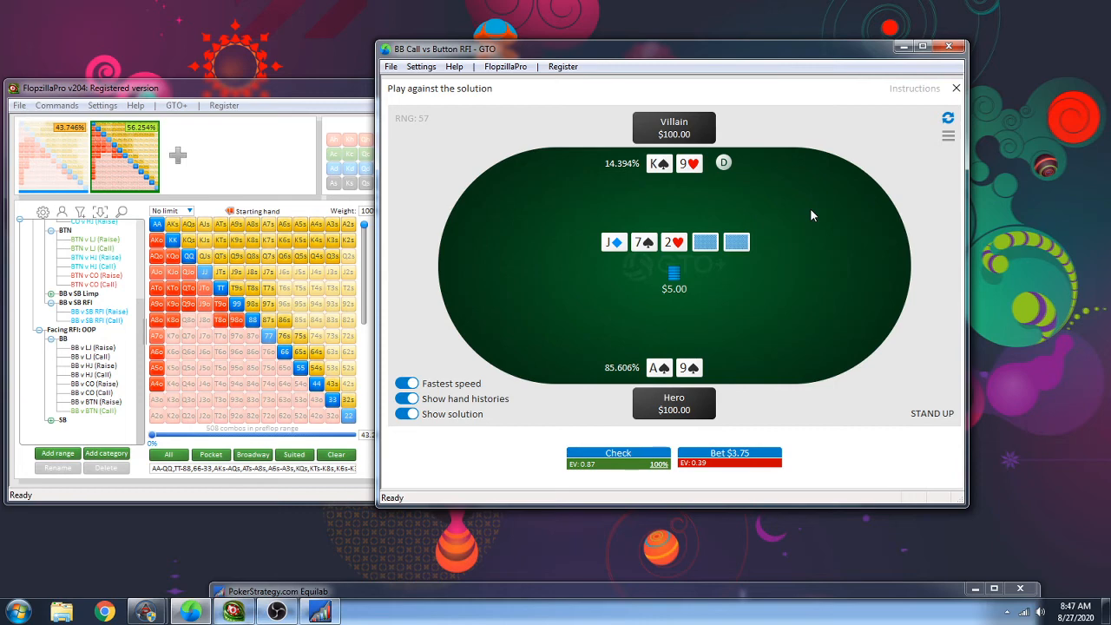
{"action": "left_click", "coordinate": [811, 215]}
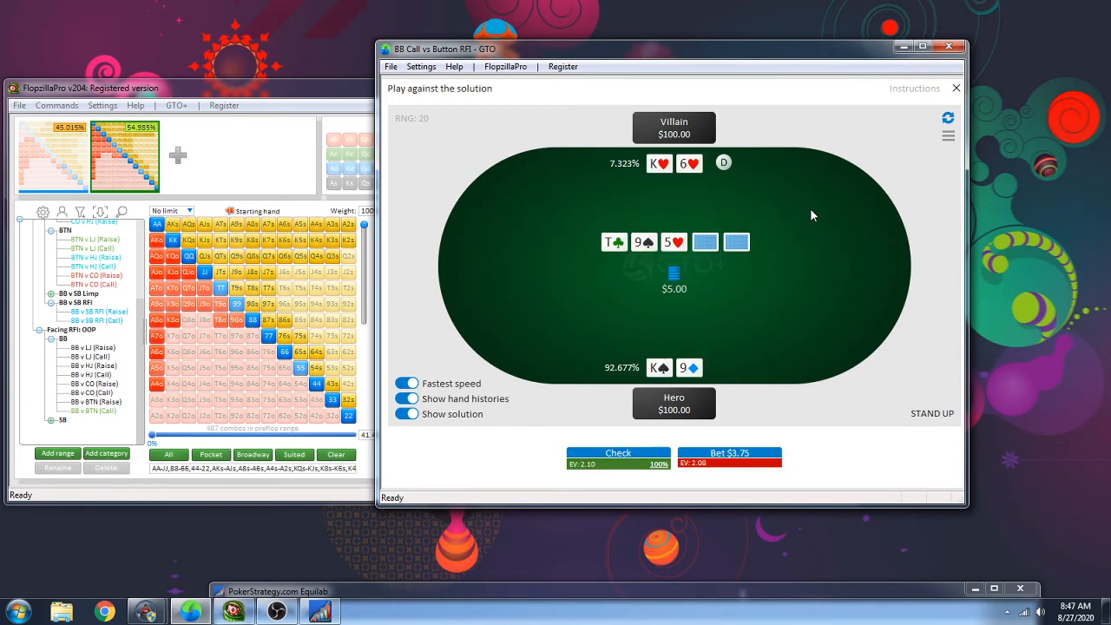
{"action": "left_click", "coordinate": [811, 215]}
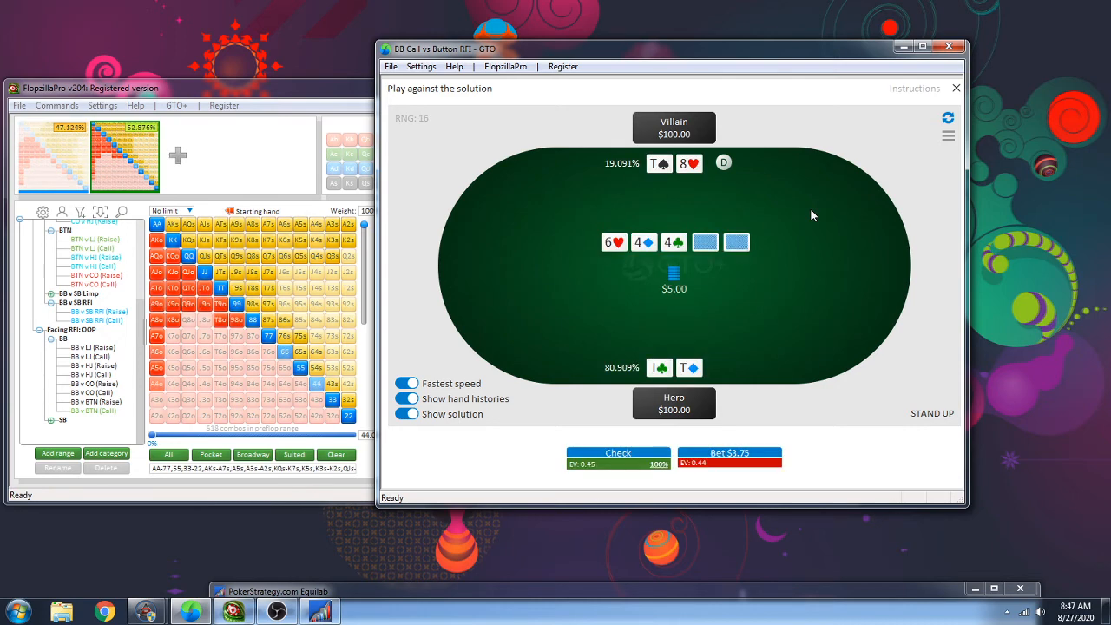
{"action": "left_click", "coordinate": [812, 216]}
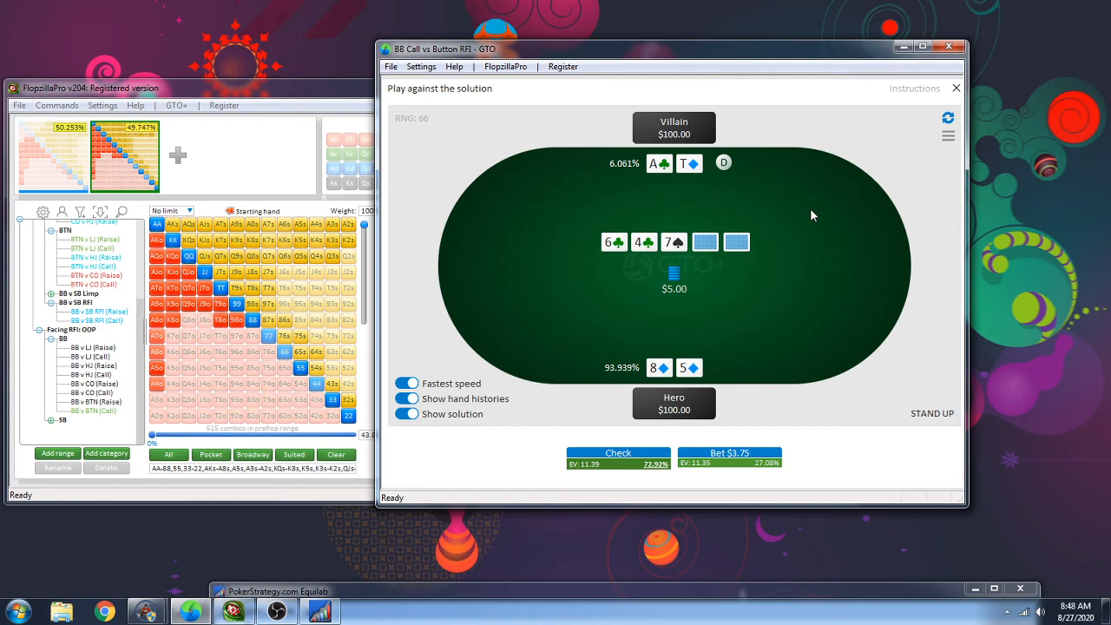
Play 8♦5♦ with a check on the 6♣4♣7♠ flop, a check on the 7♣ turn and a $3.75 bet on the 7♥ river
{"action": "left_click", "coordinate": [628, 462]}
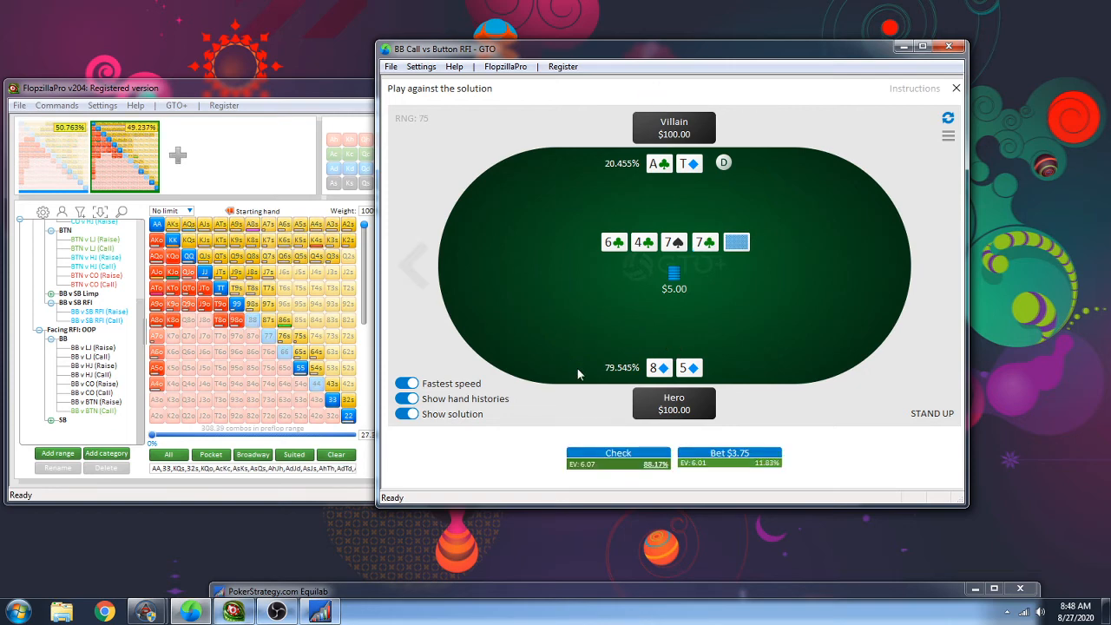
{"action": "left_click", "coordinate": [643, 466]}
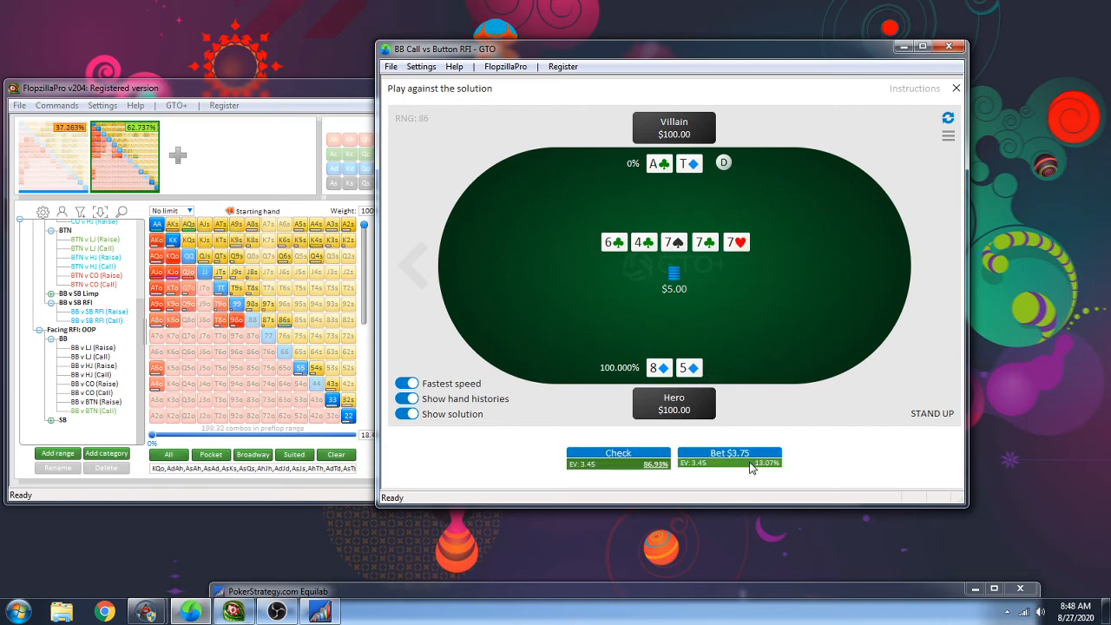
{"action": "left_click", "coordinate": [750, 464]}
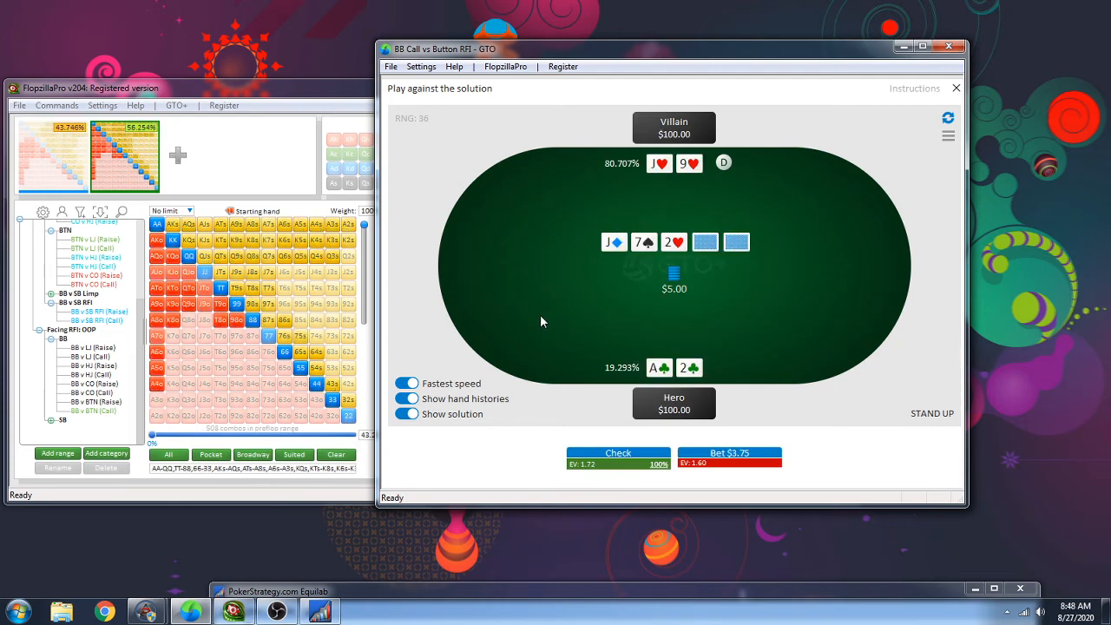
Deal a rapid series of new hands from A♣2♣ on J♦7♠2♥ onward, comparing hero's and villain's equities on each flop
{"action": "left_click", "coordinate": [540, 316]}
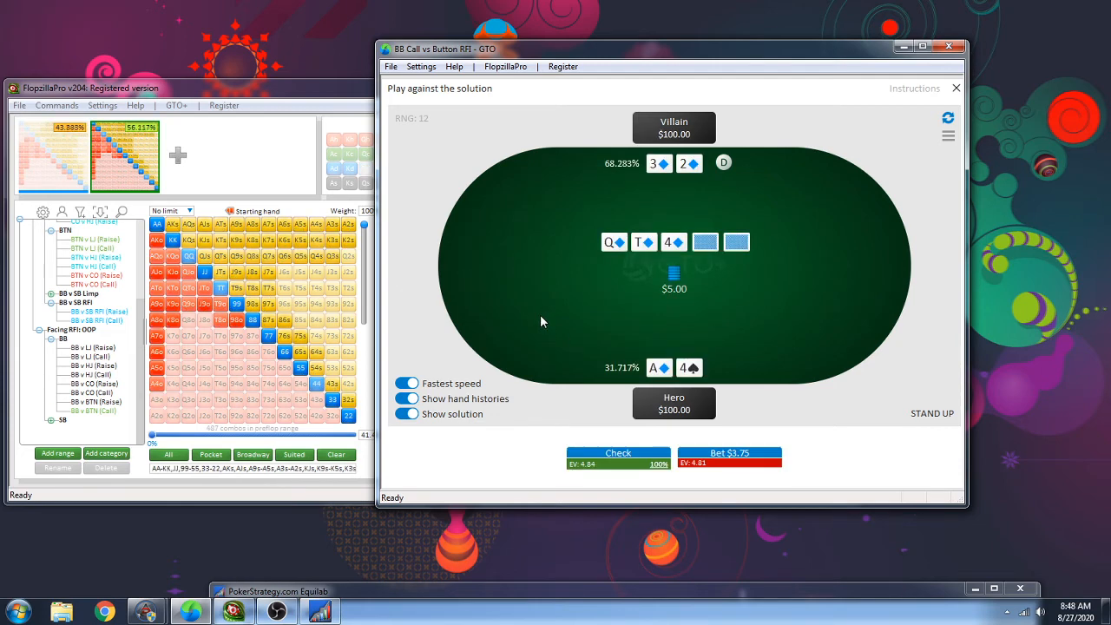
{"action": "left_click", "coordinate": [539, 321]}
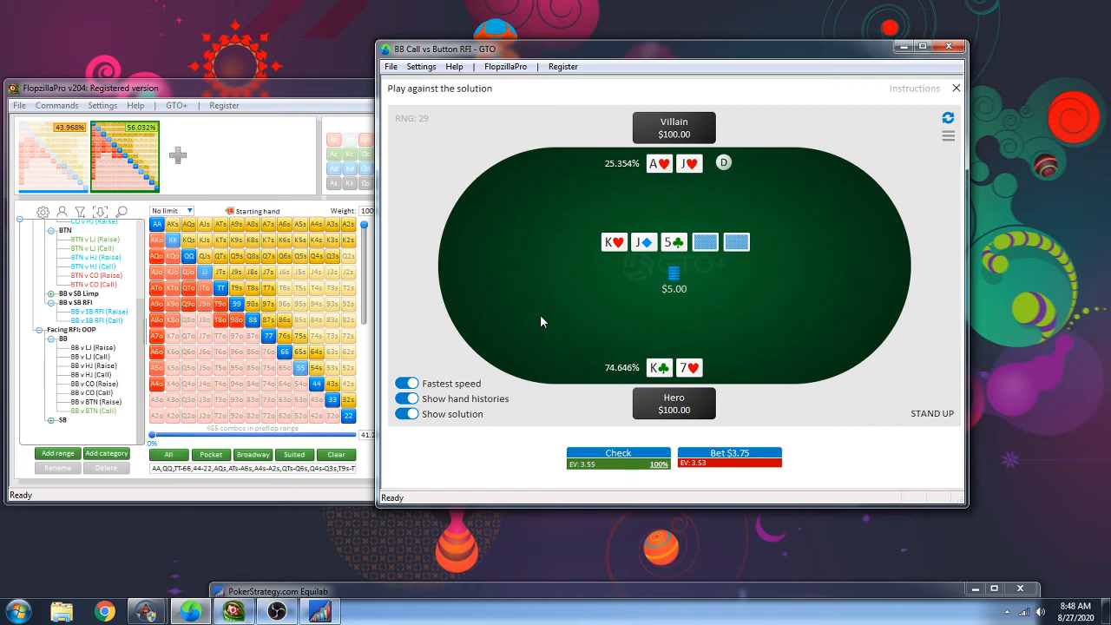
{"action": "left_click", "coordinate": [540, 315]}
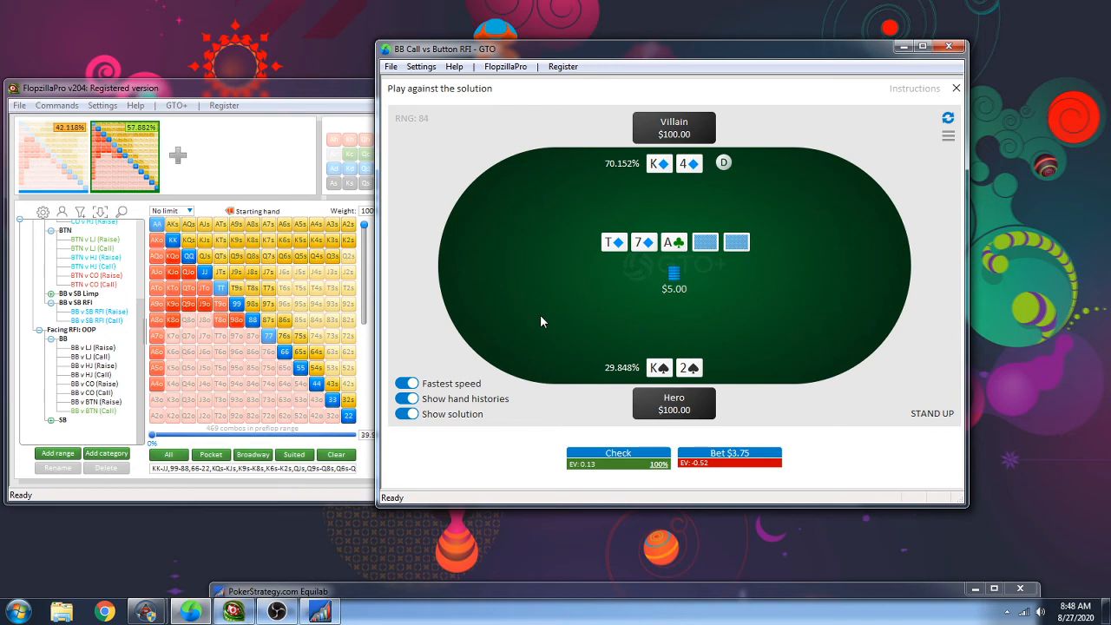
{"action": "left_click", "coordinate": [539, 316]}
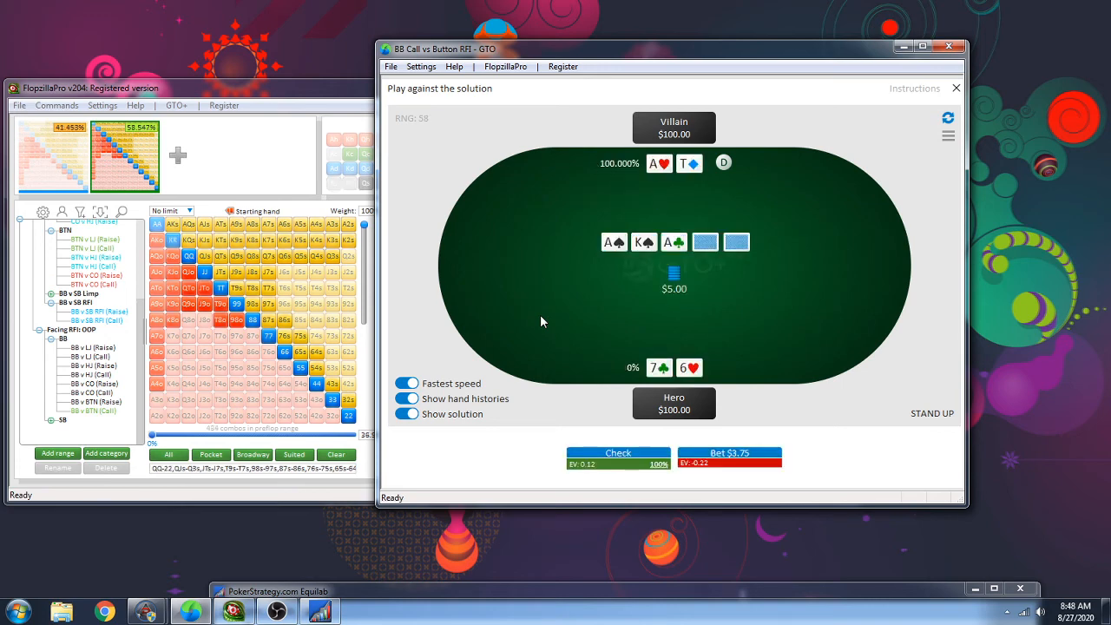
{"action": "left_click", "coordinate": [540, 316]}
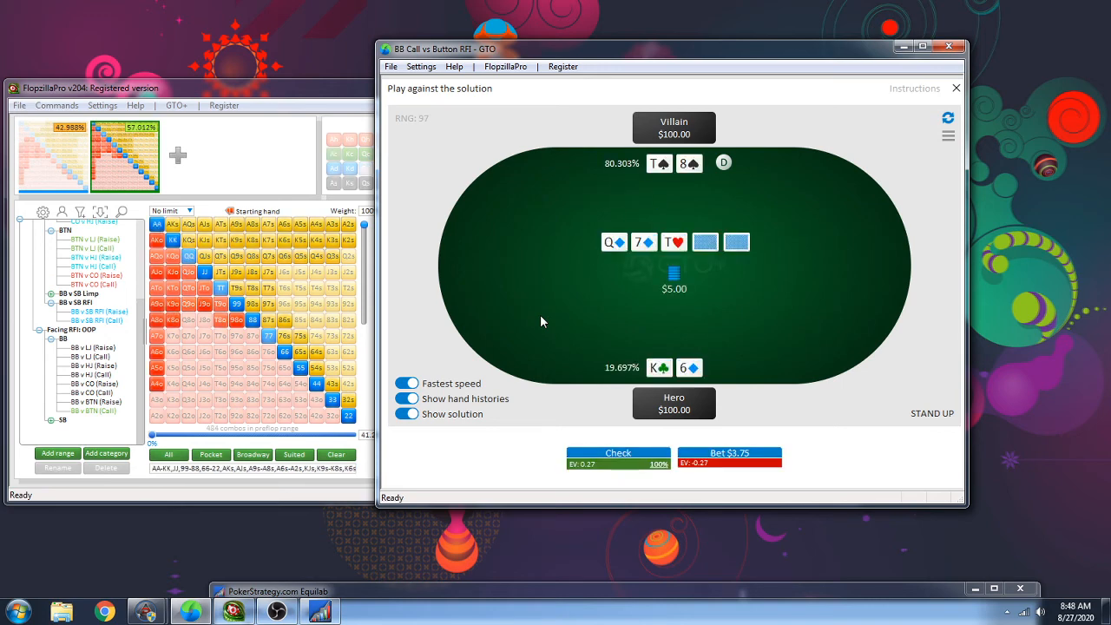
{"action": "left_click", "coordinate": [539, 316]}
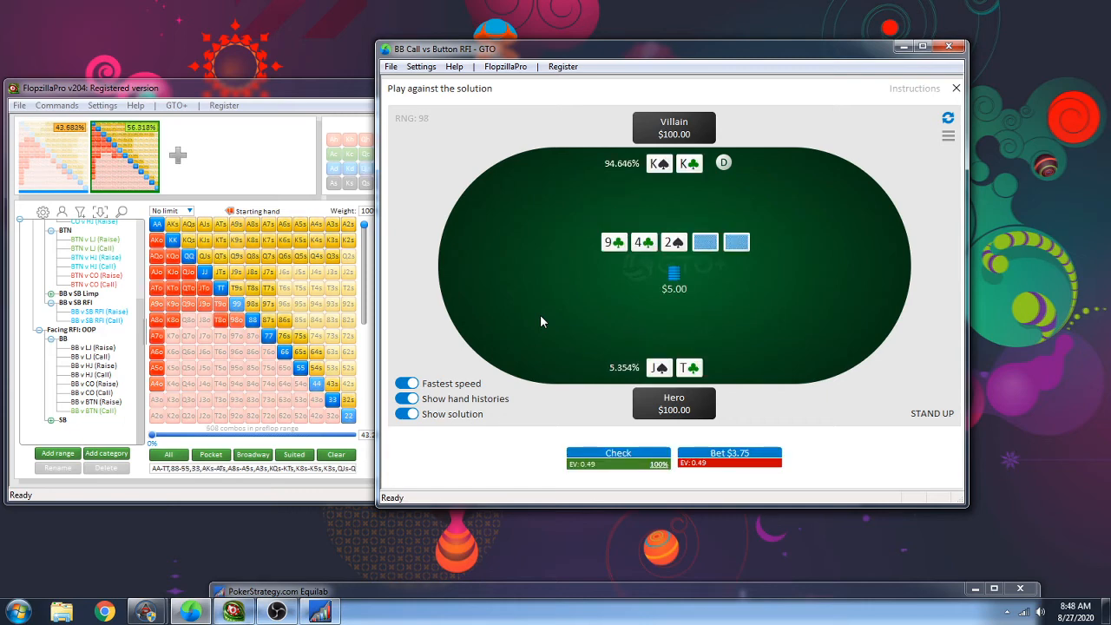
{"action": "left_click", "coordinate": [540, 316]}
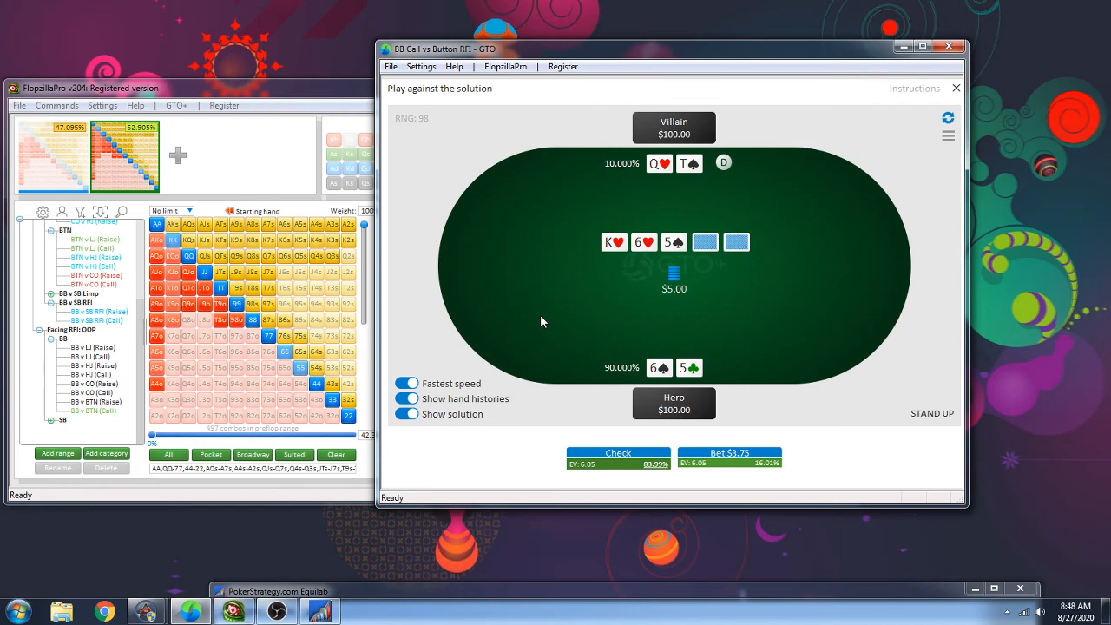
{"action": "left_click", "coordinate": [540, 321]}
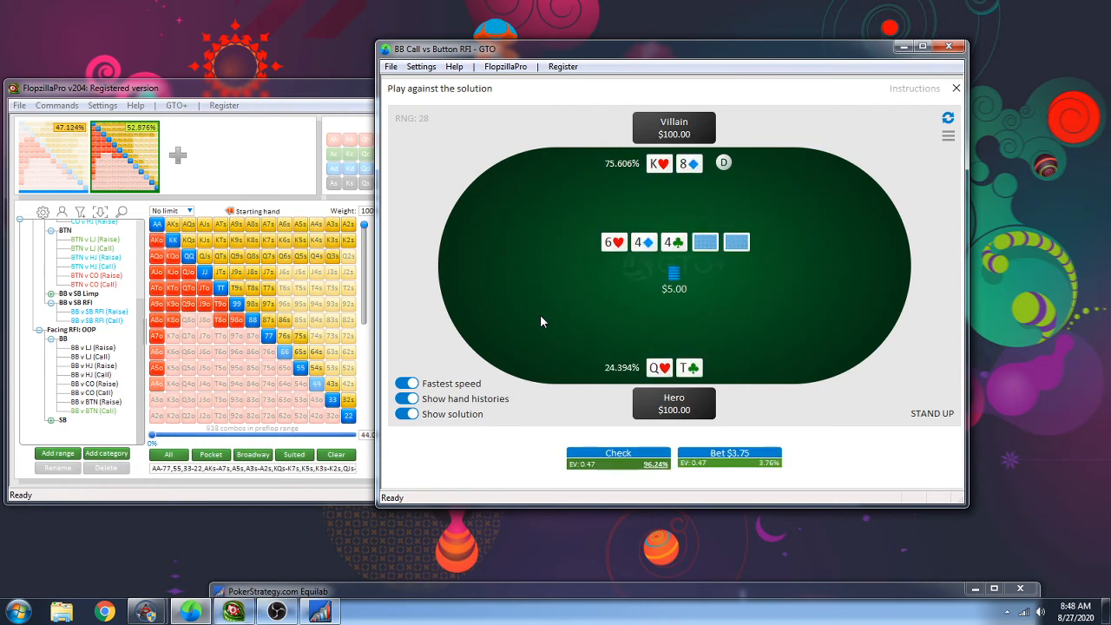
{"action": "left_click", "coordinate": [539, 319]}
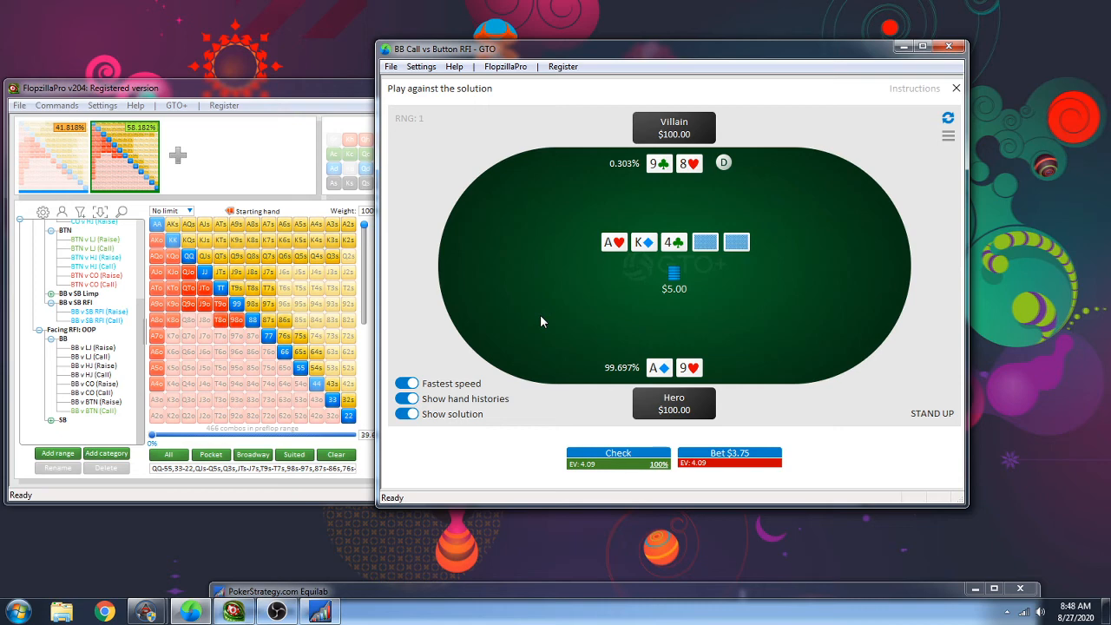
{"action": "left_click", "coordinate": [540, 321]}
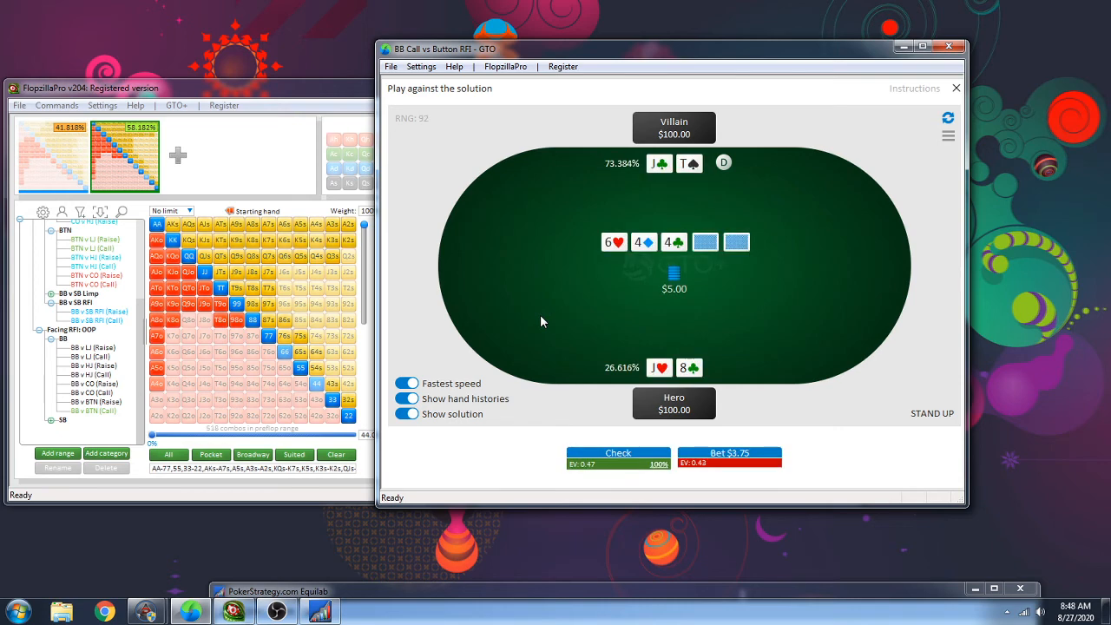
{"action": "left_click", "coordinate": [540, 322]}
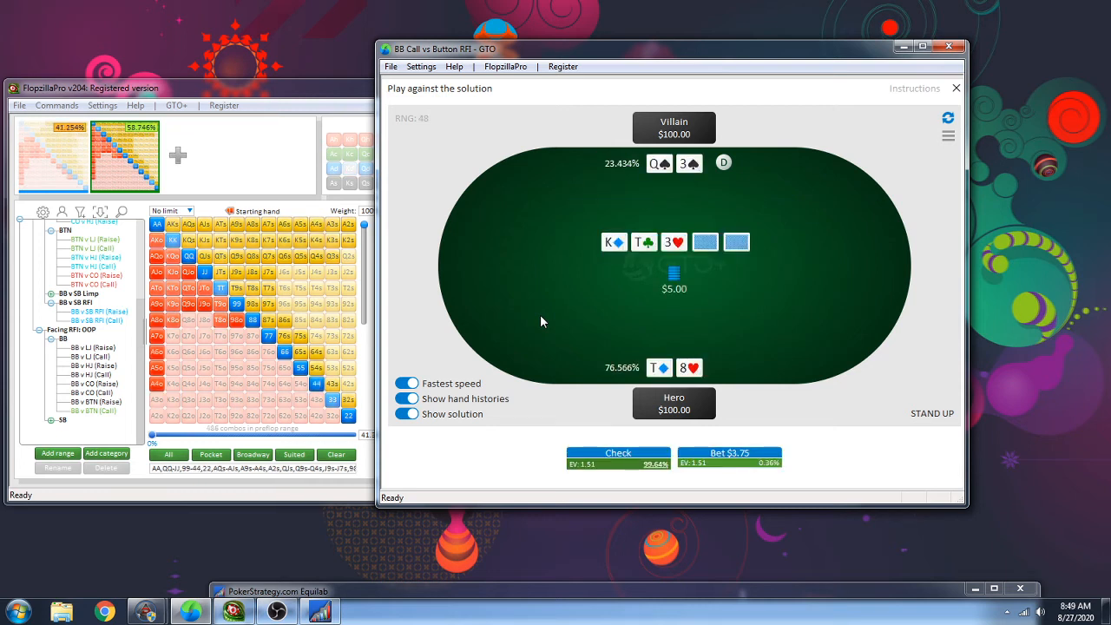
{"action": "left_click", "coordinate": [541, 317]}
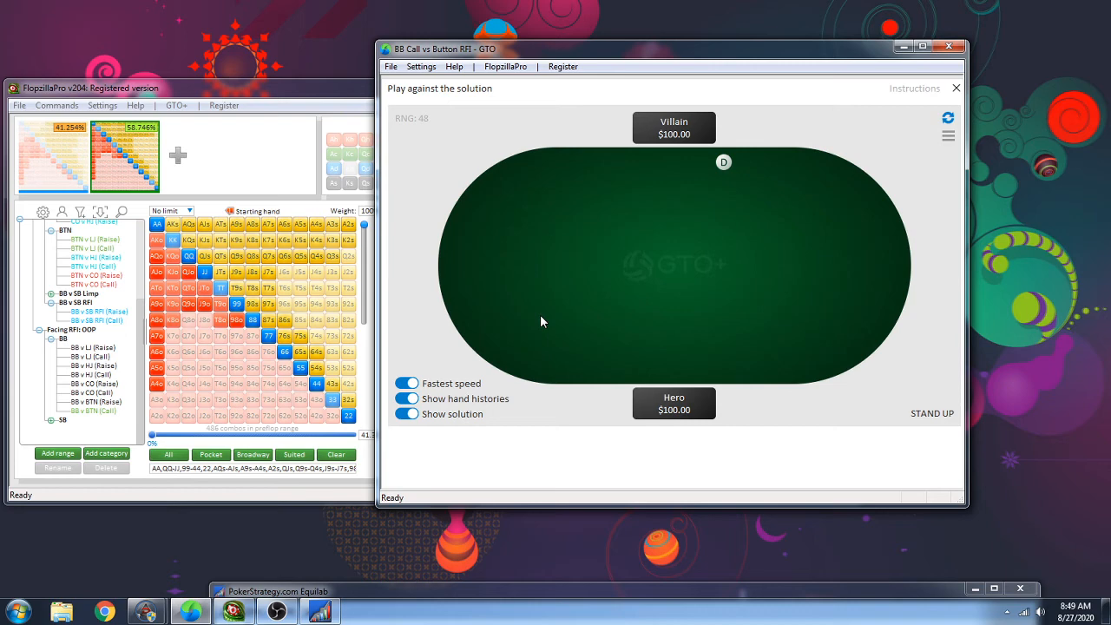
{"action": "left_click", "coordinate": [540, 319]}
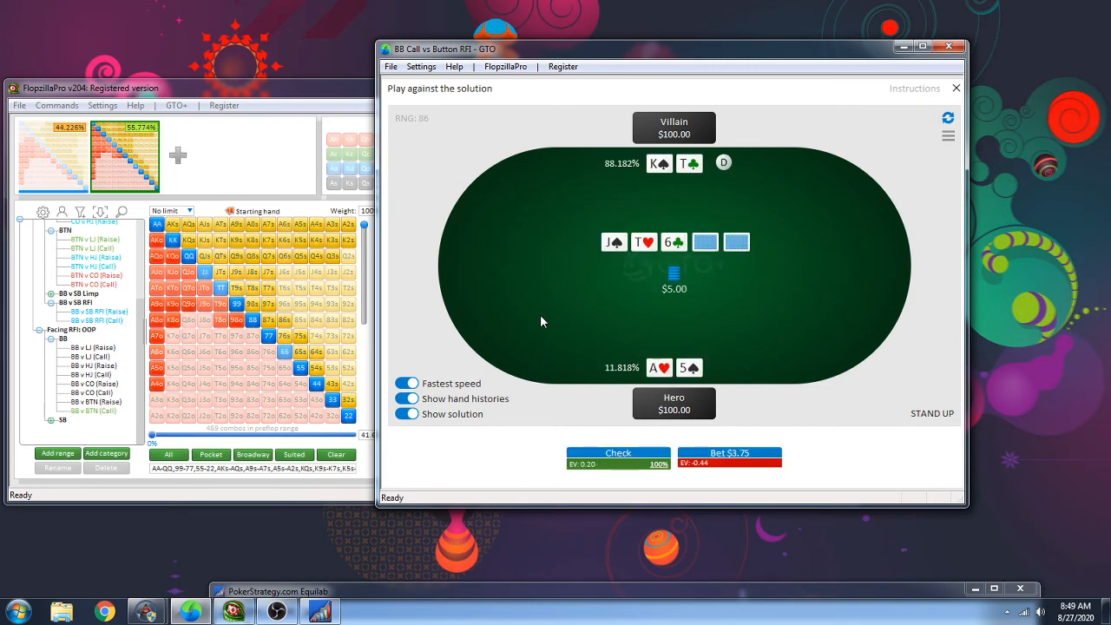
{"action": "left_click", "coordinate": [540, 317]}
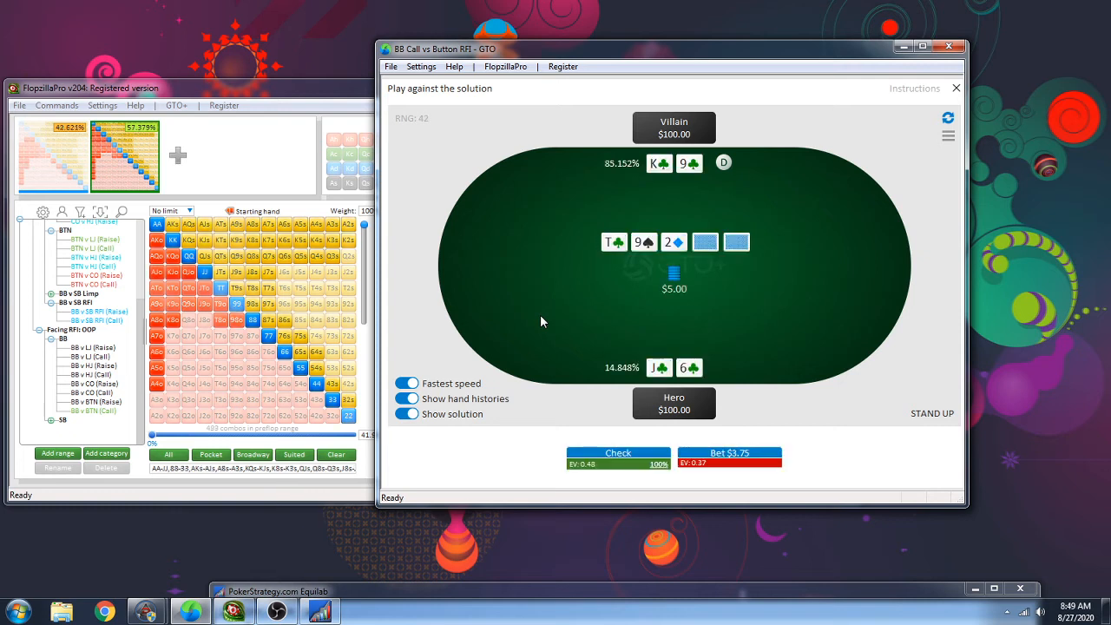
Deal successive hands without acting, comparing hero's and villain's equities on each flop, up to A♣4♥ on K♥J♦5♣
{"action": "left_click", "coordinate": [540, 317]}
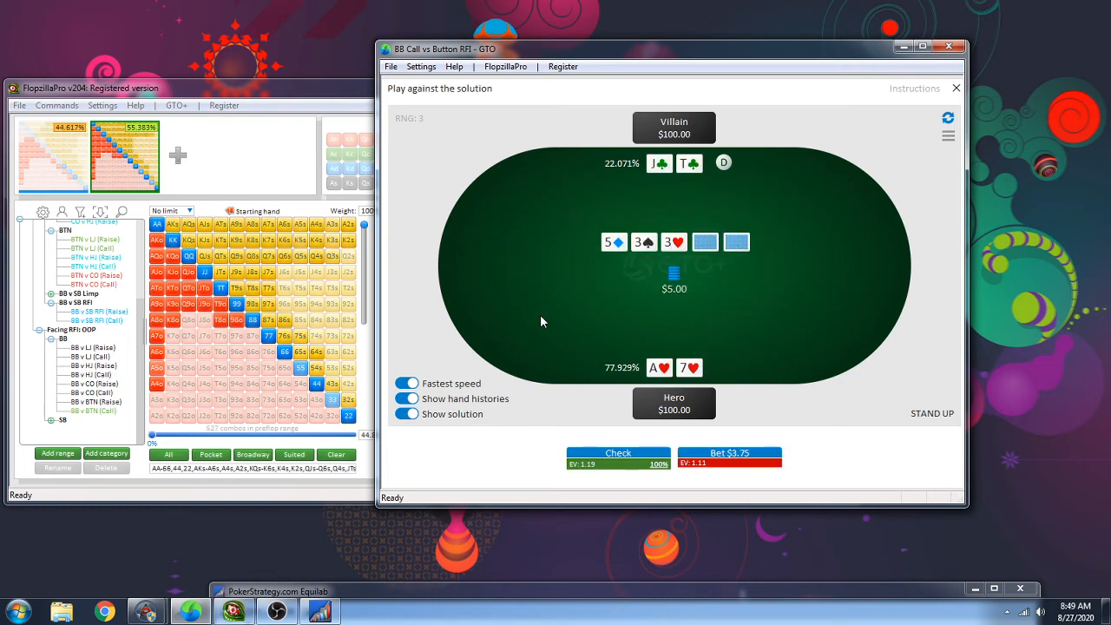
{"action": "left_click", "coordinate": [539, 316]}
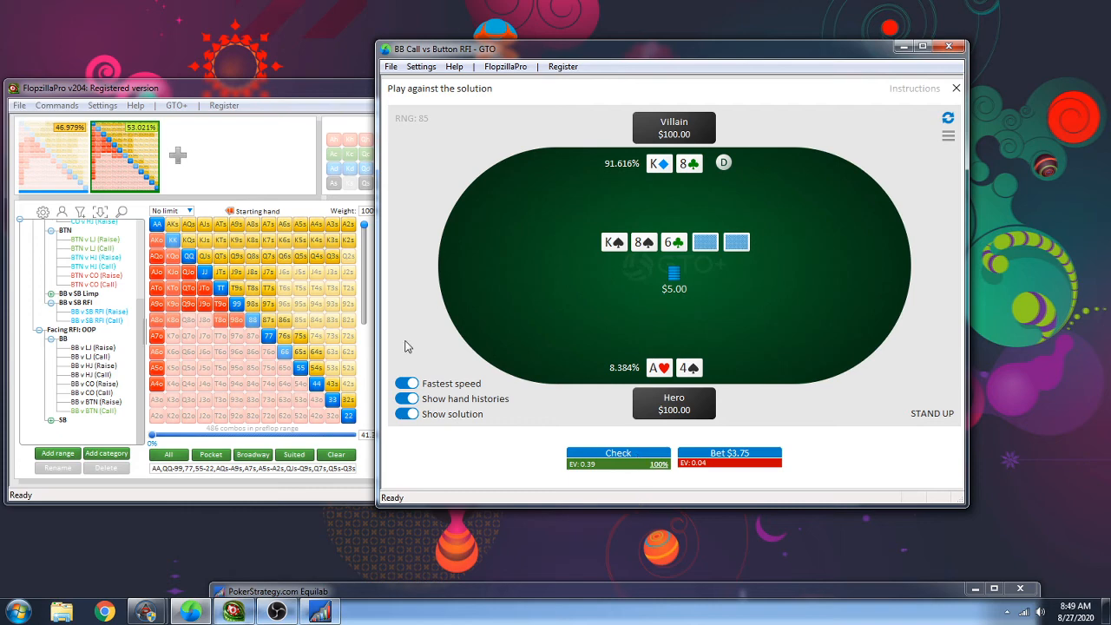
{"action": "left_click", "coordinate": [832, 318]}
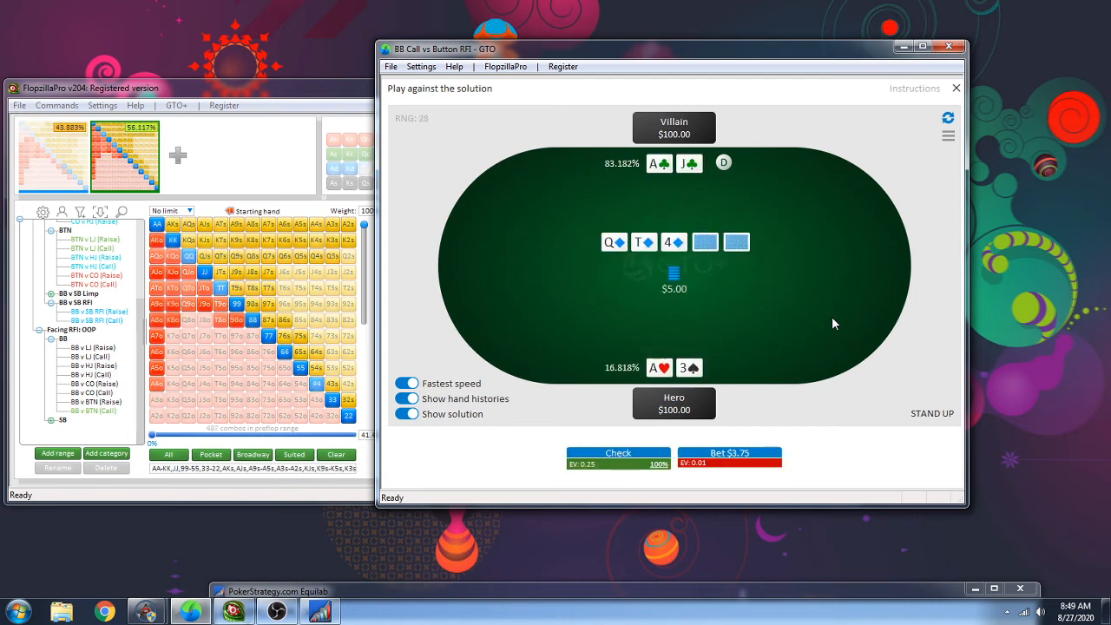
{"action": "left_click", "coordinate": [832, 318]}
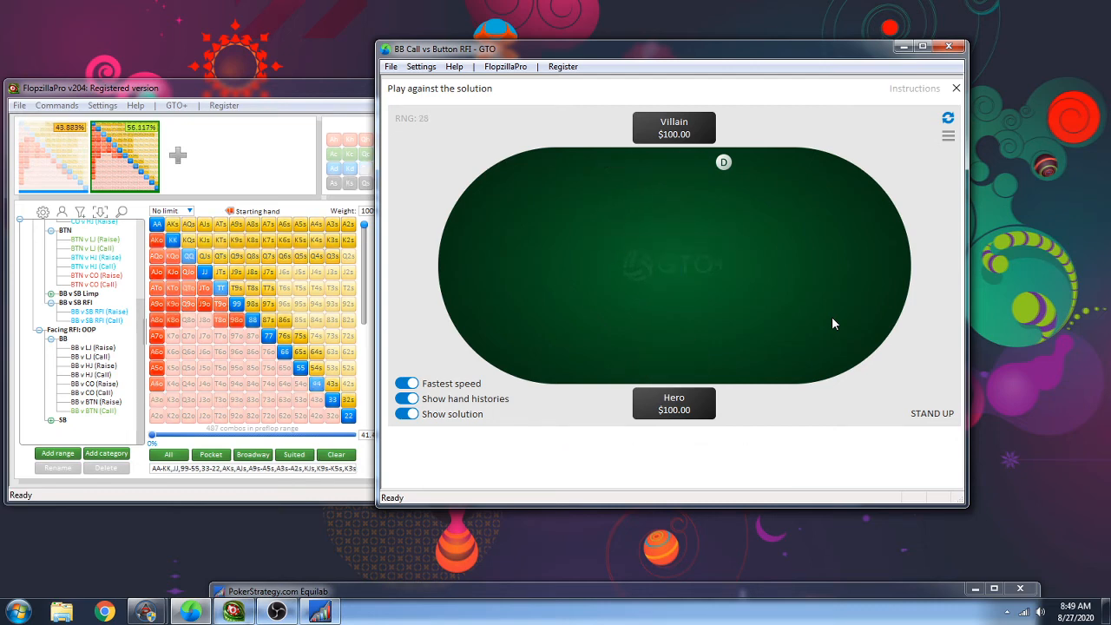
{"action": "left_click", "coordinate": [832, 323]}
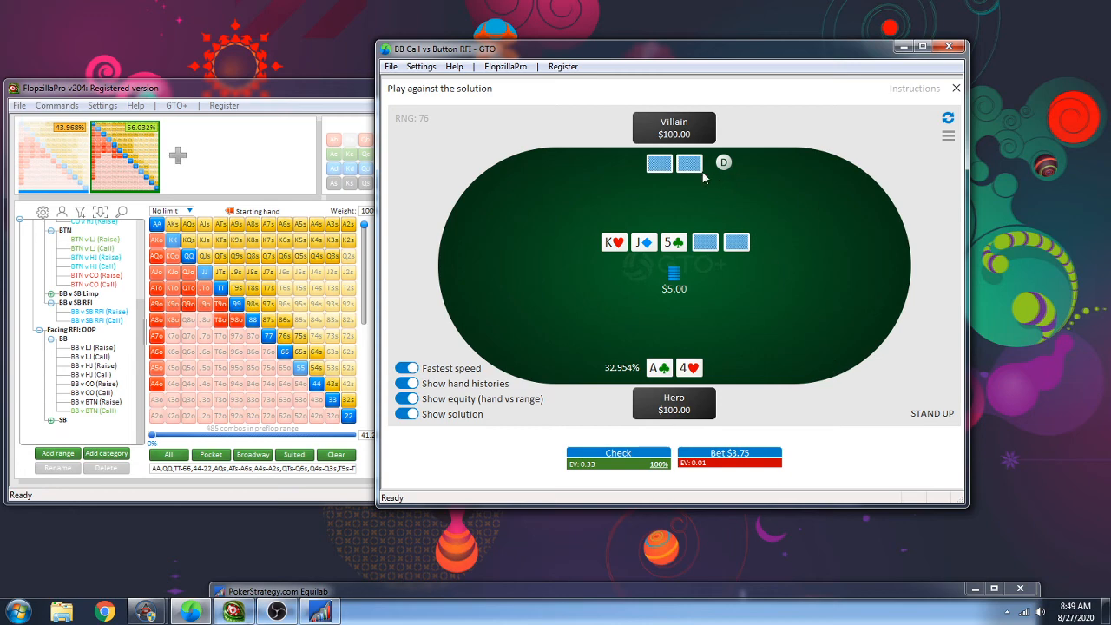
Play A♣4♥ against villain's hidden hand: check the K♥J♦5♣ flop, check-call $3.75 on the A♠ turn and $9.75 on the 9♥ river
{"action": "mouse_move", "coordinate": [691, 167]}
{"action": "left_click", "coordinate": [636, 466]}
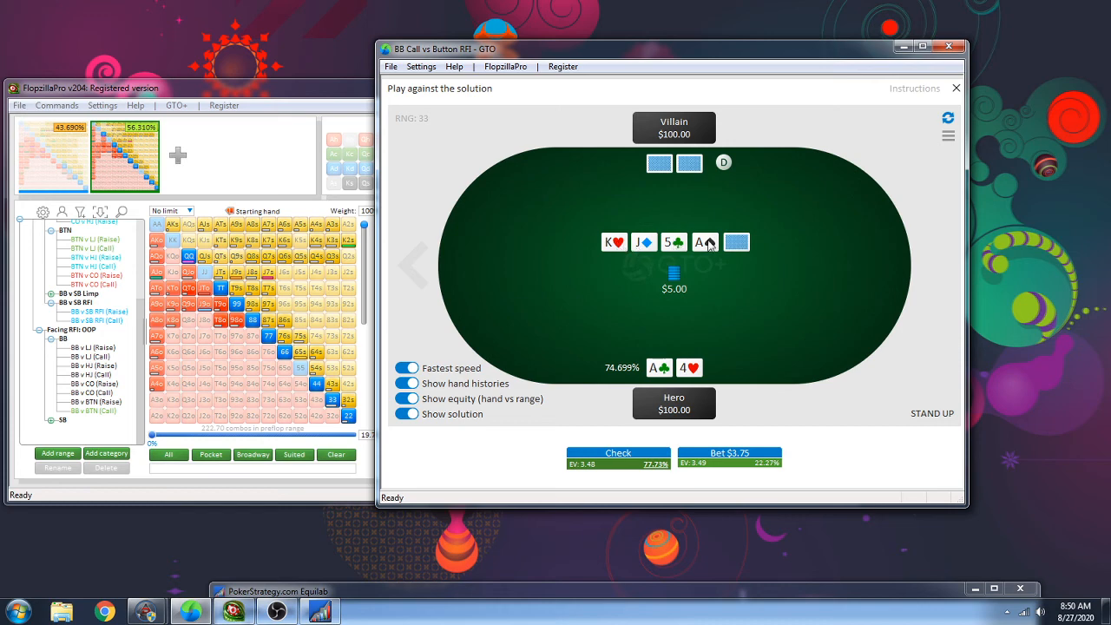
{"action": "left_click", "coordinate": [619, 463]}
{"action": "left_click", "coordinate": [699, 453]}
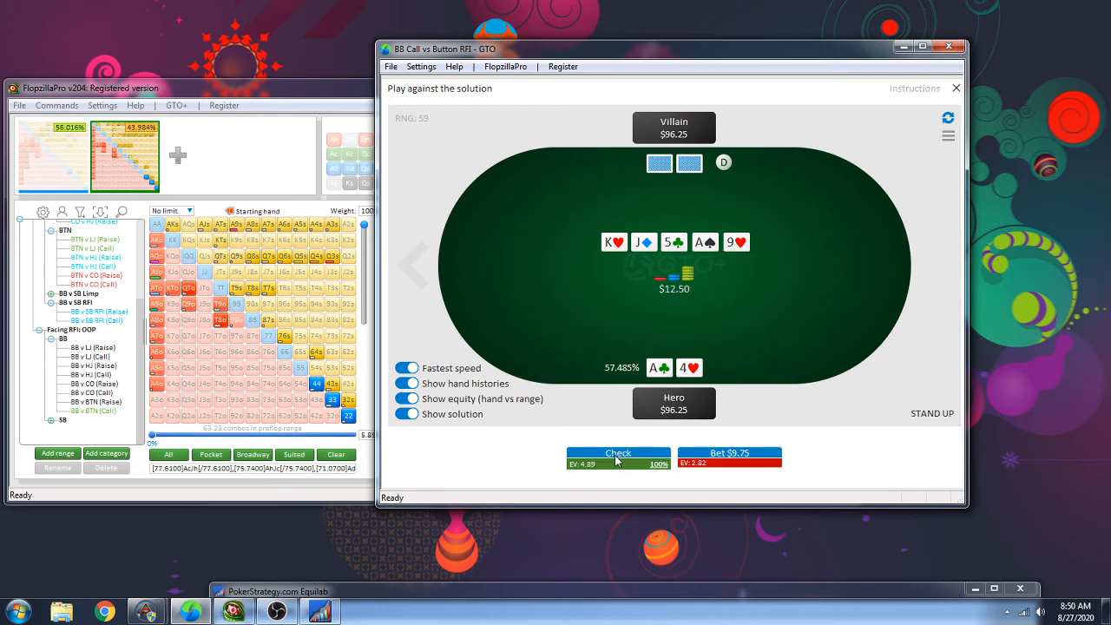
{"action": "left_click", "coordinate": [616, 458]}
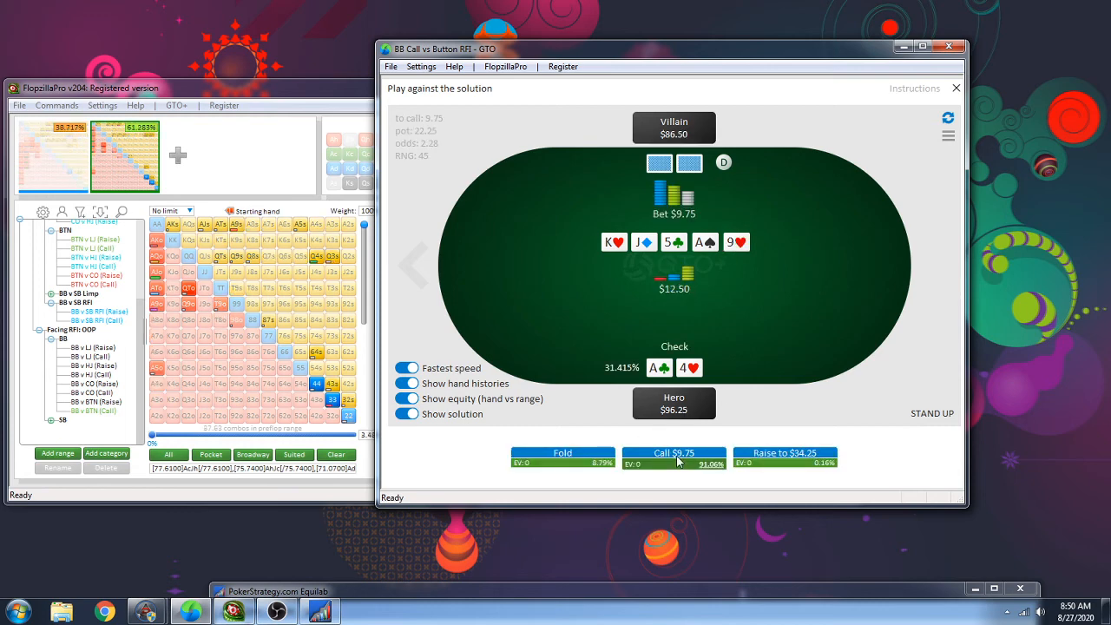
{"action": "left_click", "coordinate": [677, 460]}
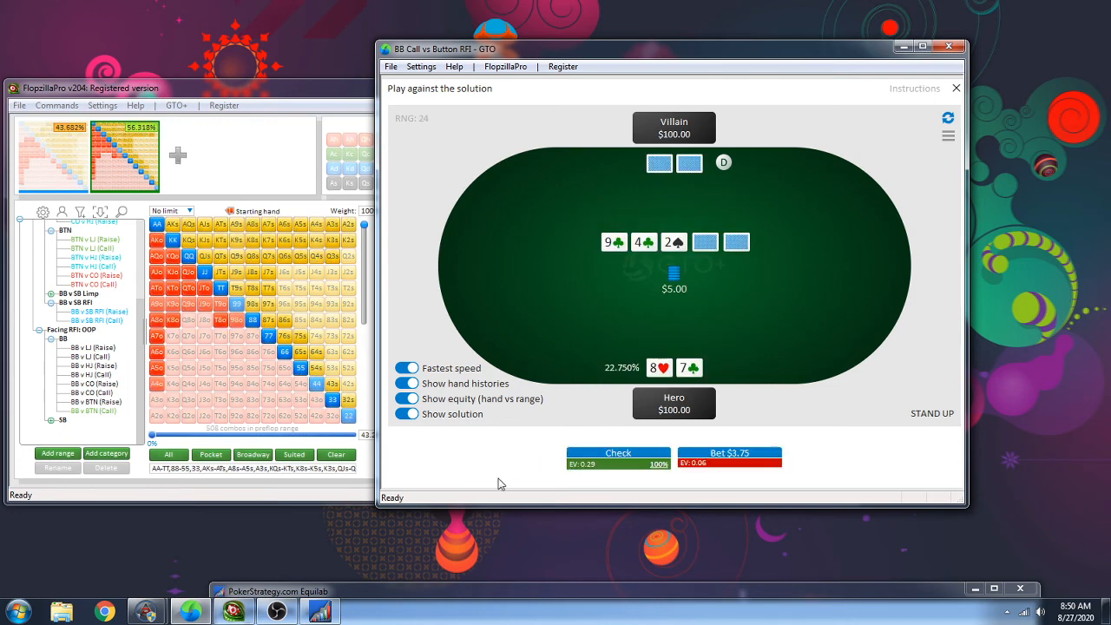
Expose villain's hand on the 9♣4♣2♠ flop and deal a rapid run of hands comparing both equities, up to T♦9♦ on J♦8♦3♥
{"action": "left_click", "coordinate": [664, 162]}
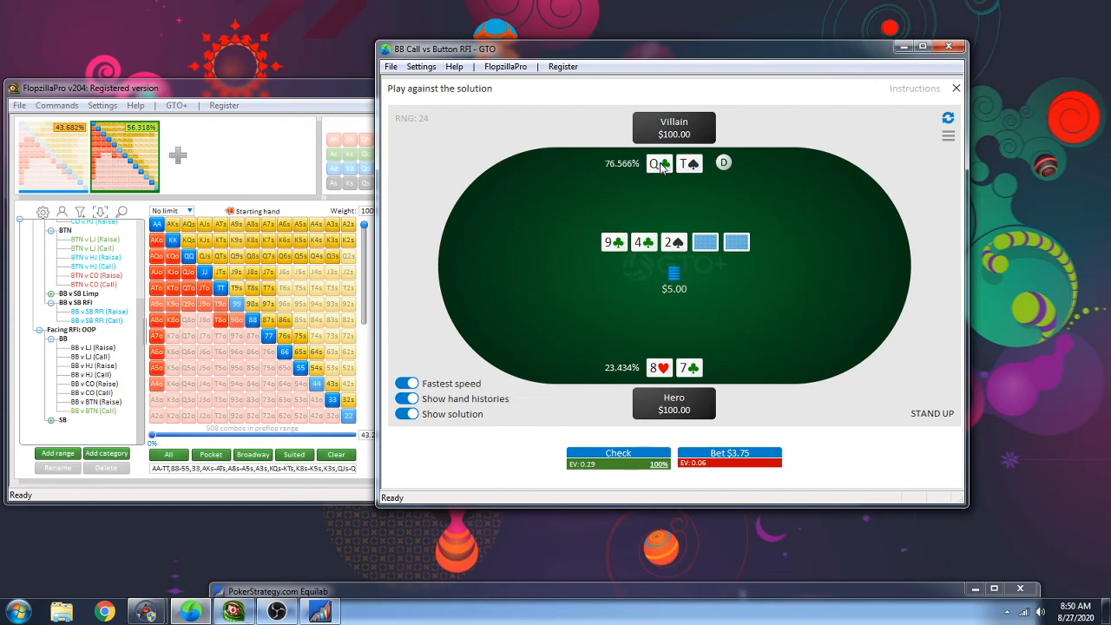
{"action": "left_click", "coordinate": [866, 253]}
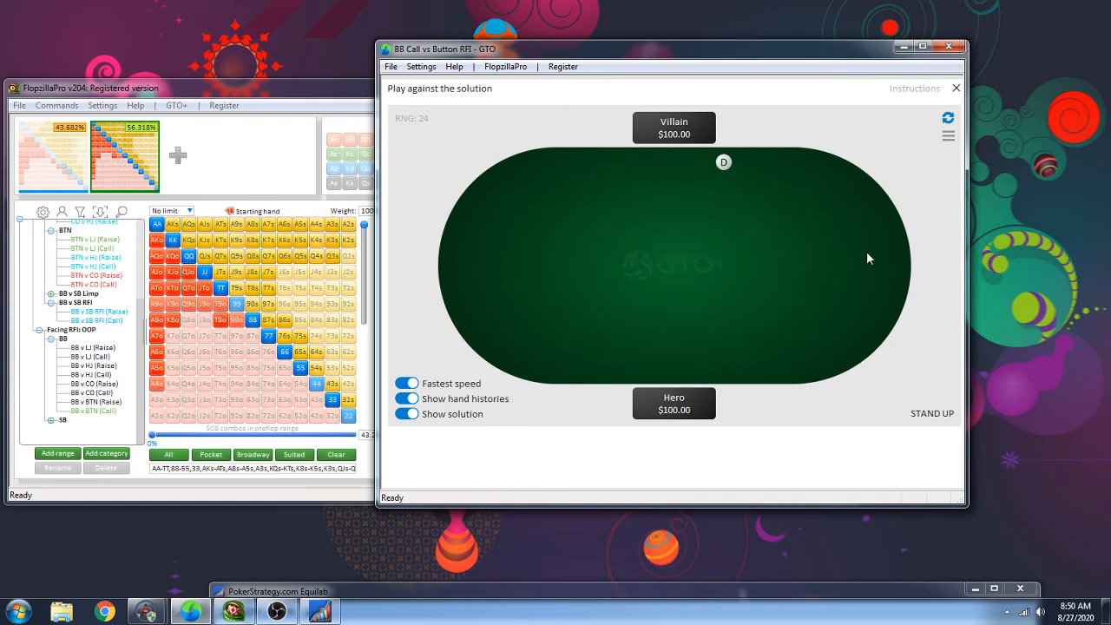
{"action": "left_click", "coordinate": [866, 251]}
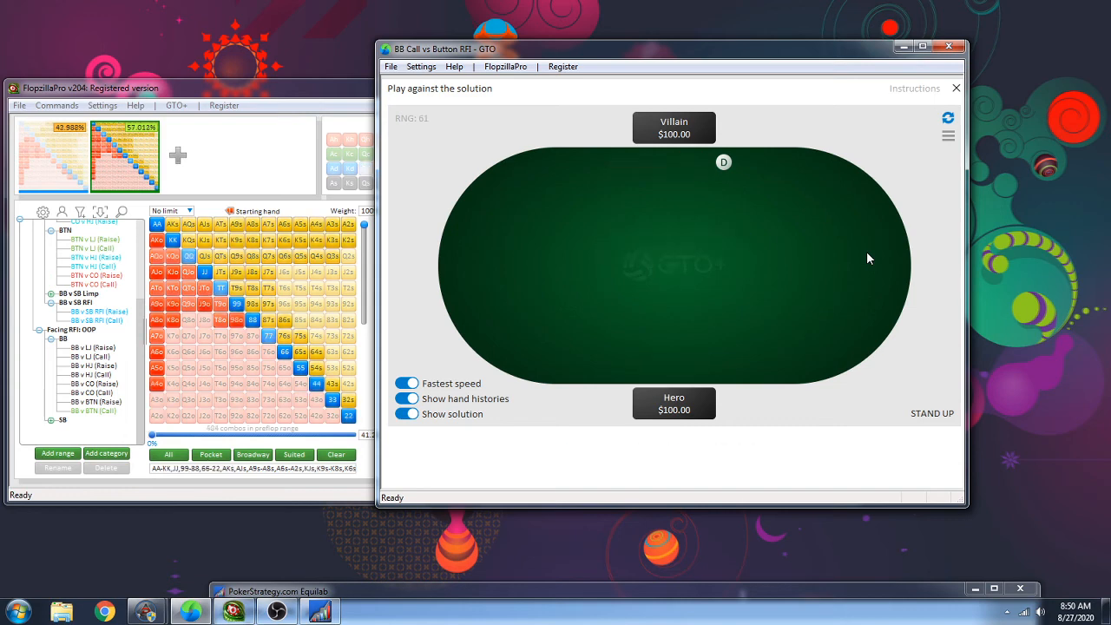
{"action": "left_click", "coordinate": [866, 252]}
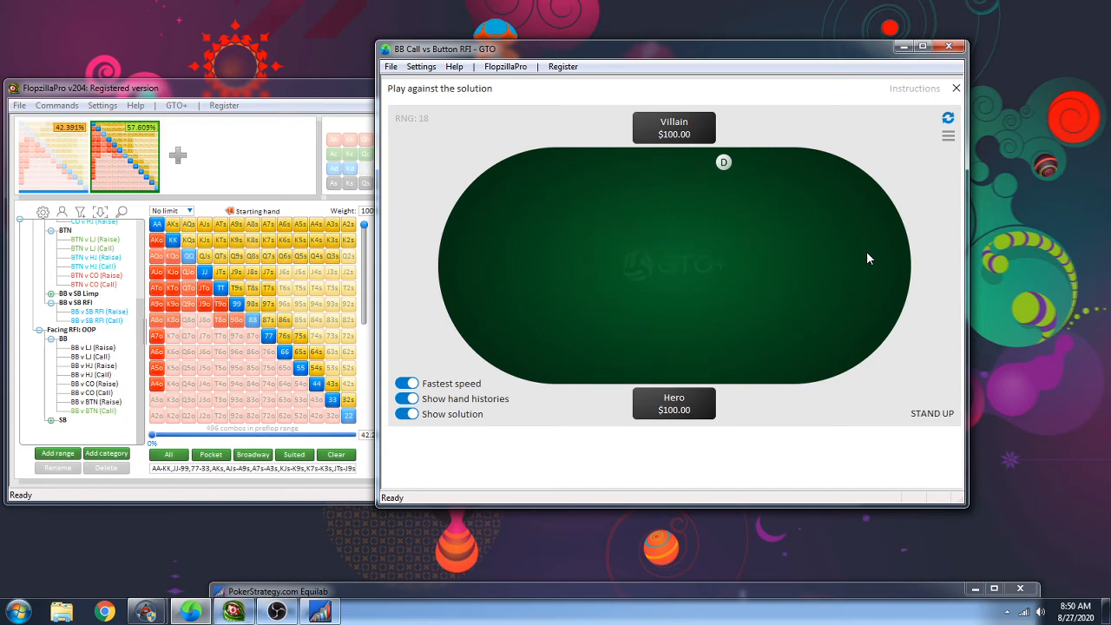
{"action": "left_click", "coordinate": [866, 250]}
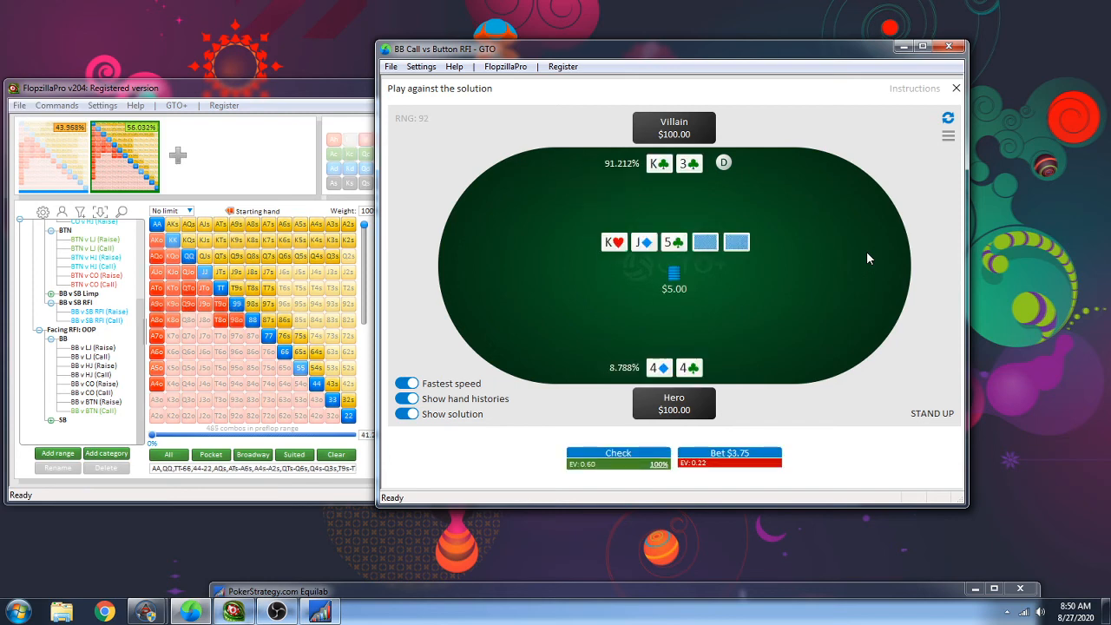
{"action": "left_click", "coordinate": [866, 257]}
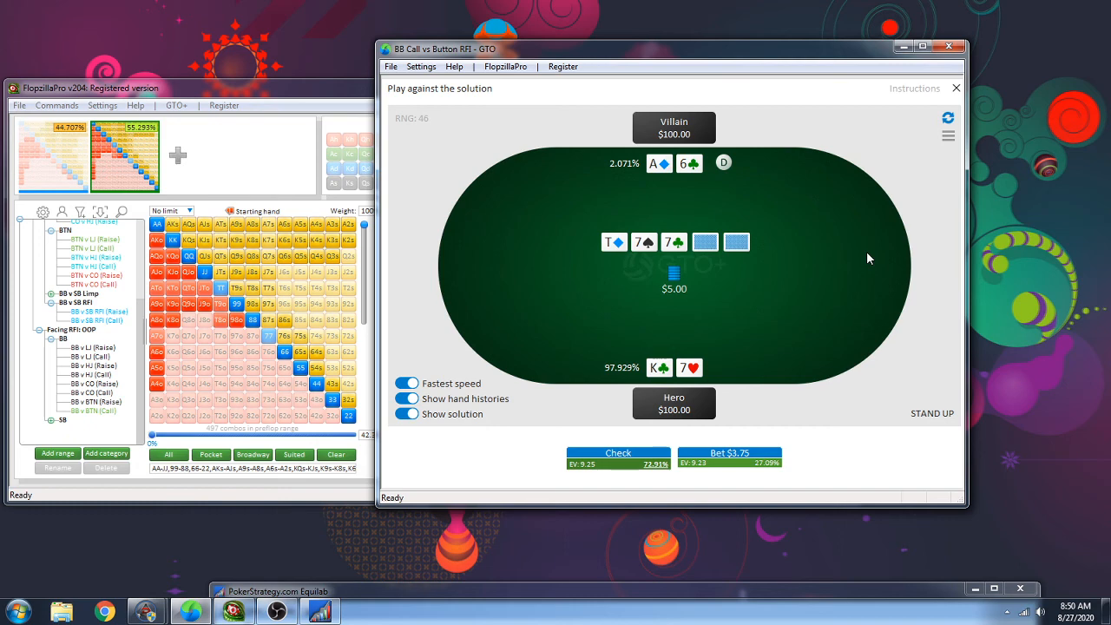
{"action": "left_click", "coordinate": [866, 252]}
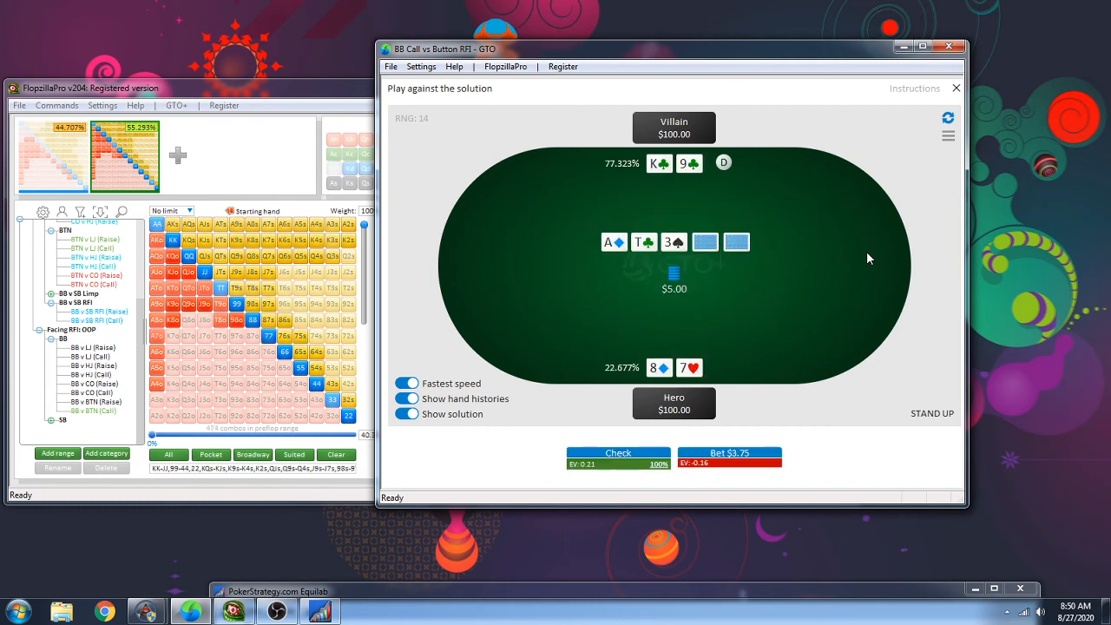
{"action": "left_click", "coordinate": [866, 253]}
{"action": "left_click", "coordinate": [866, 253]}
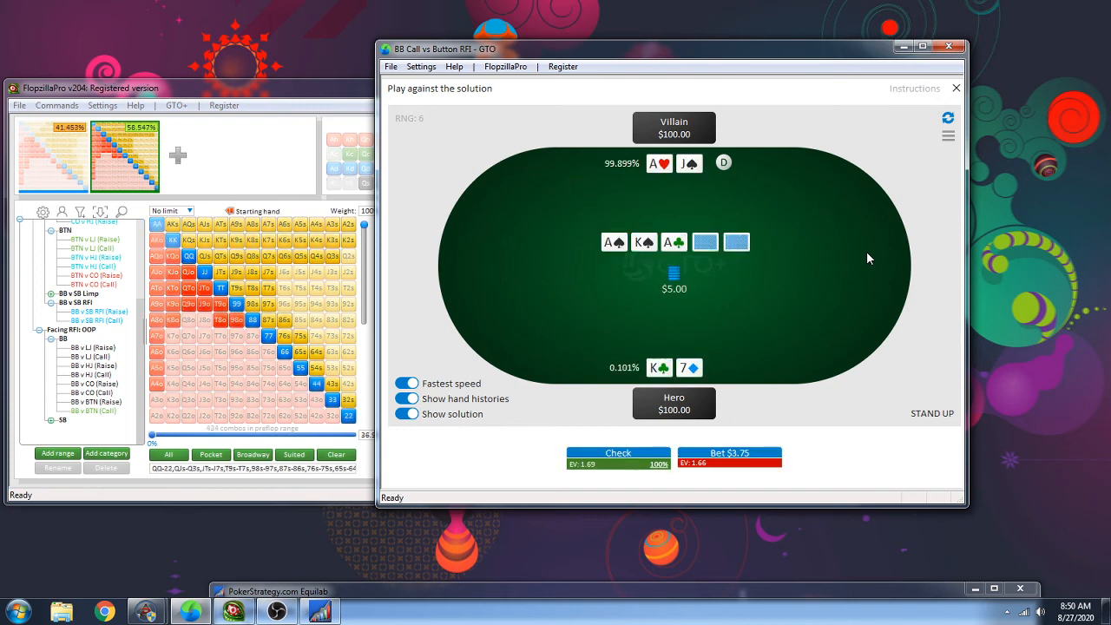
{"action": "left_click", "coordinate": [866, 252]}
{"action": "left_click", "coordinate": [866, 251]}
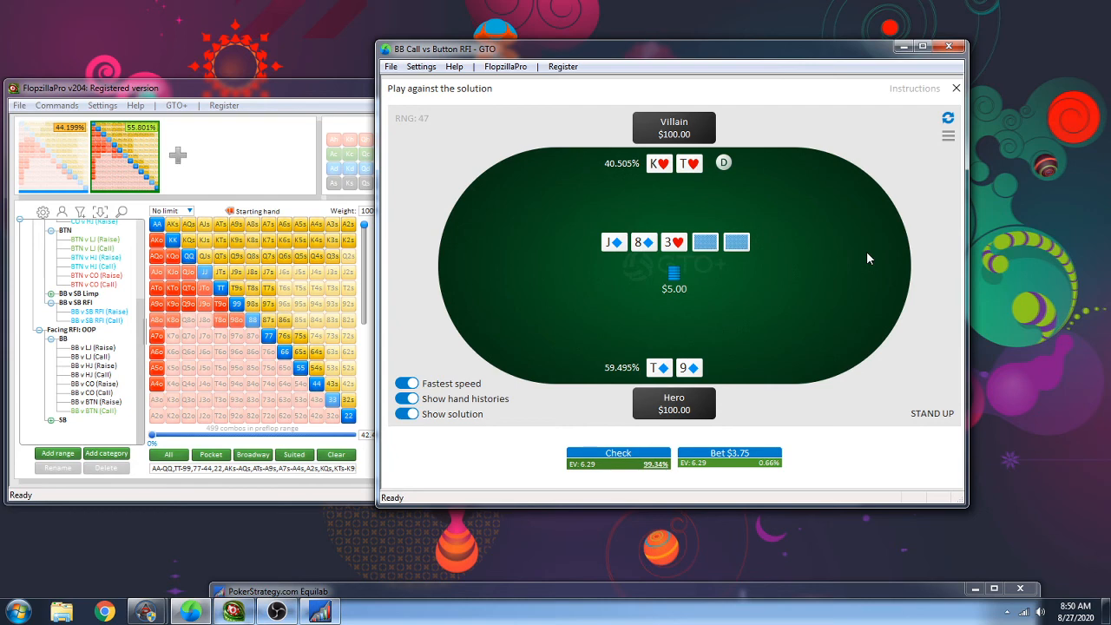
Hide and re-expose villain's cards to compare T♦9♦'s equity against the range and the actual hand on J♦8♦3♥
{"action": "left_click", "coordinate": [689, 171]}
{"action": "left_click", "coordinate": [689, 170]}
{"action": "left_click", "coordinate": [689, 170]}
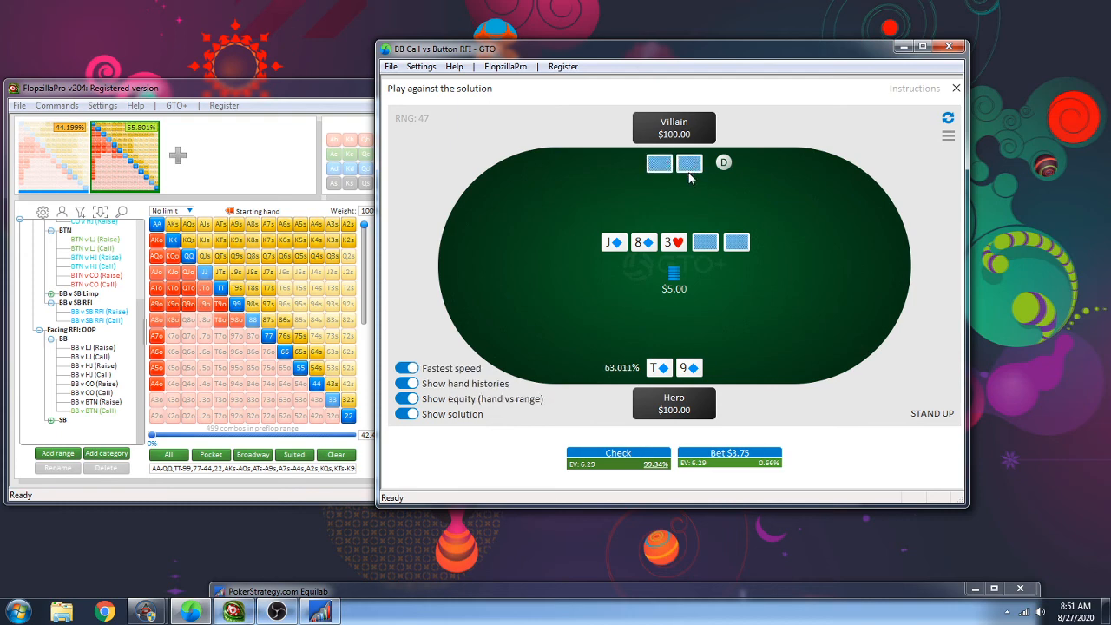
{"action": "left_click", "coordinate": [689, 170]}
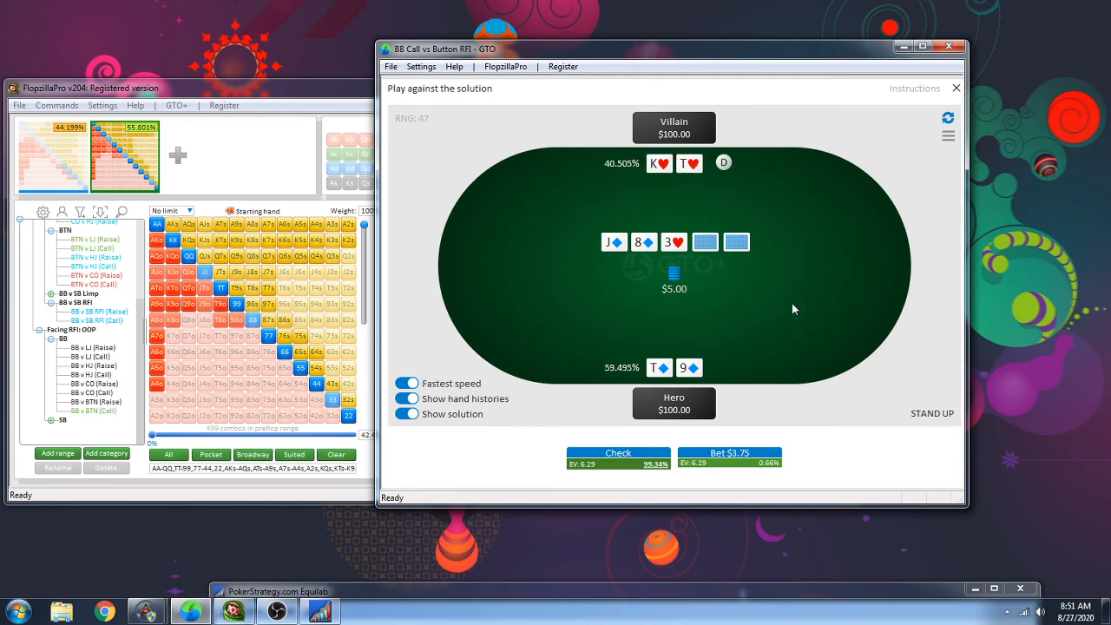
Deal K♥7♣ on the J♠9♠A♦ flop and compare its equity against villain's range and against the exposed 5♣4♣
{"action": "left_click", "coordinate": [793, 210]}
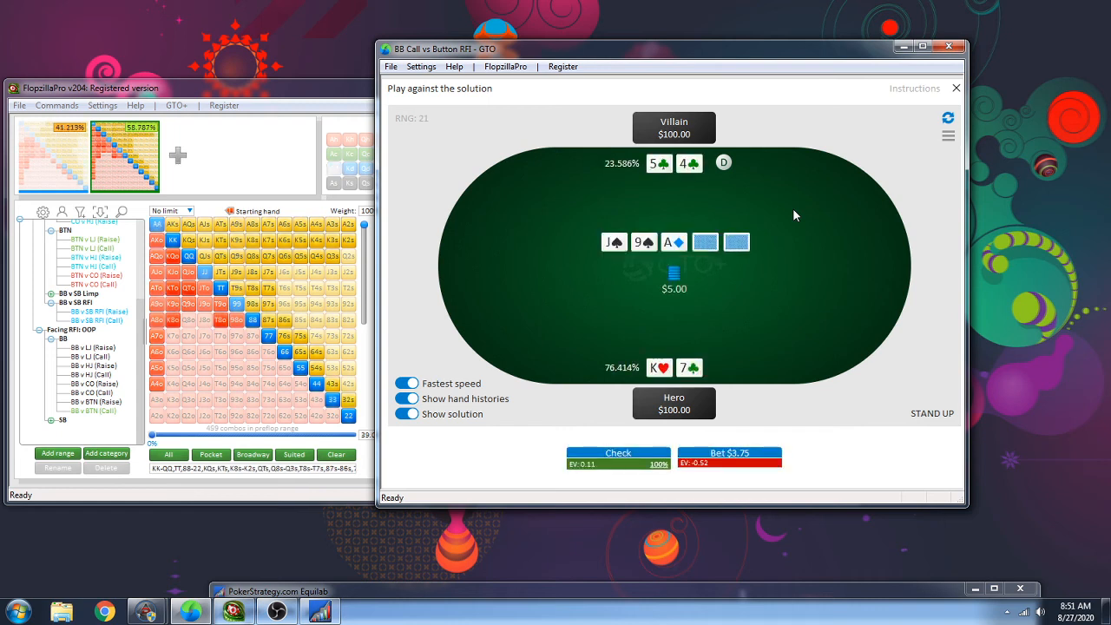
{"action": "left_click", "coordinate": [691, 169]}
{"action": "left_click", "coordinate": [659, 170]}
{"action": "left_click", "coordinate": [662, 173]}
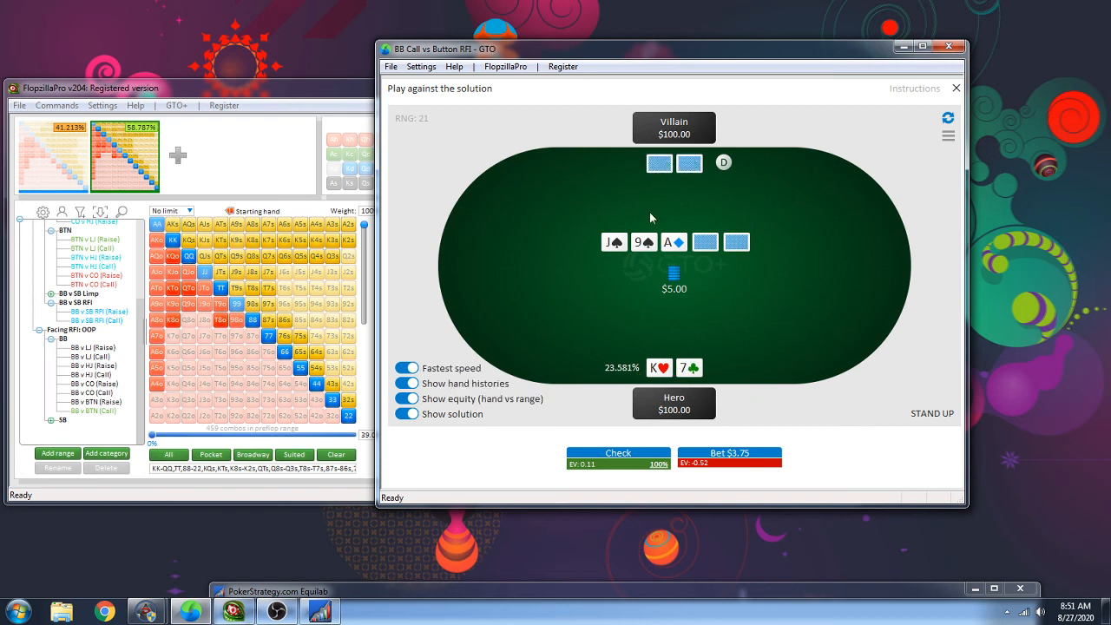
{"action": "left_click", "coordinate": [659, 164]}
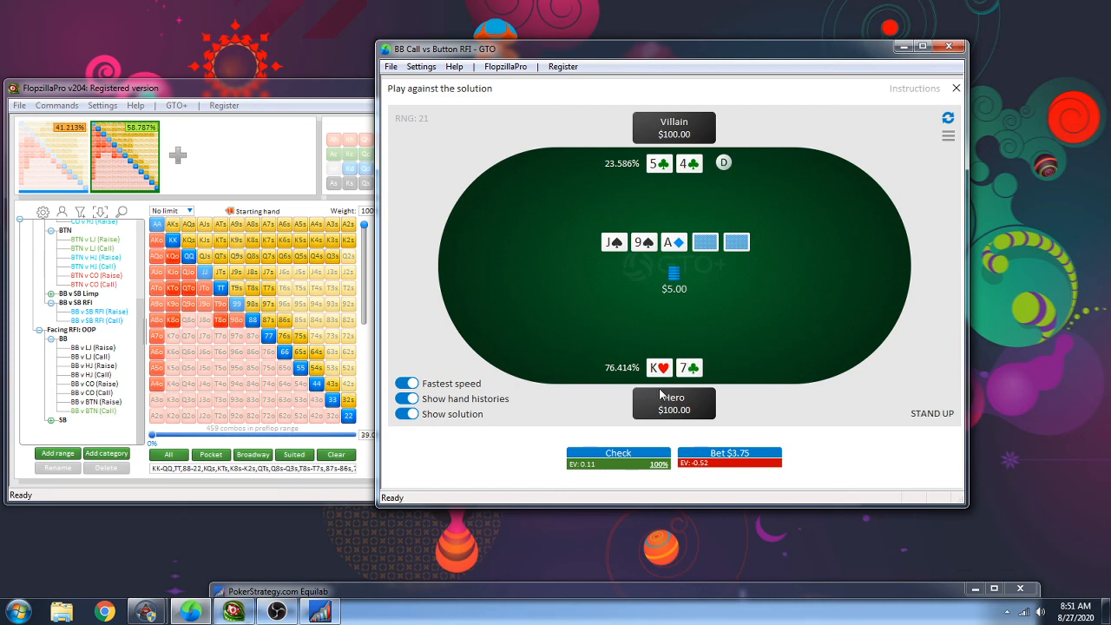
Check K♥7♣ on the J♠9♠A♦ flop and fold to villain's $3.75 bet
{"action": "left_click", "coordinate": [637, 453]}
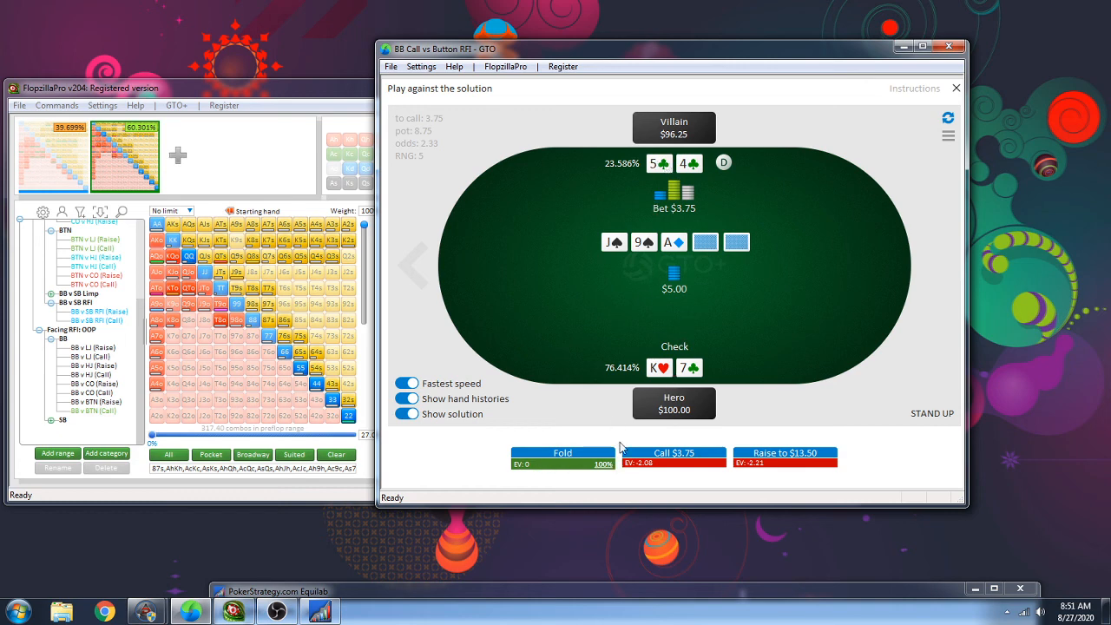
{"action": "left_click", "coordinate": [577, 466]}
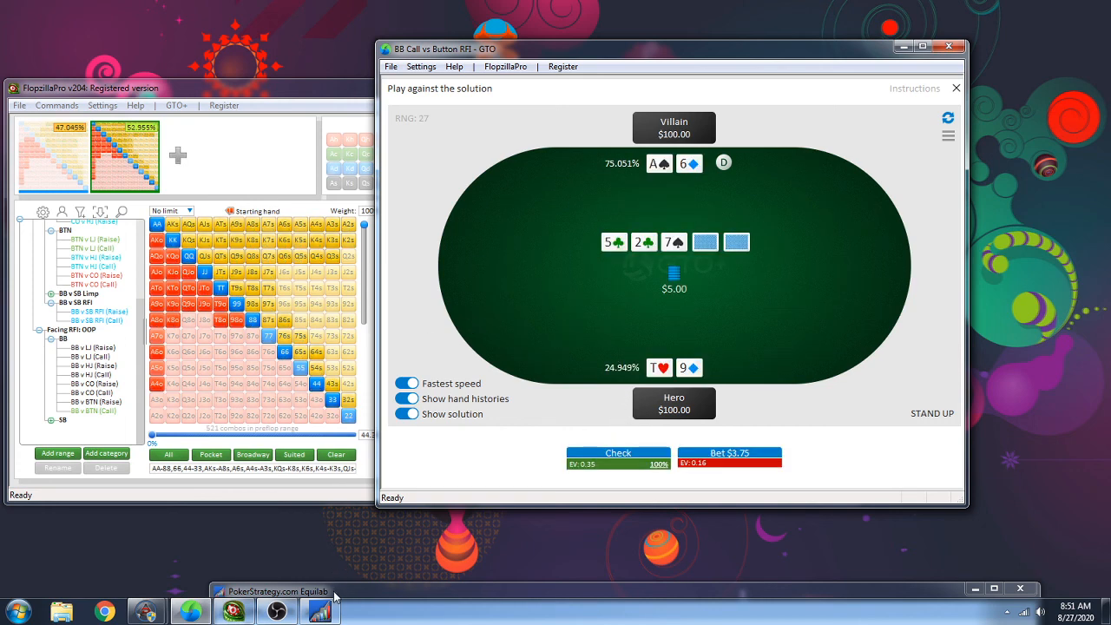
Rearrange the Equilab, GTO+ and FlopzillaPro windows so all three are partly in view, with FlopzillaPro's full equity display in front
{"action": "left_click_drag", "start_coordinate": [342, 581], "coordinate": [340, 556]}
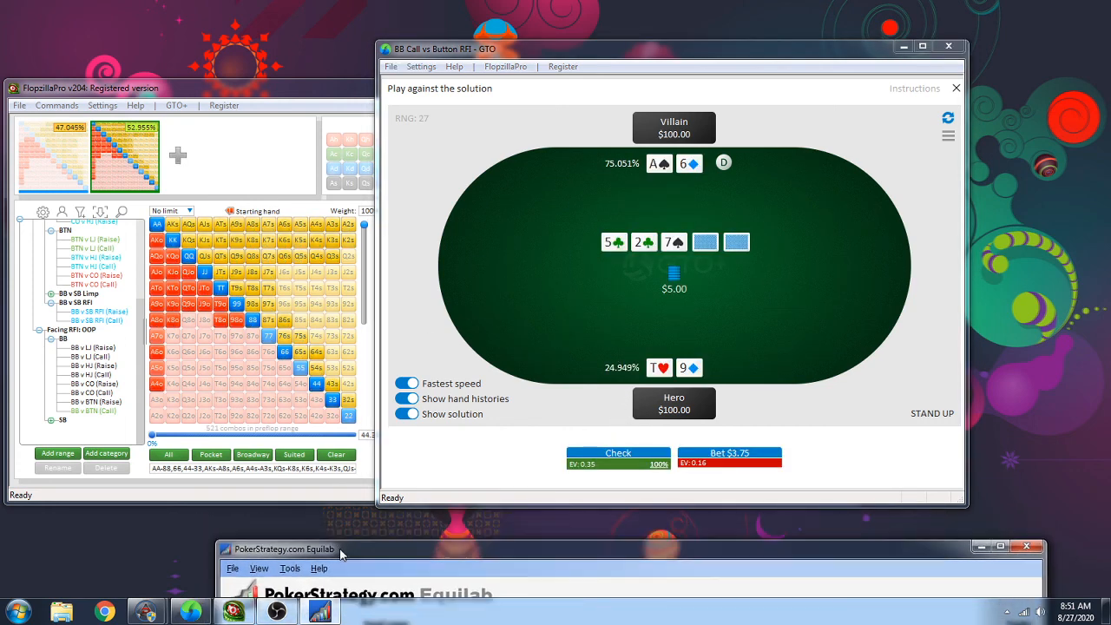
{"action": "left_click", "coordinate": [277, 612]}
{"action": "left_click", "coordinate": [277, 611]}
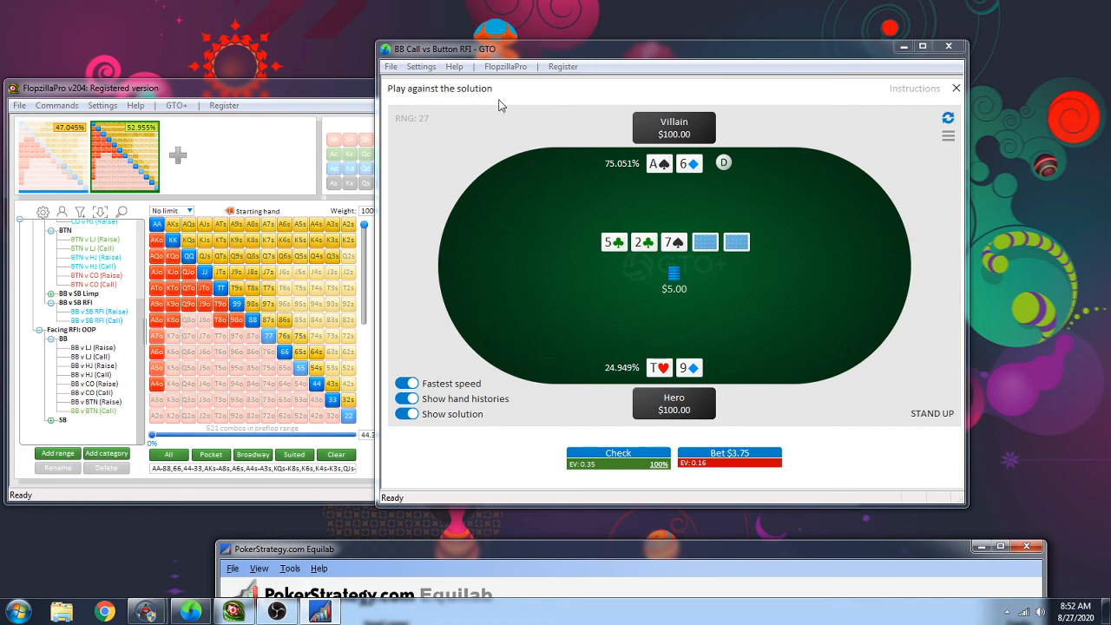
{"action": "left_click_drag", "start_coordinate": [493, 50], "coordinate": [575, 52]}
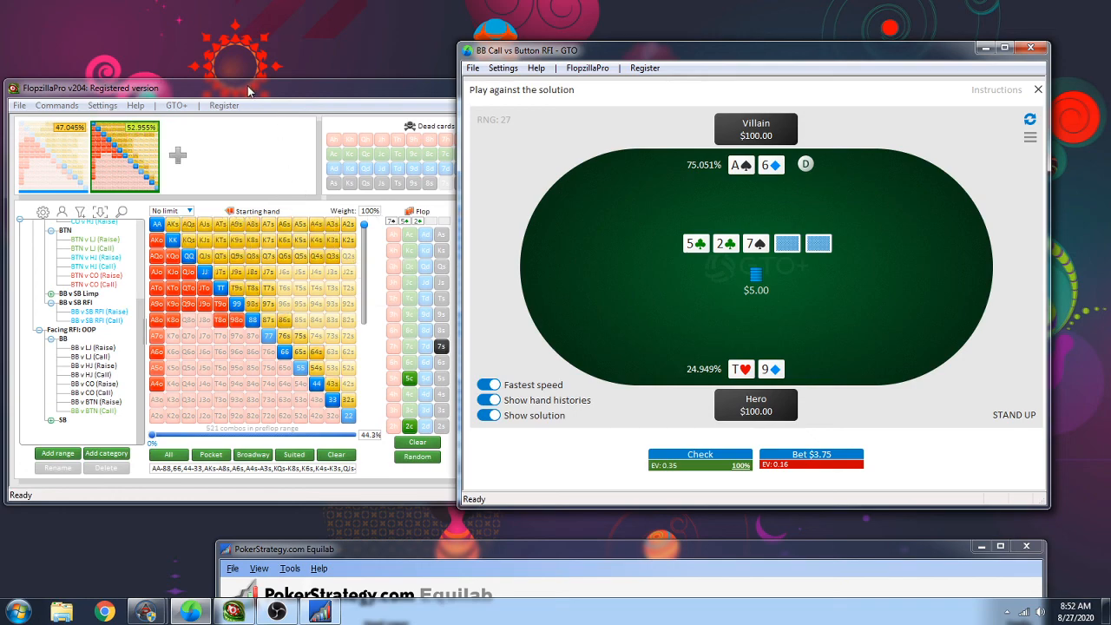
{"action": "left_click_drag", "start_coordinate": [248, 87], "coordinate": [273, 83]}
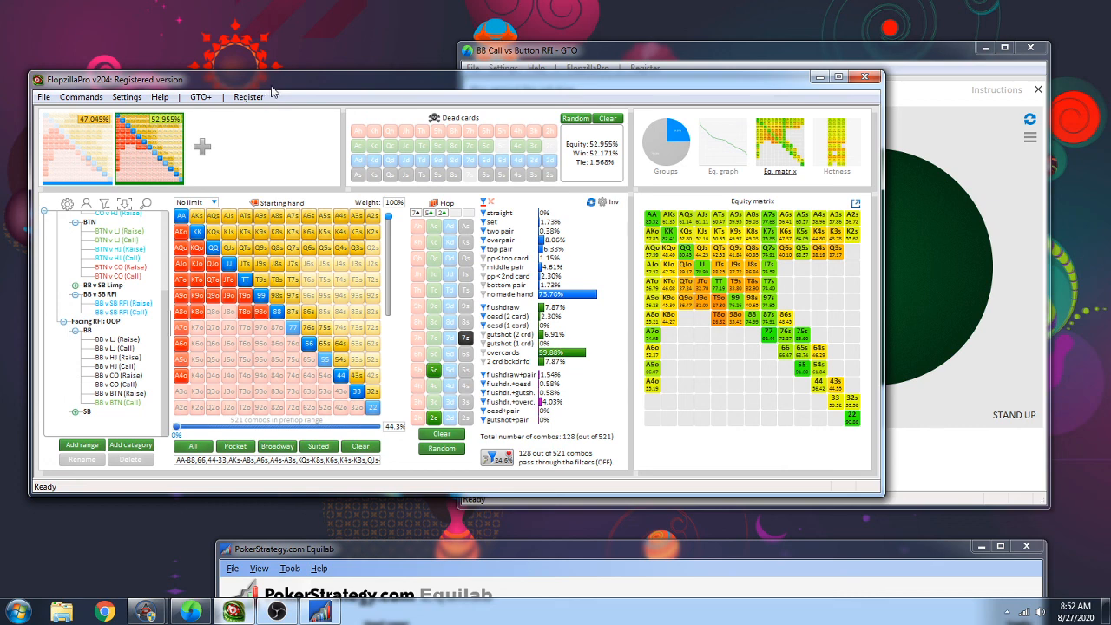
{"action": "left_click_drag", "start_coordinate": [270, 89], "coordinate": [274, 107]}
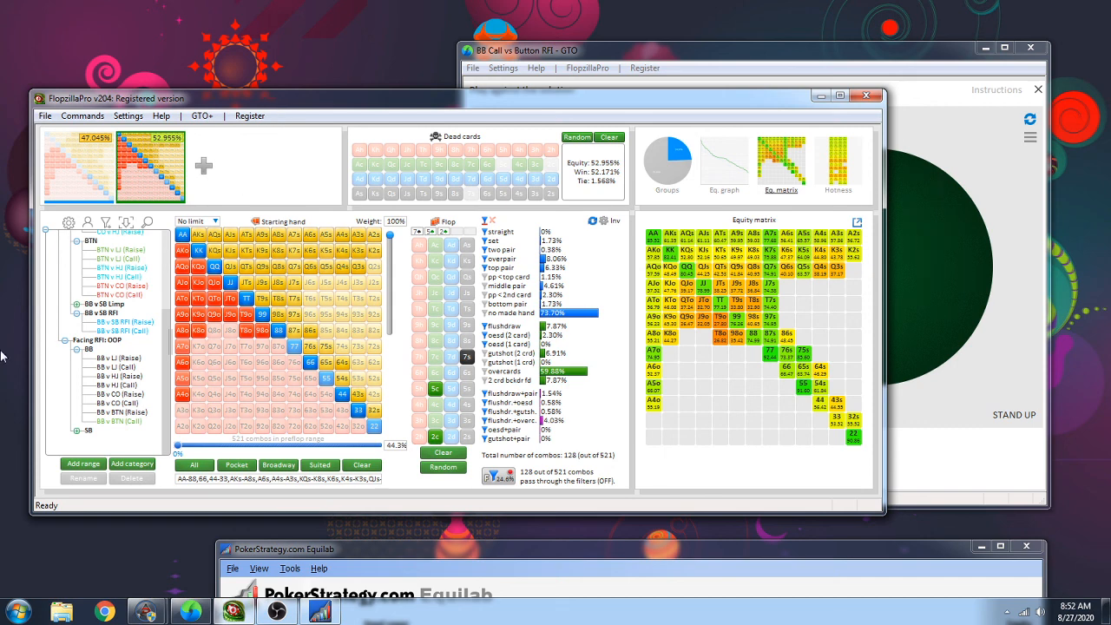
Load the BB v LJ (Call) range in FlopzillaPro and examine its equity matrix on the 7♠5♣2♣ flop
{"action": "left_click", "coordinate": [113, 422]}
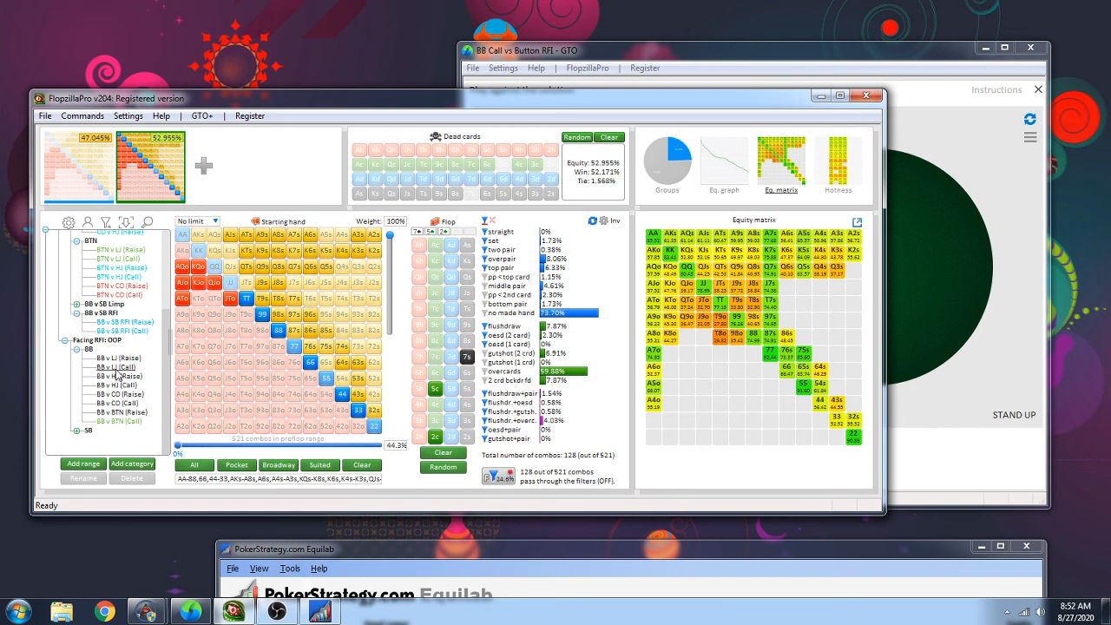
{"action": "left_click", "coordinate": [119, 368]}
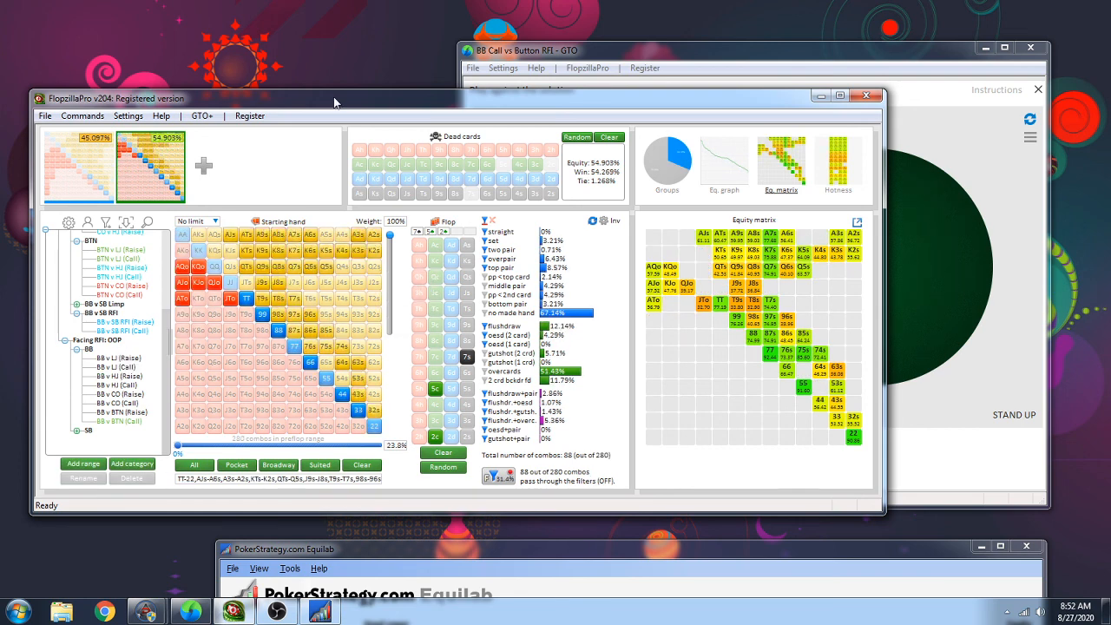
{"action": "left_click_drag", "start_coordinate": [333, 102], "coordinate": [334, 96]}
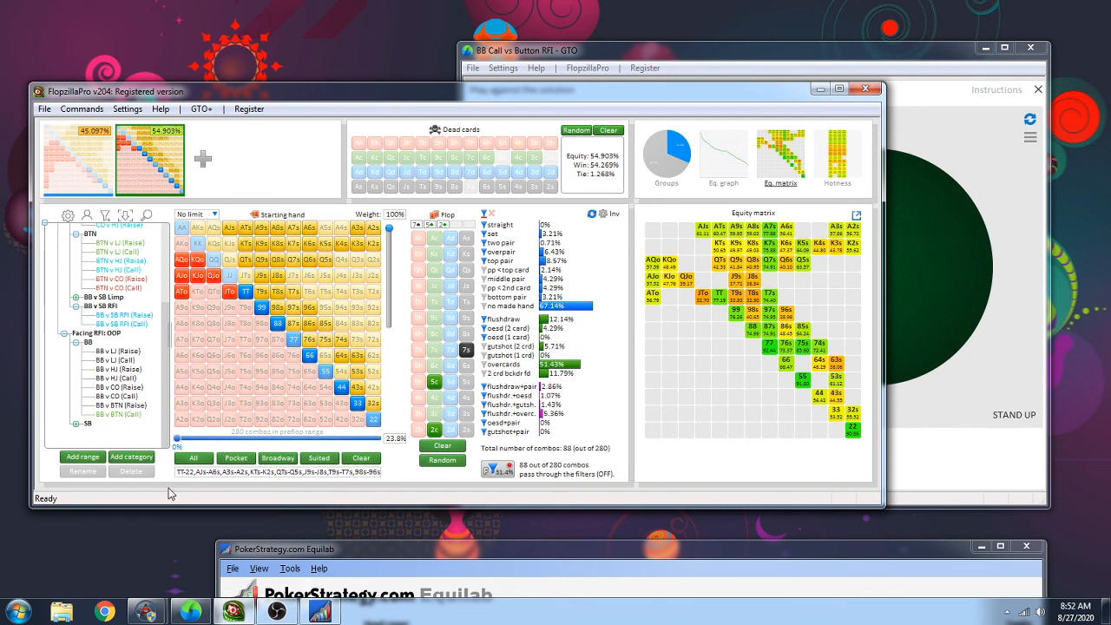
{"action": "mouse_move", "coordinate": [277, 612]}
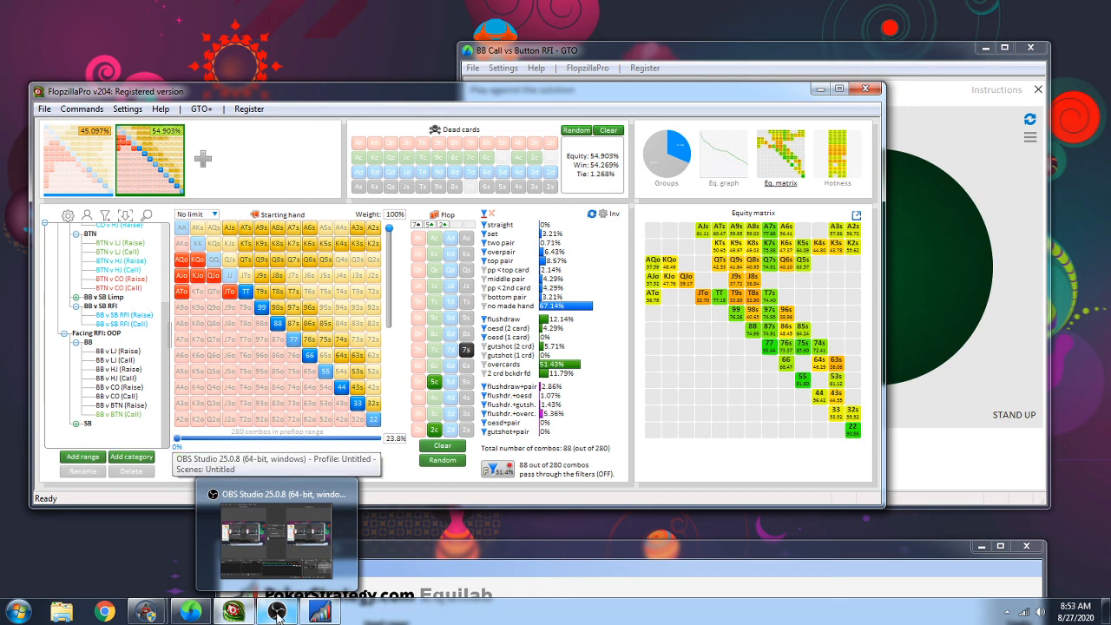
{"action": "left_click", "coordinate": [277, 612]}
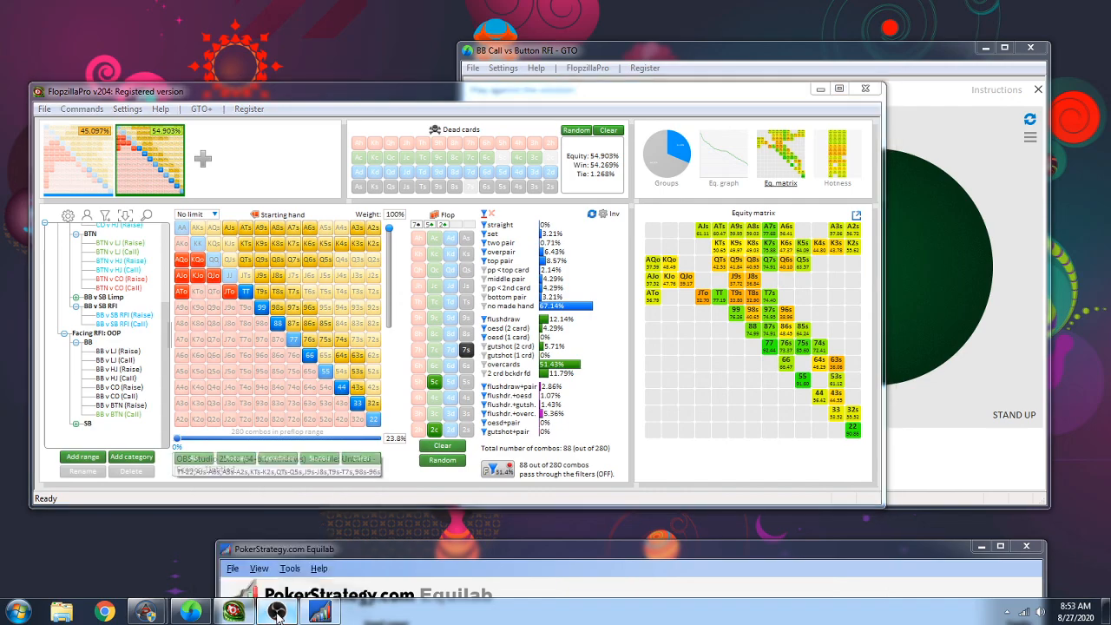